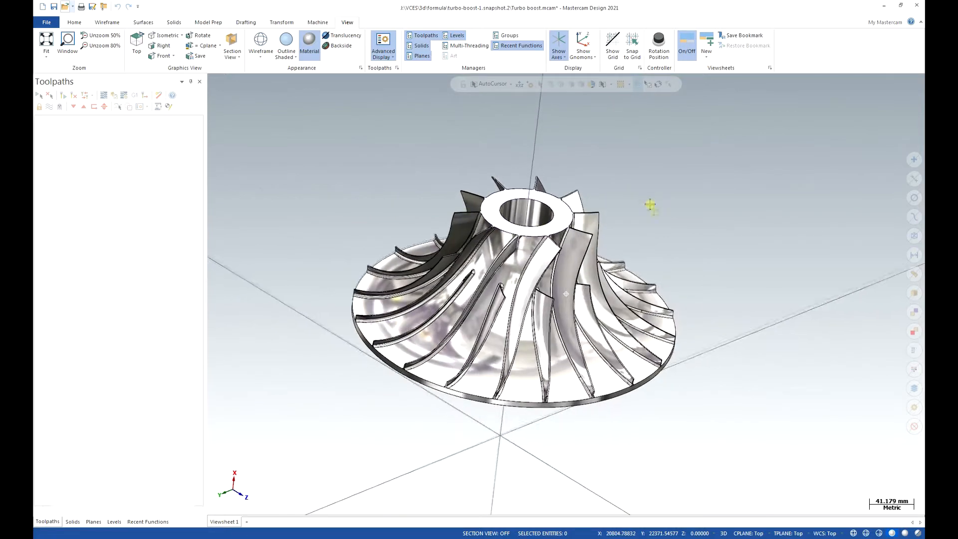
# Turn off the material rendering of the impeller model.
pyautogui.moveTo(684, 360); pyautogui.dragTo(644, 162, button='middle')
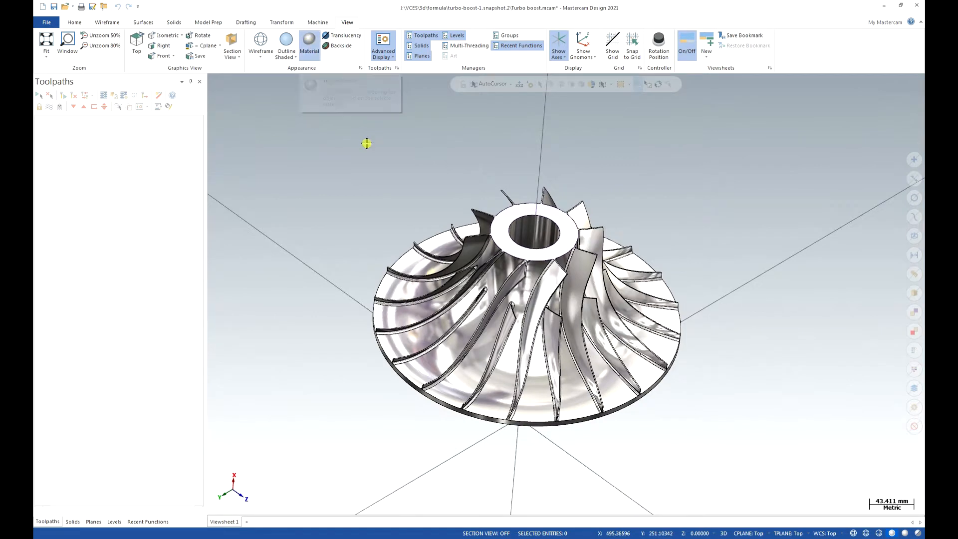
pyautogui.click(310, 40)
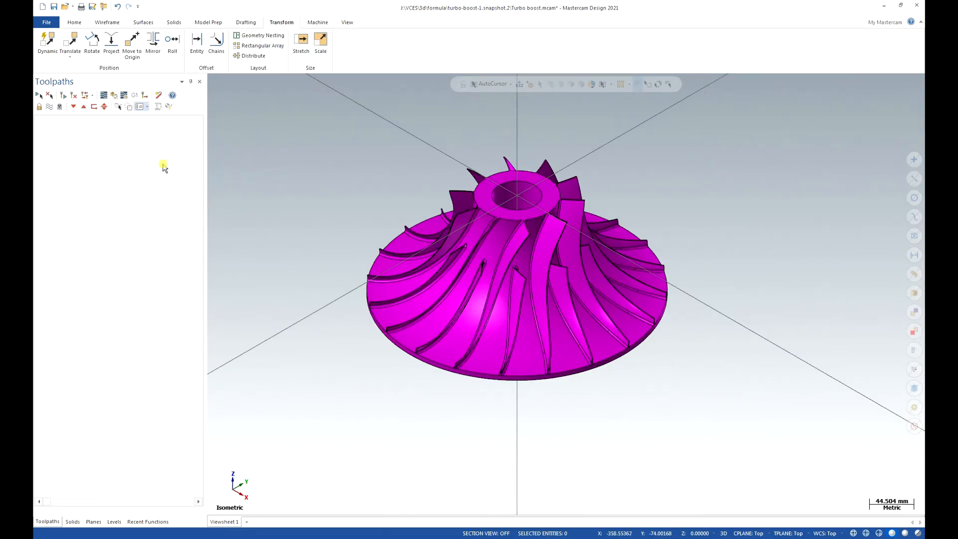
# Add level 2 named "Stock model" and make it the active level.
pyautogui.click(114, 522)
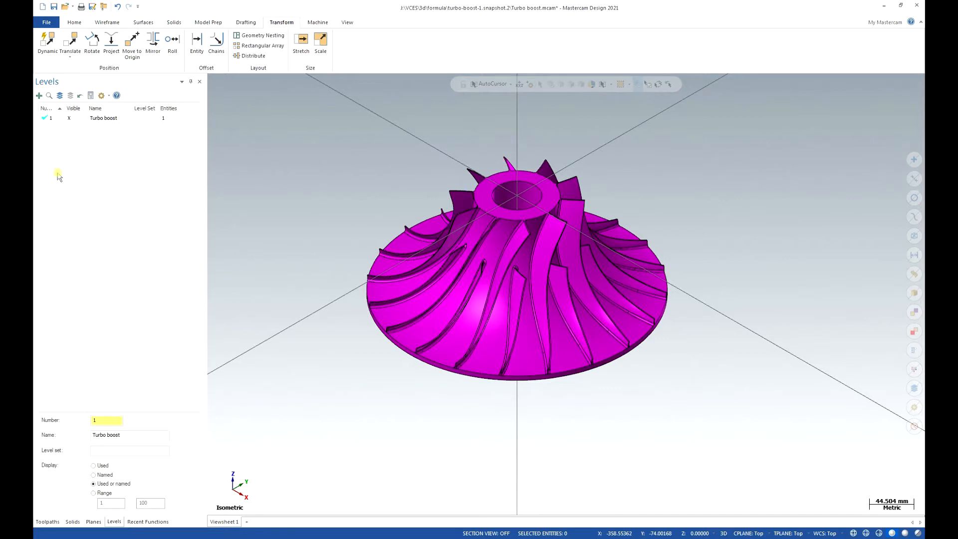
pyautogui.click(39, 95)
pyautogui.doubleClick(96, 126)
pyautogui.click(56, 166)
# Draw a freeform two-endpoint line along the impeller's axis, from the bore's top centre to its bottom centre.
pyautogui.click(111, 23)
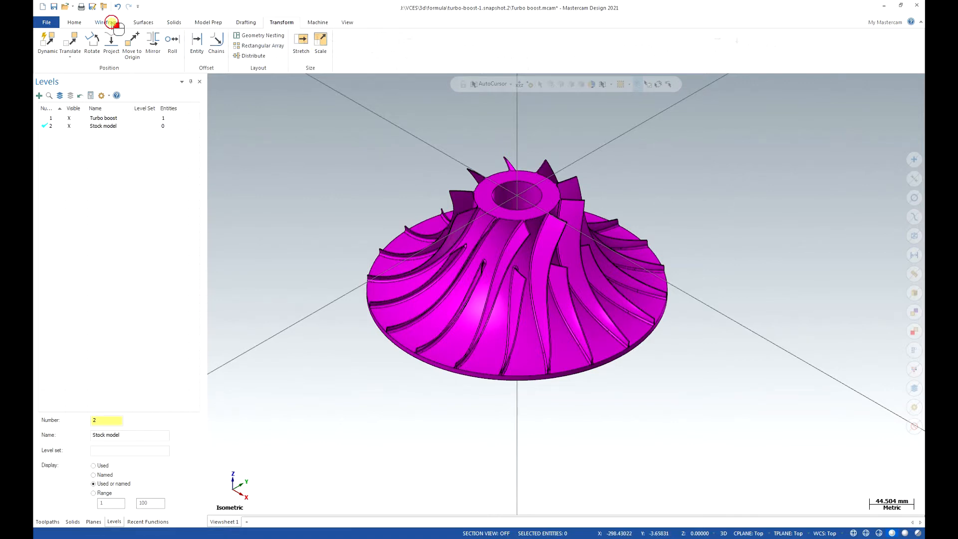
pyautogui.click(100, 44)
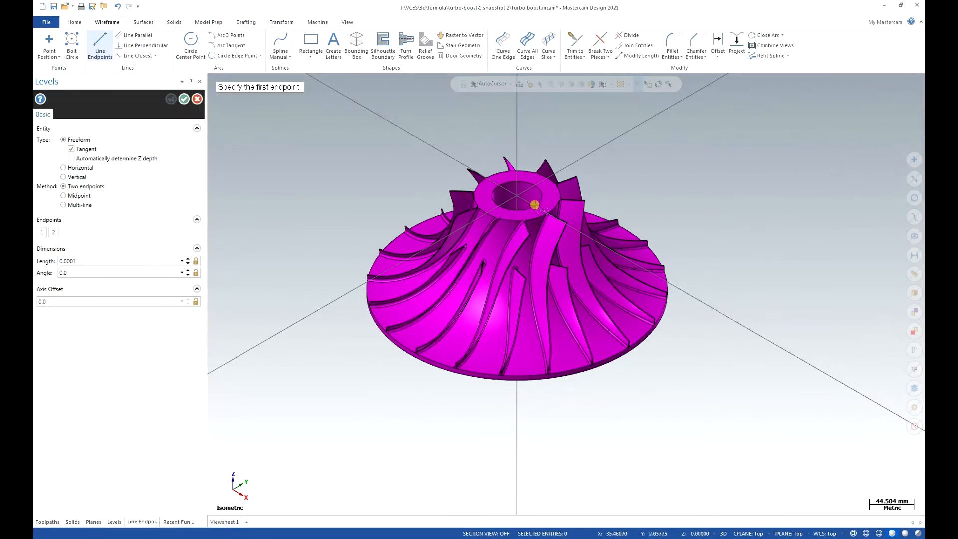
pyautogui.click(535, 205)
pyautogui.moveTo(539, 285); pyautogui.dragTo(544, 343, button='middle')
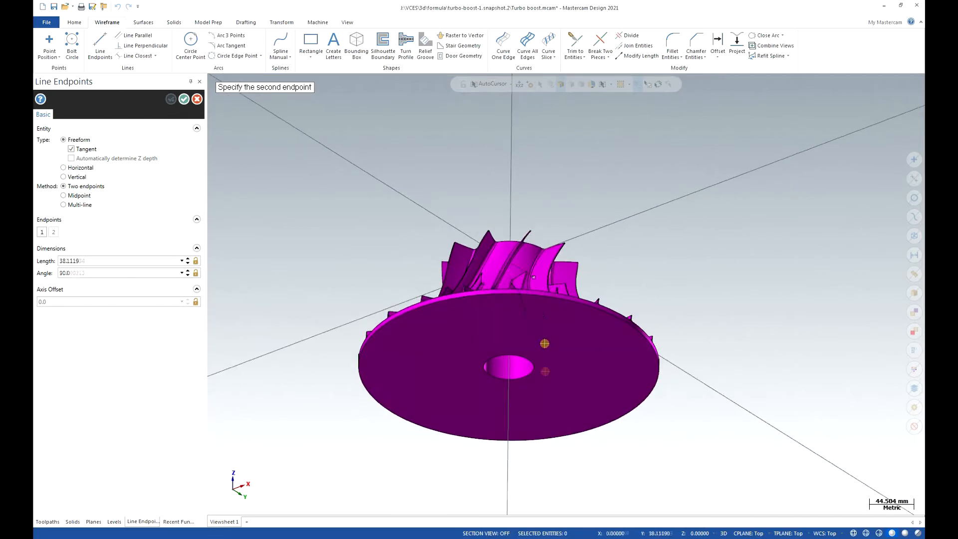
pyautogui.click(521, 376)
pyautogui.moveTo(637, 280); pyautogui.dragTo(507, 96, button='middle')
pyautogui.click(184, 99)
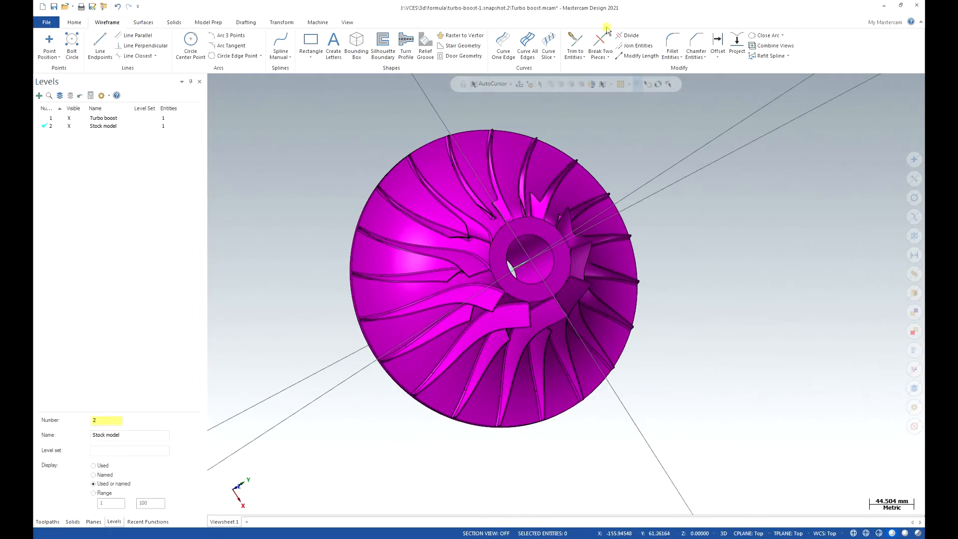
# Create a Turn Profile of the impeller solid about the axis line, using the Spin method, 0.02 tolerance and upper profile.
pyautogui.click(481, 186)
pyautogui.click(761, 42)
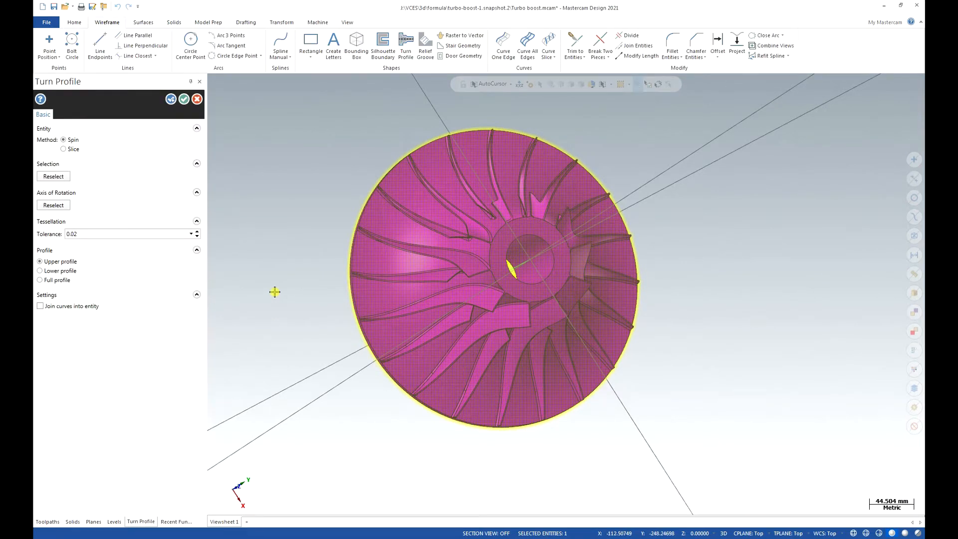
pyautogui.hotkey('alt', '3')
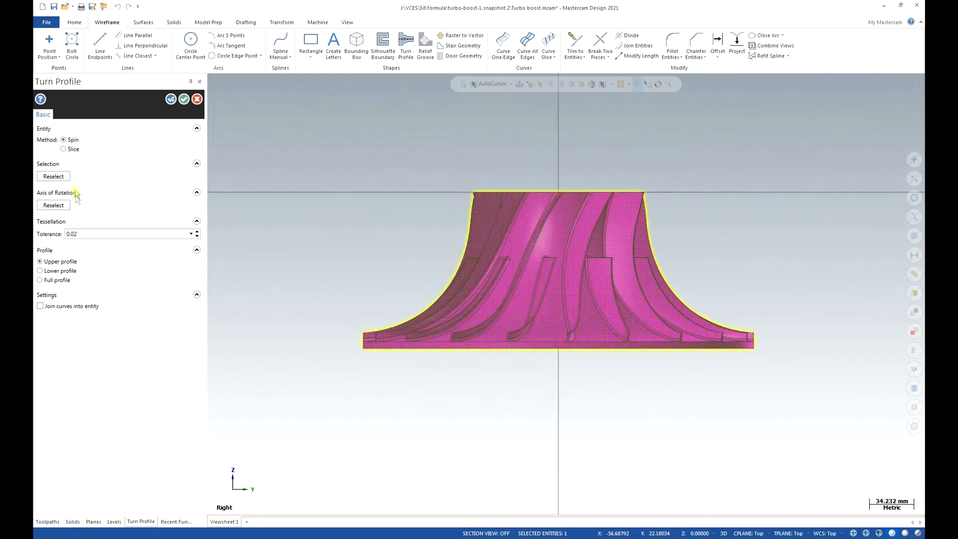
pyautogui.click(62, 205)
pyautogui.moveTo(535, 215); pyautogui.dragTo(564, 202, button='middle')
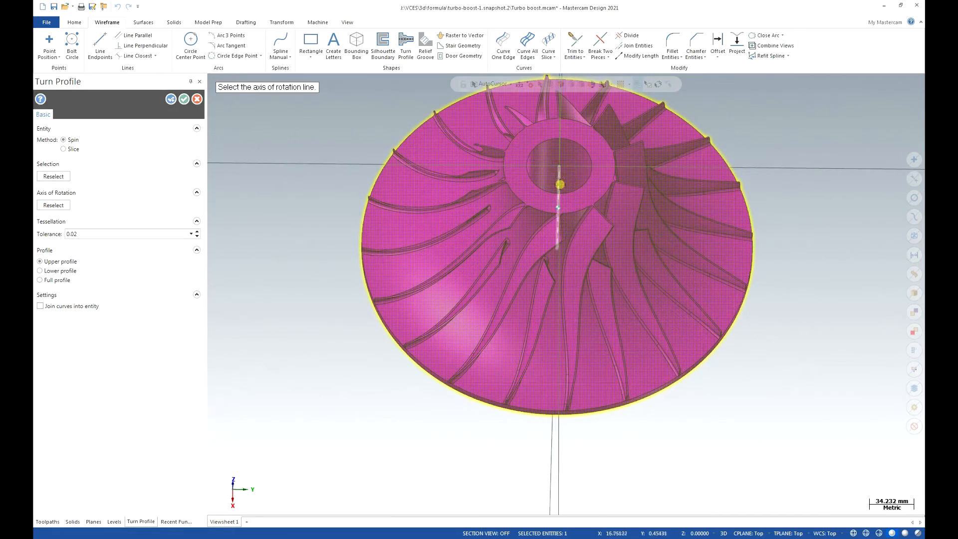
pyautogui.click(560, 185)
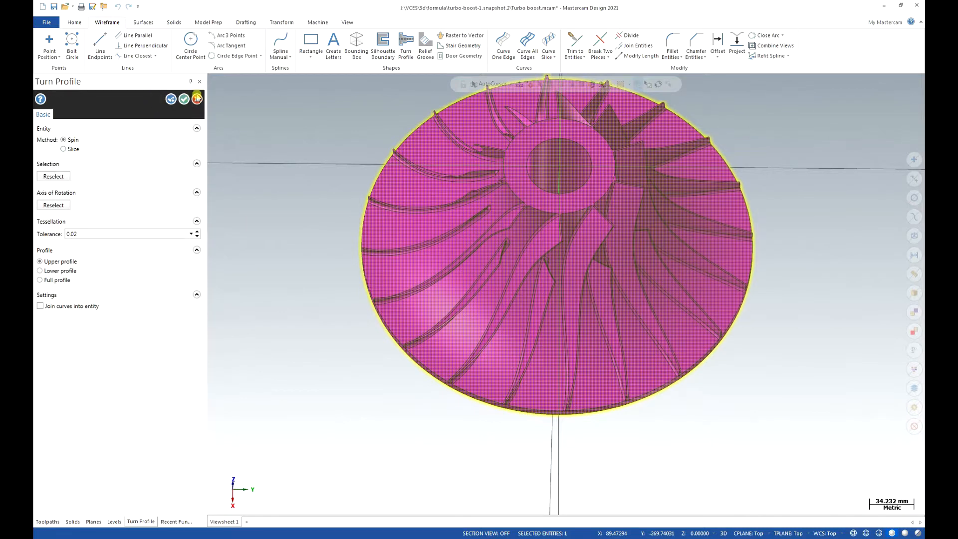
pyautogui.click(185, 99)
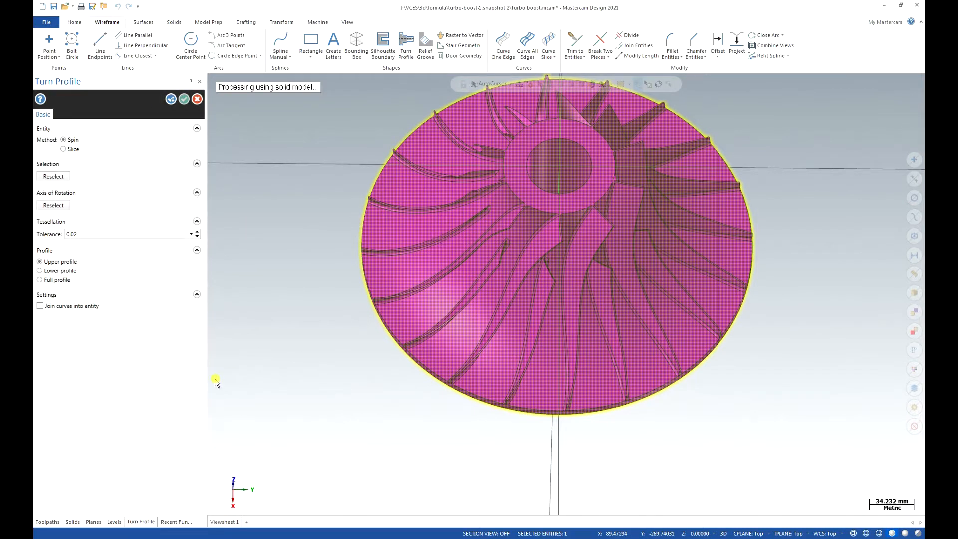
# Hide the Turbo boost level and show the generated profile in the Front view.
pyautogui.moveTo(408, 360); pyautogui.dragTo(218, 269, button='middle')
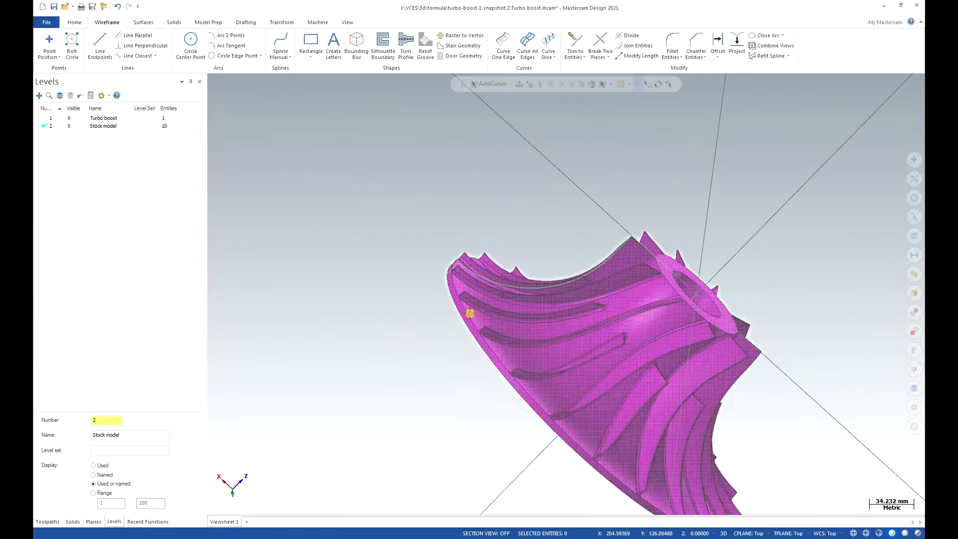
pyautogui.click(73, 121)
pyautogui.hotkey('alt', '2')
pyautogui.scroll(-2, 341, 111)
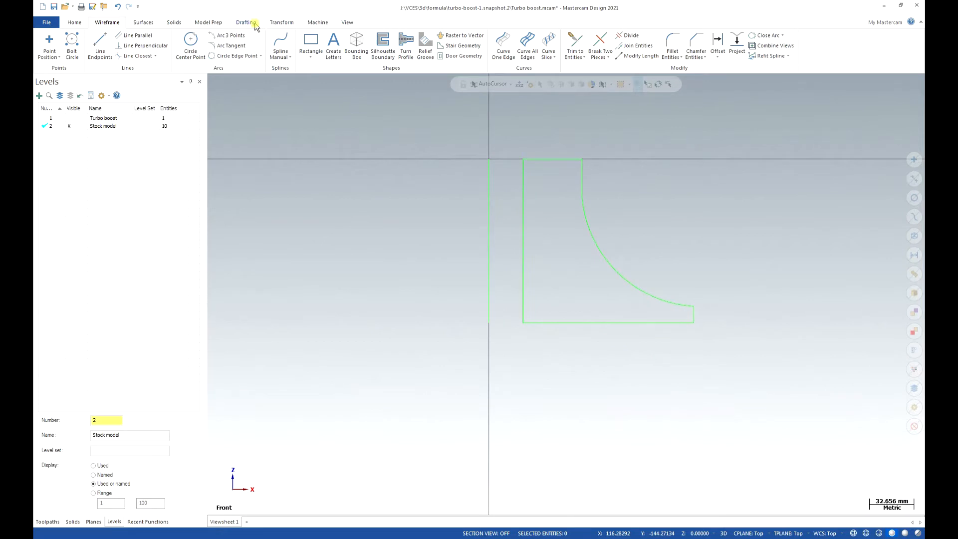
# Revolve the closed profile chain 360° about the axis line as a new body named "Revolve stock model".
pyautogui.click(173, 23)
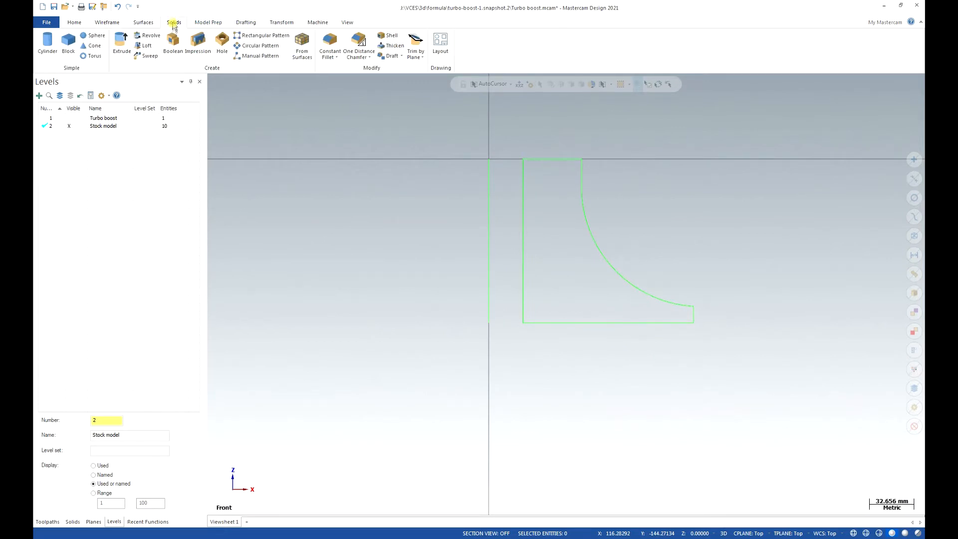
pyautogui.click(145, 36)
pyautogui.click(523, 260)
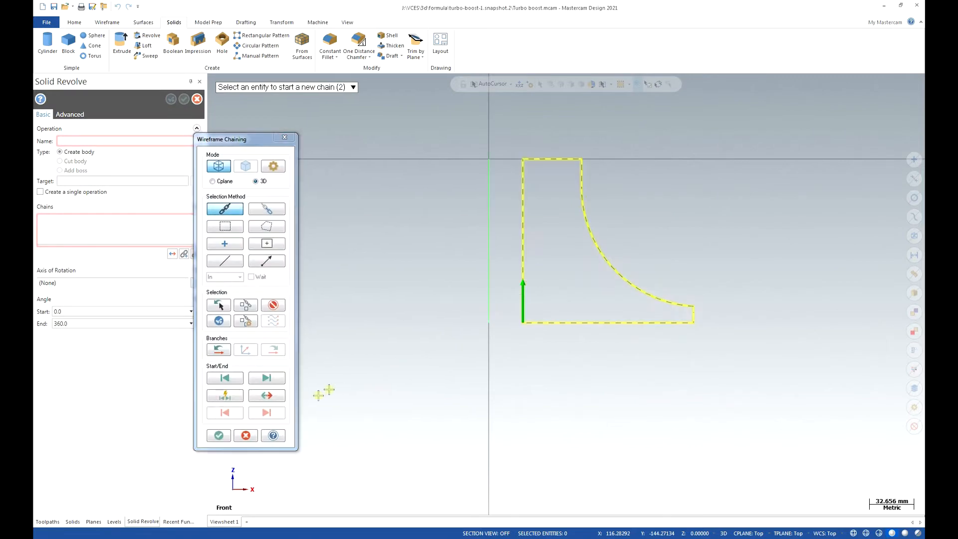
pyautogui.click(226, 438)
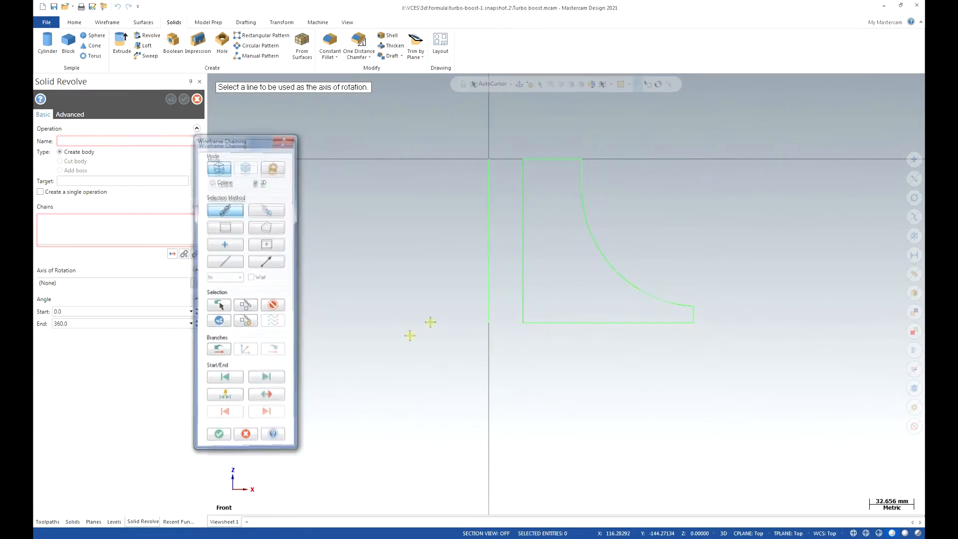
pyautogui.click(481, 303)
pyautogui.moveTo(405, 283); pyautogui.dragTo(459, 345, button='middle')
pyautogui.doubleClick(117, 144)
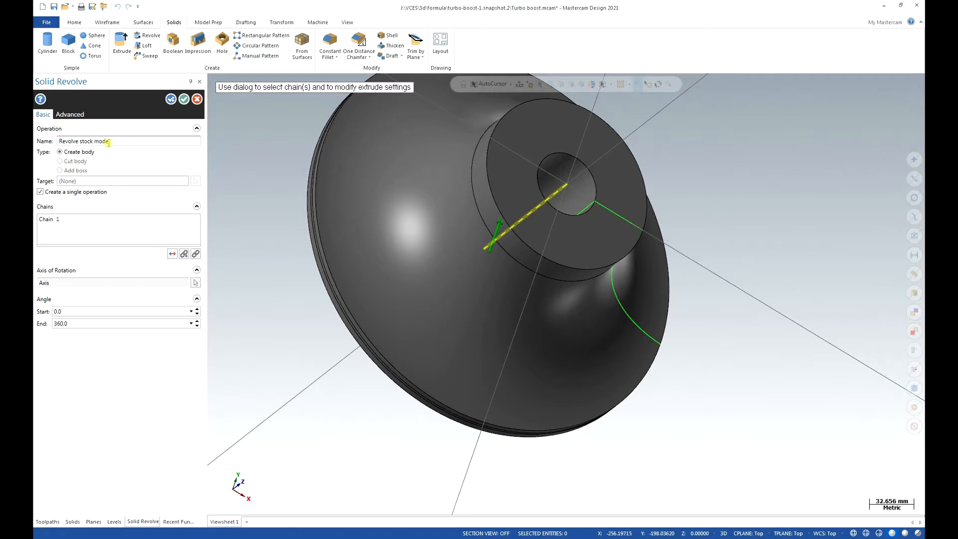
pyautogui.click(185, 99)
pyautogui.click(183, 99)
# Show the model in isometric view and add a default Mill machine group.
pyautogui.hotkey('alt', '7')
pyautogui.click(50, 521)
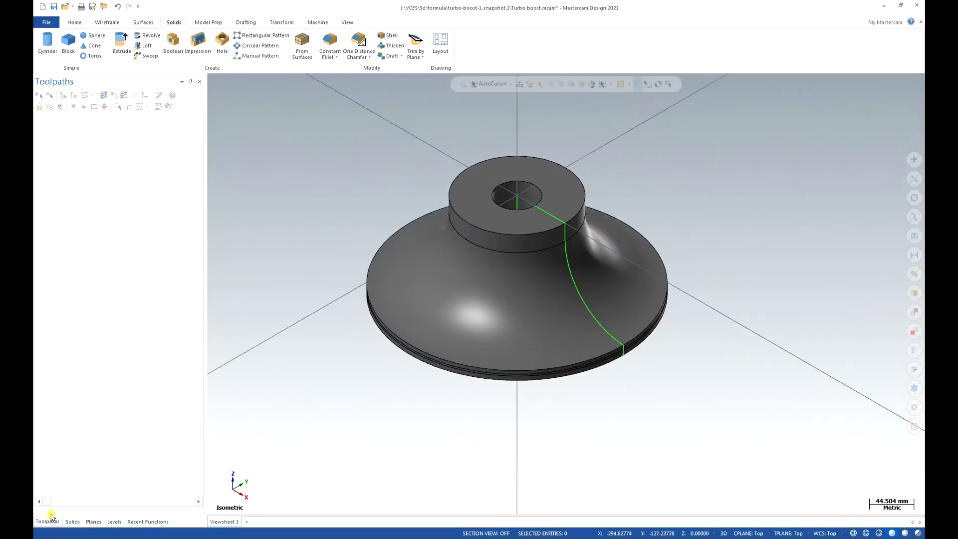
pyautogui.click(319, 23)
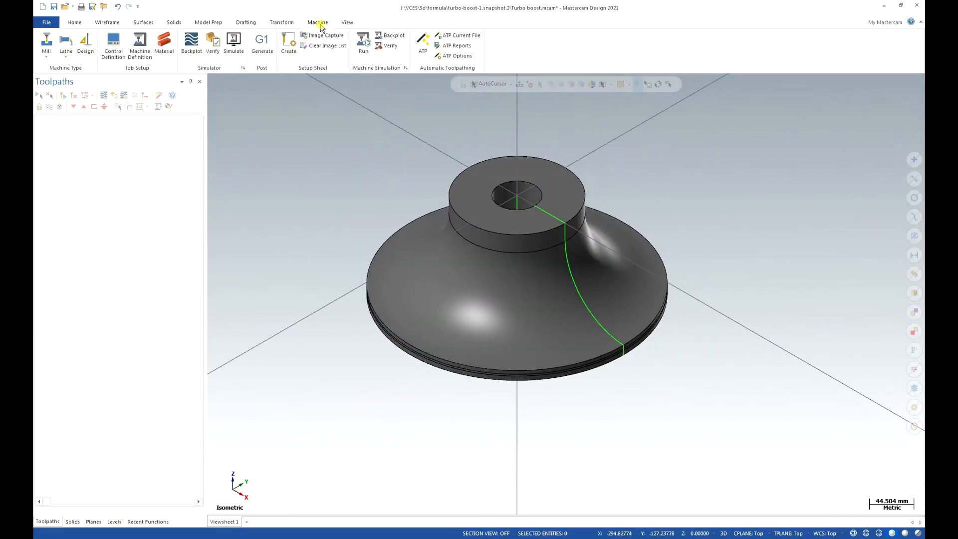
pyautogui.click(47, 50)
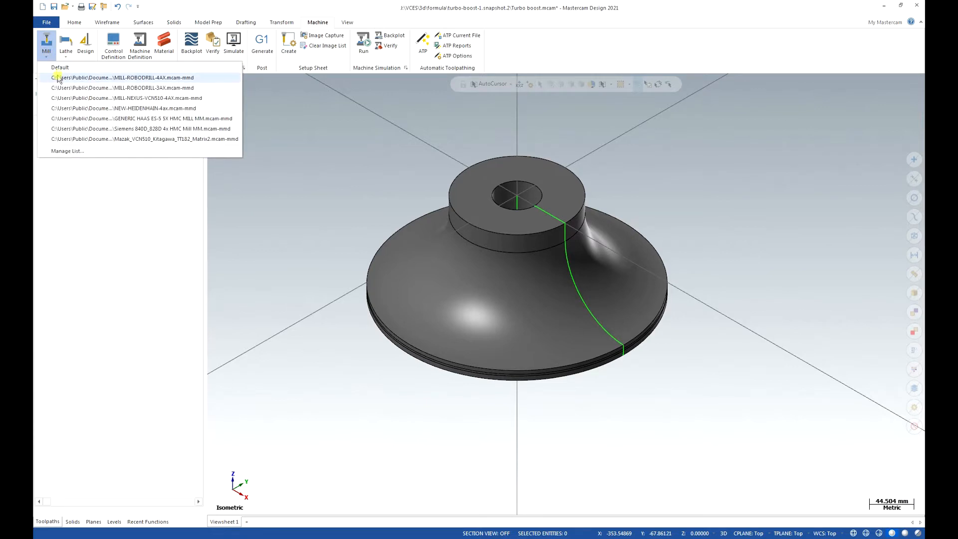
pyautogui.click(59, 67)
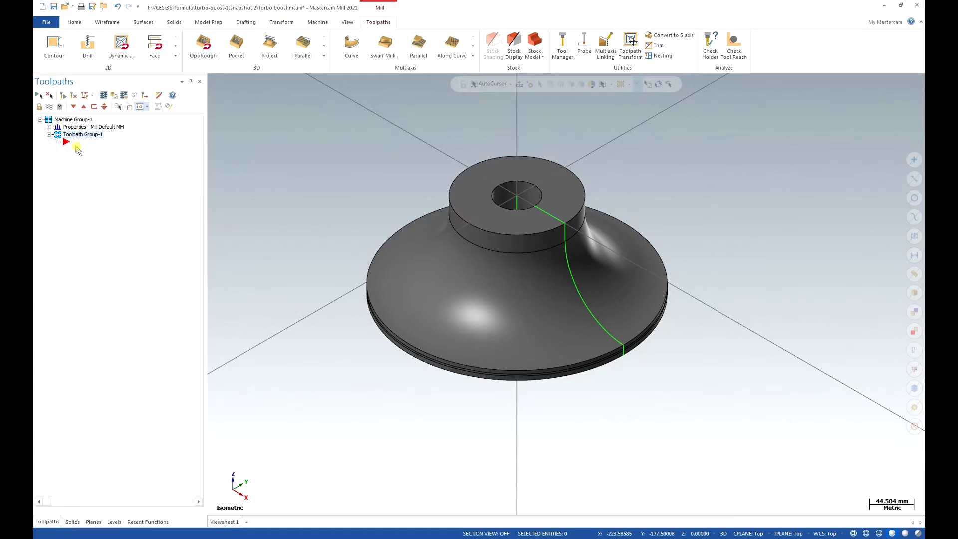
# Set the machine group's stock shape to Solid/Mesh, using the revolved body as stock.
pyautogui.click(49, 127)
pyautogui.click(77, 149)
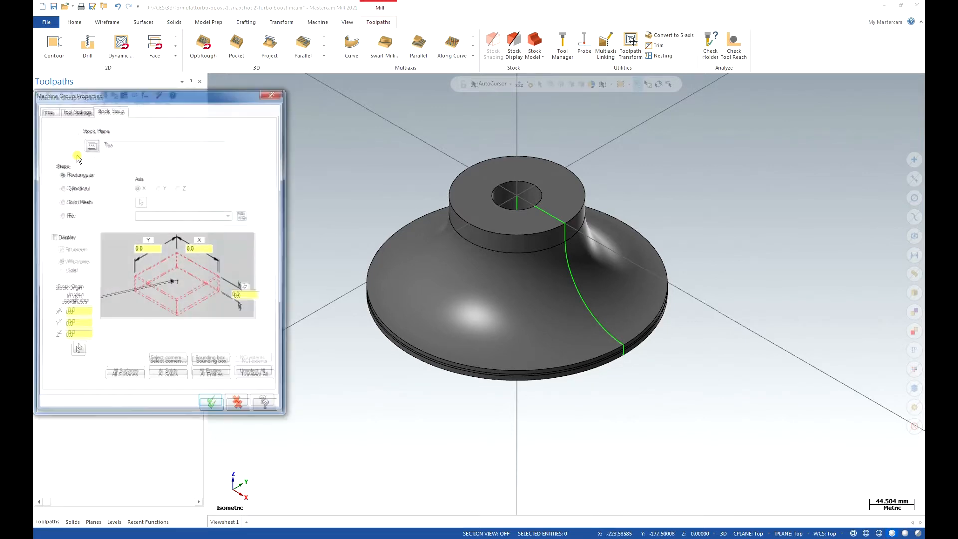
pyautogui.click(63, 202)
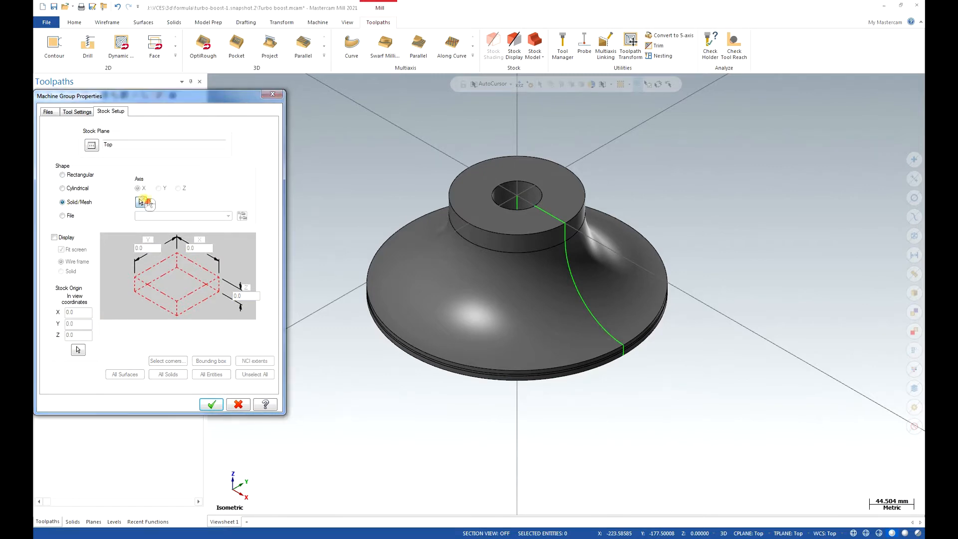
pyautogui.click(143, 201)
pyautogui.click(483, 189)
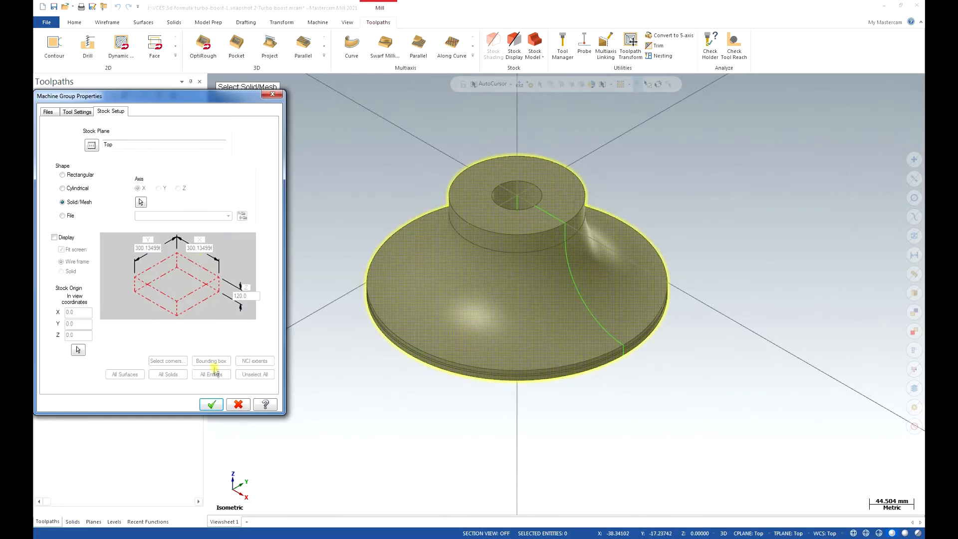
pyautogui.click(221, 404)
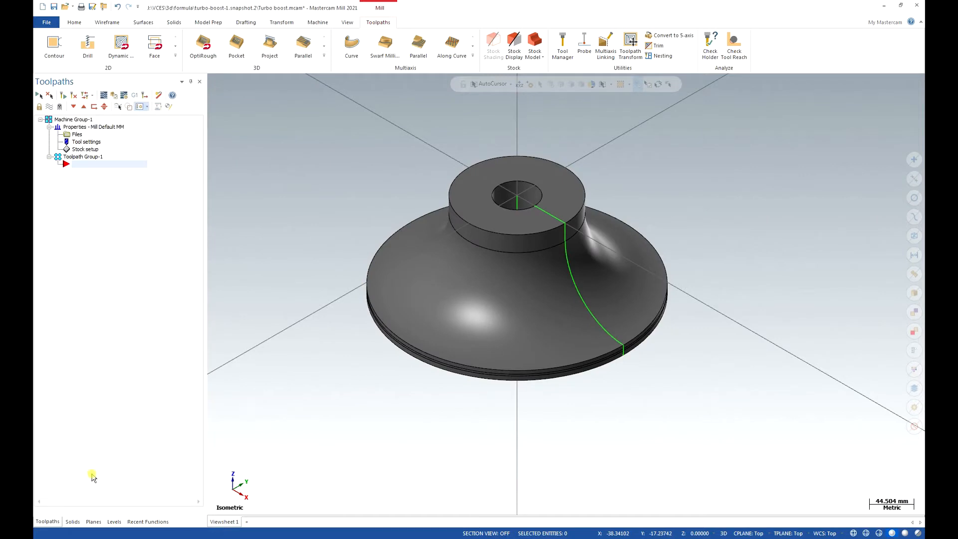
# Make the Turbo boost level active and visible, and hide the Stock model level.
pyautogui.click(113, 522)
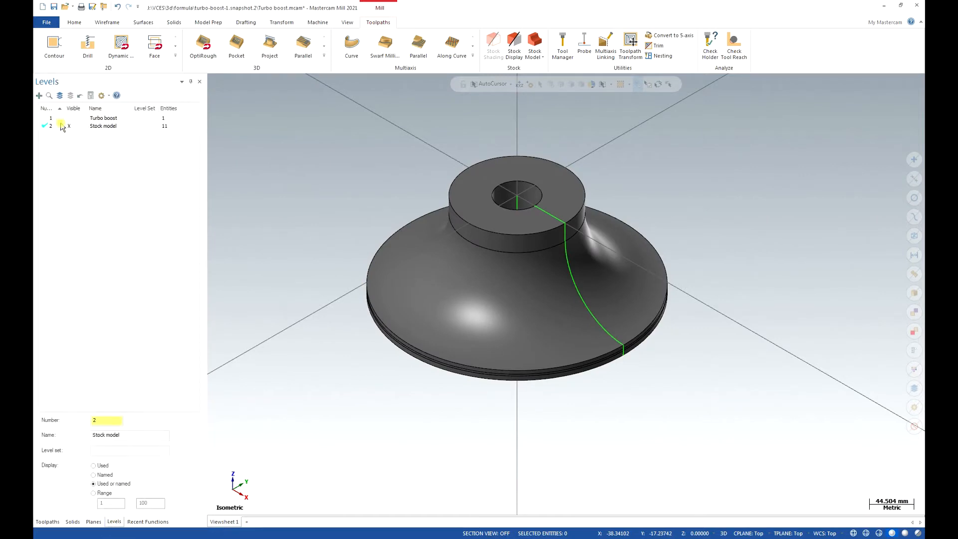
pyautogui.click(45, 117)
pyautogui.click(70, 126)
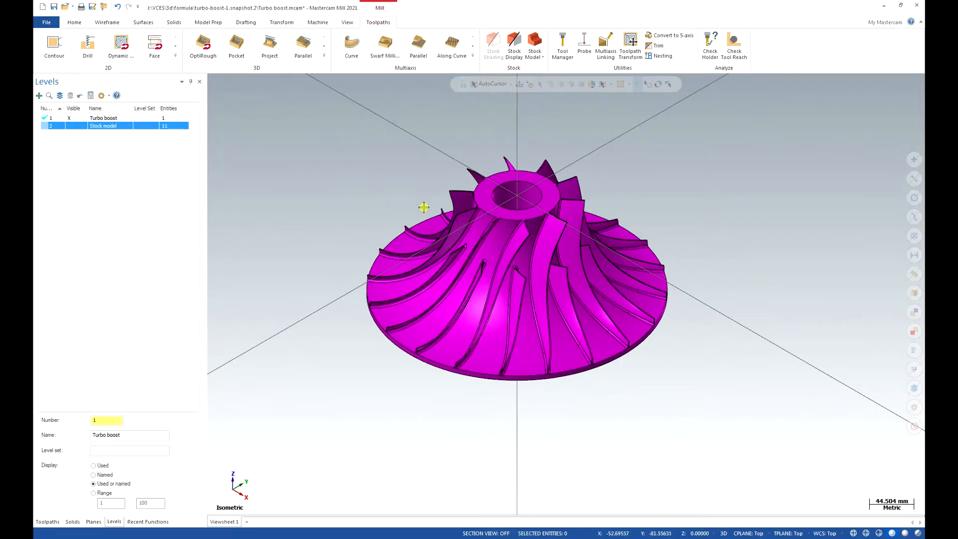
pyautogui.moveTo(438, 190); pyautogui.dragTo(520, 376, button='middle')
pyautogui.scroll(3, 690, 408)
pyautogui.moveTo(649, 418); pyautogui.dragTo(622, 424, button='middle')
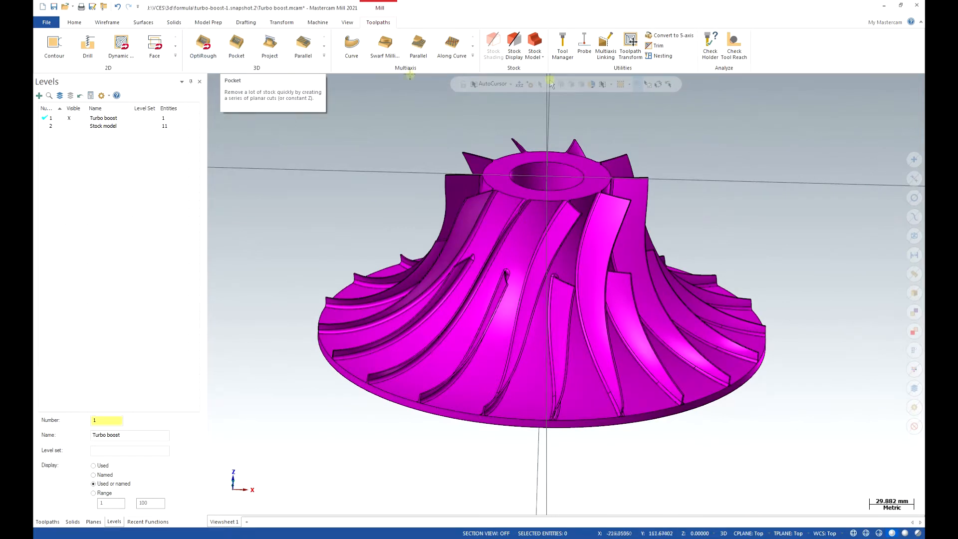
pyautogui.click(473, 56)
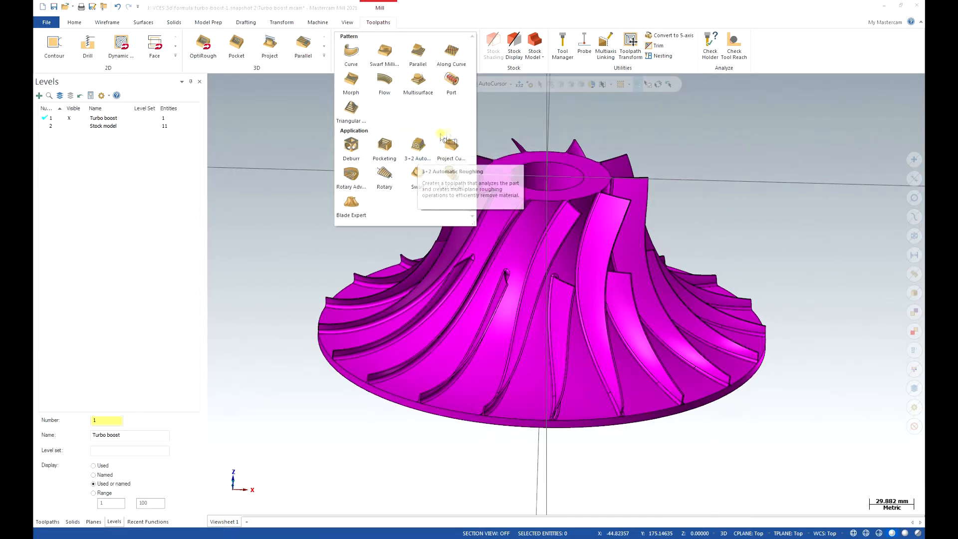
pyautogui.click(694, 157)
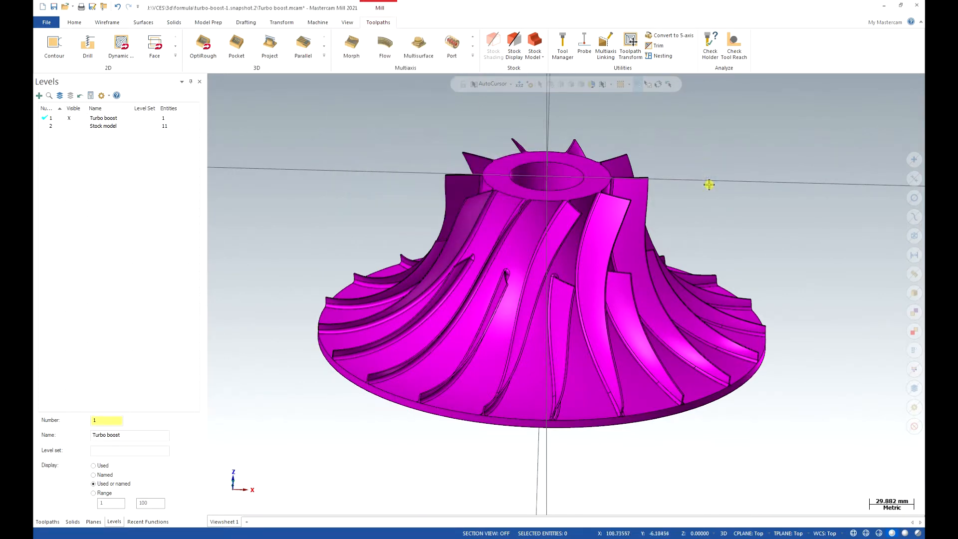
pyautogui.moveTo(709, 185); pyautogui.dragTo(685, 184, button='middle')
# Switch viewsheets off and back on, and save a bookmark for Viewsheet 1.
pyautogui.click(349, 23)
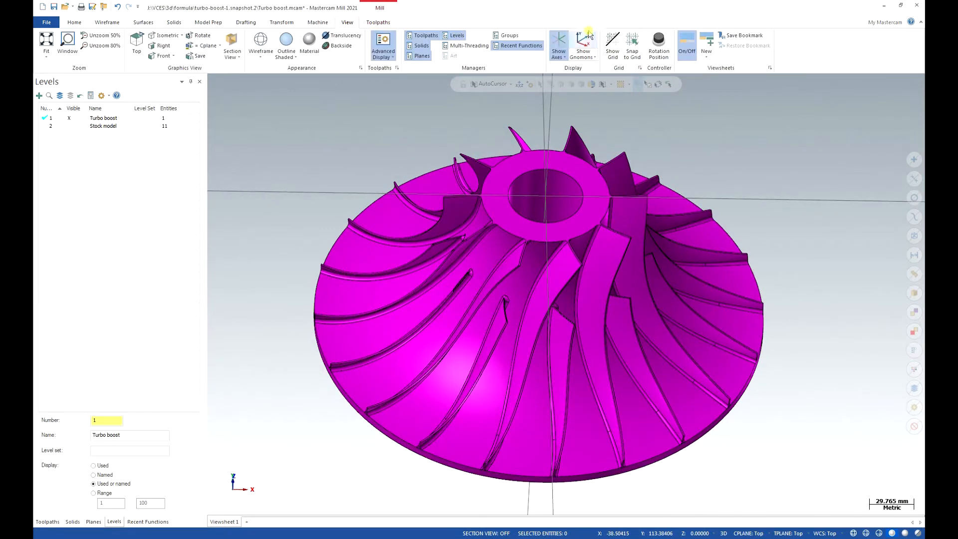
pyautogui.click(695, 46)
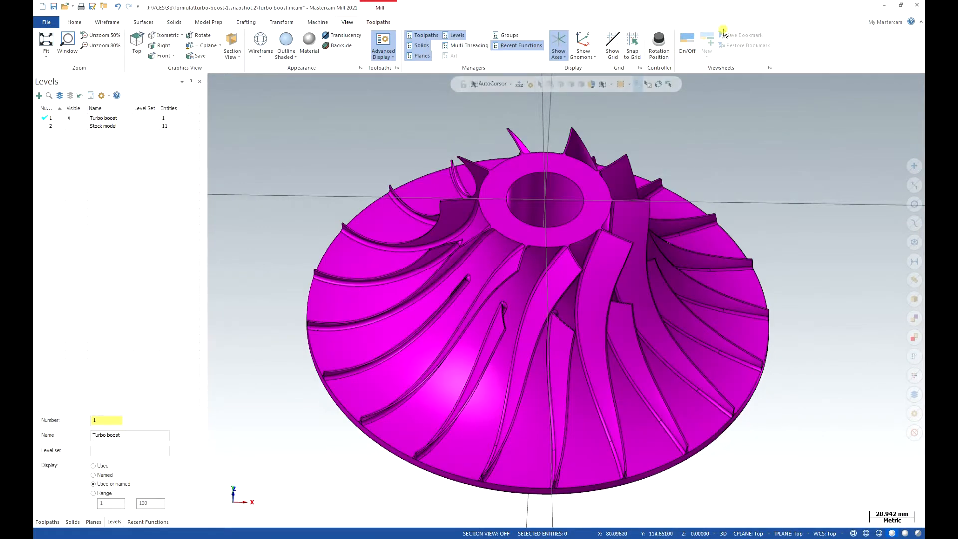
pyautogui.click(687, 45)
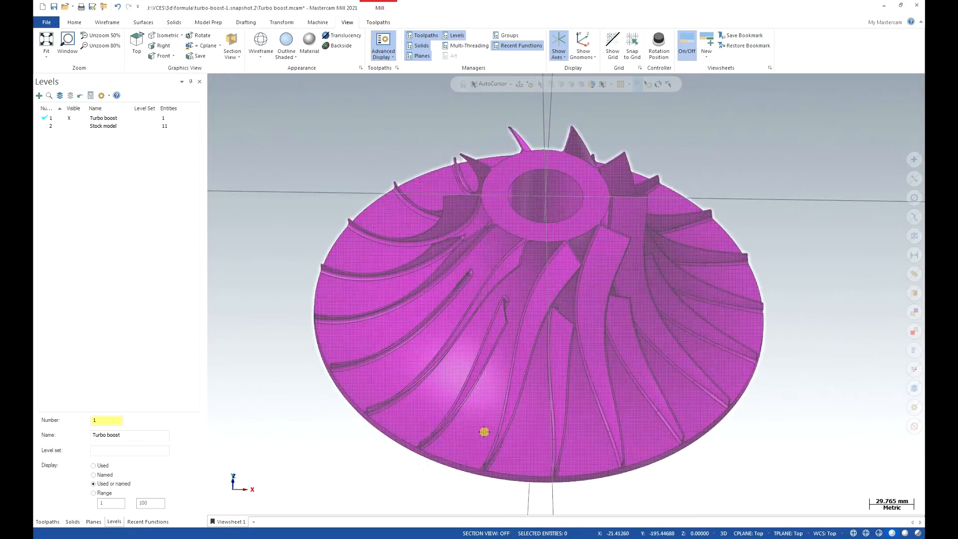
# Save the current display as the bookmark of Viewsheet 1.
pyautogui.rightClick(240, 523)
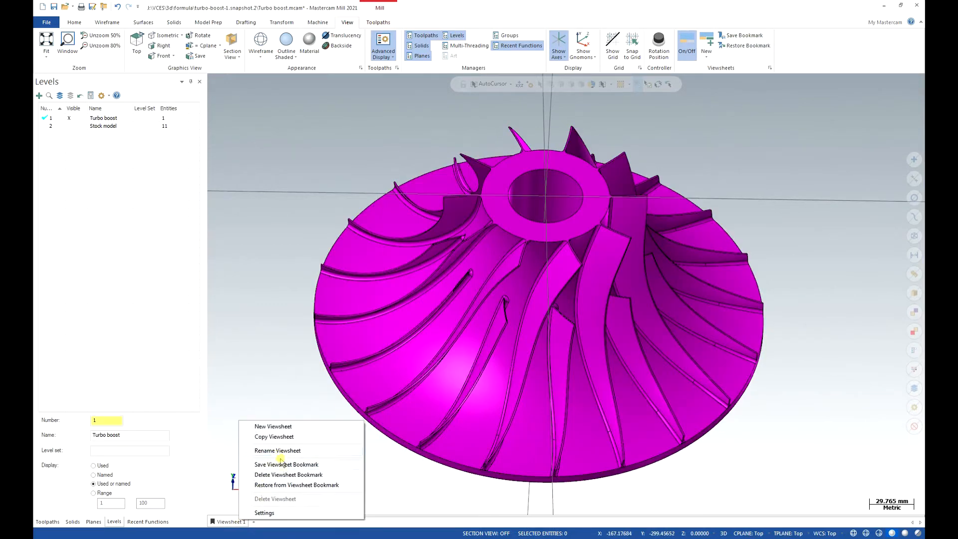
pyautogui.click(278, 466)
pyautogui.click(244, 522)
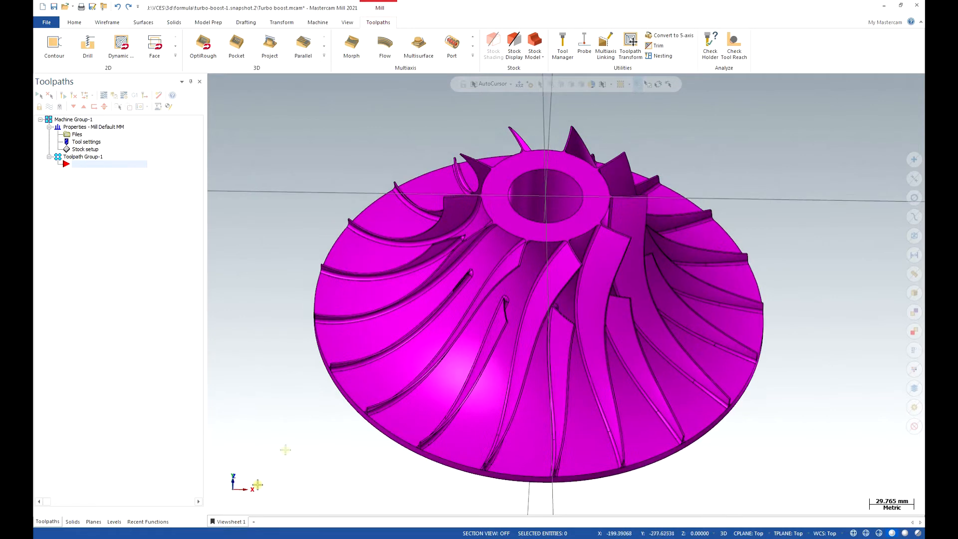
# Examine the impeller's continuous hub face and the blade and fillet edges with the Dynamic analysis active.
pyautogui.click(74, 22)
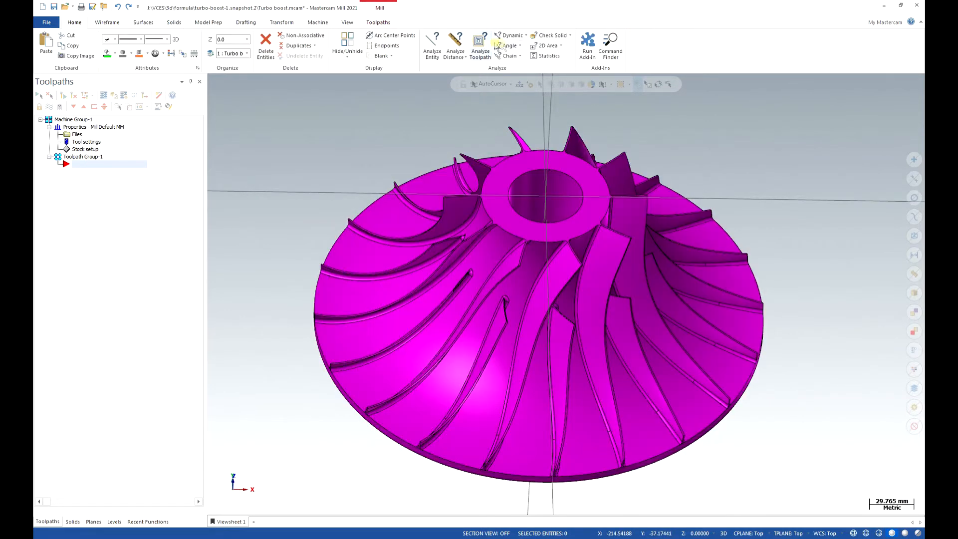
pyautogui.click(511, 36)
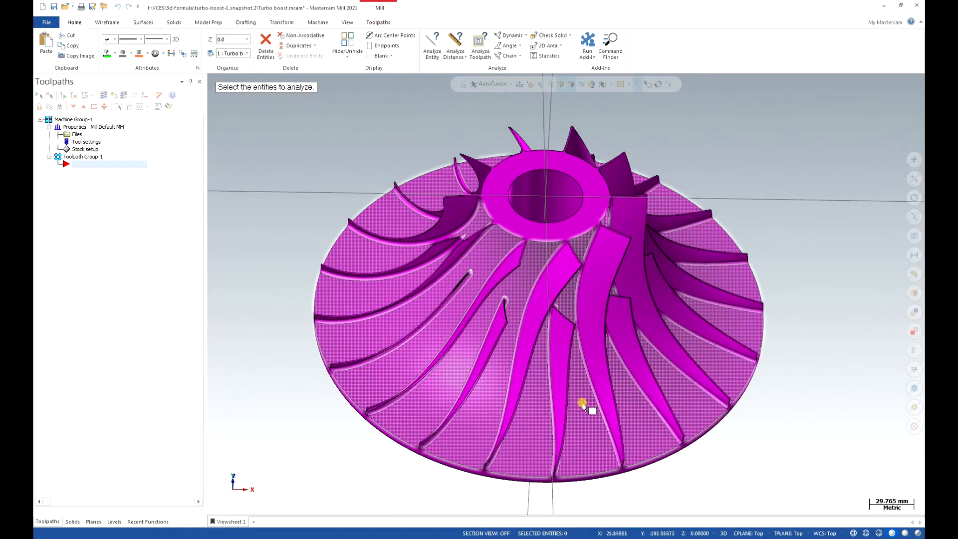
pyautogui.moveTo(563, 386); pyautogui.dragTo(522, 396, button='middle')
pyautogui.scroll(5, 631, 378)
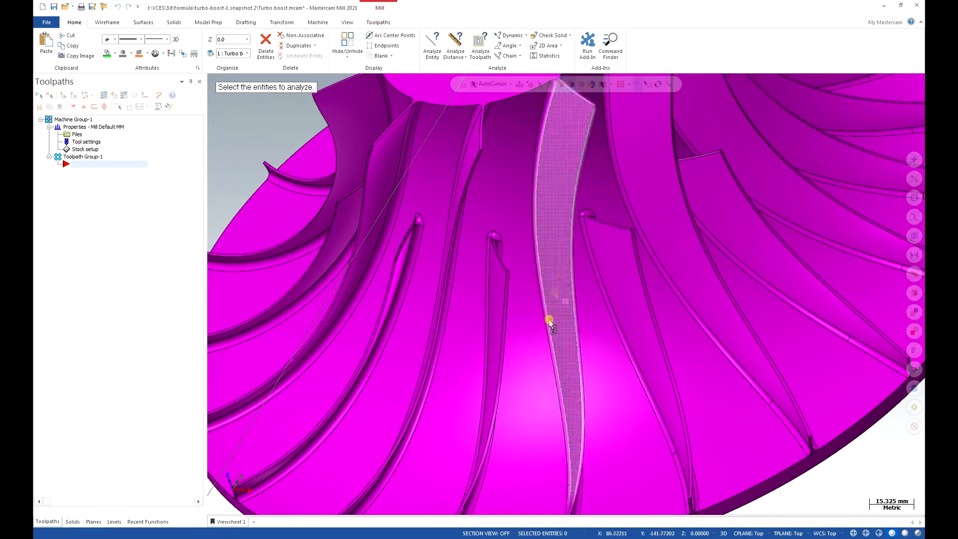
pyautogui.scroll(-2, 464, 267)
pyautogui.scroll(-2, 545, 336)
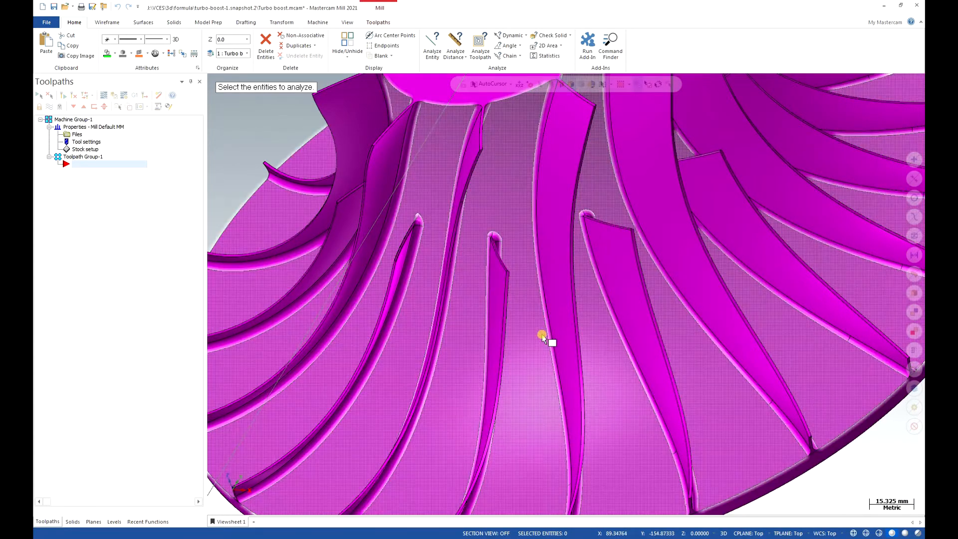
pyautogui.scroll(-1, 533, 331)
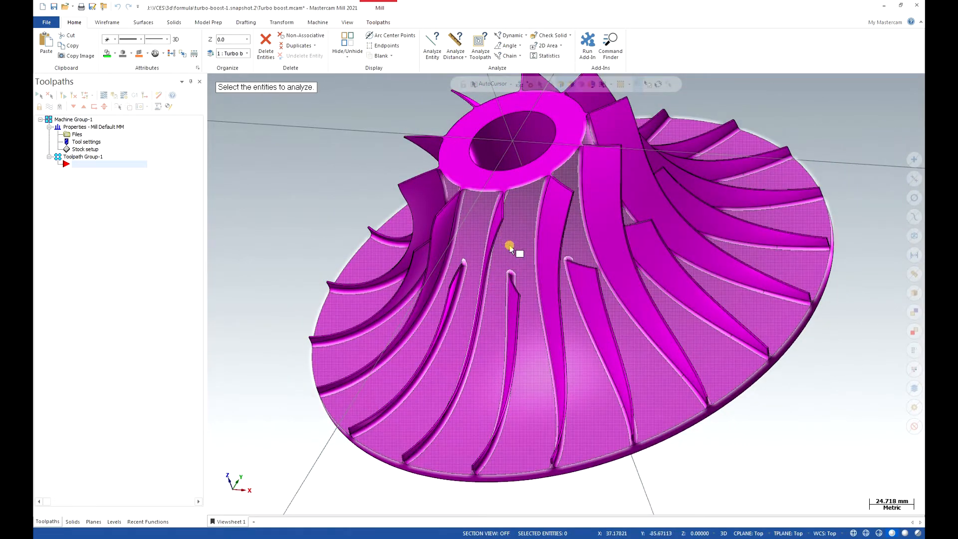
pyautogui.scroll(1, 535, 245)
pyautogui.moveTo(535, 244); pyautogui.dragTo(514, 246, button='middle')
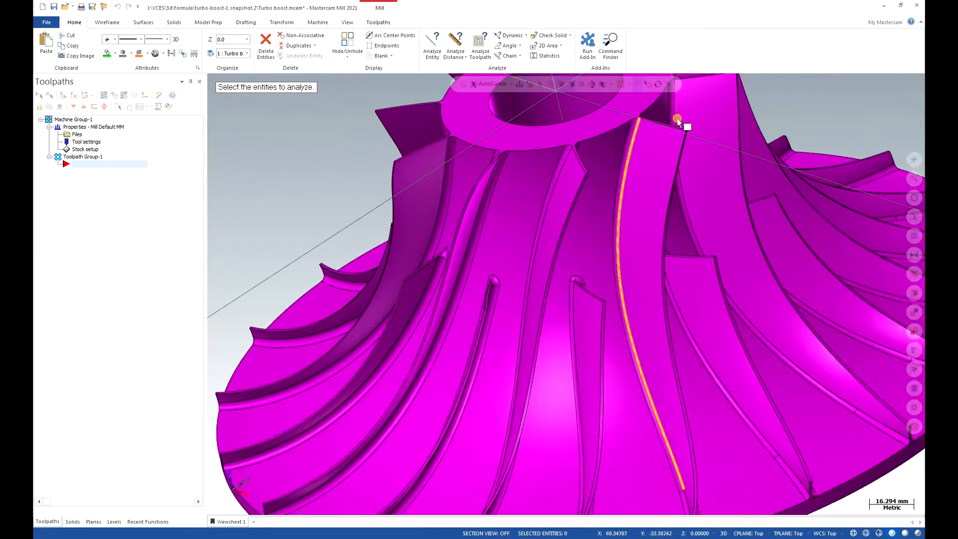
pyautogui.scroll(1, 519, 319)
pyautogui.moveTo(518, 322); pyautogui.dragTo(522, 309, button='middle')
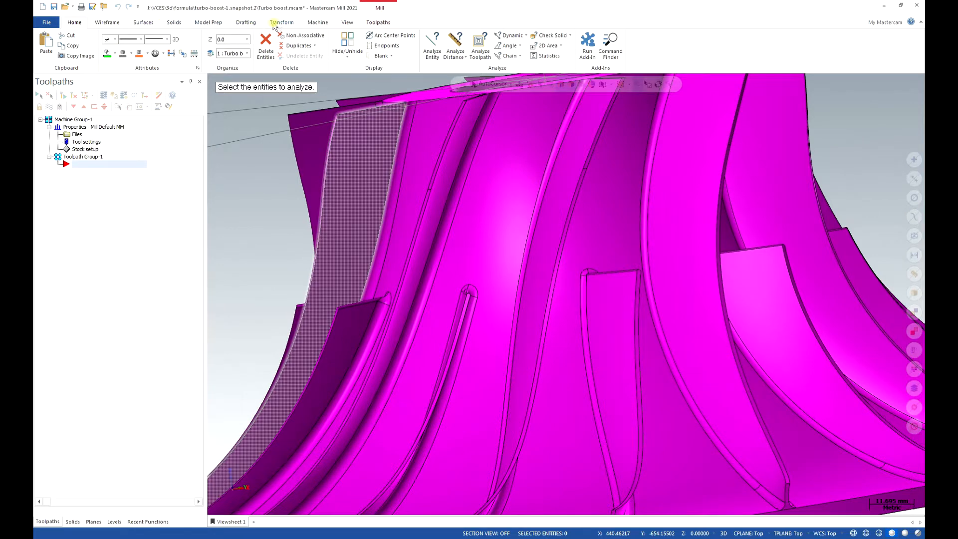
# Start a wireframe split of the solid hub face, picking the fillet edges of one main blade including its outer end.
pyautogui.click(220, 25)
pyautogui.click(120, 46)
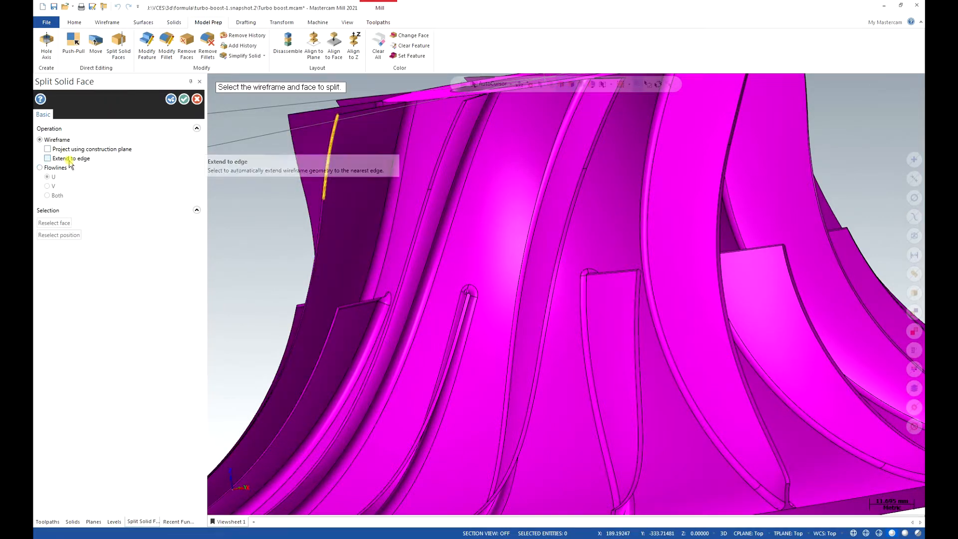
pyautogui.click(490, 172)
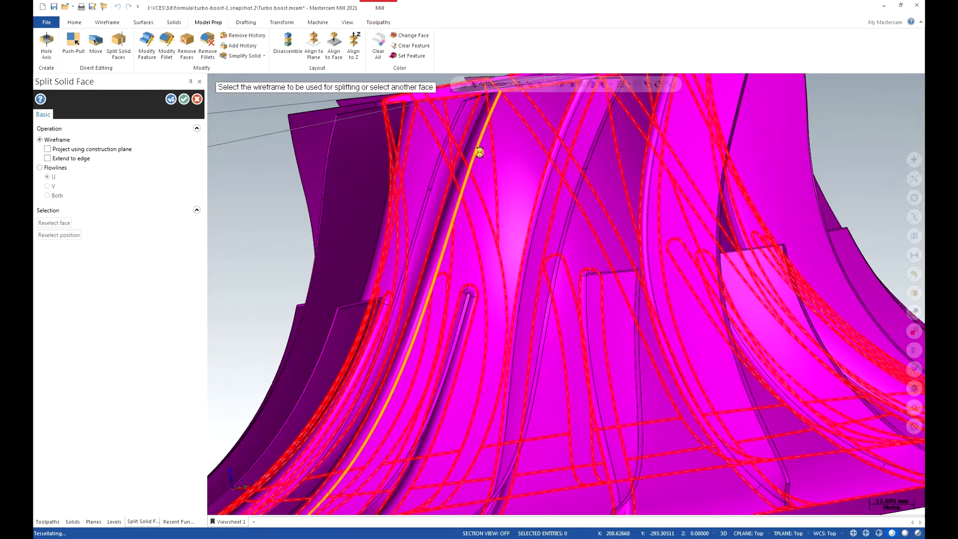
pyautogui.scroll(-5, 495, 139)
pyautogui.scroll(9, 351, 364)
pyautogui.scroll(3, 283, 395)
pyautogui.moveTo(283, 396); pyautogui.dragTo(300, 442, button='middle')
pyautogui.click(290, 341)
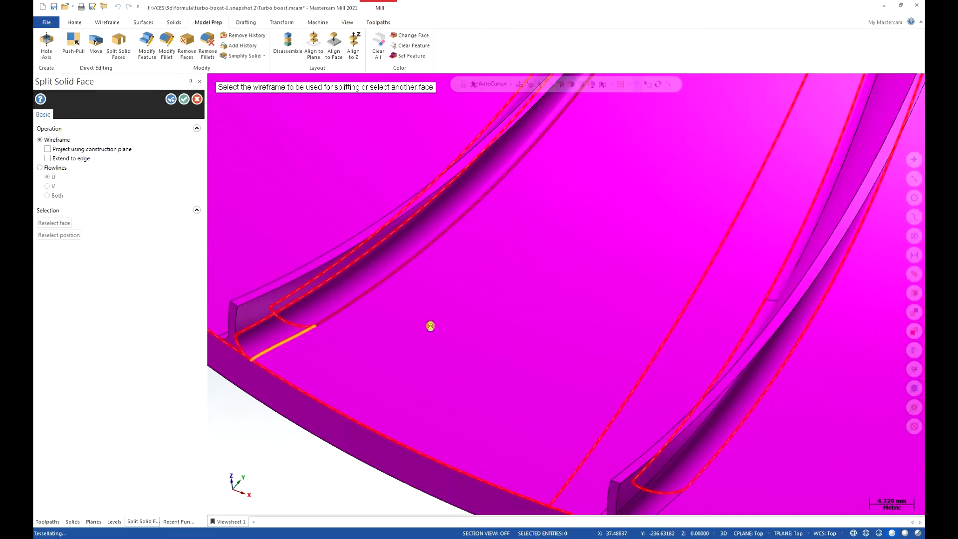
# Add the hub-side fillet edges of the next main blade to the split boundary, from the outer rim inward.
pyautogui.scroll(-4, 299, 269)
pyautogui.moveTo(605, 371); pyautogui.dragTo(647, 392, button='middle')
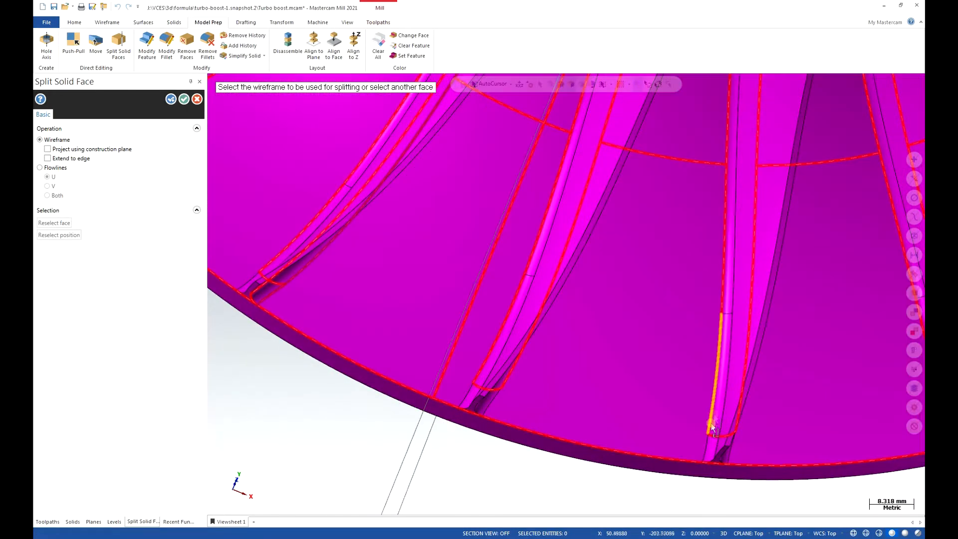
pyautogui.click(706, 447)
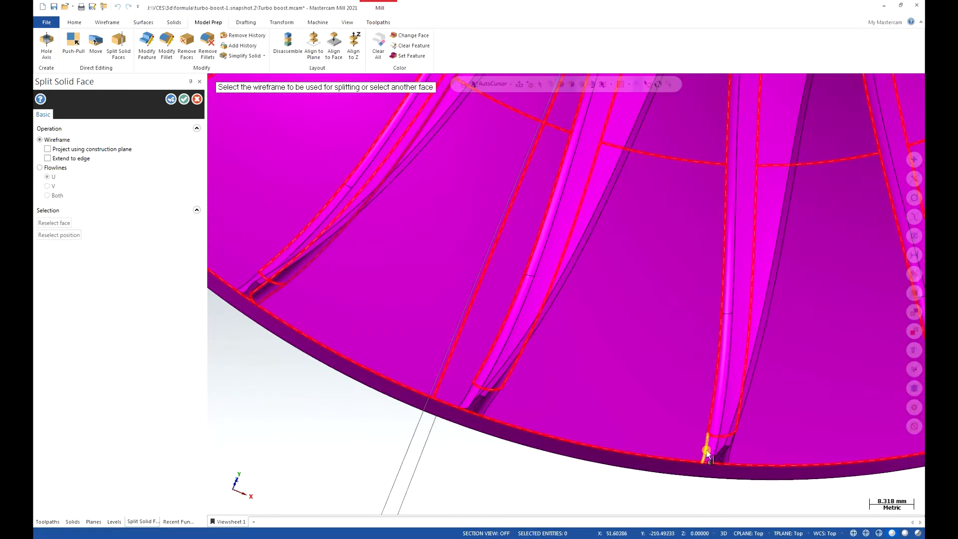
pyautogui.click(714, 405)
pyautogui.click(722, 275)
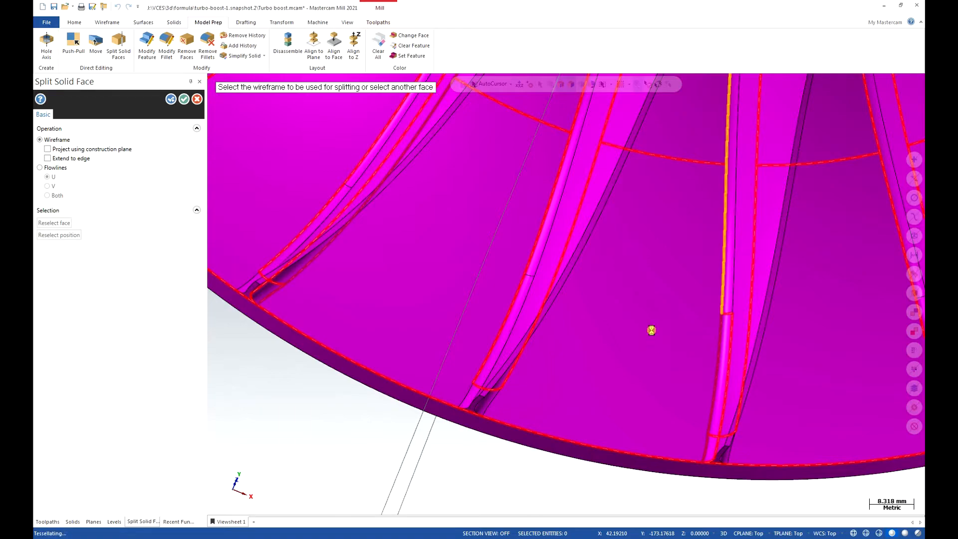
# Add the hub's upper edge and the outer rim edge between the two main blades, and apply the face split.
pyautogui.scroll(-5, 651, 329)
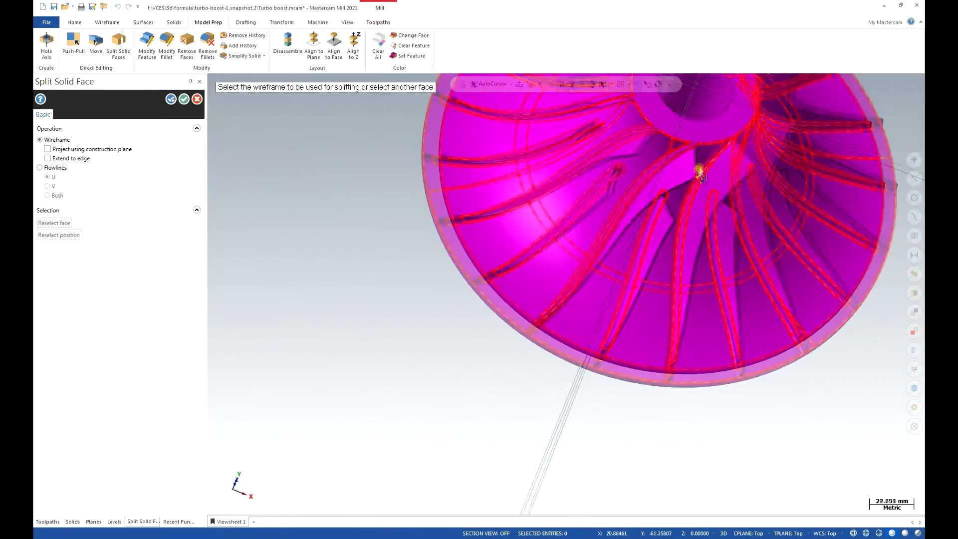
pyautogui.scroll(2, 699, 168)
pyautogui.scroll(3, 739, 141)
pyautogui.moveTo(686, 148); pyautogui.dragTo(641, 93, button='middle')
pyautogui.click(705, 126)
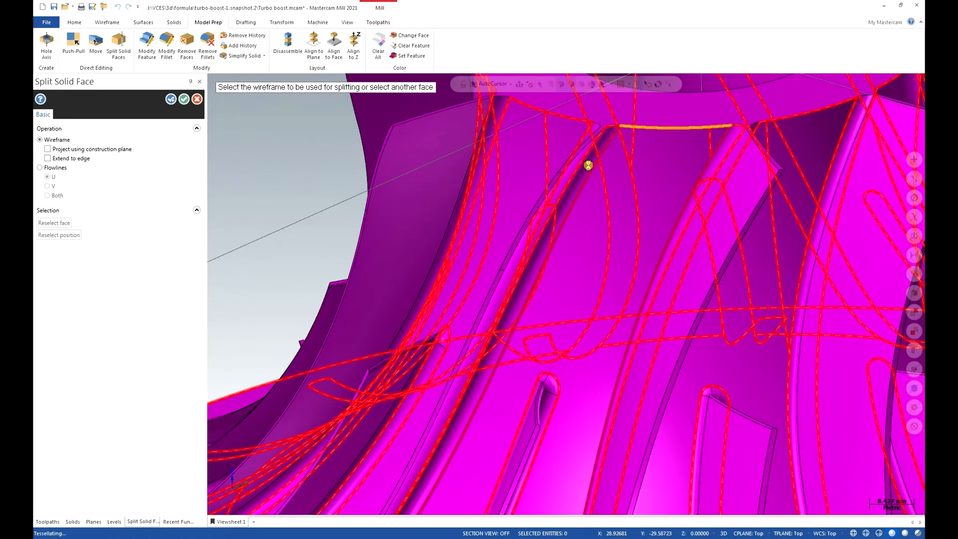
pyautogui.scroll(-4, 588, 165)
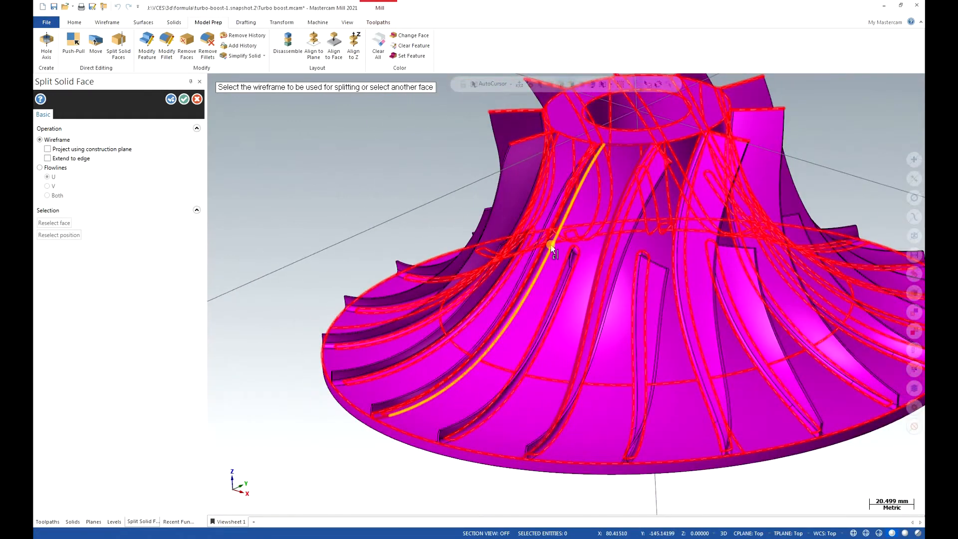
pyautogui.click(360, 410)
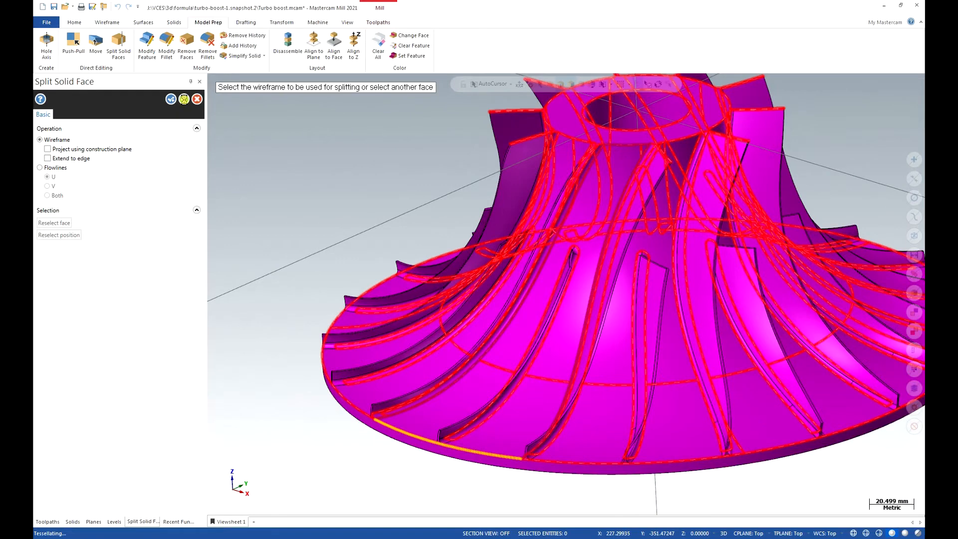
pyautogui.click(184, 98)
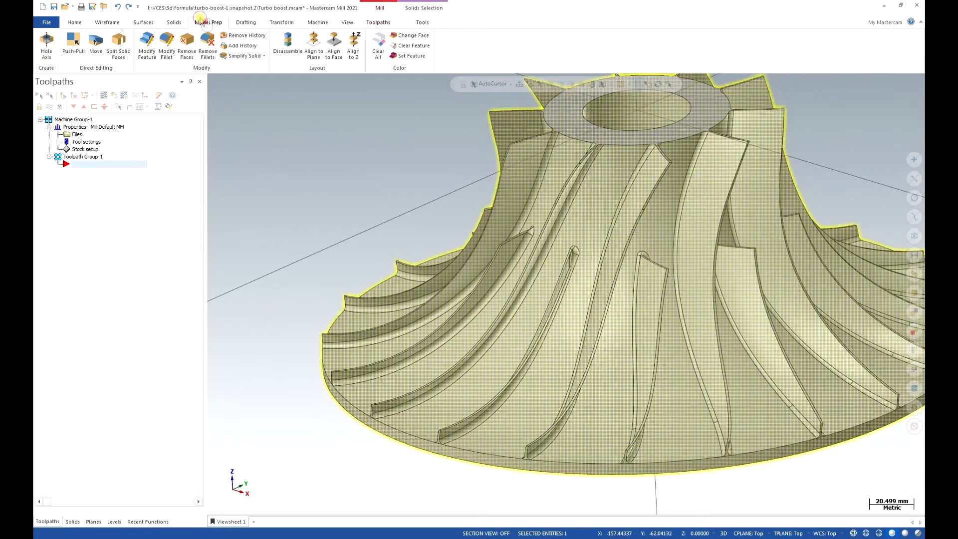
# Set the color of the split hub face between the two main blades to light cyan (27).
pyautogui.click(410, 36)
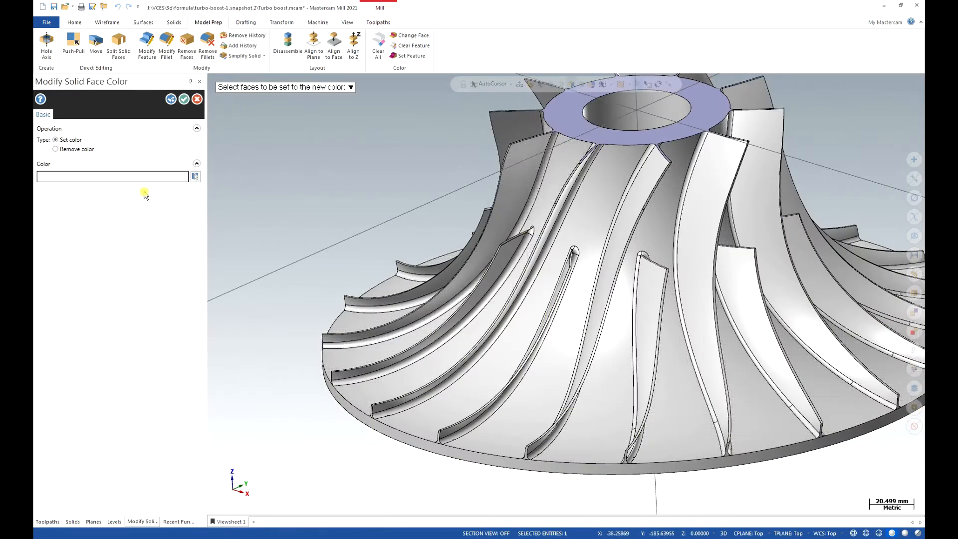
pyautogui.click(195, 176)
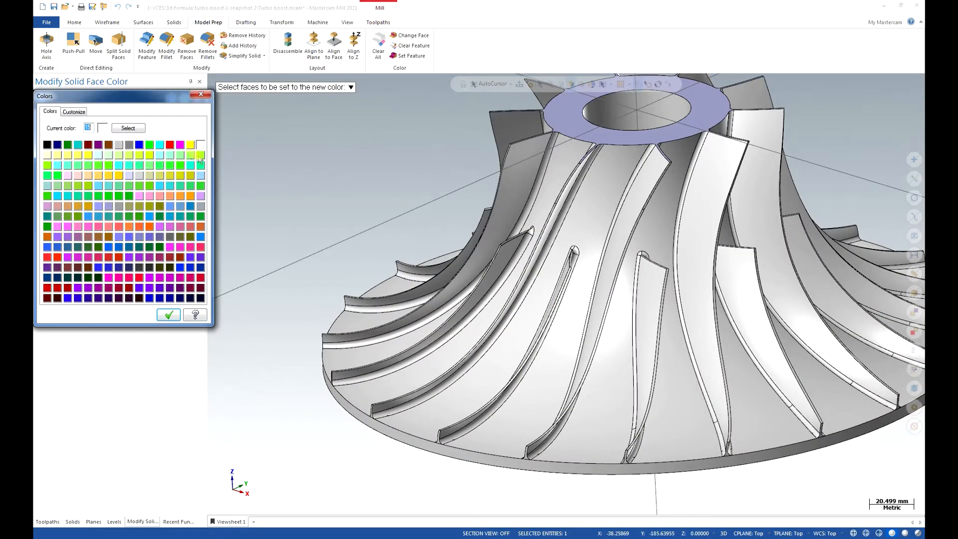
pyautogui.click(160, 156)
pyautogui.click(169, 314)
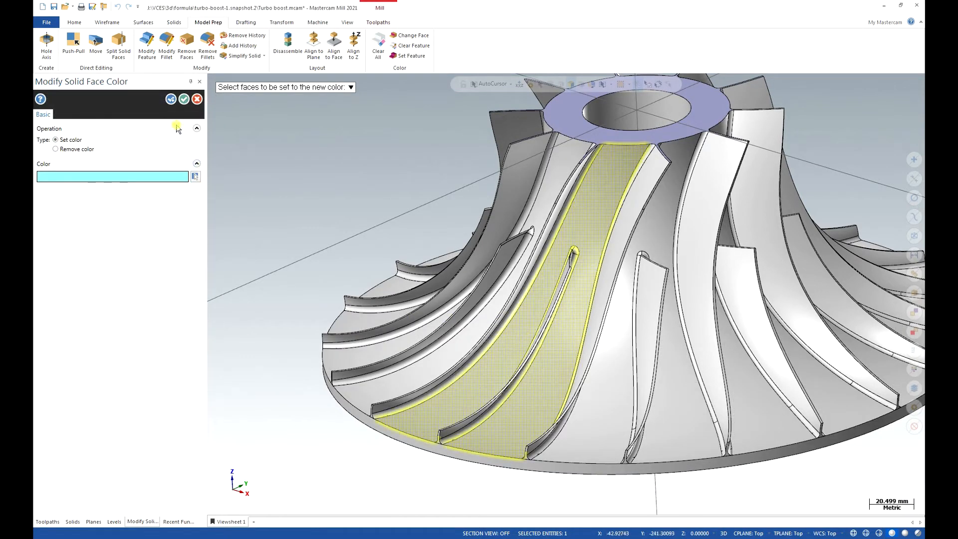
pyautogui.click(184, 99)
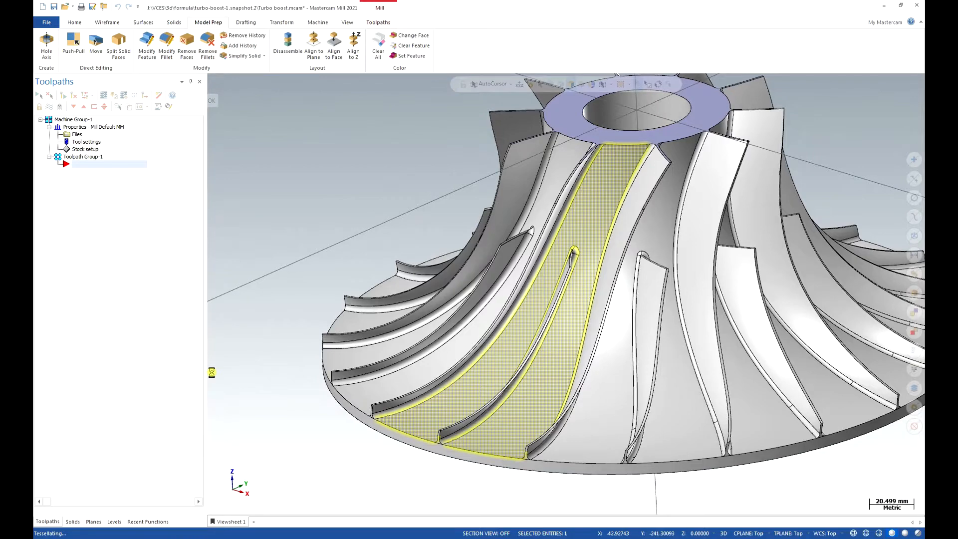
# Set the faces of the splitter blade standing on the cyan hub section to green.
pyautogui.hotkey('alt', '1')
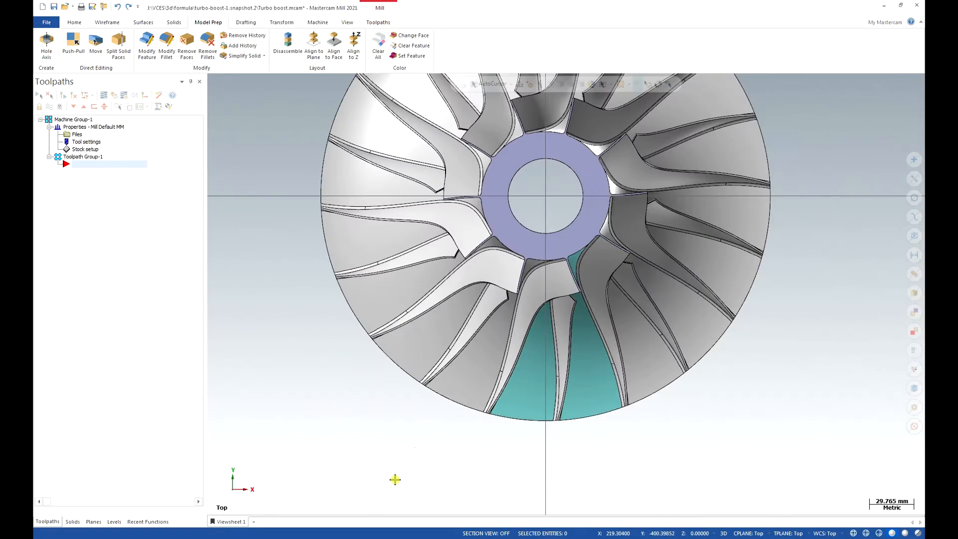
pyautogui.hotkey('alt', '7')
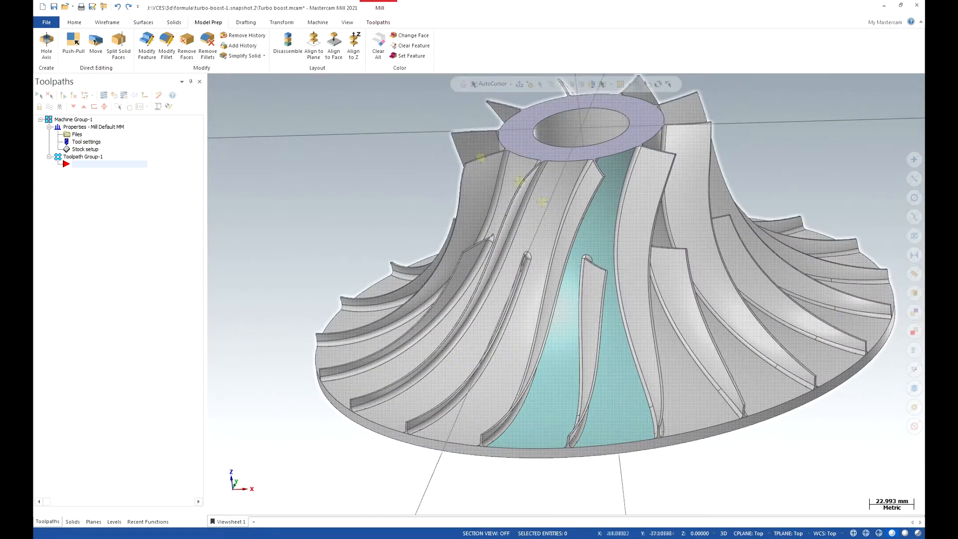
pyautogui.click(412, 35)
pyautogui.click(195, 176)
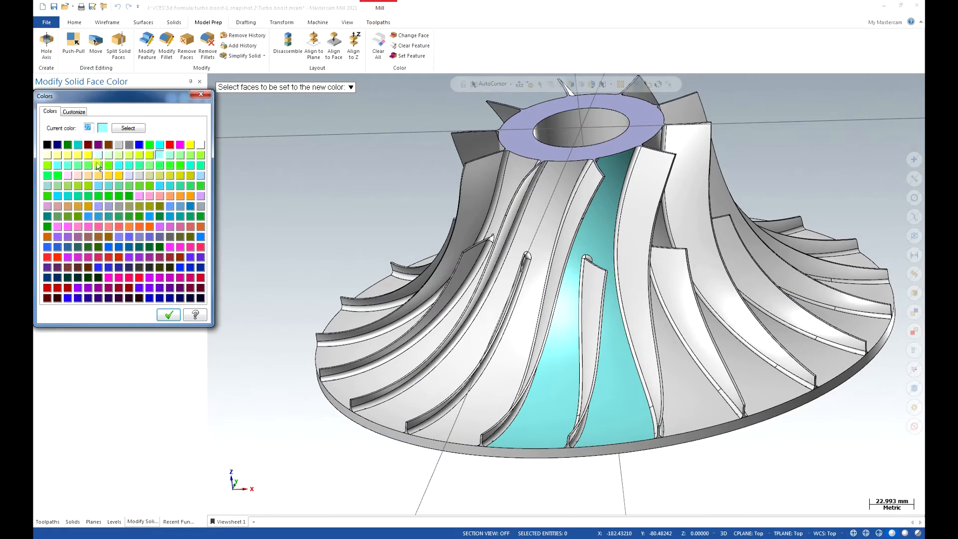
pyautogui.click(128, 186)
pyautogui.click(168, 318)
pyautogui.doubleClick(593, 289)
pyautogui.click(183, 99)
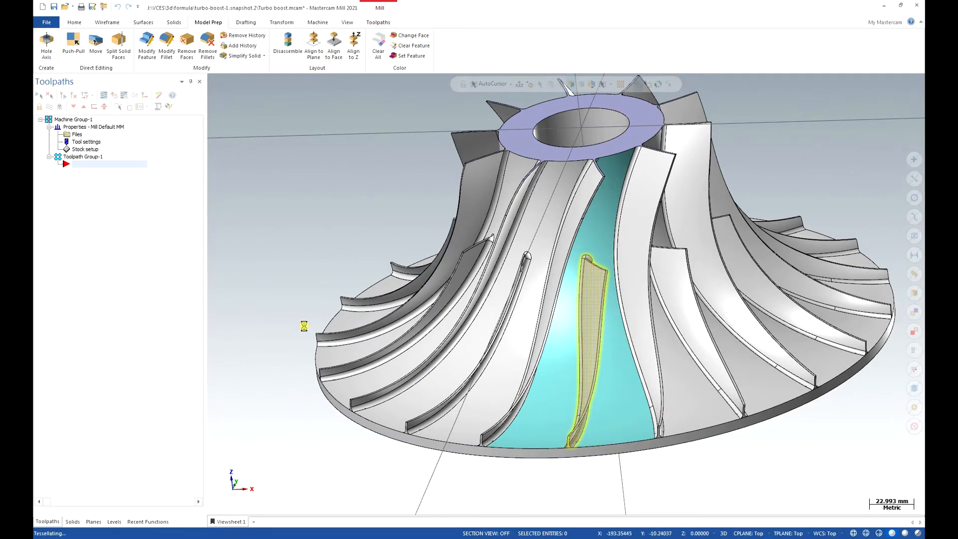
# Set the faces of the main blade bordering the cyan hub section to light purple (95).
pyautogui.click(412, 35)
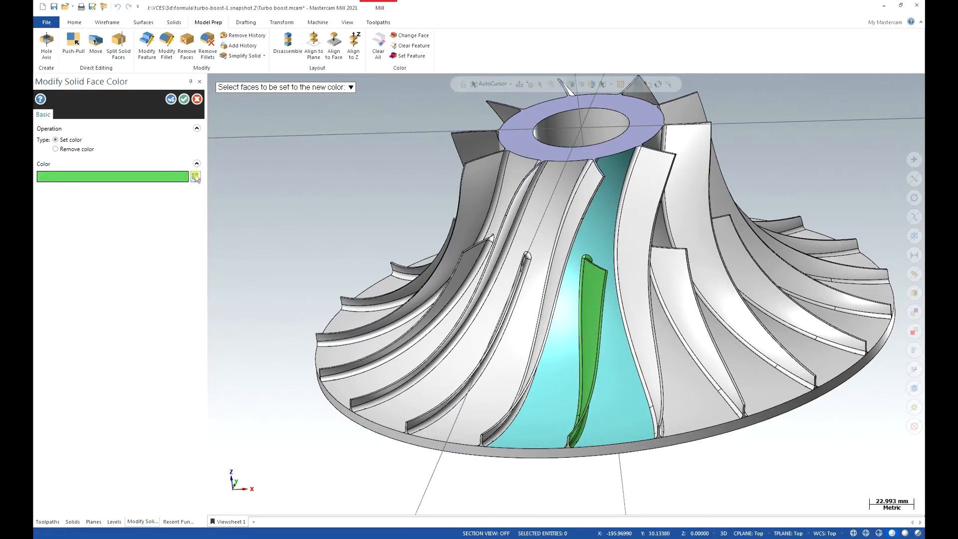
pyautogui.click(195, 173)
pyautogui.click(200, 196)
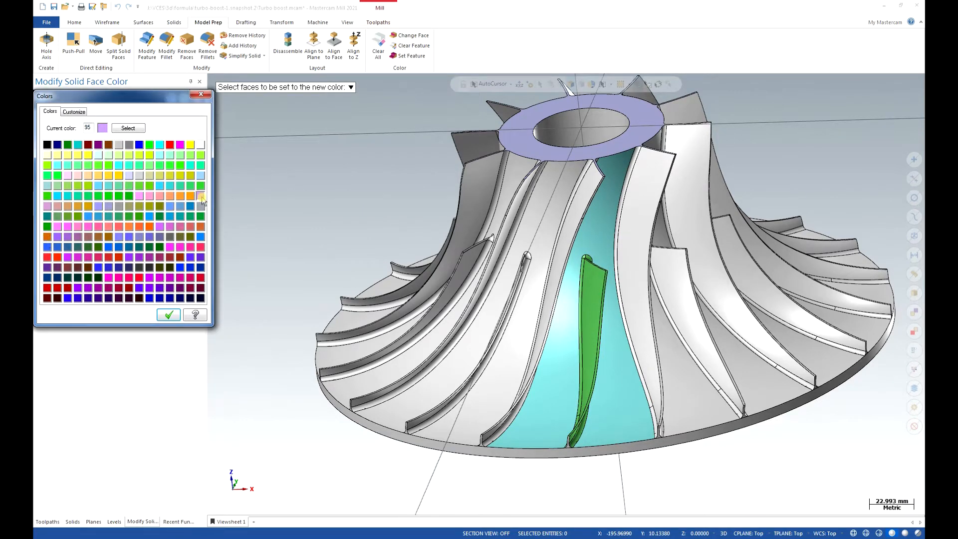
pyautogui.click(169, 314)
pyautogui.moveTo(665, 236); pyautogui.dragTo(593, 305, button='middle')
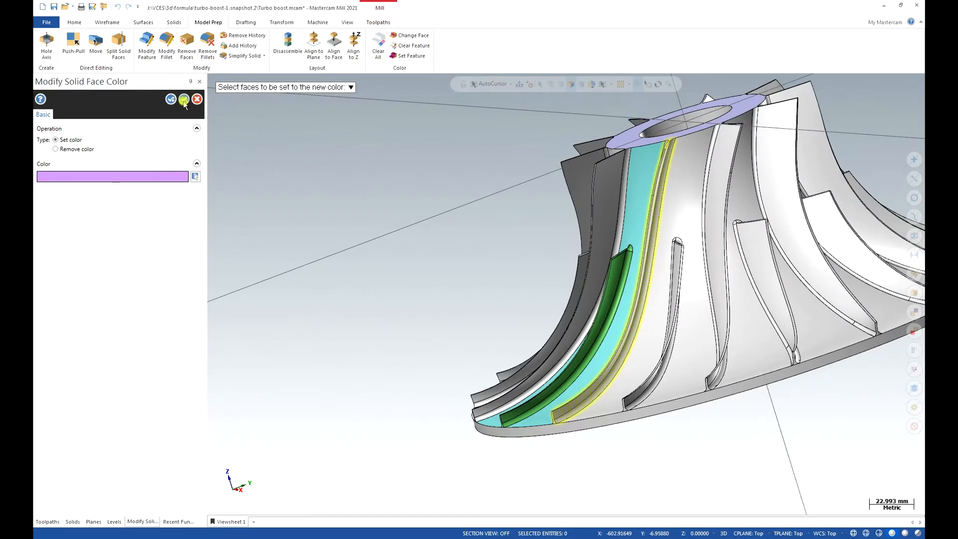
pyautogui.click(185, 100)
# Add a new level 3 and name it "additional geometry".
pyautogui.moveTo(580, 272)
pyautogui.mouseDown(button='middle')
pyautogui.moveTo(729, 280)
pyautogui.moveTo(650, 361)
pyautogui.moveTo(392, 284)
pyautogui.moveTo(594, 439)
pyautogui.moveTo(543, 491)
pyautogui.mouseUp(button='middle')
pyautogui.scroll(4, 651, 361)
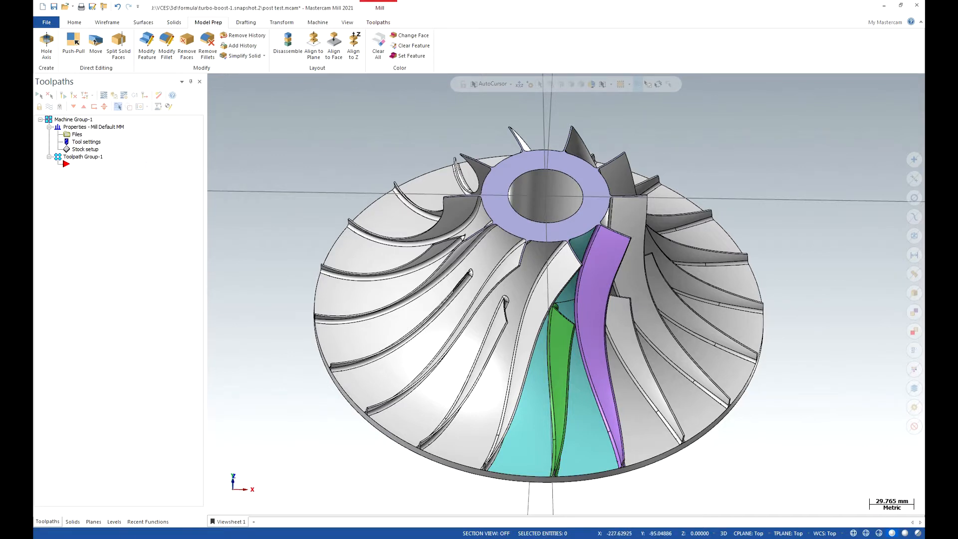
pyautogui.click(114, 522)
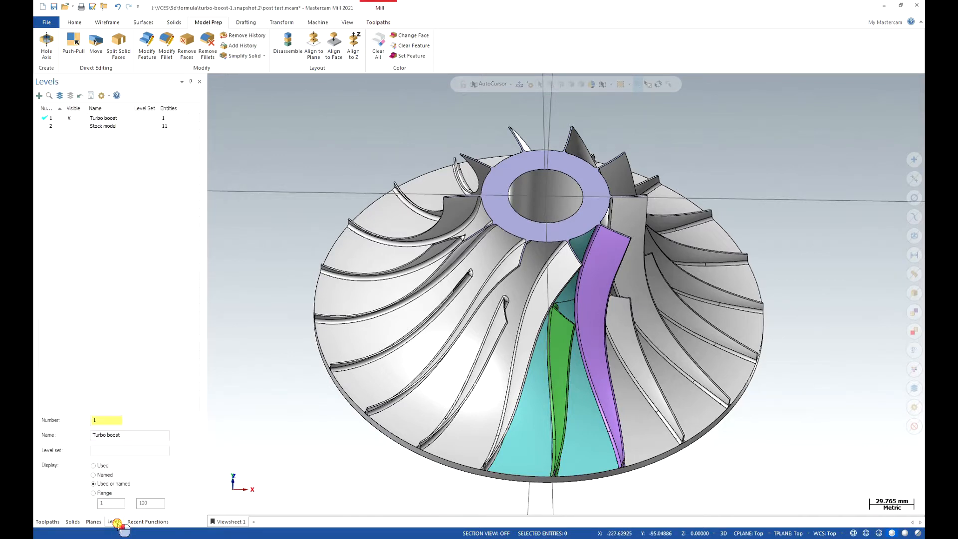
pyautogui.click(39, 95)
pyautogui.click(95, 134)
pyautogui.write('Additional geometry')
pyautogui.press('Return')
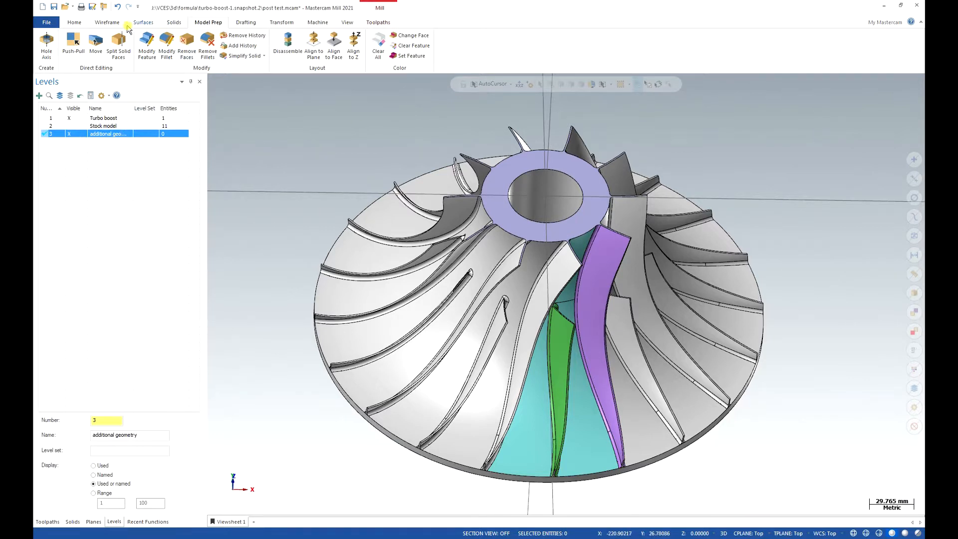
# Fill the central bore opening on the impeller's upper hub face with a surface using Fill Holes.
pyautogui.click(142, 22)
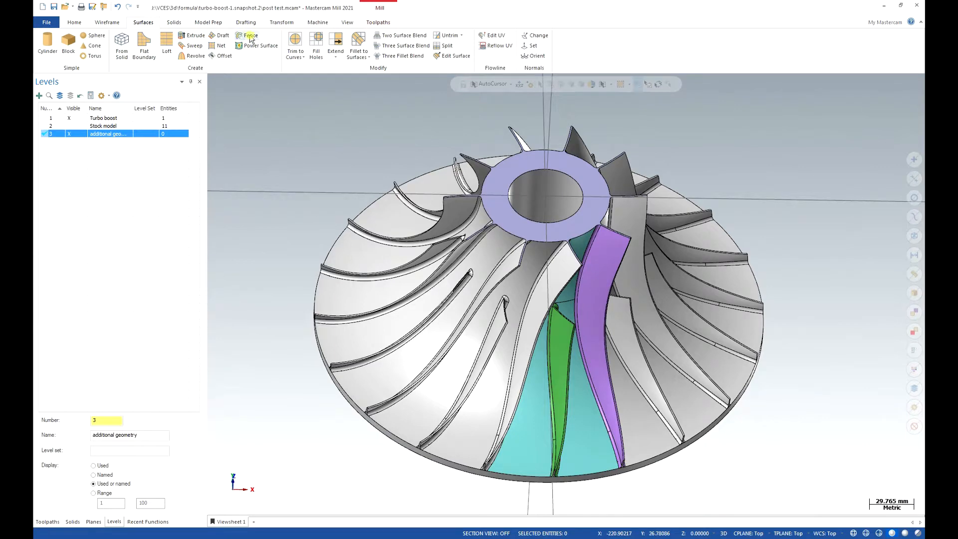
pyautogui.click(316, 45)
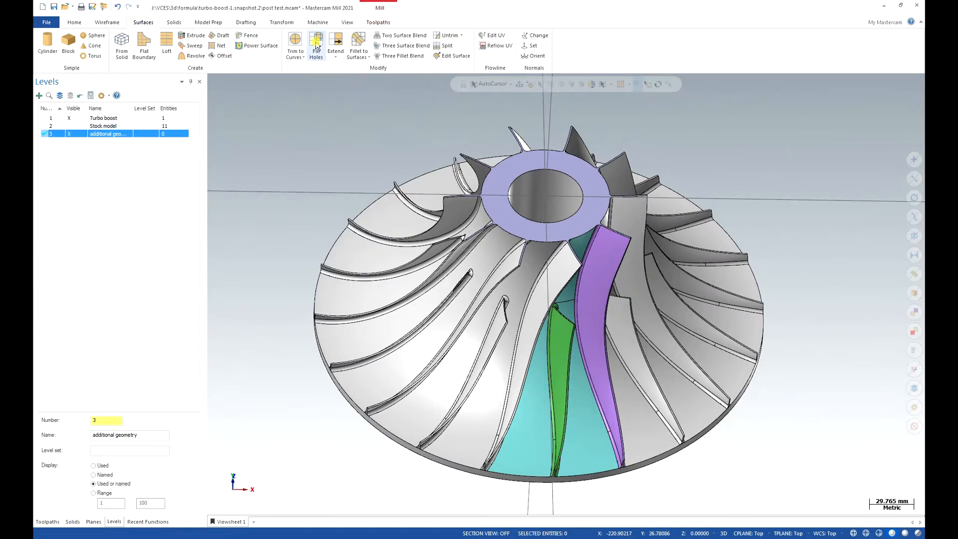
pyautogui.click(519, 166)
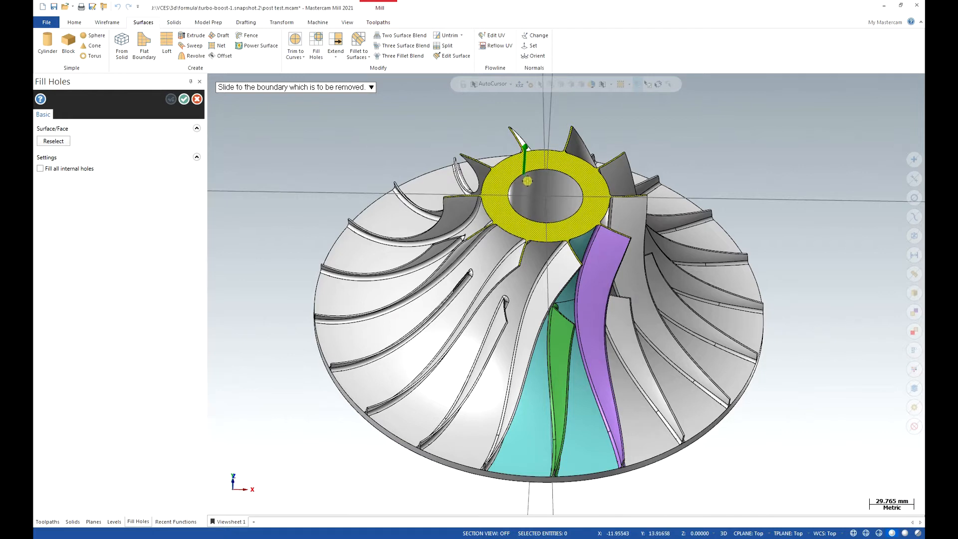
pyautogui.click(528, 181)
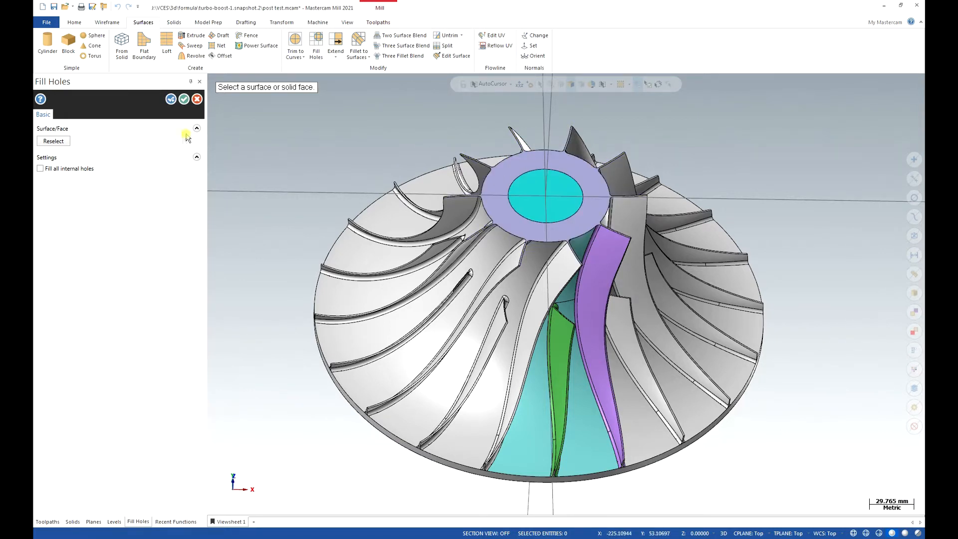
pyautogui.click(184, 100)
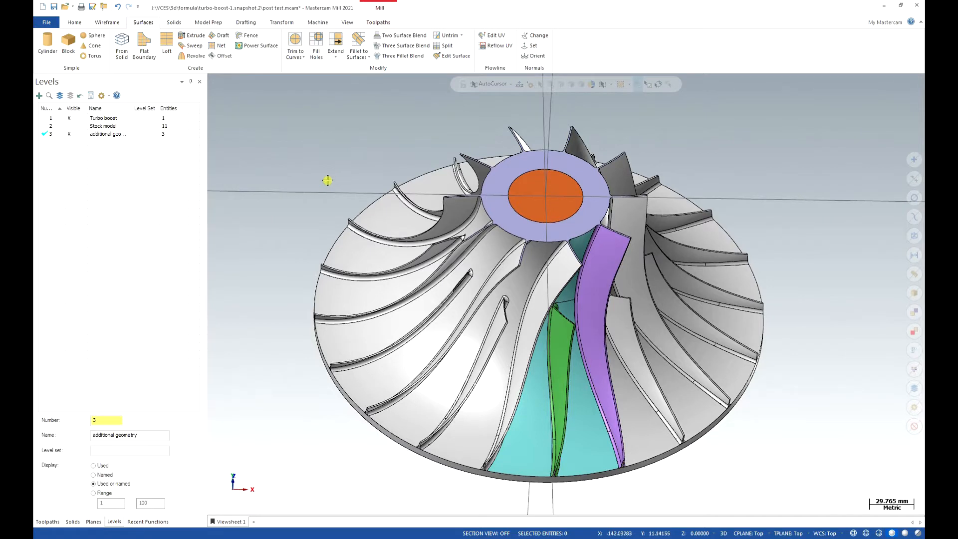
# Create a multiaxis 3+2 Automatic Roughing toolpath in Toolpath Group-1.
pyautogui.click(50, 521)
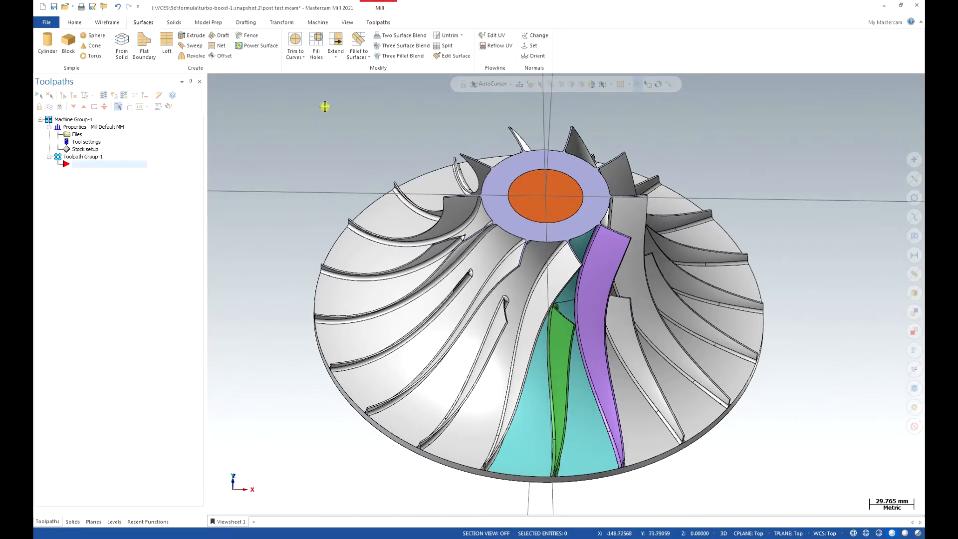
pyautogui.click(370, 25)
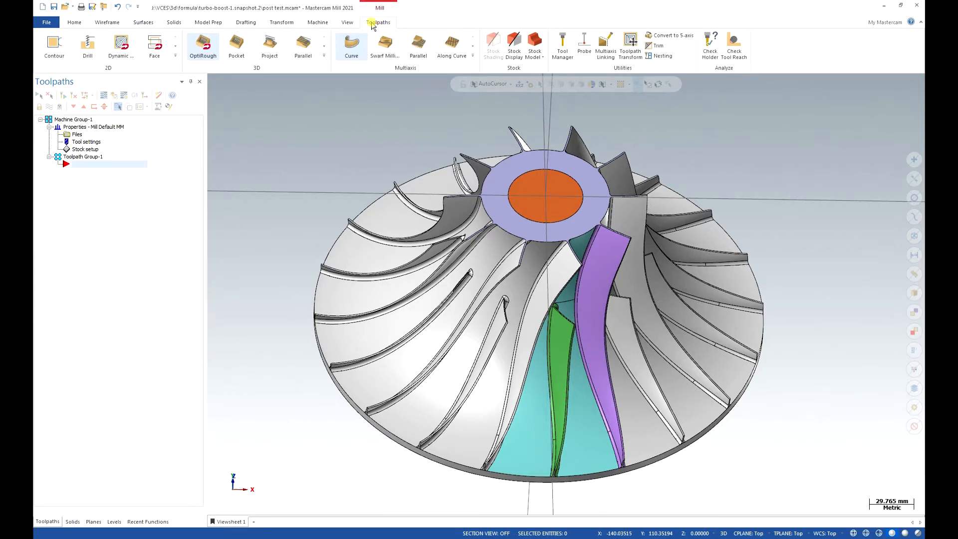
pyautogui.click(474, 58)
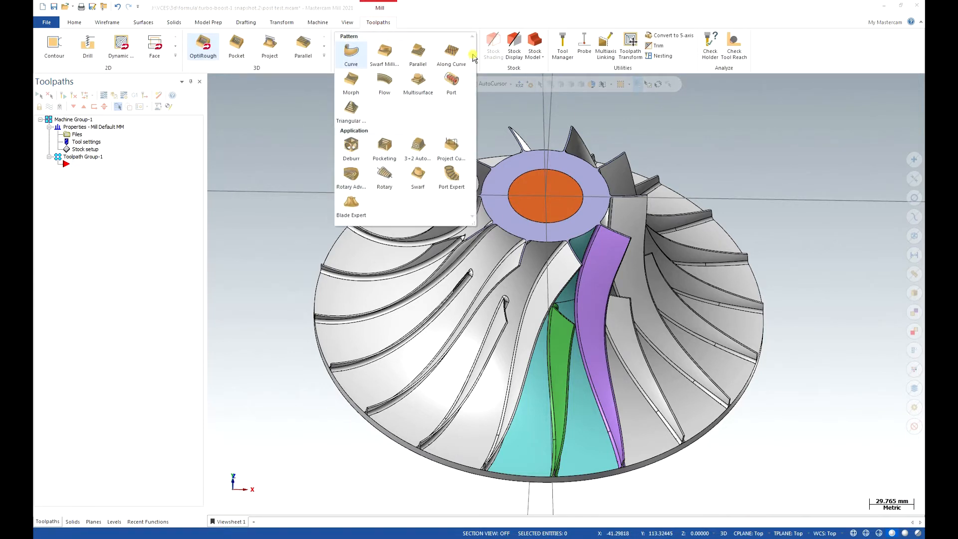
pyautogui.click(418, 149)
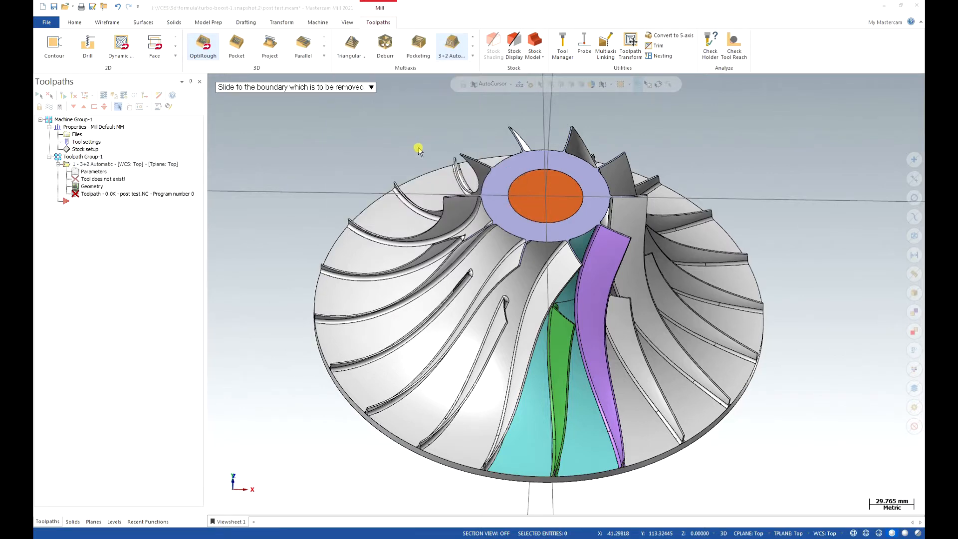
pyautogui.click(415, 144)
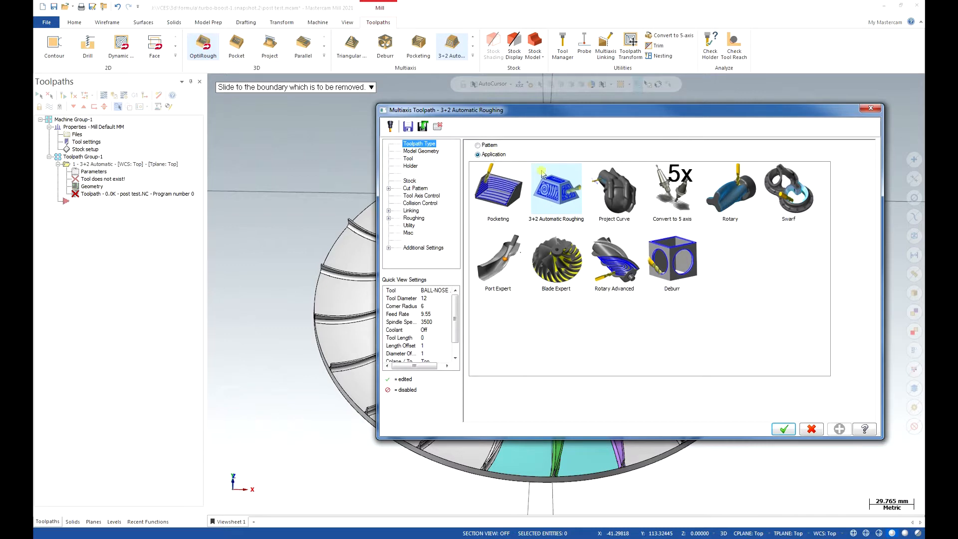
# Select all impeller faces except the upper hub face and the filled bore surface as the machining geometry.
pyautogui.click(427, 151)
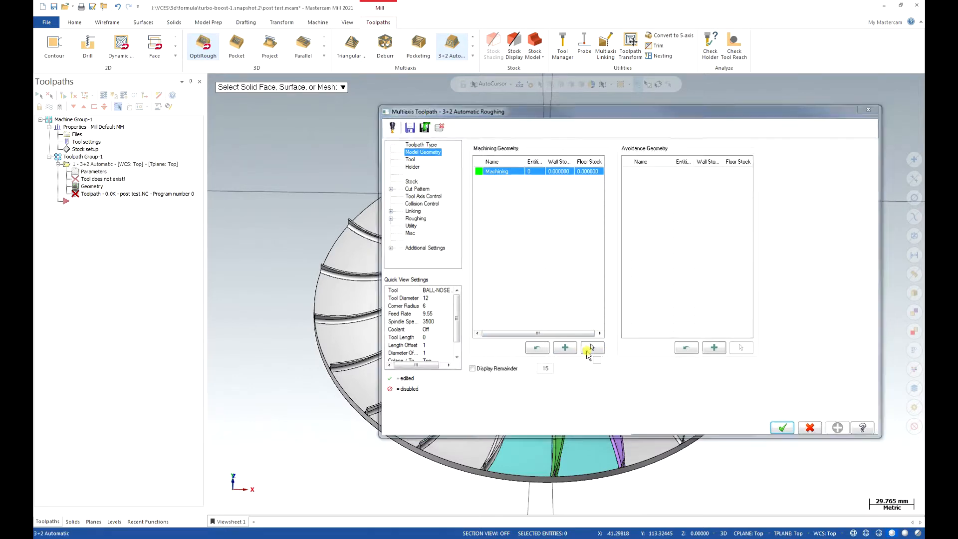
pyautogui.click(590, 349)
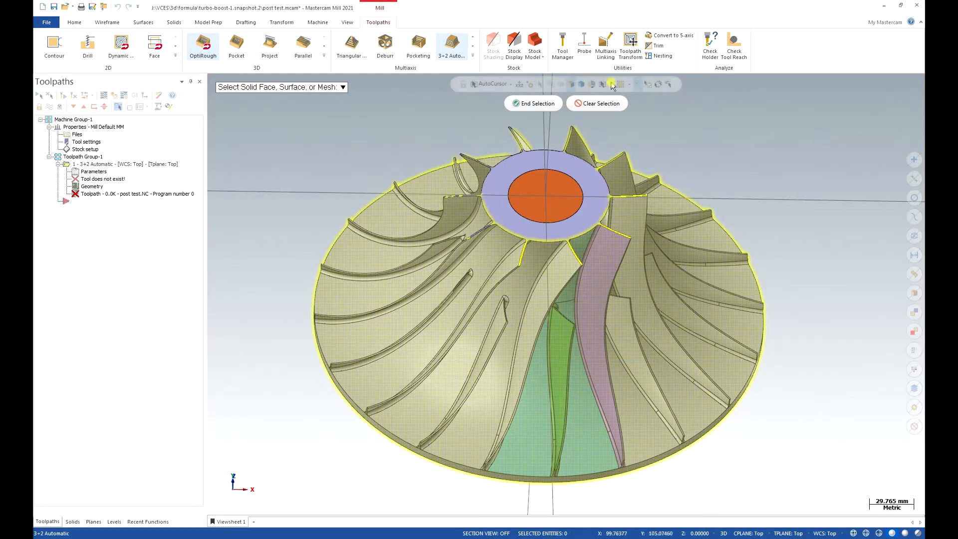
pyautogui.click(535, 103)
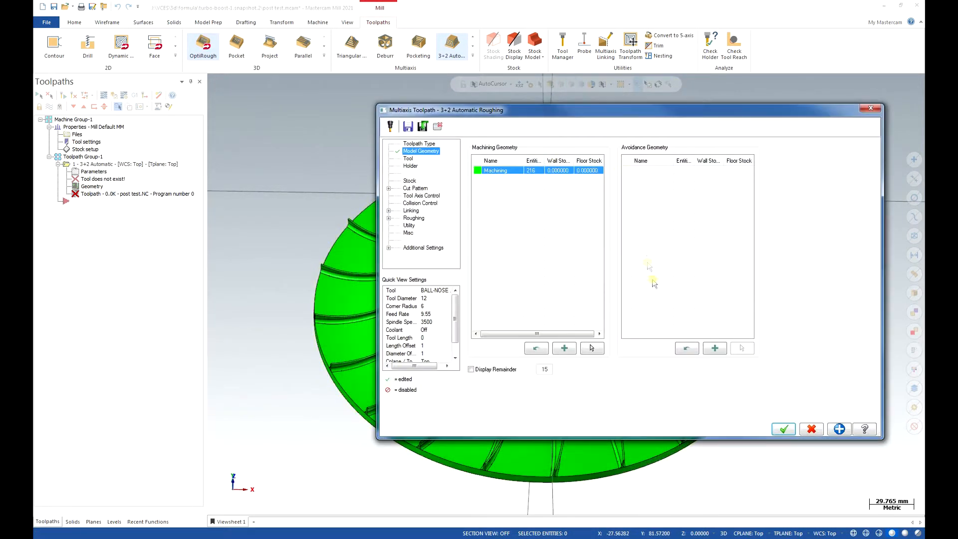
# Add an avoidance geometry group containing the upper hub face and the filled bore surface.
pyautogui.click(713, 349)
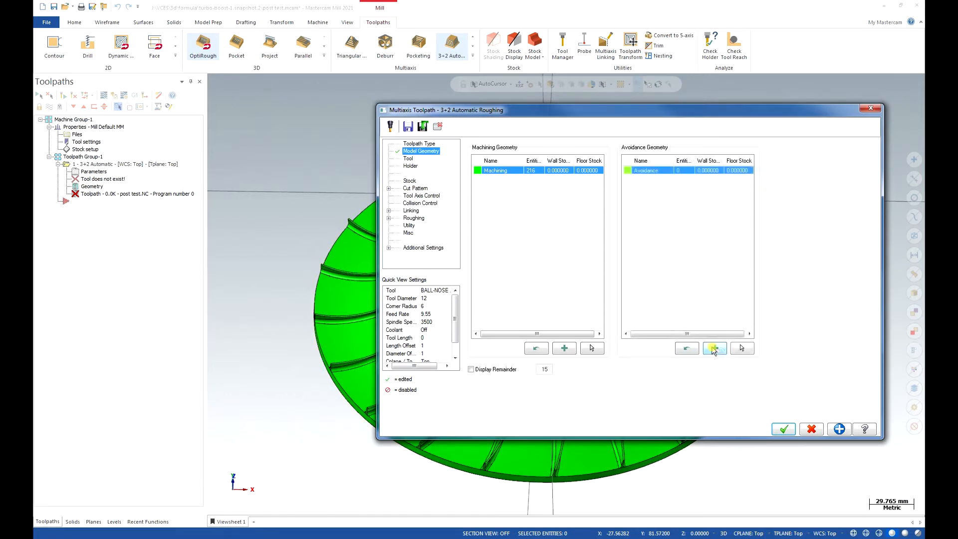
pyautogui.click(741, 349)
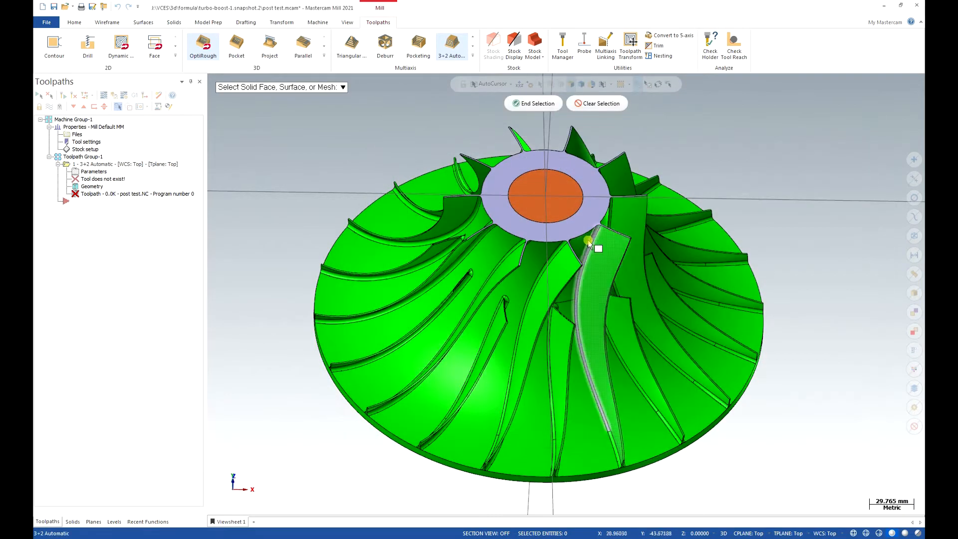
pyautogui.click(561, 205)
pyautogui.click(535, 103)
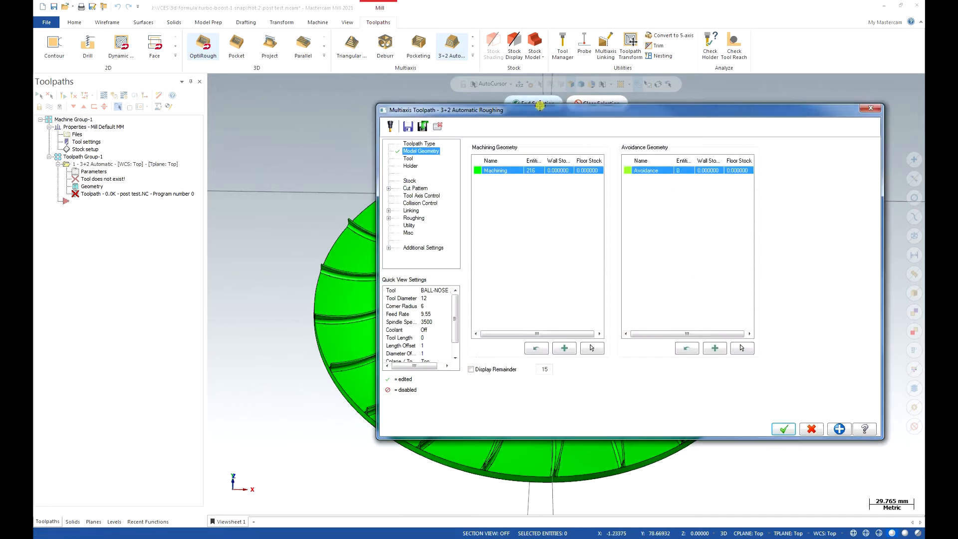
# Set the avoidance geometry color to red (12) and preview the colored machining and avoidance faces on the model.
pyautogui.click(629, 171)
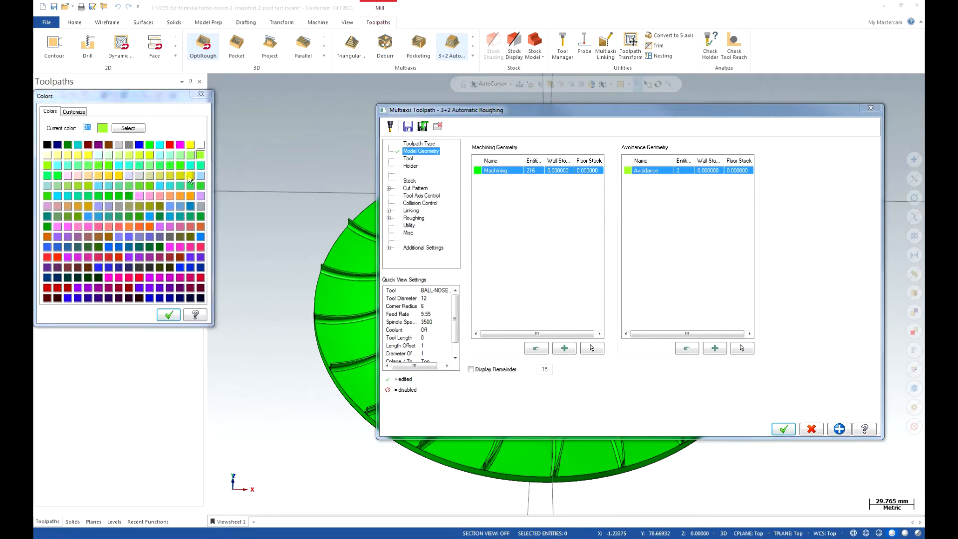
pyautogui.click(170, 145)
pyautogui.click(169, 315)
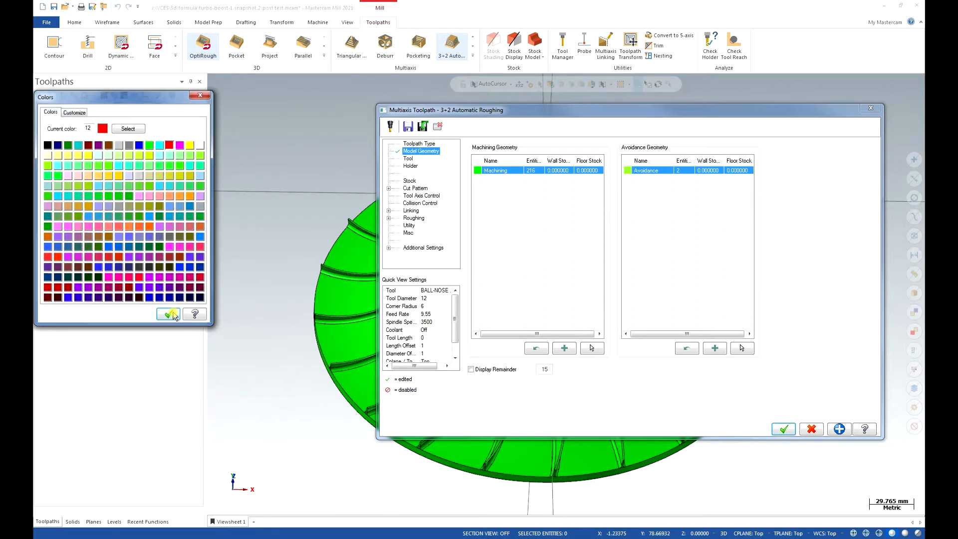
pyautogui.click(437, 127)
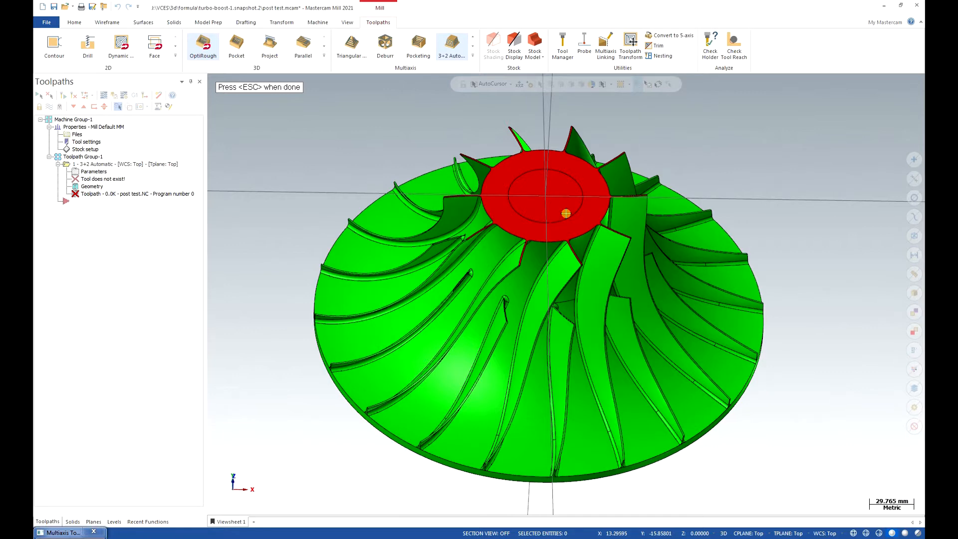
pyautogui.press('Escape')
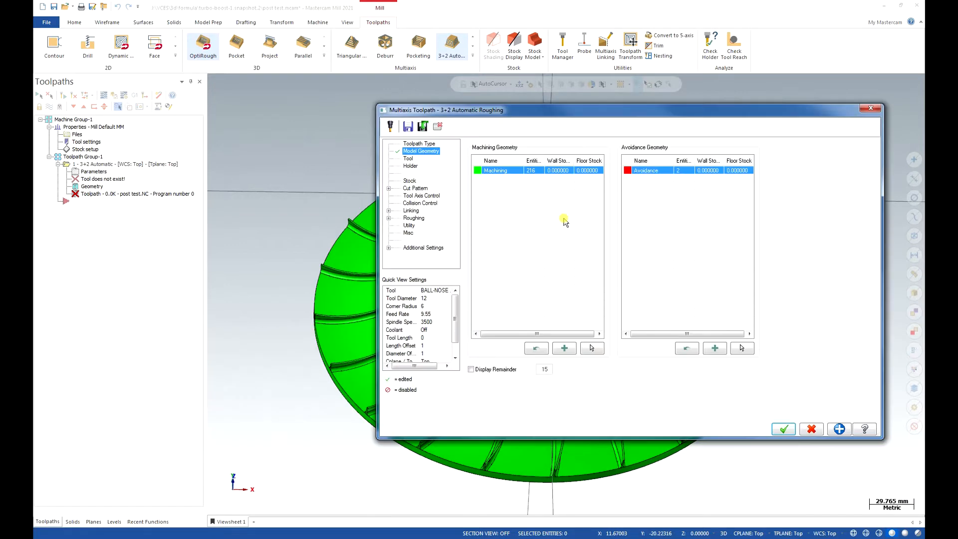
# Choose BALL-NOSE END MILL - 12 from the tool library and set its overall length to 150 mm.
pyautogui.click(408, 158)
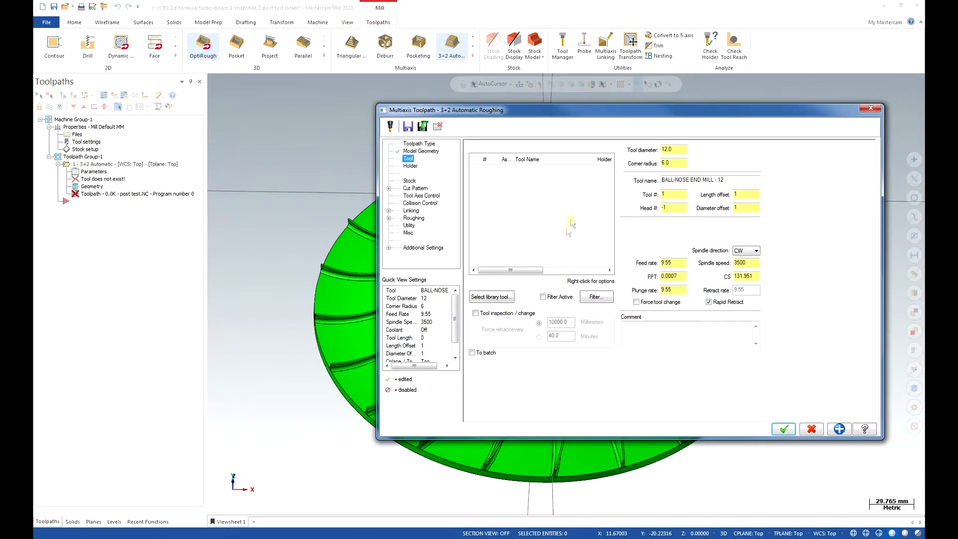
pyautogui.click(509, 296)
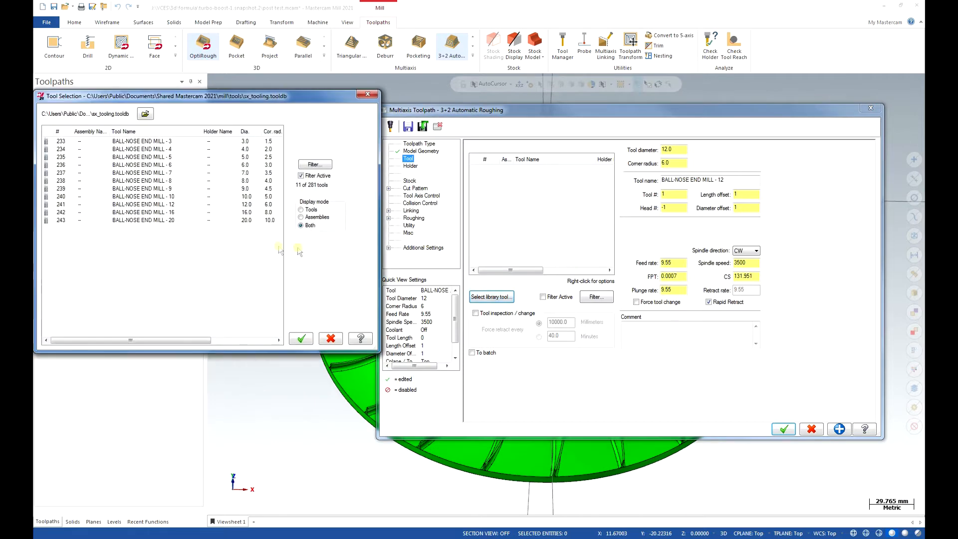
pyautogui.doubleClick(166, 205)
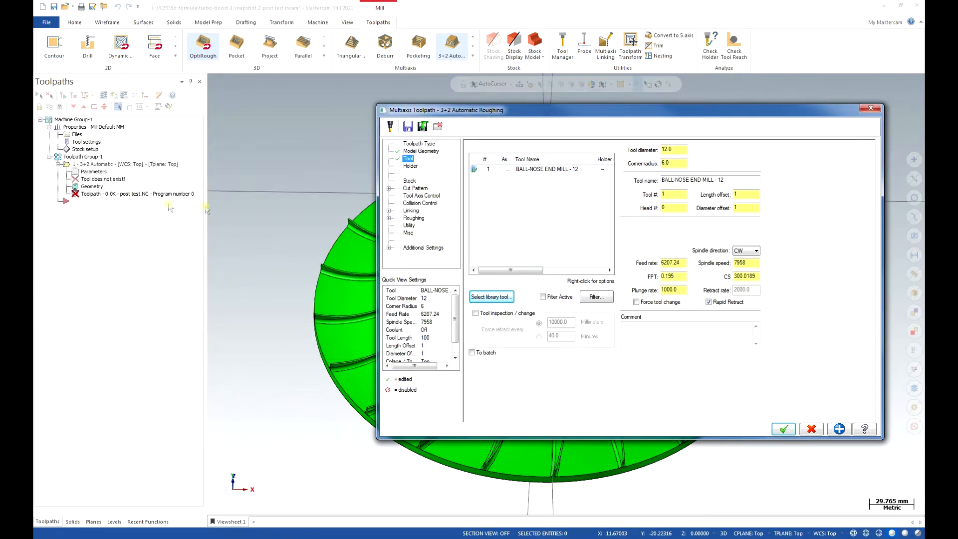
pyautogui.click(537, 170)
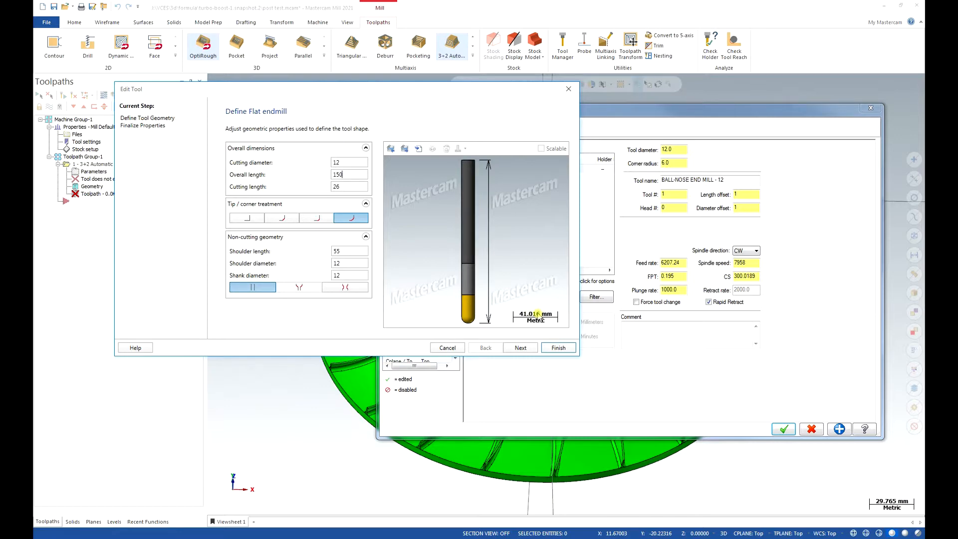
pyautogui.click(558, 348)
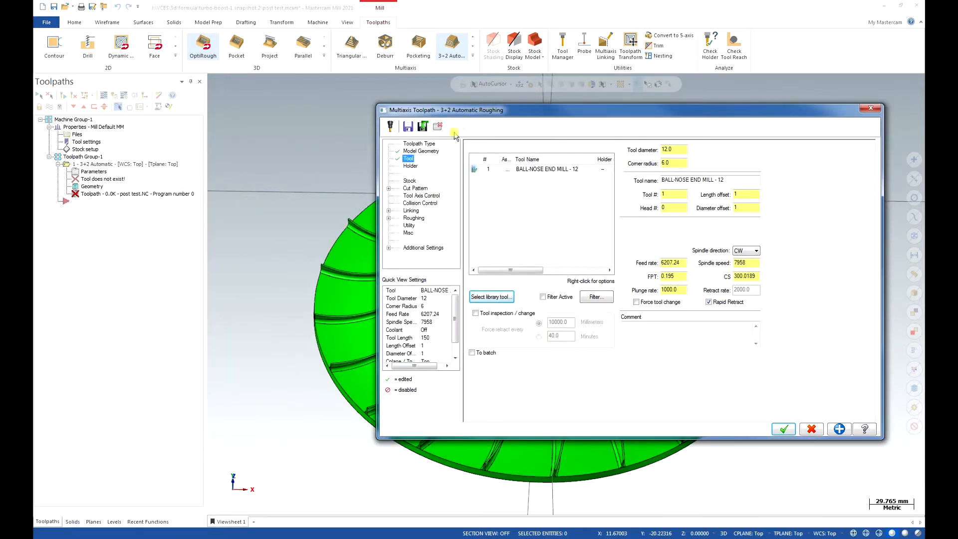
# Assign the B4C5-0032 holder from the sx_tooling library to the ball-nose end mill.
pyautogui.click(410, 166)
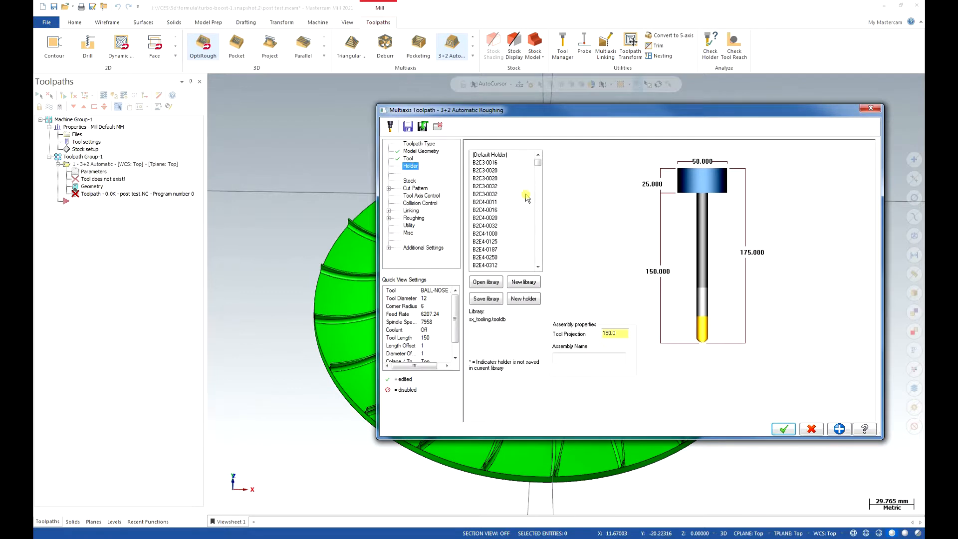
pyautogui.click(512, 239)
pyautogui.scroll(-10, 512, 238)
pyautogui.scroll(-10, 511, 238)
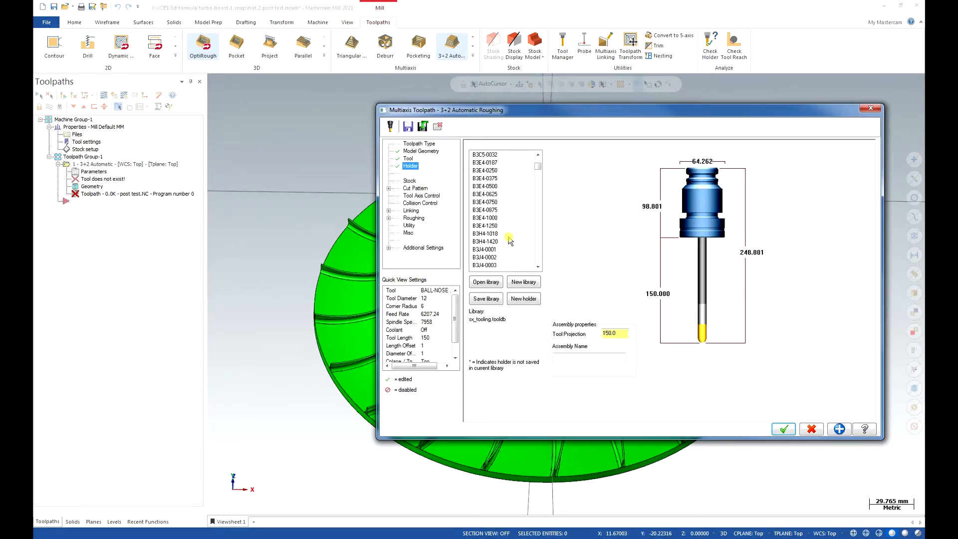
pyautogui.scroll(-1, 512, 245)
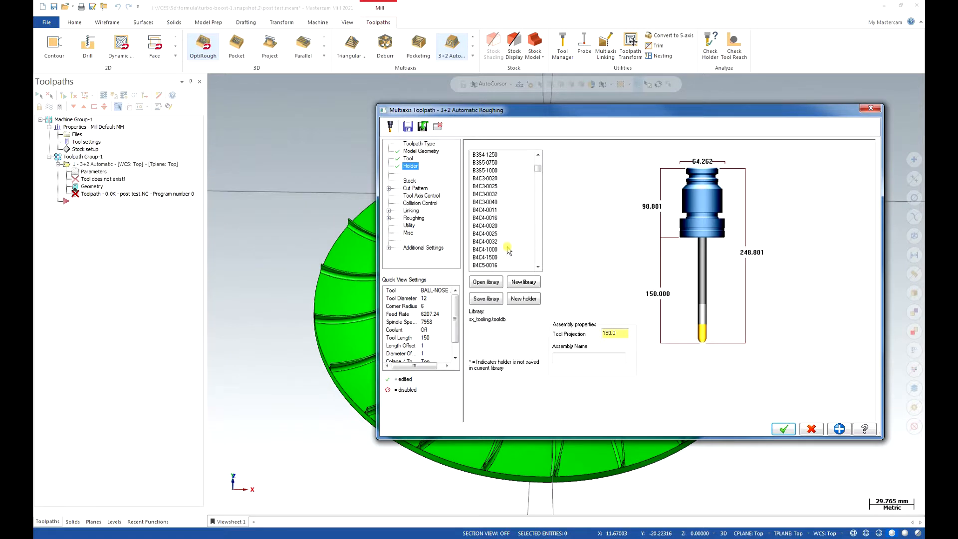
pyautogui.click(484, 266)
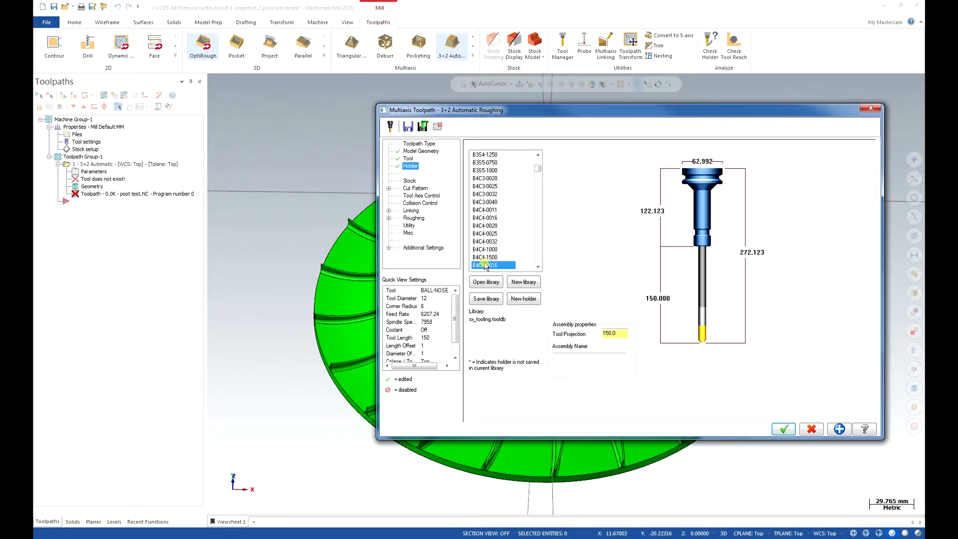
pyautogui.scroll(-2, 488, 257)
pyautogui.click(491, 243)
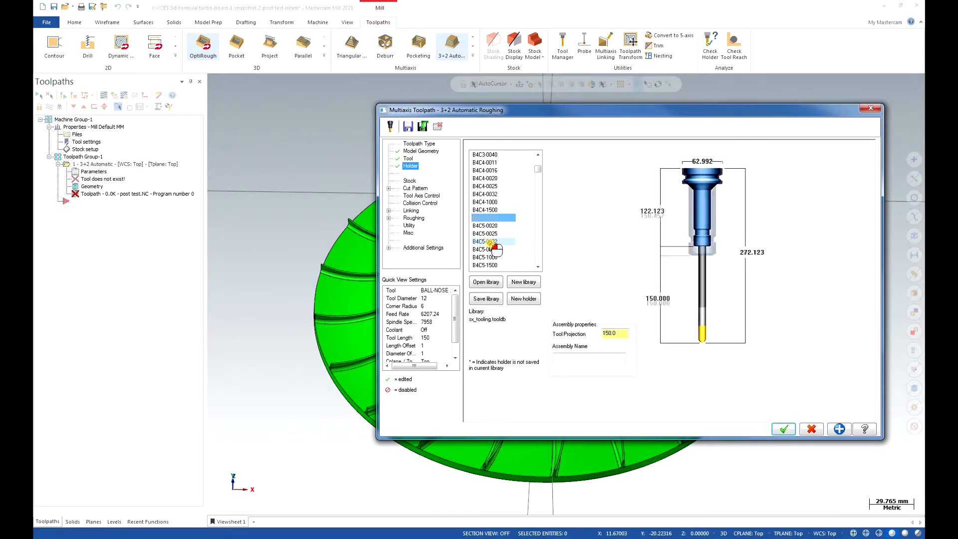
# Set the tool projection from the holder to 125 mm.
pyautogui.click(624, 333)
pyautogui.write('125')
pyautogui.press('Return')
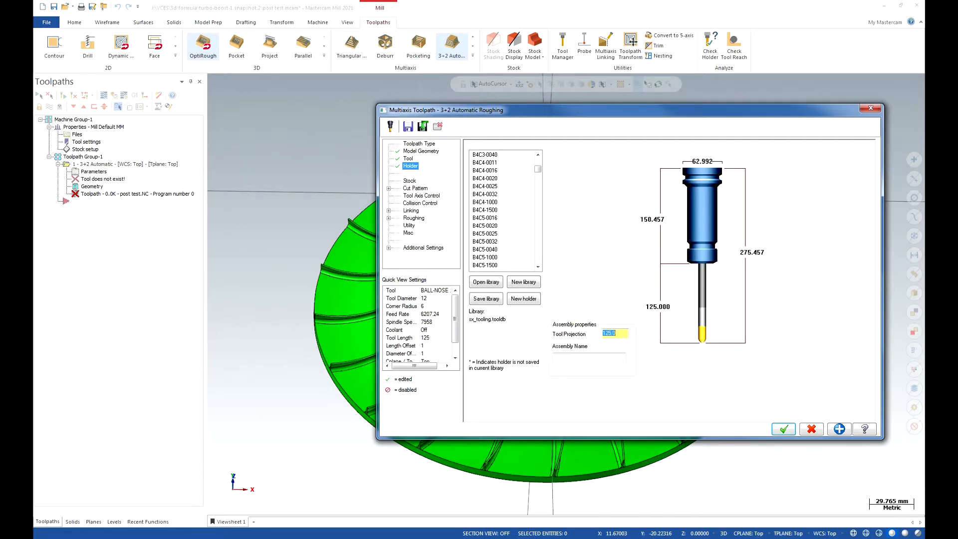
# Enable stock for the roughing toolpath and take it from Job Setup.
pyautogui.click(410, 181)
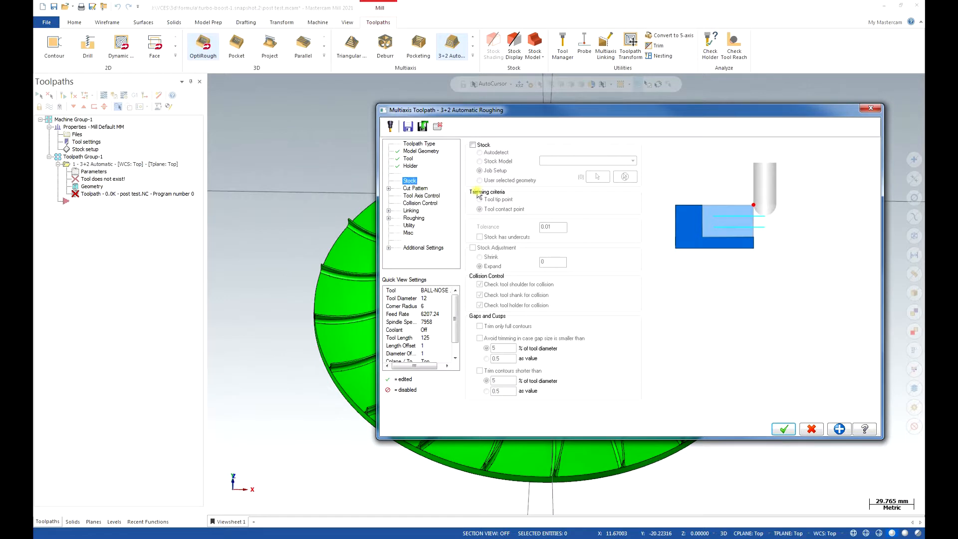
pyautogui.click(473, 145)
pyautogui.click(497, 172)
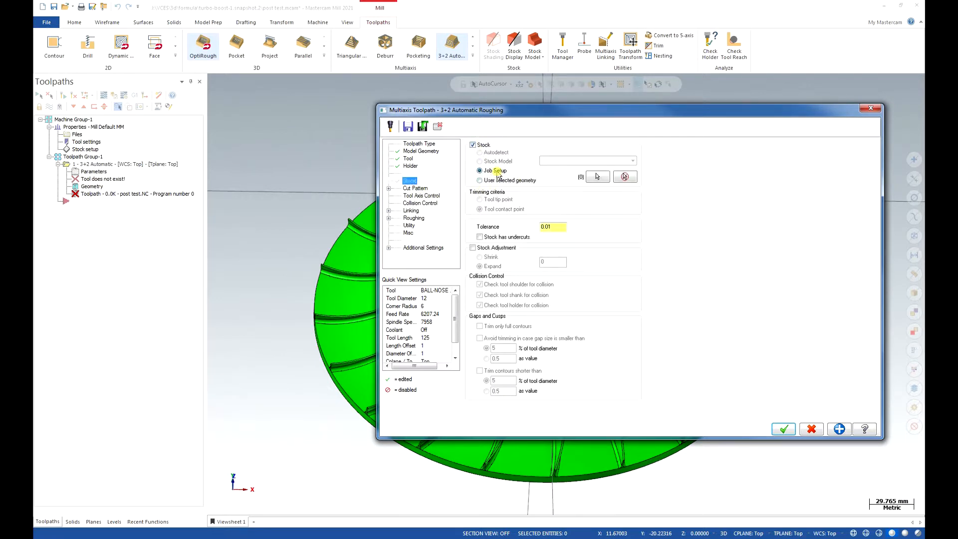
# Keep the Offset cut pattern type and set its constant depth step to 10.
pyautogui.click(414, 189)
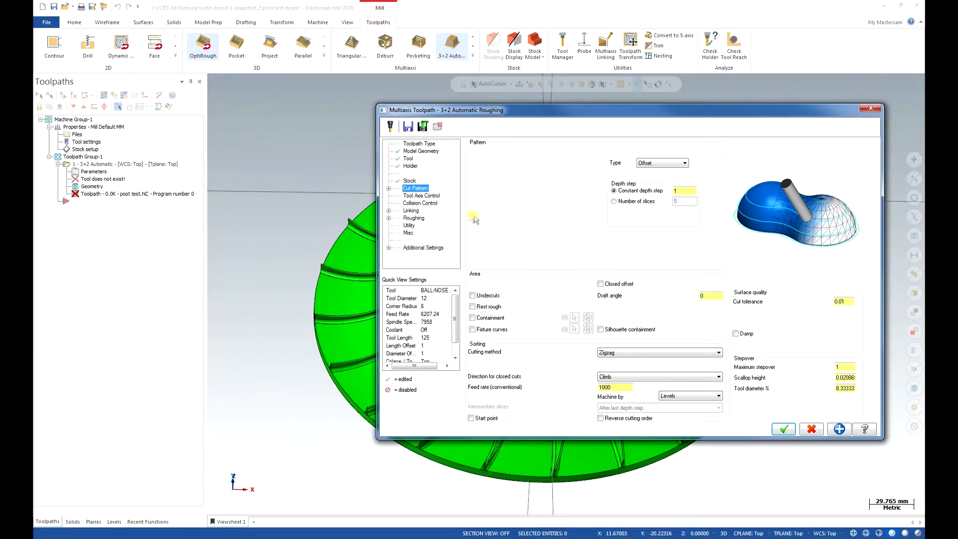
pyautogui.click(681, 164)
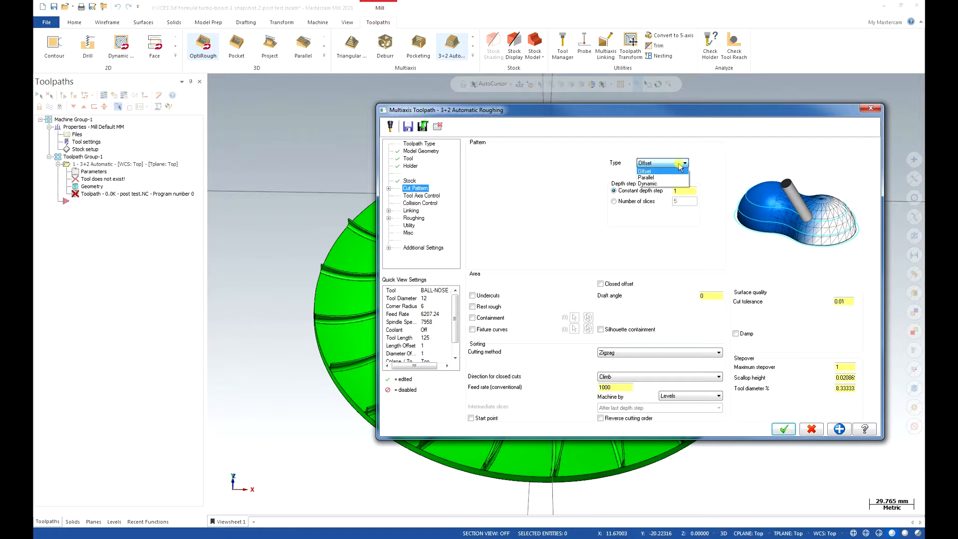
pyautogui.click(679, 165)
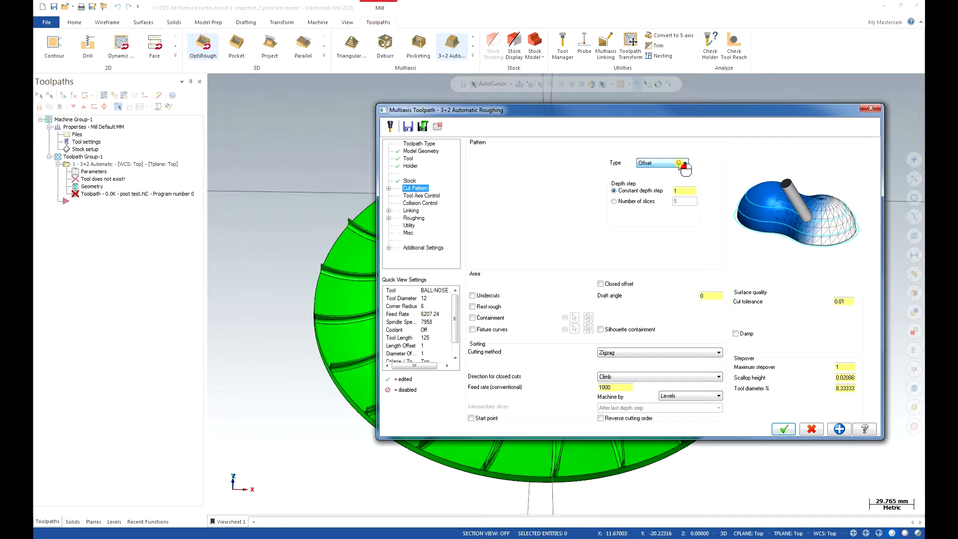
pyautogui.click(683, 191)
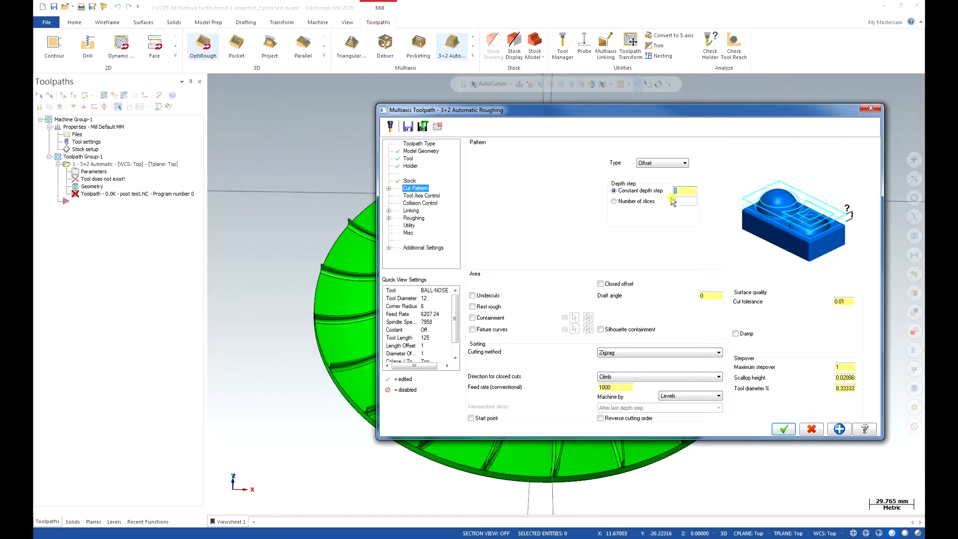
pyautogui.click(413, 197)
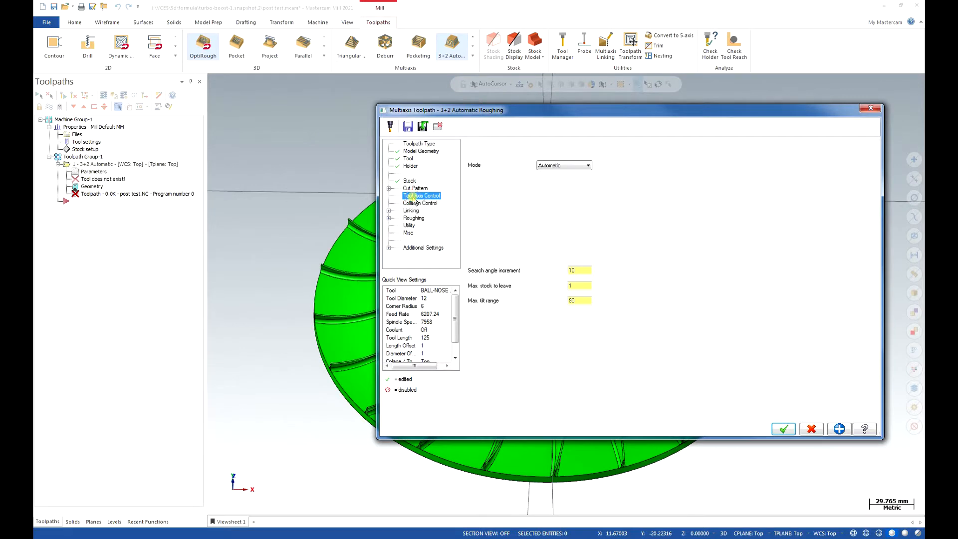
pyautogui.click(388, 188)
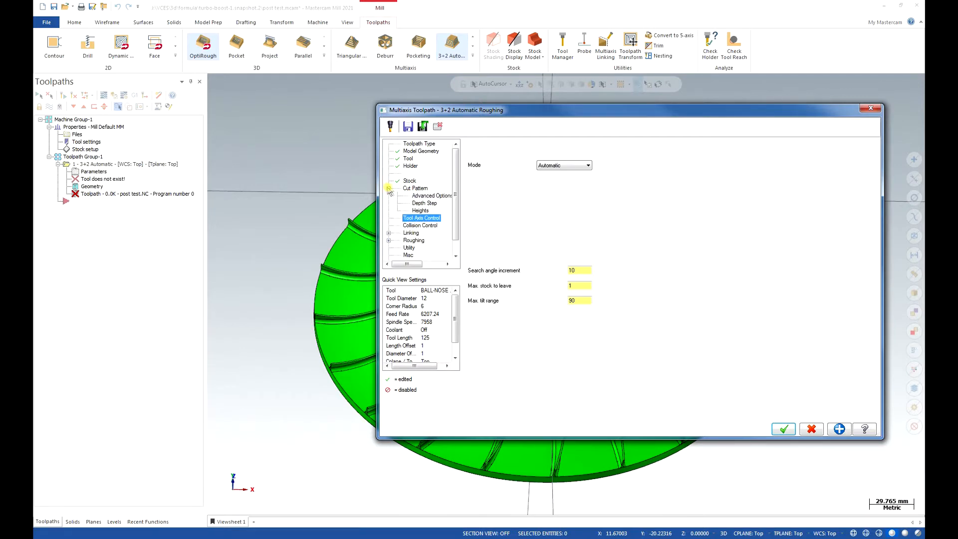
pyautogui.click(417, 188)
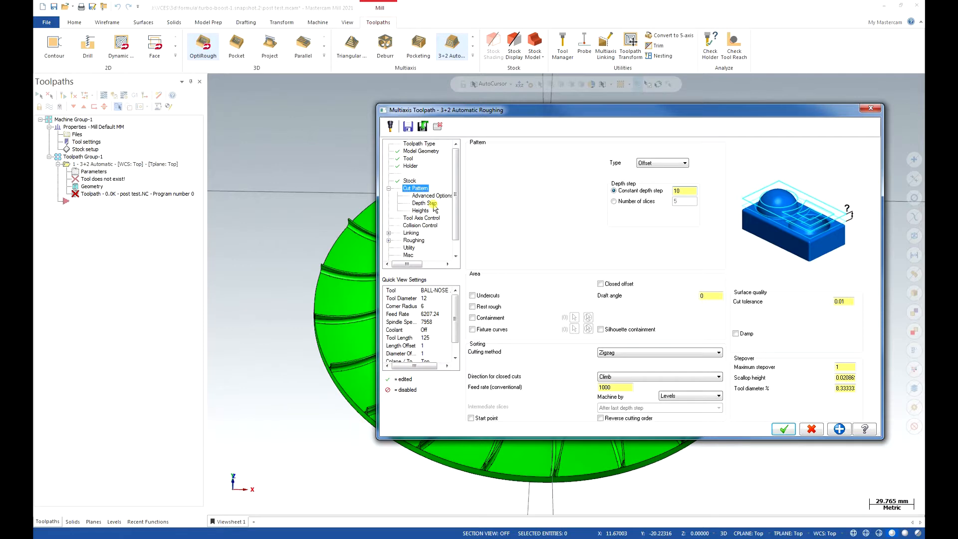
# Review the cut pattern's depth step options and its advanced options for surface quality.
pyautogui.click(424, 204)
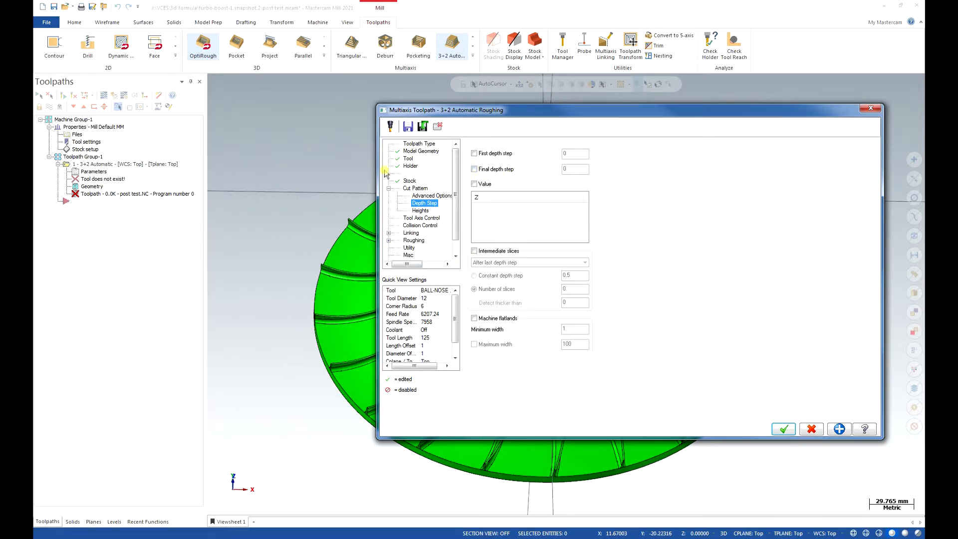
pyautogui.click(579, 170)
pyautogui.click(498, 169)
pyautogui.click(420, 188)
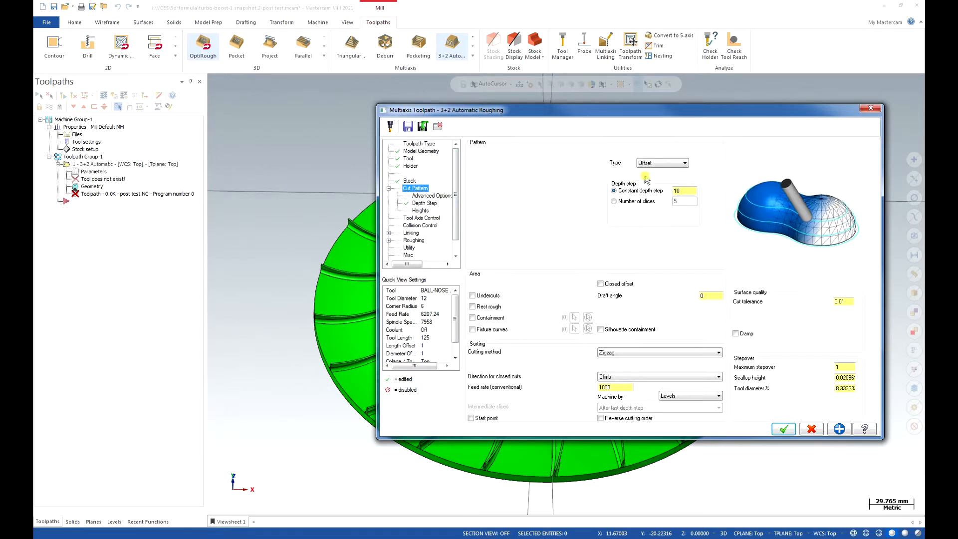
pyautogui.click(445, 197)
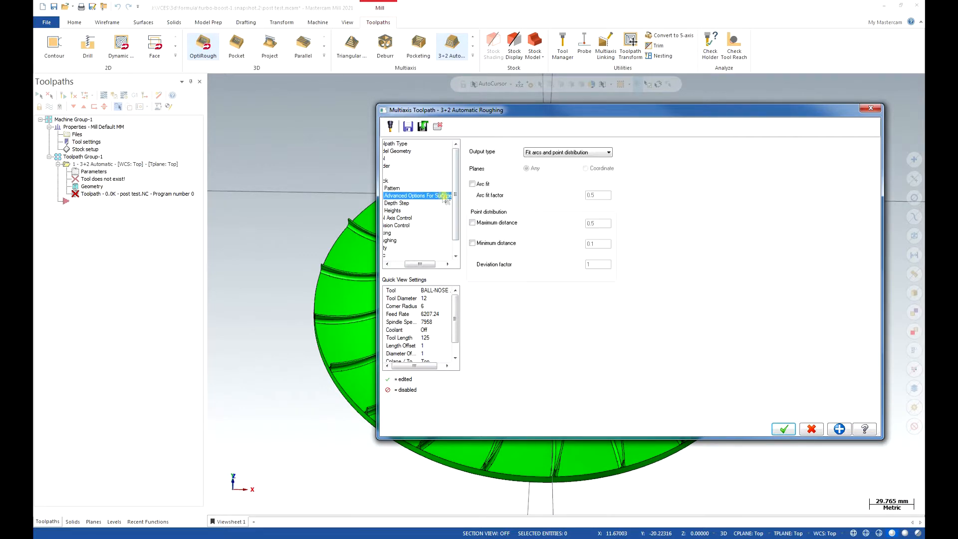
pyautogui.moveTo(420, 265); pyautogui.dragTo(406, 264)
pyautogui.click(421, 189)
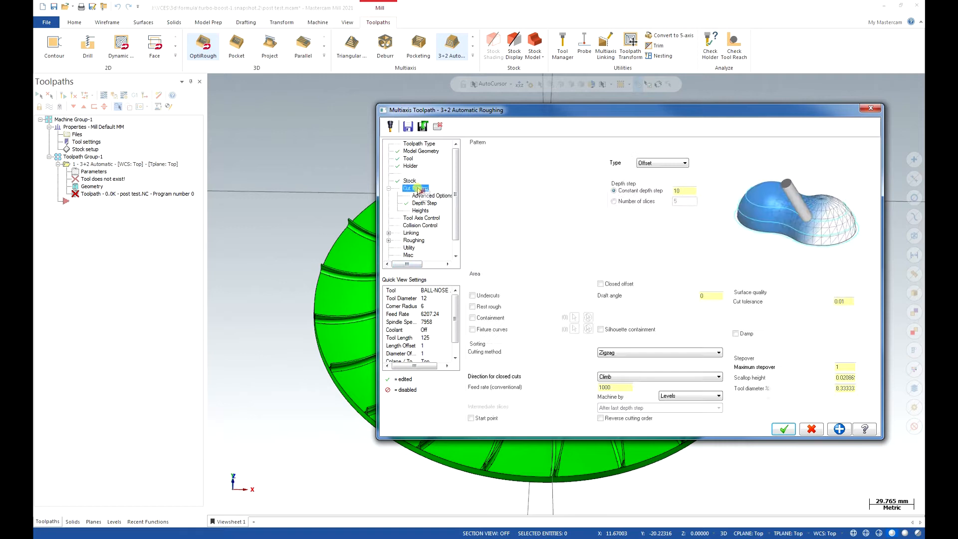
# Enable intermediate slices after the last depth step, with a constant depth step of 2.5.
pyautogui.click(428, 202)
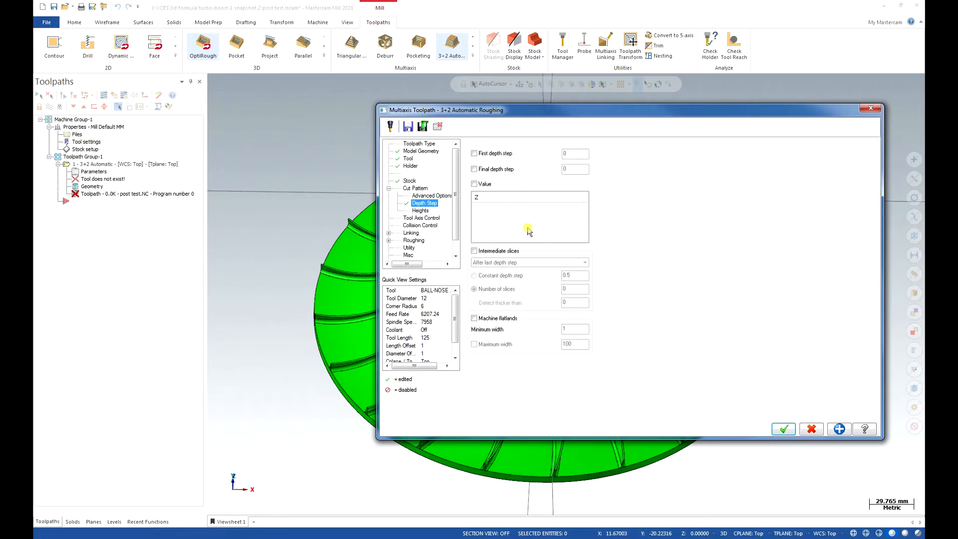
pyautogui.click(476, 252)
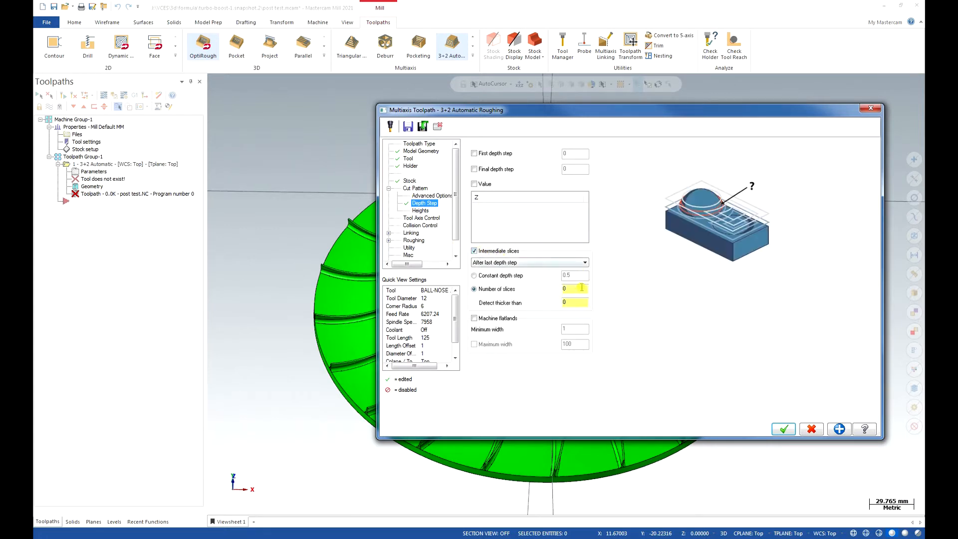
pyautogui.click(492, 275)
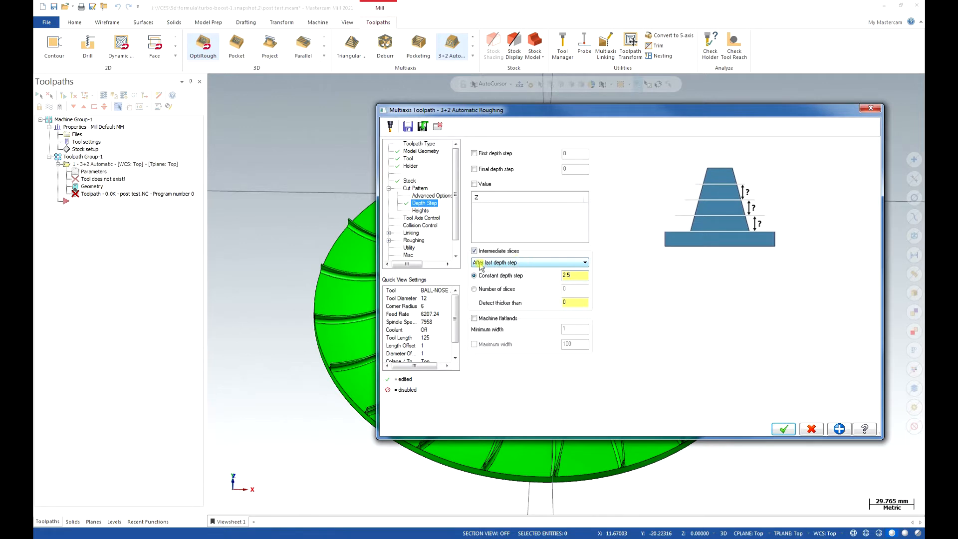
pyautogui.click(518, 263)
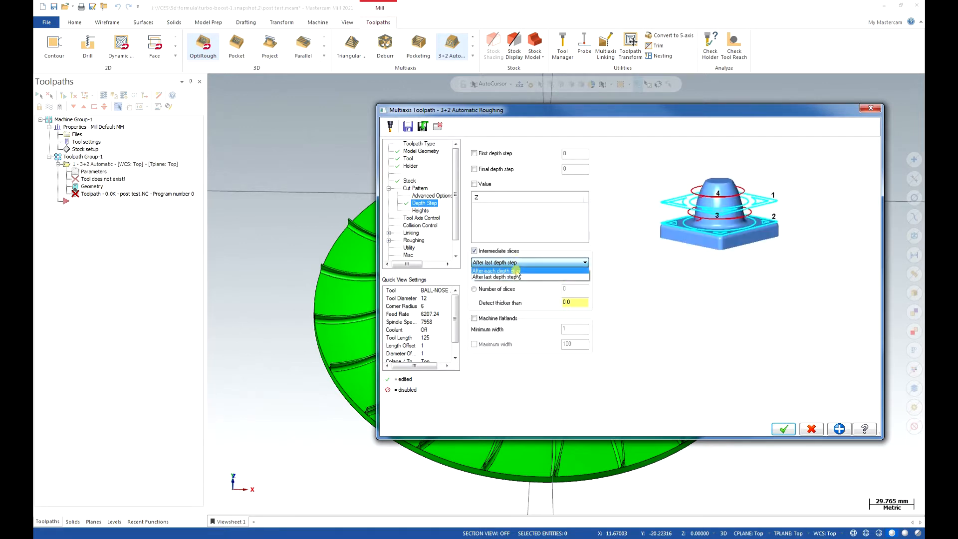
pyautogui.click(518, 277)
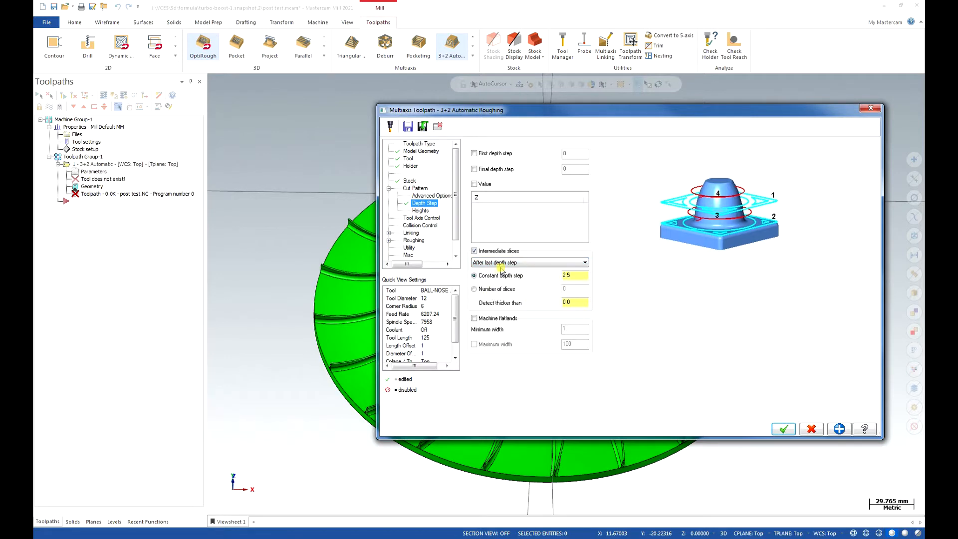
# Keep Zigzag as the cutting method and Climb as the direction for closed cuts in the cut pattern.
pyautogui.click(415, 189)
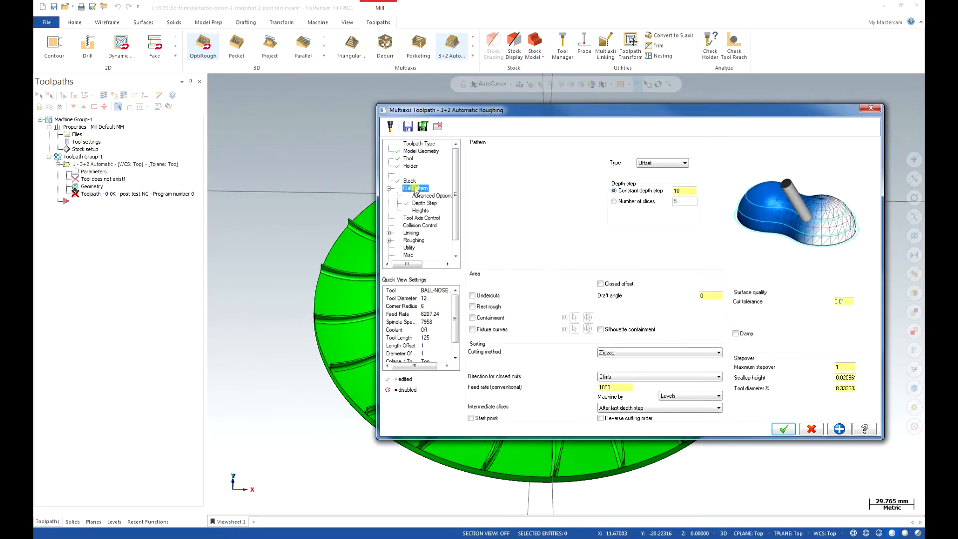
pyautogui.click(673, 354)
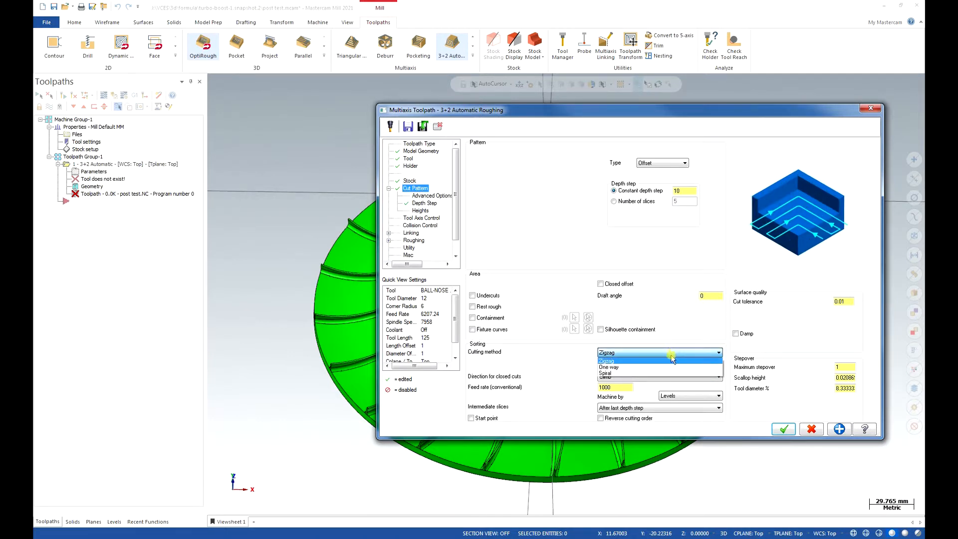
pyautogui.click(672, 361)
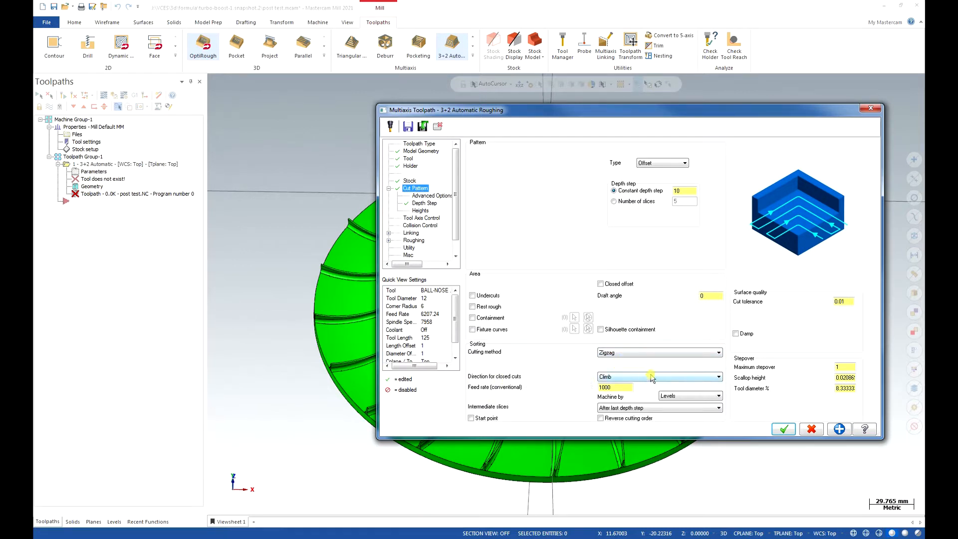
pyautogui.click(681, 377)
pyautogui.click(679, 386)
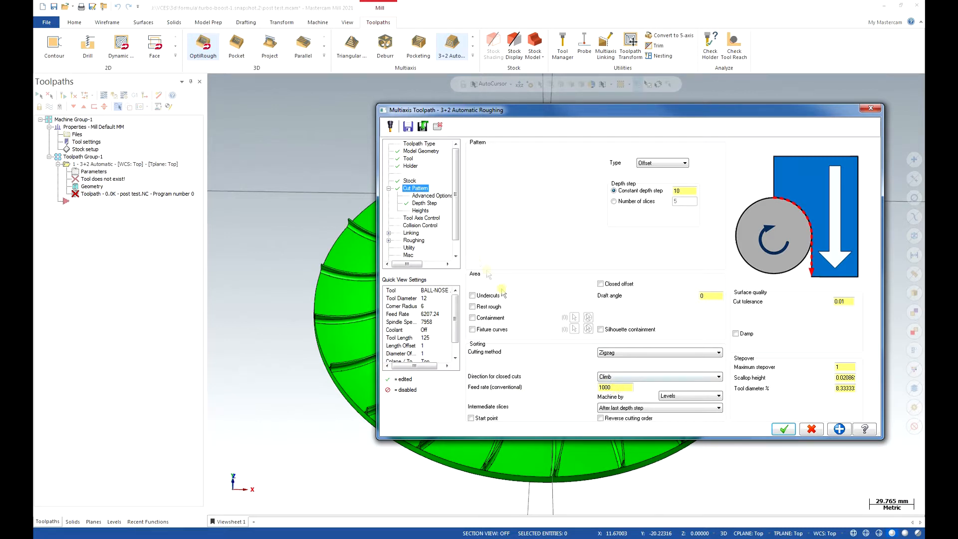
# Set the maximum stepover to 6, or 50% of the tool diameter, and the conventional feed rate to 1500.
pyautogui.click(848, 371)
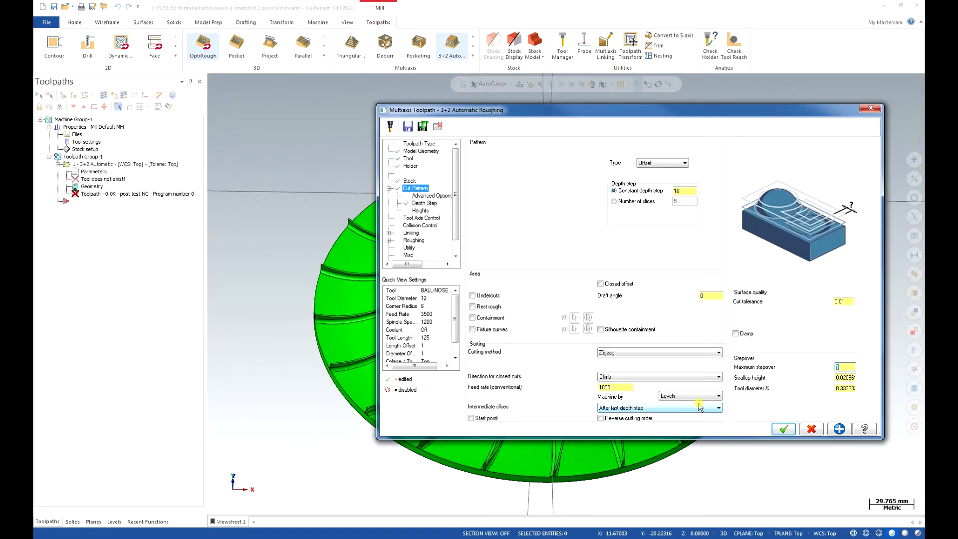
pyautogui.click(844, 380)
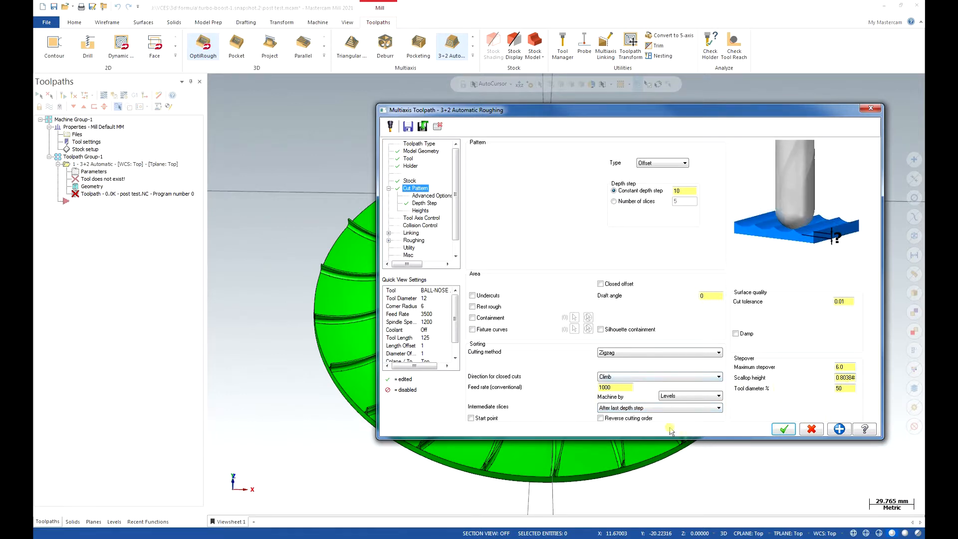
pyautogui.moveTo(626, 388); pyautogui.dragTo(584, 391)
pyautogui.write('15')
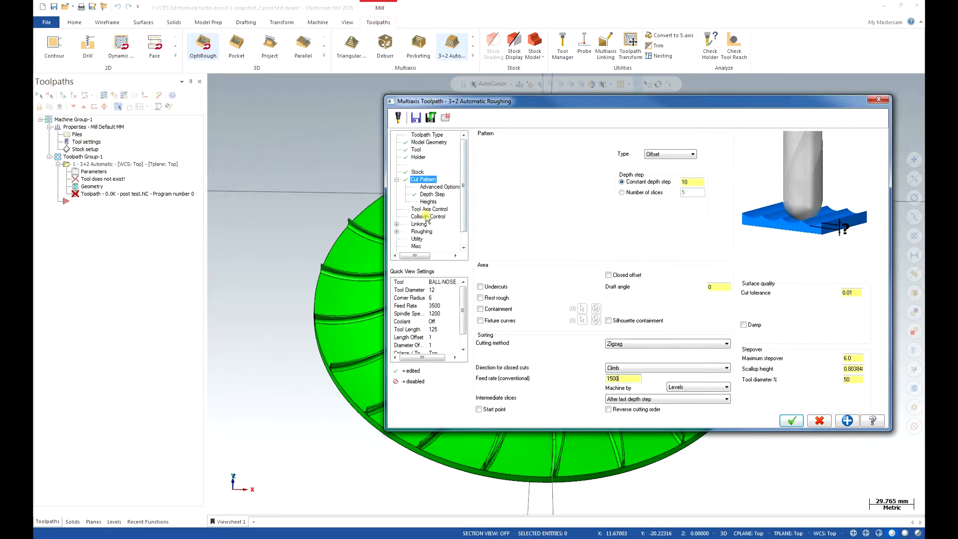
pyautogui.click(426, 187)
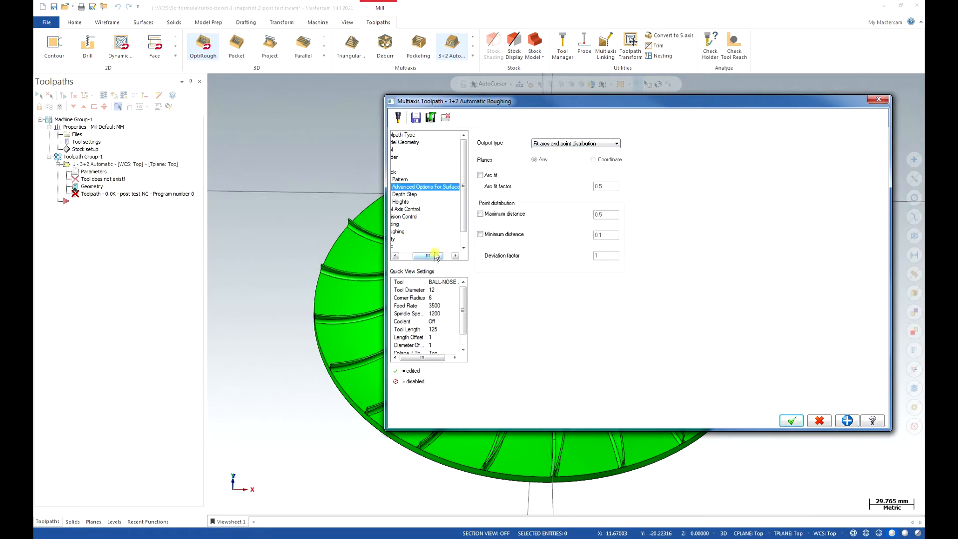
pyautogui.moveTo(428, 256); pyautogui.dragTo(406, 256)
pyautogui.click(428, 202)
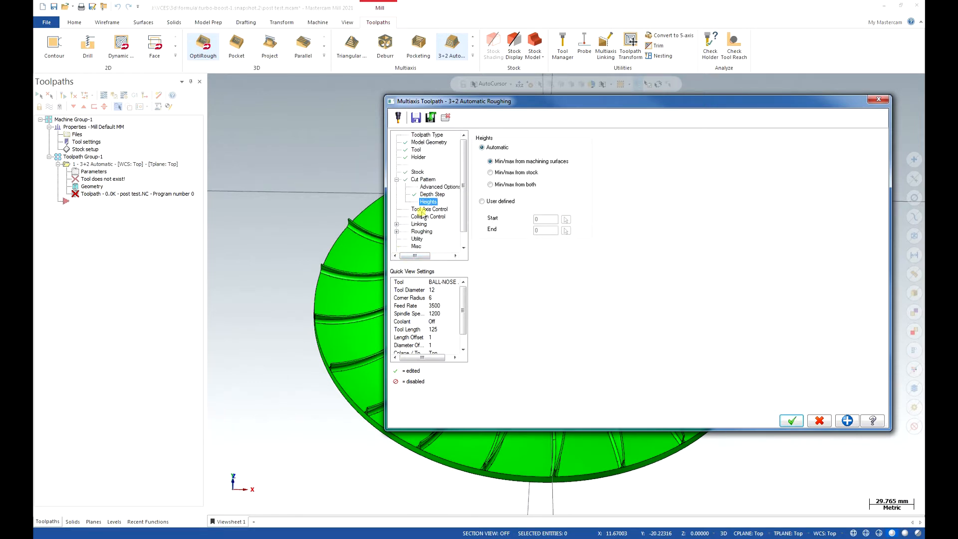
# Try the Semi-Automatic tool axis control mode, but set the mode to Manual.
pyautogui.click(422, 210)
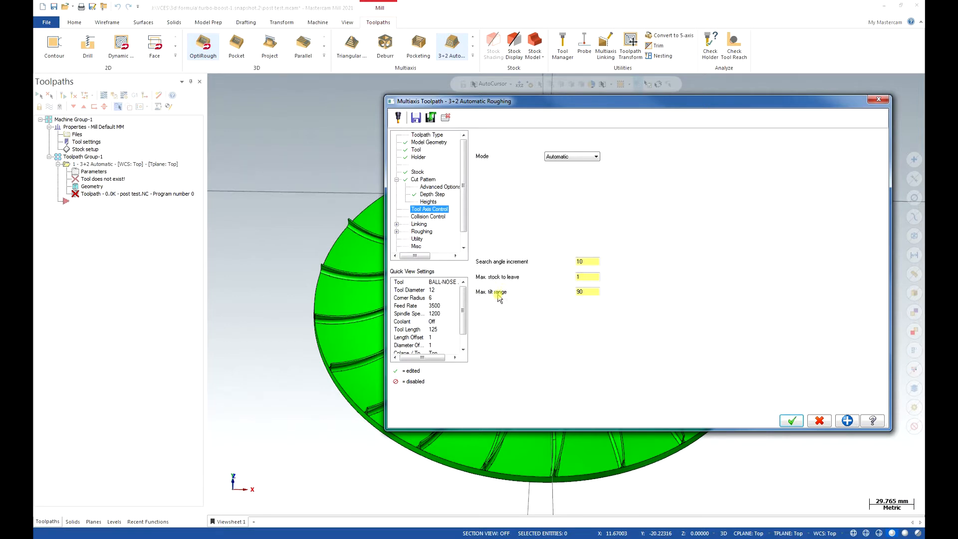
pyautogui.click(584, 156)
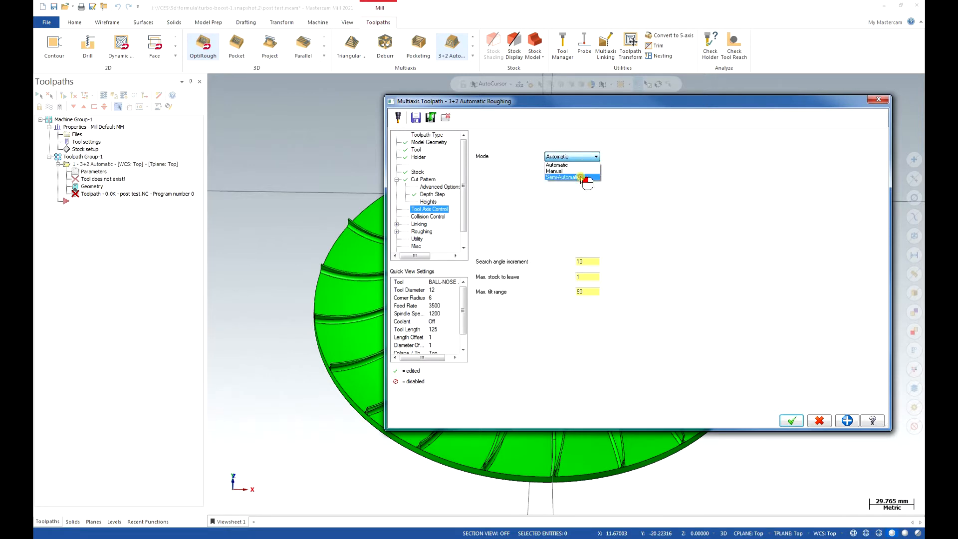
pyautogui.click(581, 178)
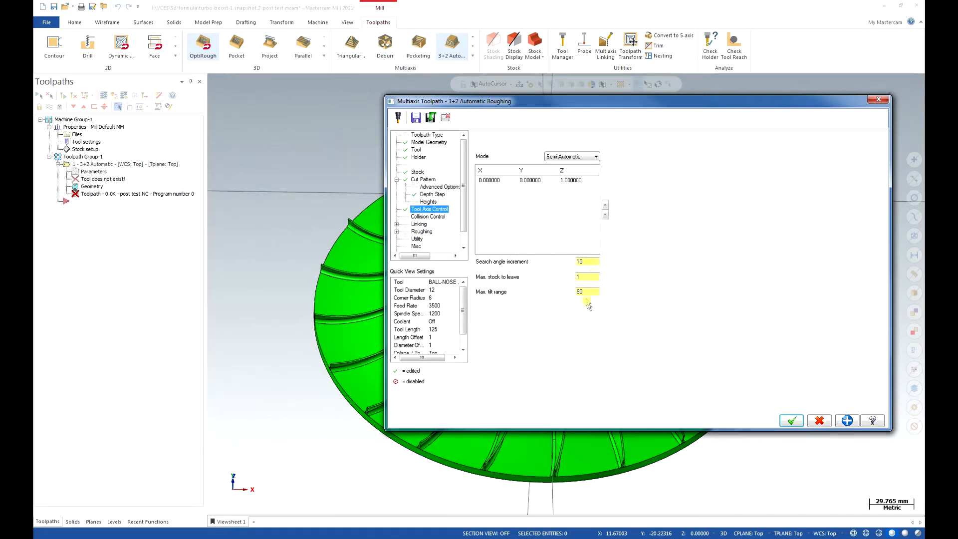
pyautogui.click(592, 158)
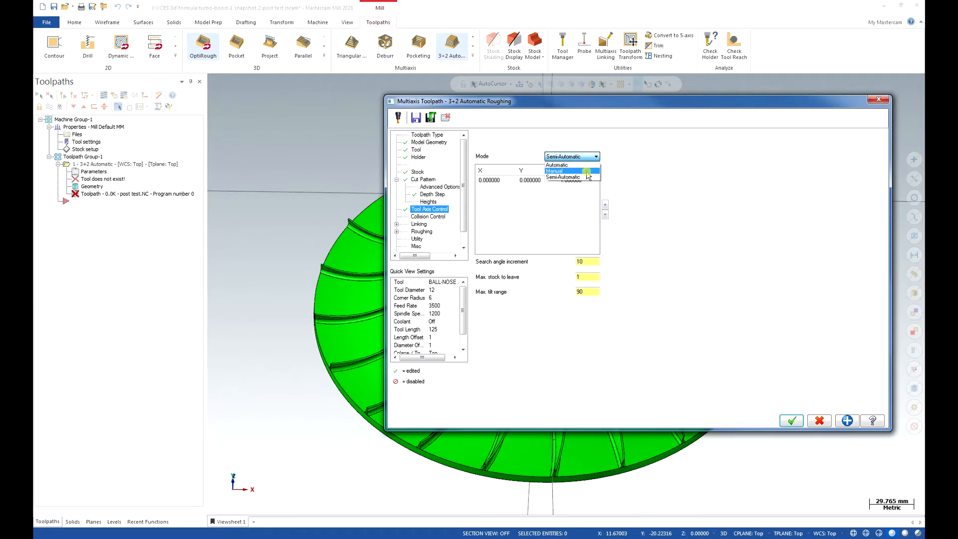
pyautogui.click(584, 172)
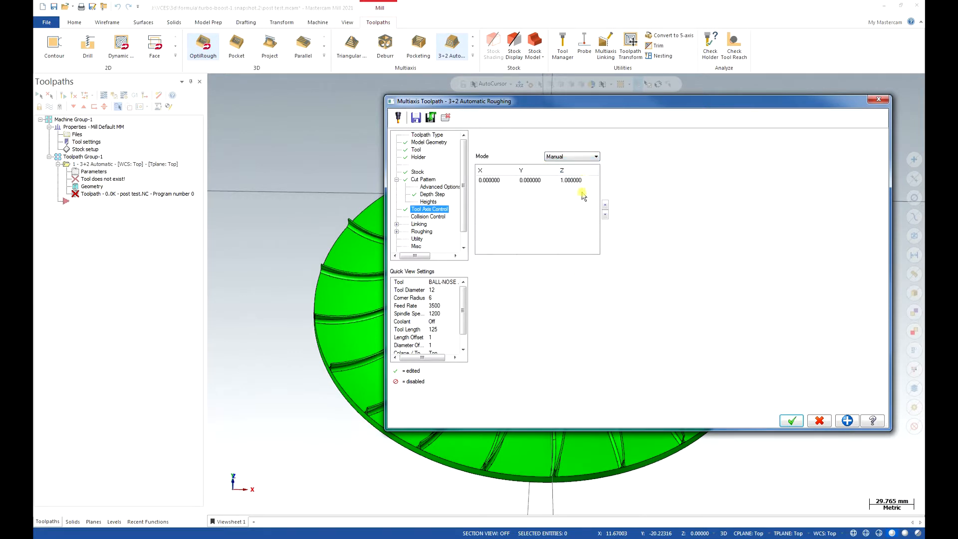
# Define the first manual tool axis direction by selecting the Top view as its tool plane.
pyautogui.click(530, 182)
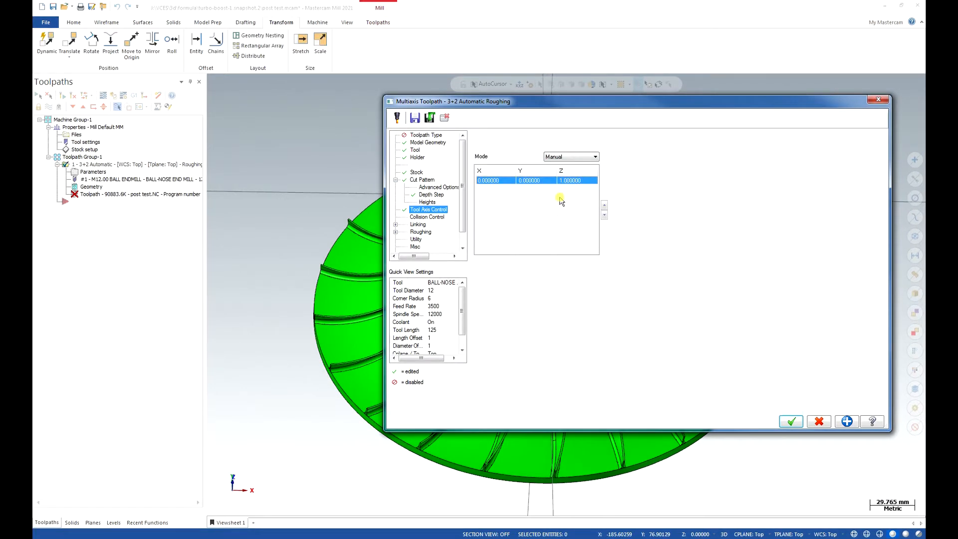
pyautogui.click(561, 198)
pyautogui.click(490, 181)
pyautogui.rightClick(546, 184)
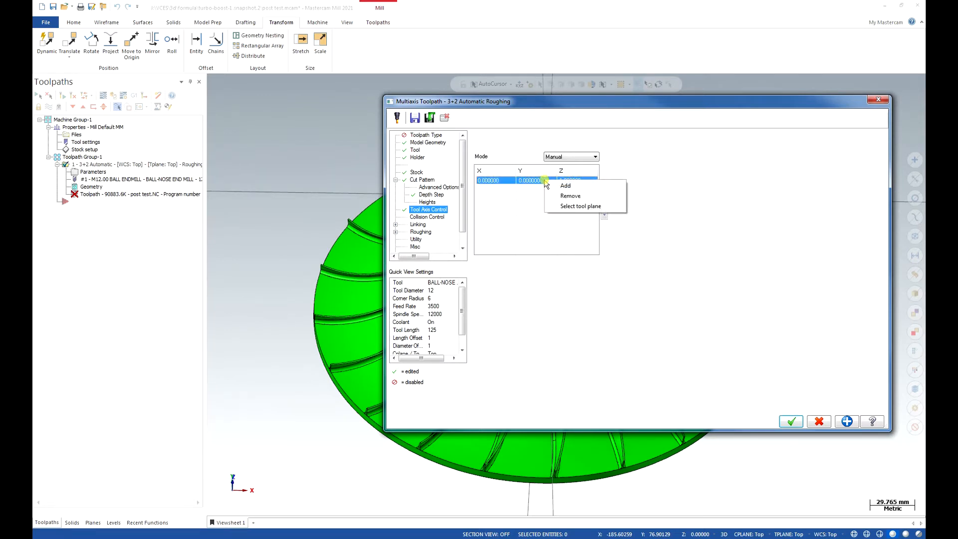
pyautogui.click(571, 206)
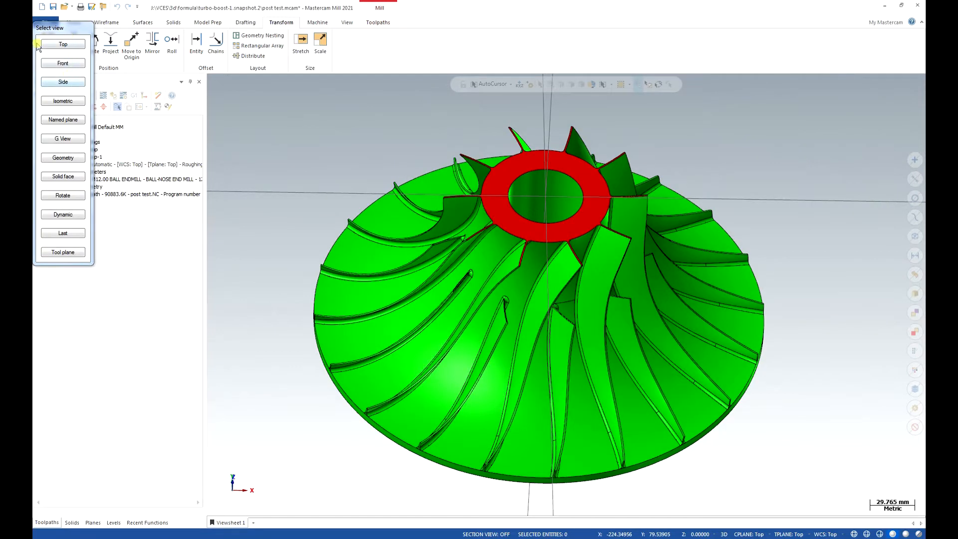
pyautogui.click(78, 45)
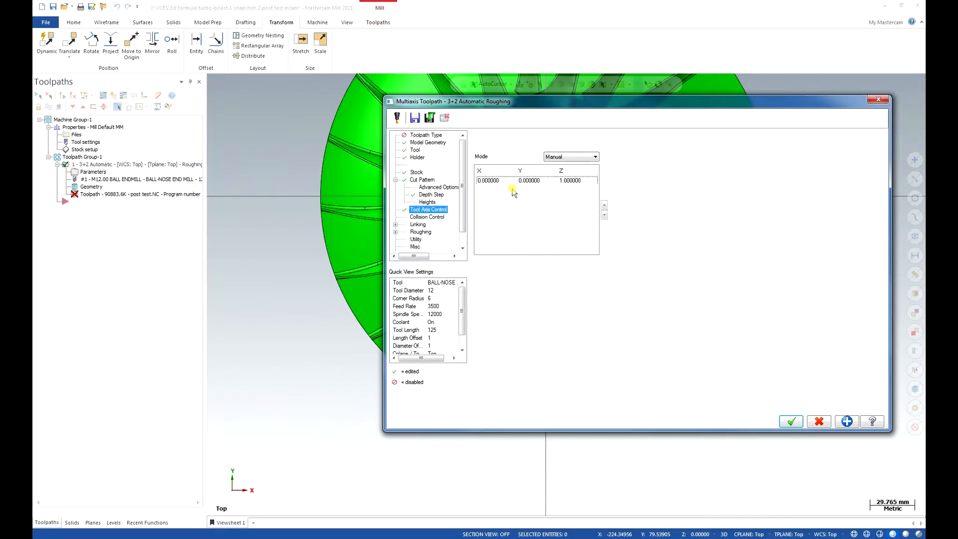
# Add a second manual tool axis direction and try to define its tool plane from the named planes.
pyautogui.rightClick(524, 191)
pyautogui.click(540, 195)
pyautogui.click(555, 189)
pyautogui.rightClick(557, 193)
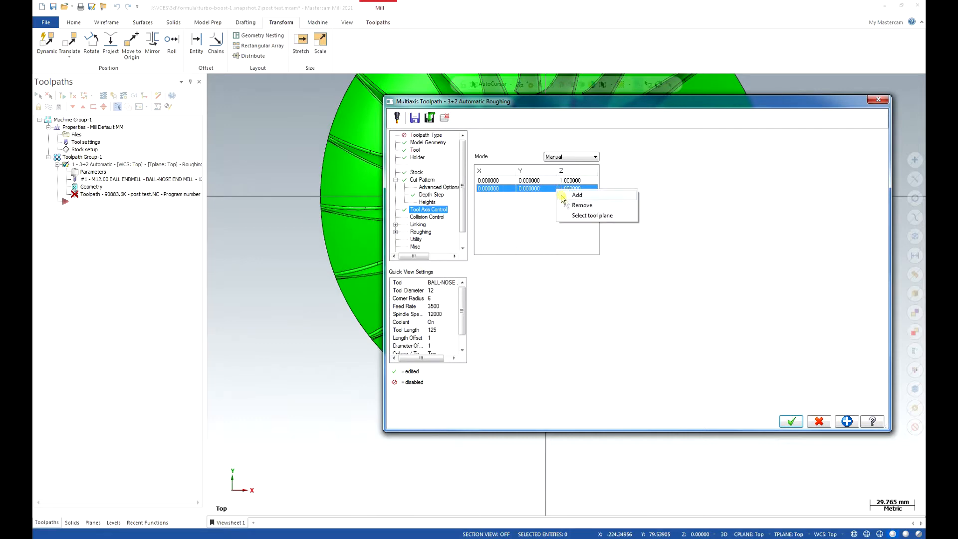
pyautogui.click(585, 218)
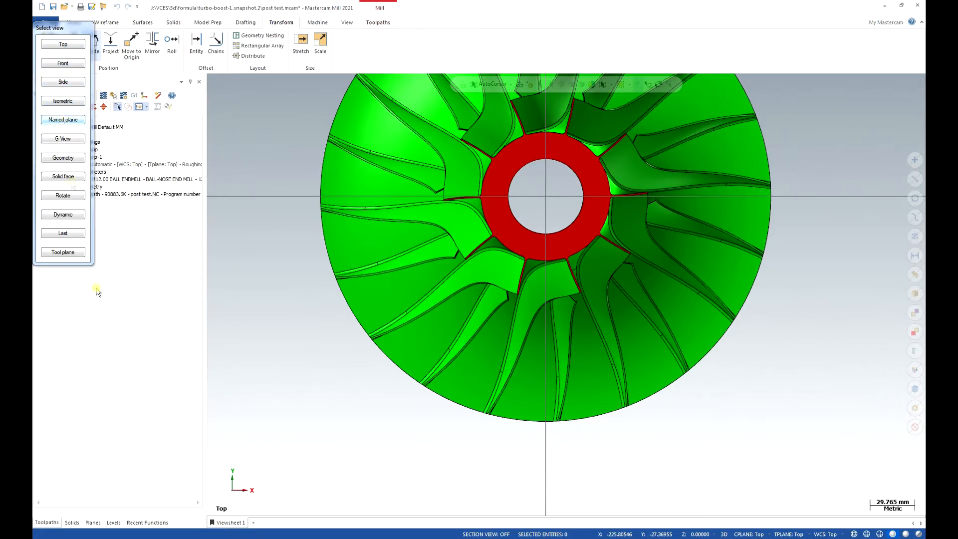
pyautogui.click(93, 522)
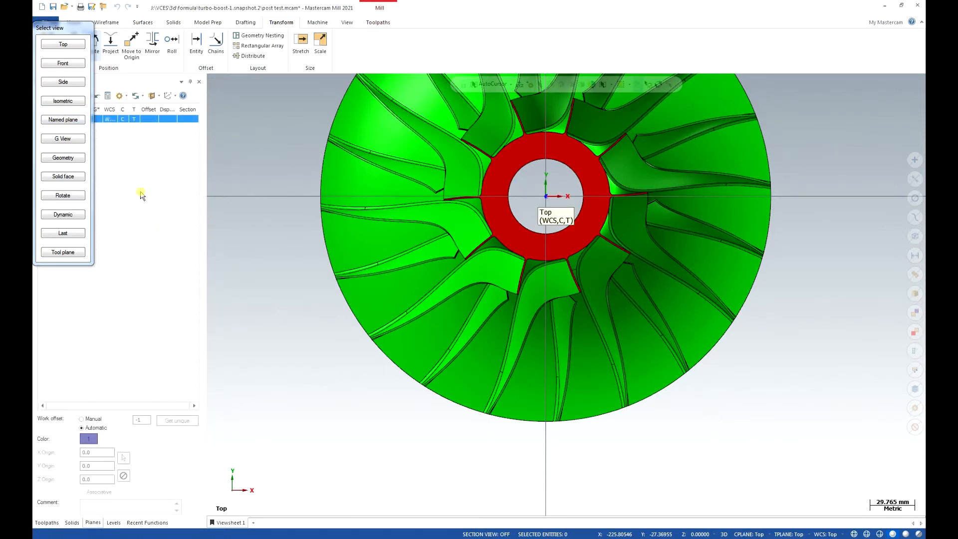
pyautogui.click(66, 120)
pyautogui.scroll(-1, 116, 183)
pyautogui.scroll(1, 107, 163)
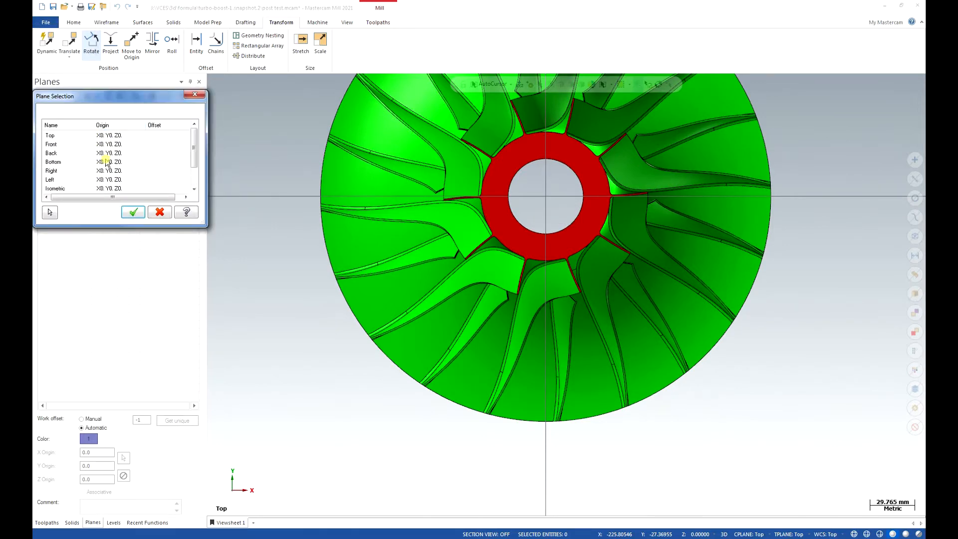
pyautogui.click(161, 213)
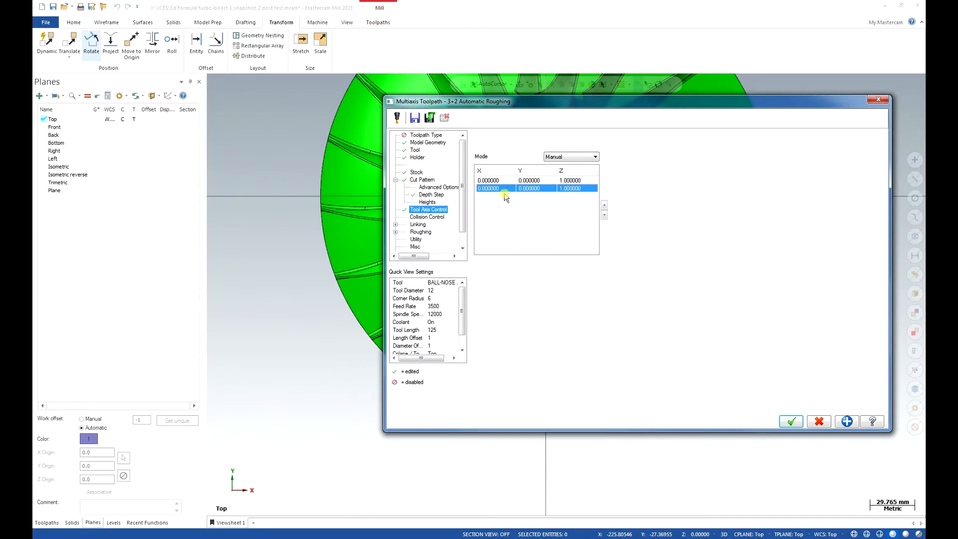
# Define the second tool axis direction from the current graphics view, tilting the impeller so its blades are seen obliquely from the front.
pyautogui.rightClick(524, 190)
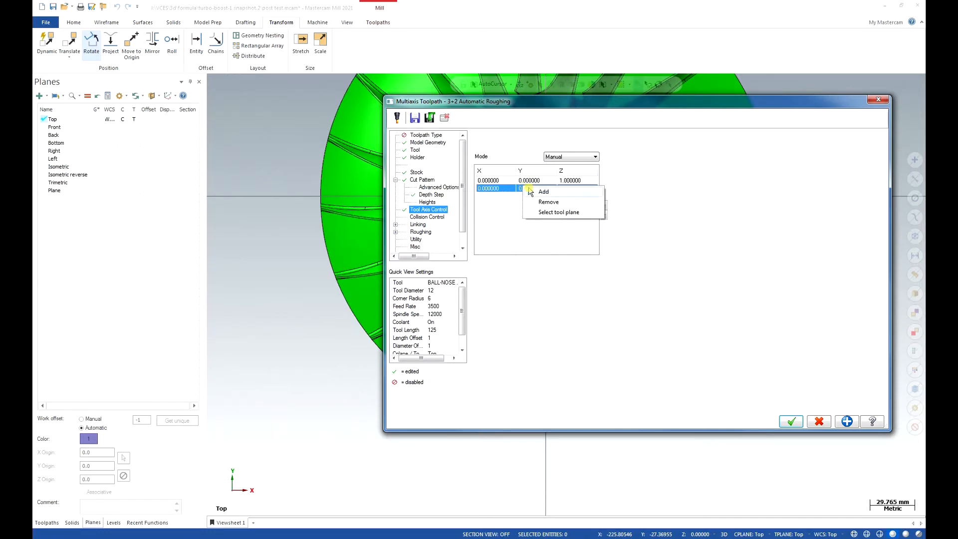
pyautogui.click(558, 212)
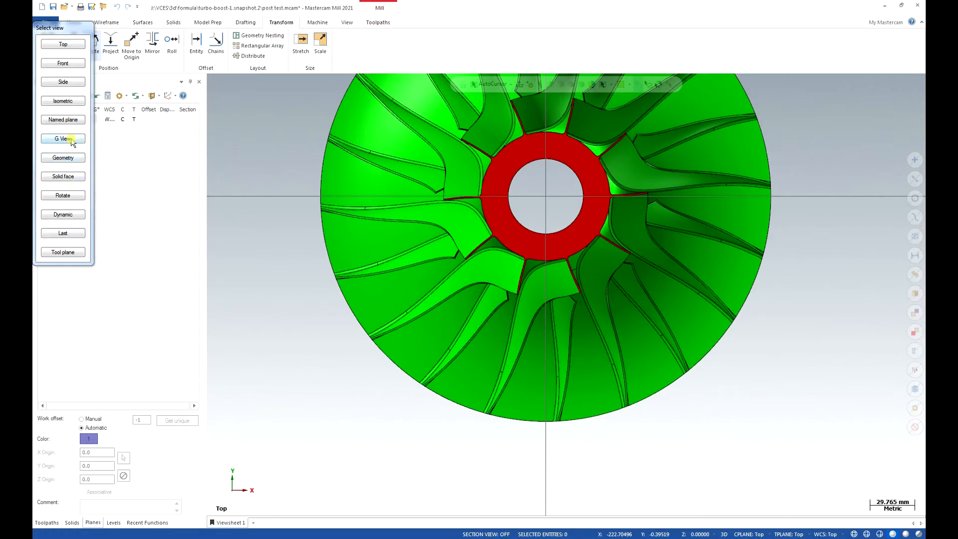
pyautogui.moveTo(511, 278); pyautogui.dragTo(482, 207, button='middle')
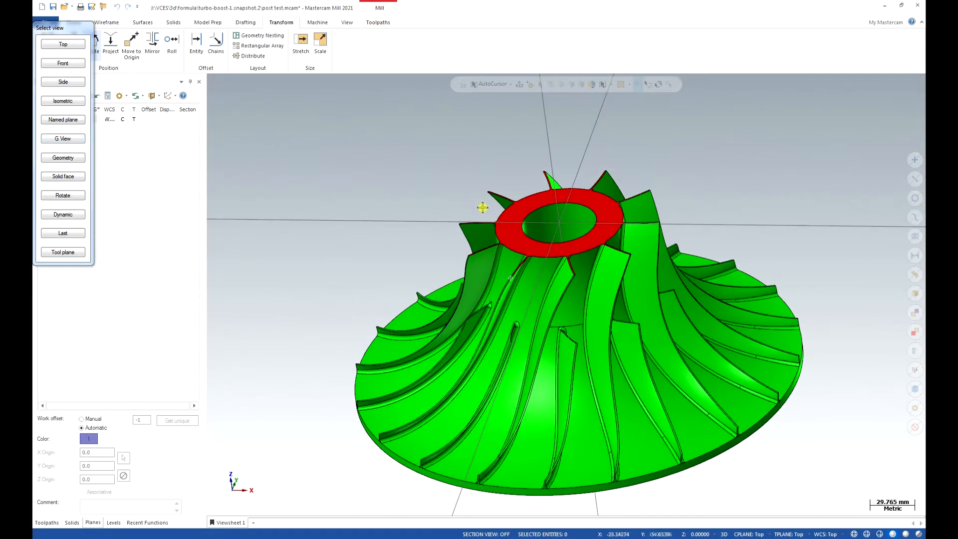
pyautogui.scroll(2, 612, 501)
pyautogui.moveTo(572, 467); pyautogui.dragTo(593, 464, button='middle')
pyautogui.scroll(-1, 569, 474)
pyautogui.scroll(-1, 568, 508)
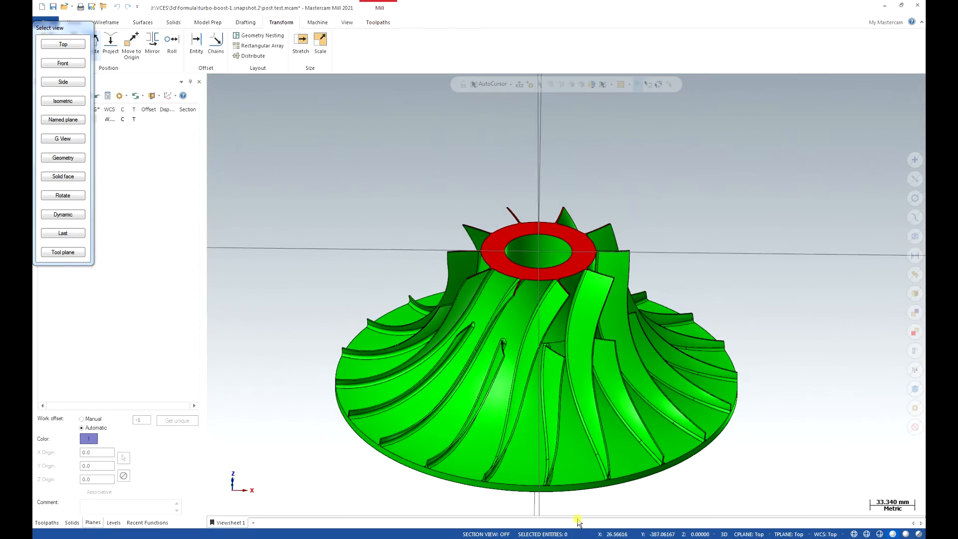
pyautogui.scroll(-3, 497, 152)
pyautogui.scroll(2, 563, 448)
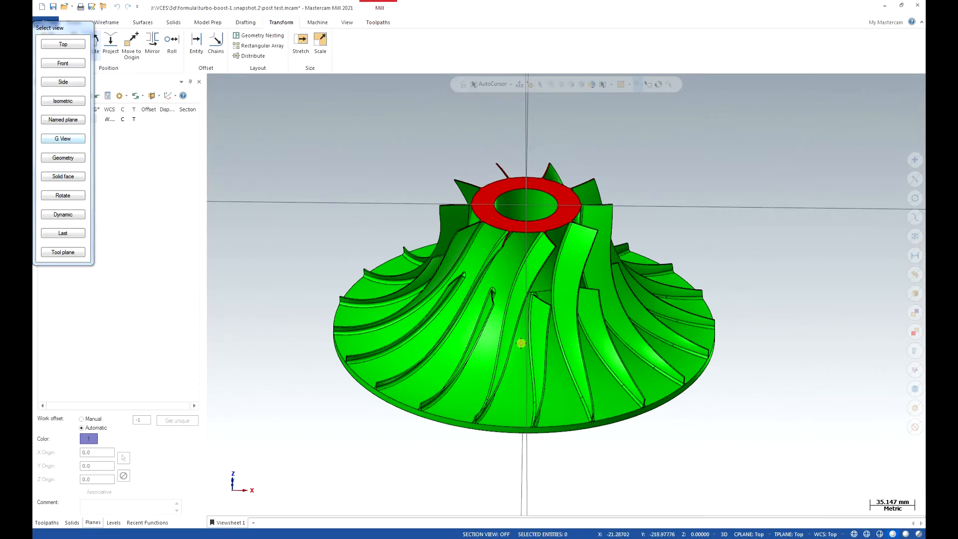
pyautogui.click(71, 140)
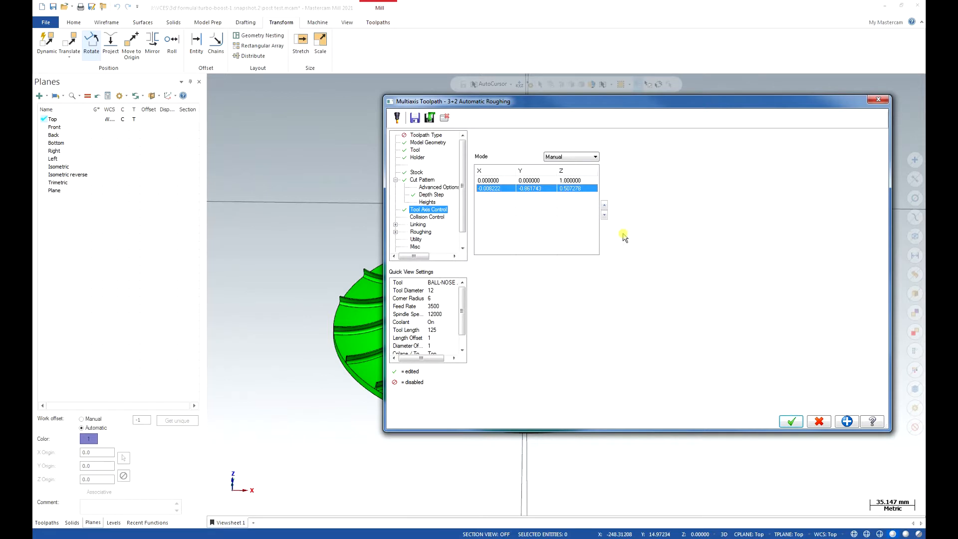
# Remove the second tool axis direction and reassign the Top view as the tool plane of the remaining direction.
pyautogui.rightClick(549, 192)
pyautogui.click(573, 207)
pyautogui.click(521, 182)
pyautogui.rightClick(522, 183)
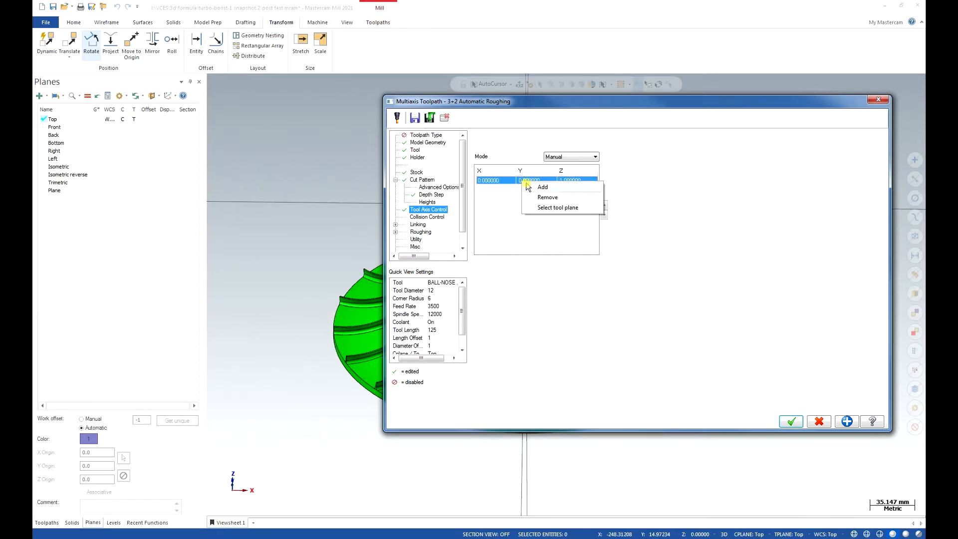
pyautogui.click(551, 210)
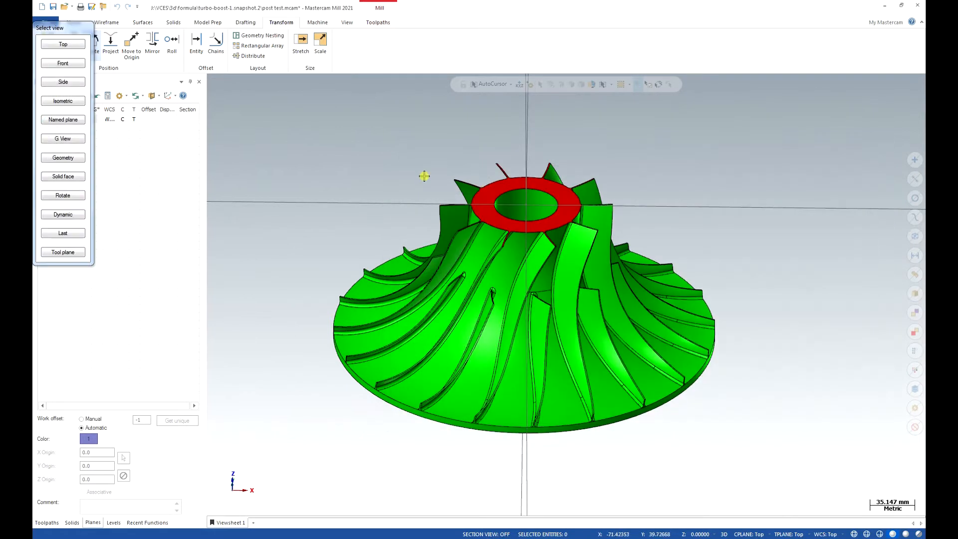
pyautogui.click(69, 48)
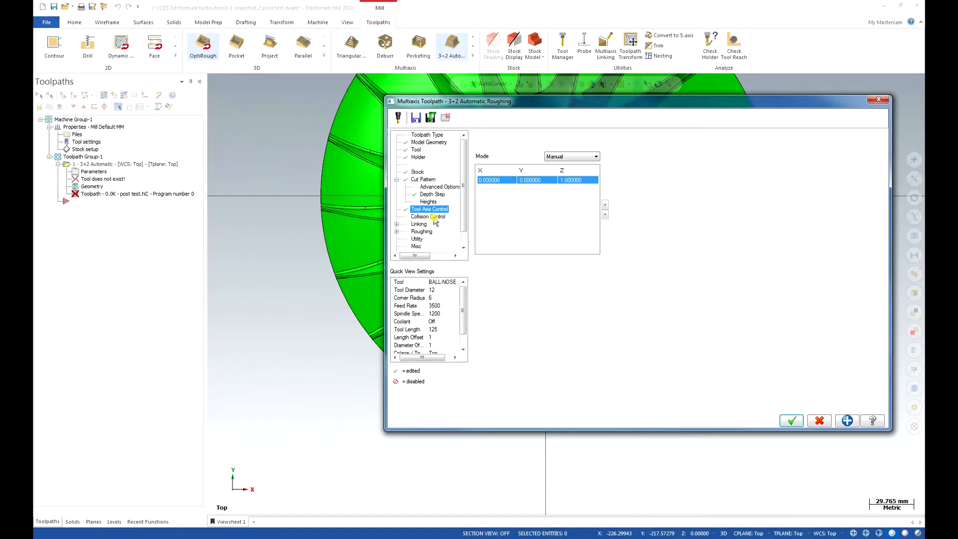
# Examine the collision control, linking and area link settings, keeping the default links for the area links.
pyautogui.click(433, 217)
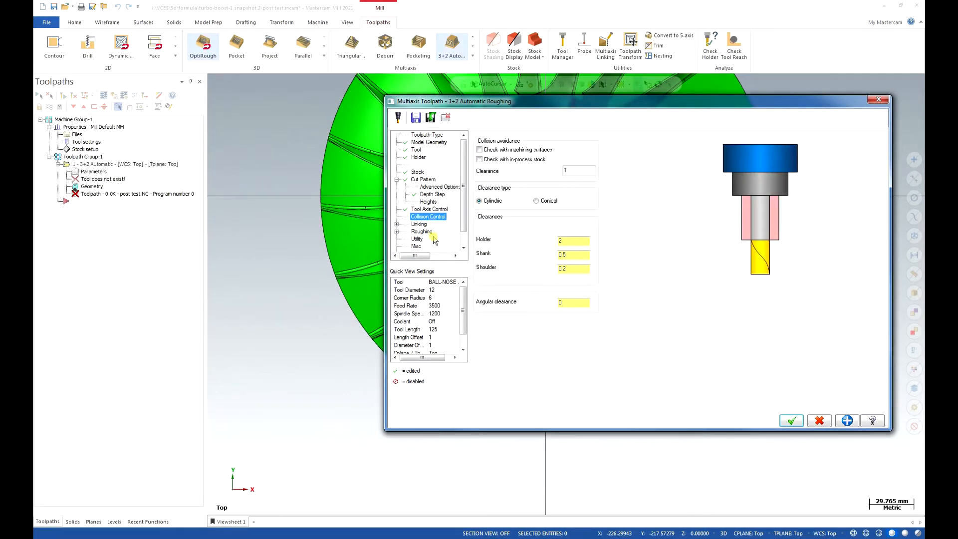
pyautogui.click(419, 224)
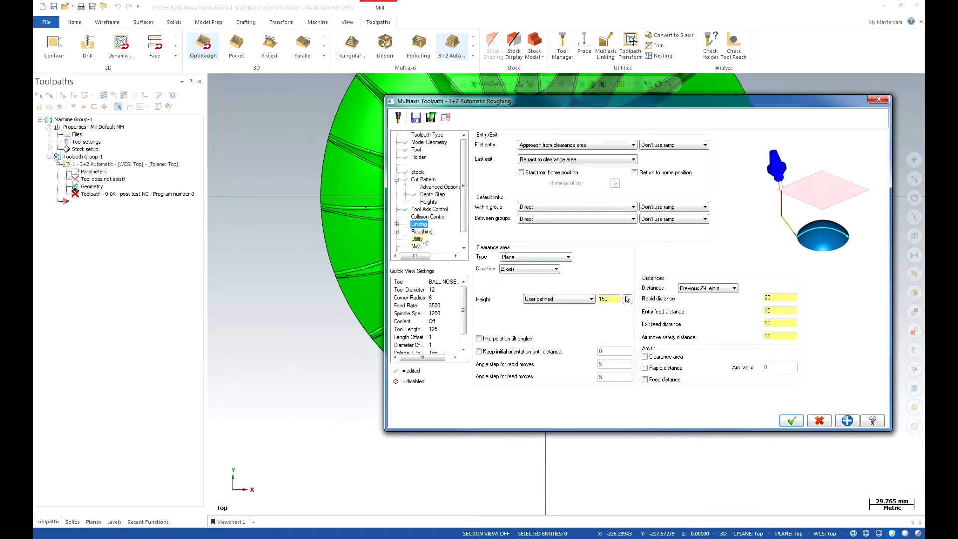
pyautogui.click(397, 225)
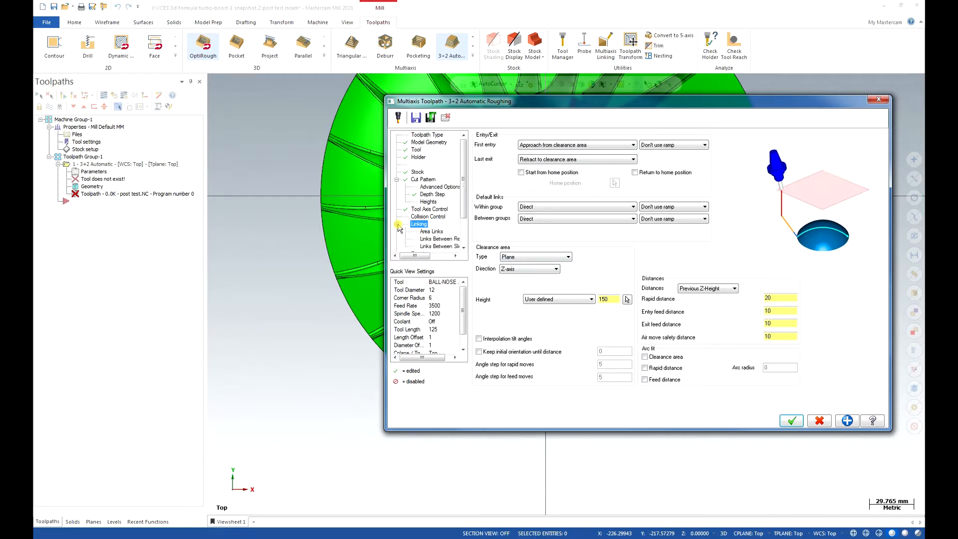
pyautogui.click(433, 232)
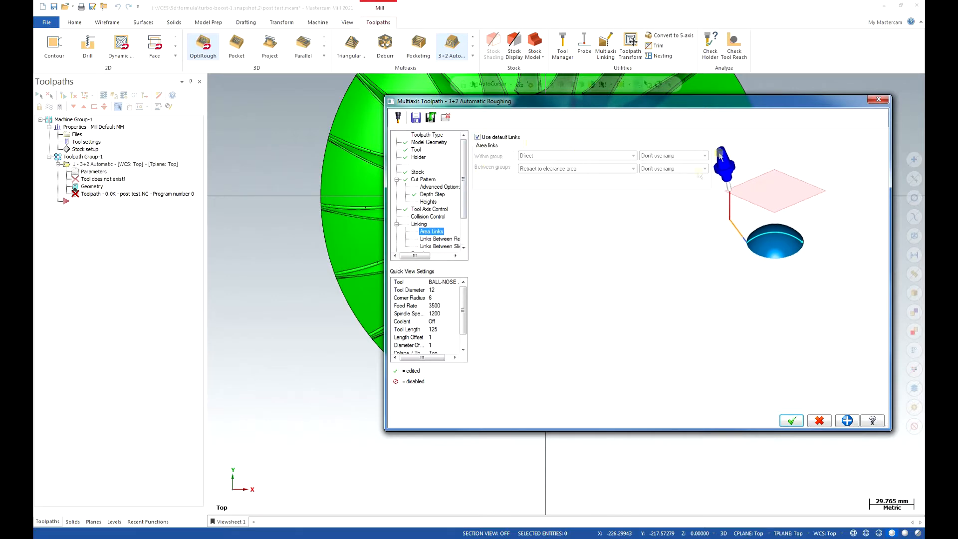
pyautogui.click(478, 137)
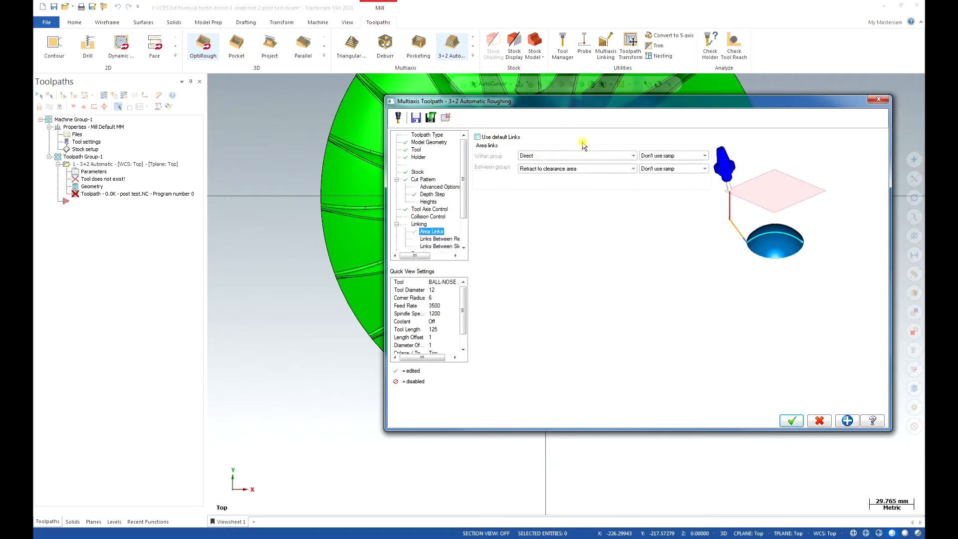
pyautogui.click(625, 156)
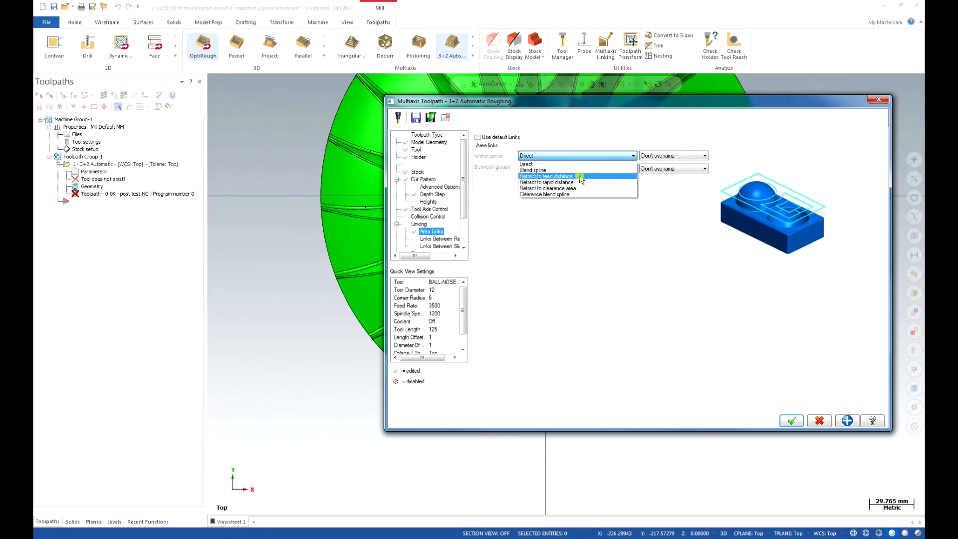
pyautogui.click(526, 188)
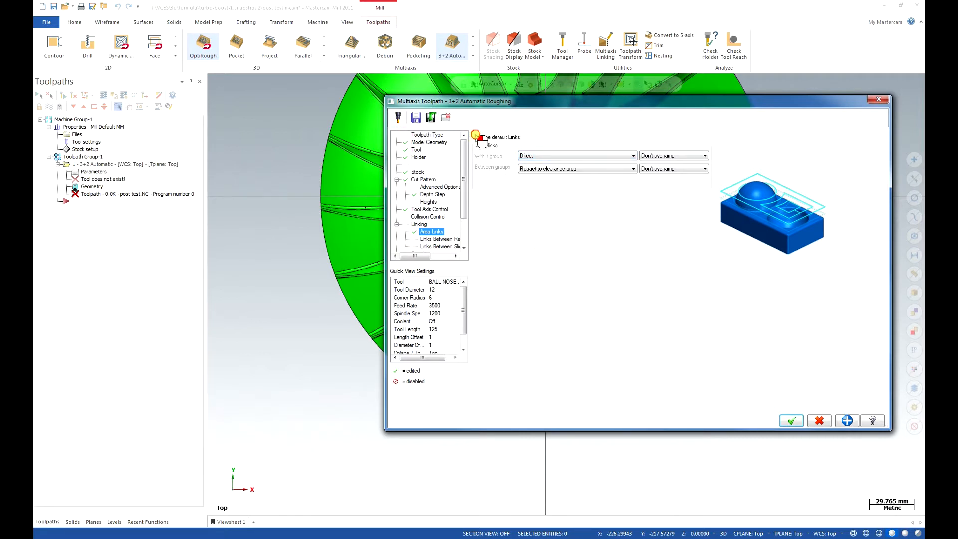
pyautogui.click(477, 136)
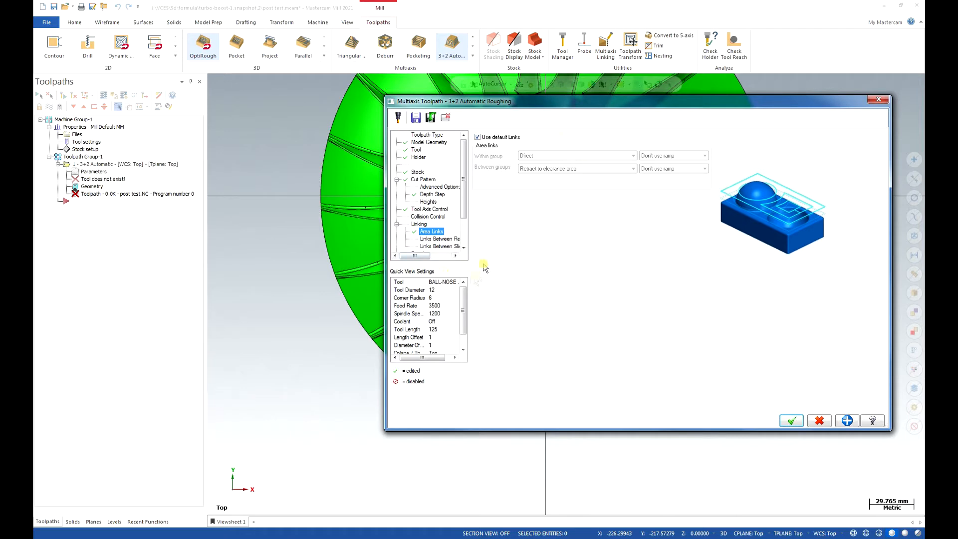
# Keep the default links between regions, and turn off the default links between slices, using Direct without a ramp.
pyautogui.click(434, 240)
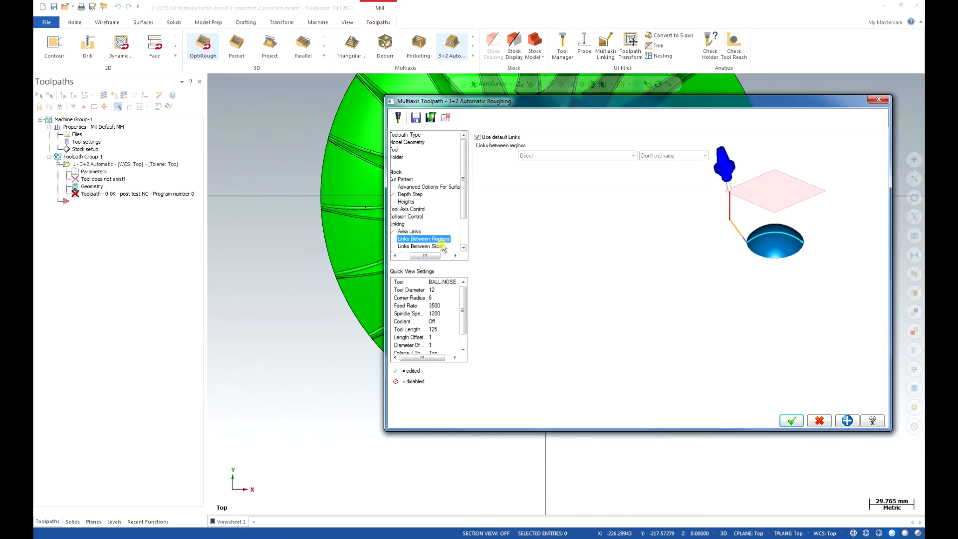
pyautogui.click(420, 246)
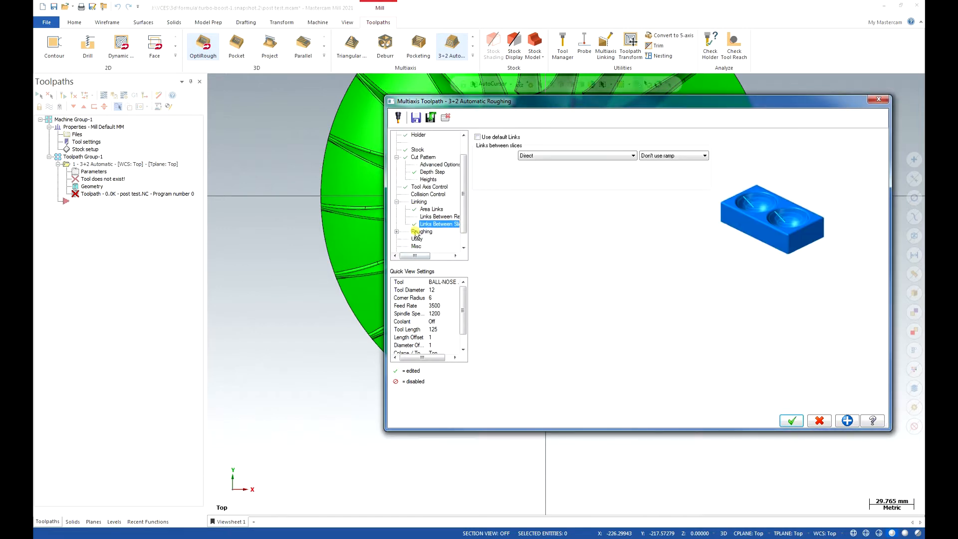
pyautogui.click(396, 201)
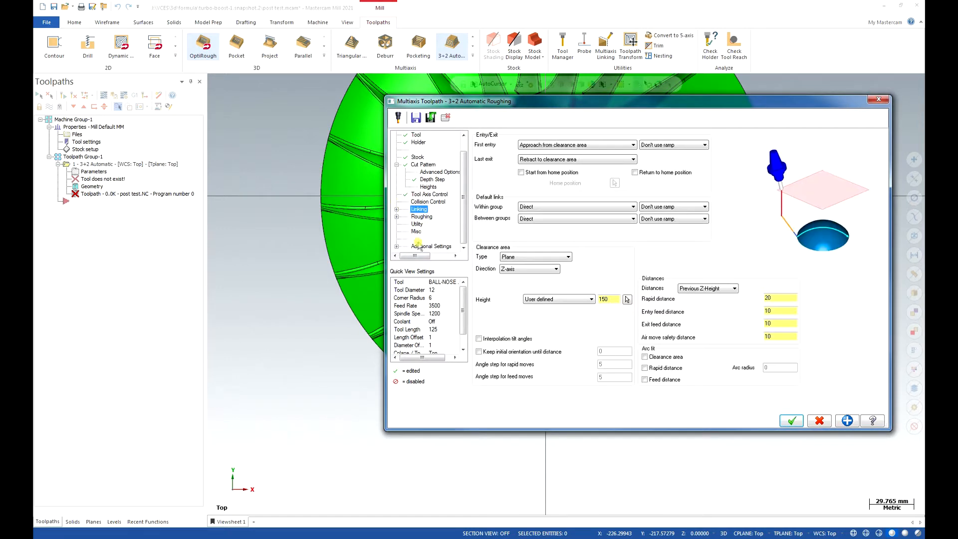
# Set the roughing approach moves to the Line ramp type with a ramp angle of 90.
pyautogui.click(415, 218)
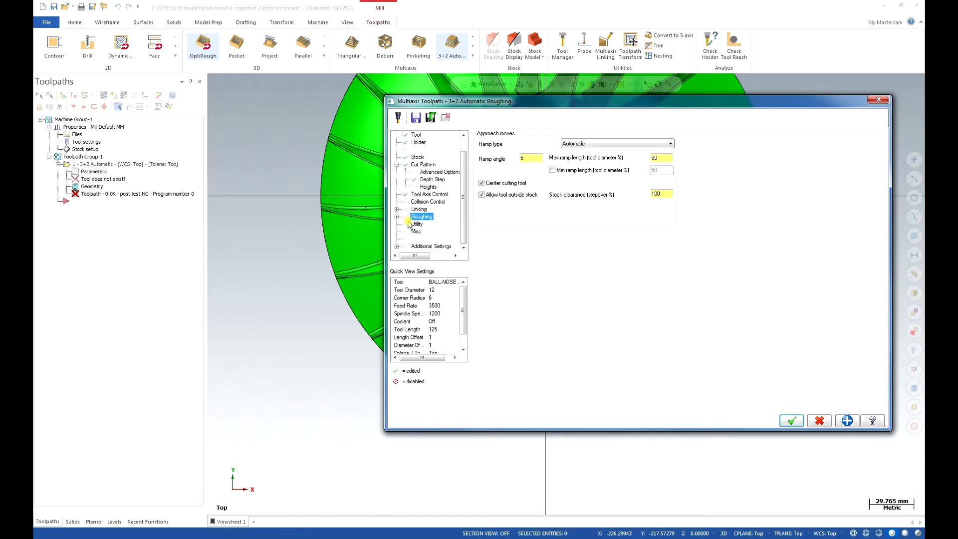
pyautogui.click(623, 144)
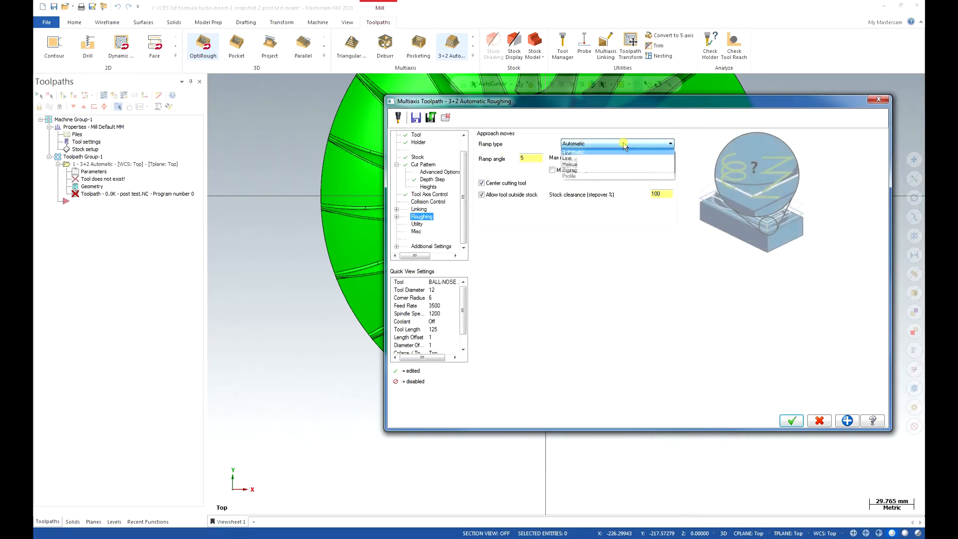
pyautogui.click(615, 153)
pyautogui.doubleClick(537, 159)
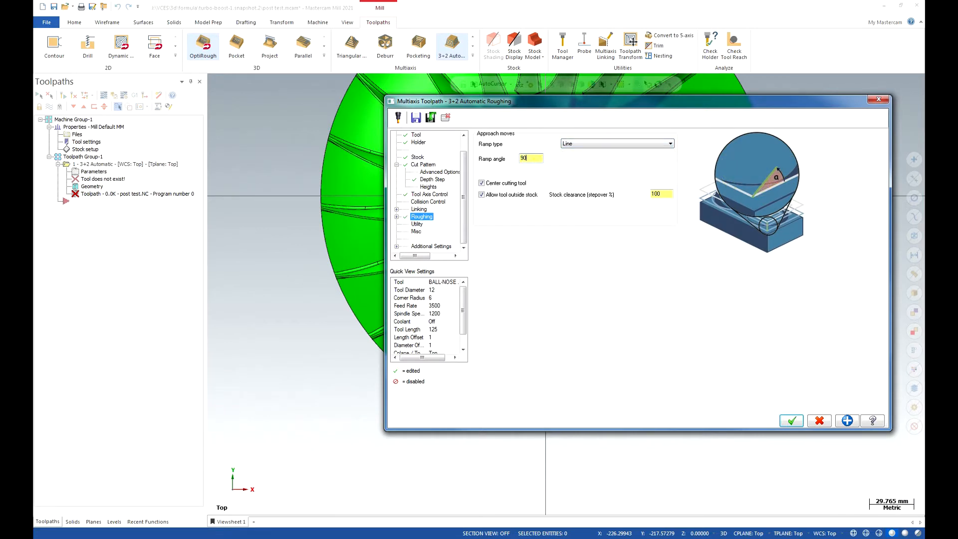
# Check the utility and miscellaneous settings, keeping the tip compensation at Tip.
pyautogui.click(418, 224)
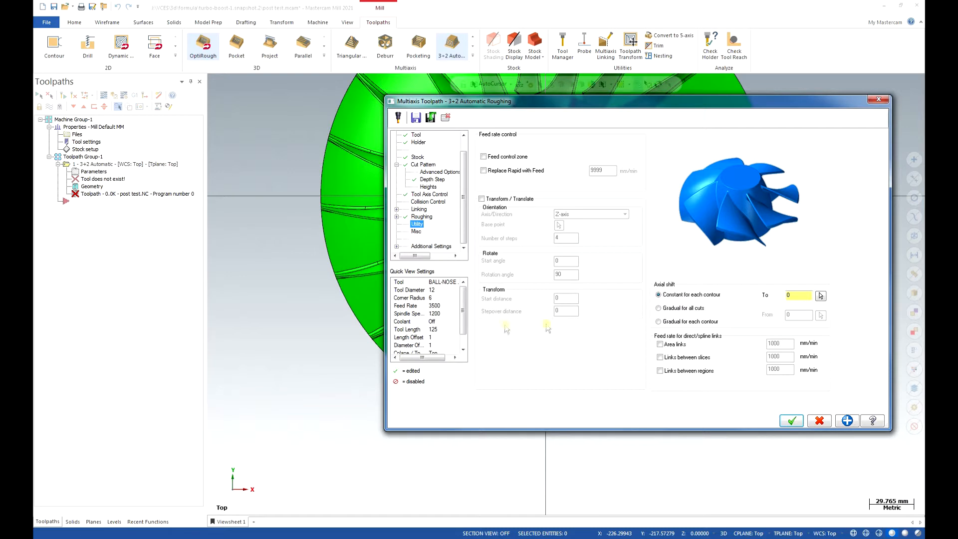
pyautogui.click(416, 232)
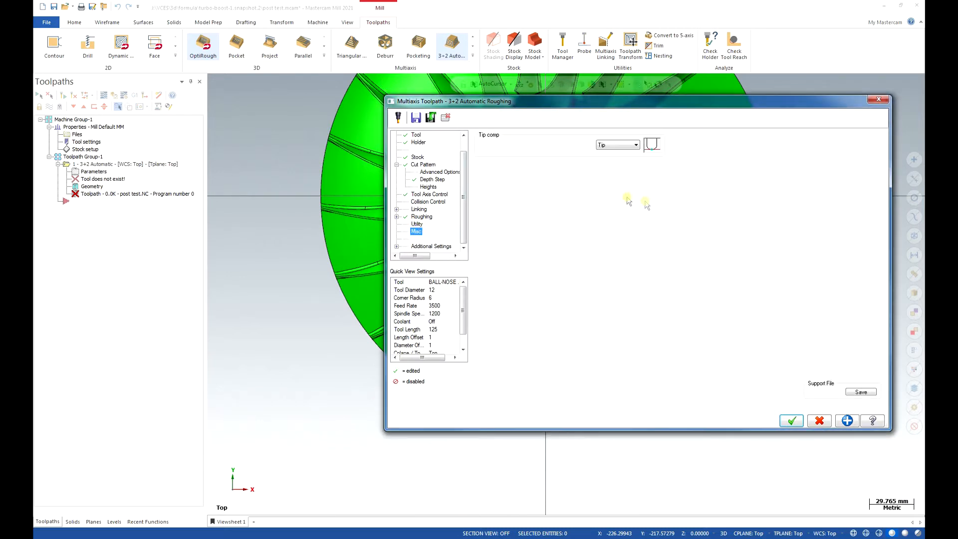
pyautogui.click(605, 146)
pyautogui.click(609, 149)
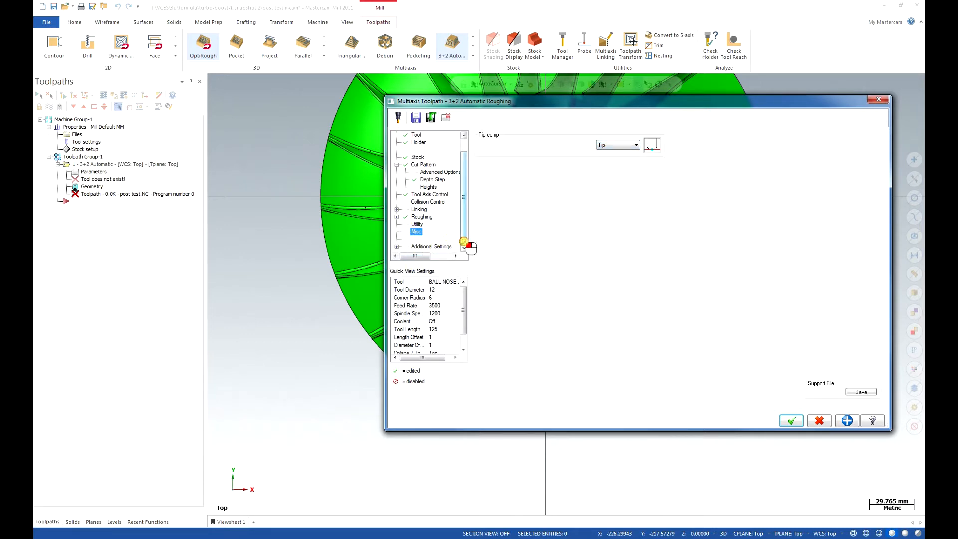
# Turn on flood coolant in the toolpath's additional settings.
pyautogui.click(438, 246)
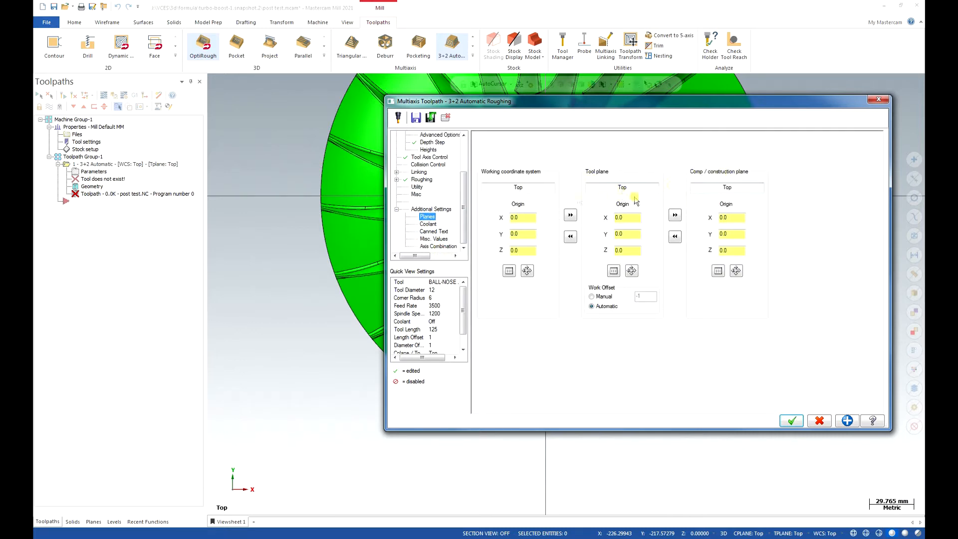
pyautogui.click(429, 224)
pyautogui.click(631, 188)
pyautogui.click(629, 202)
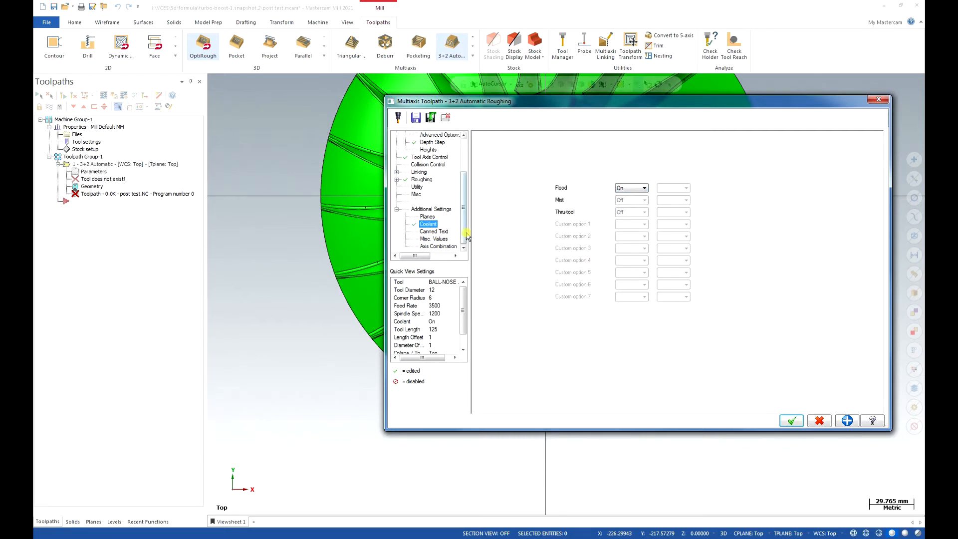
pyautogui.click(398, 208)
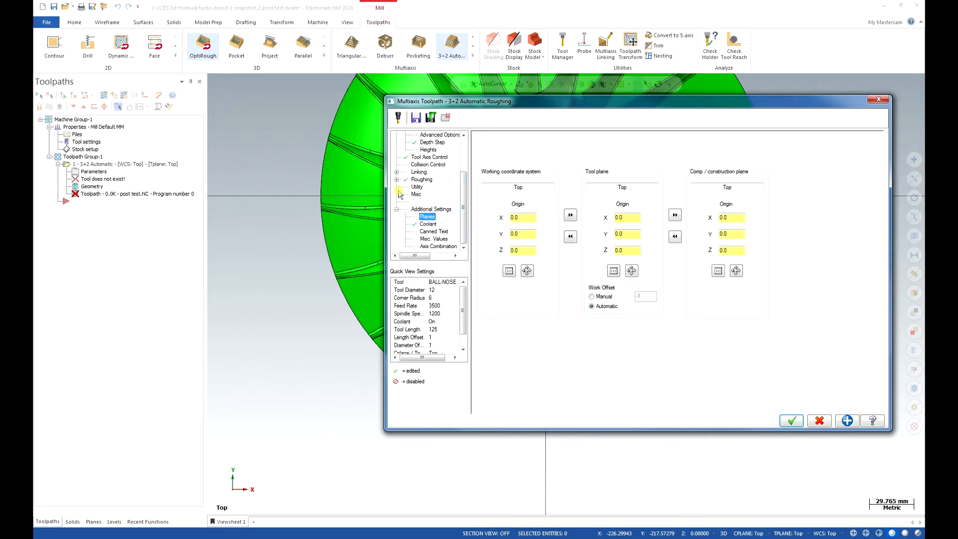
pyautogui.scroll(3, 408, 189)
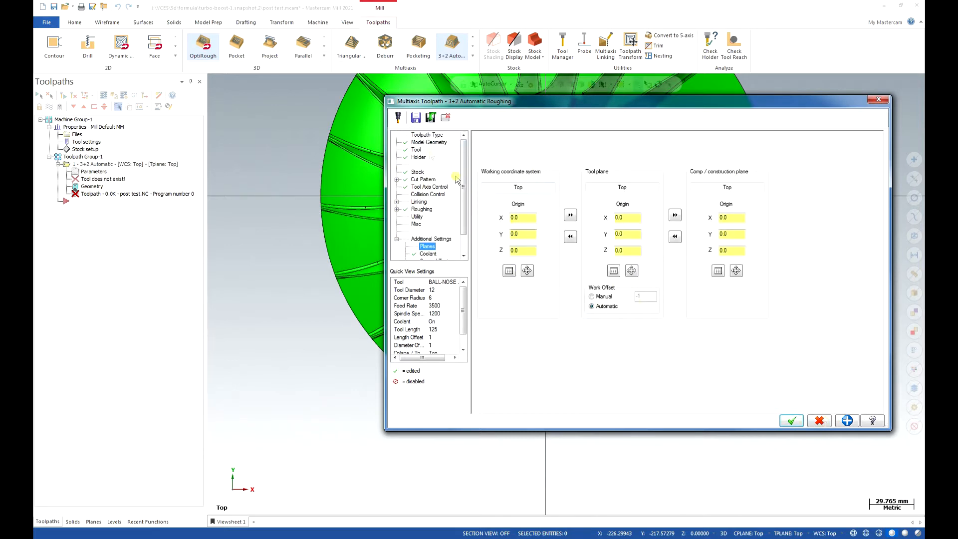
# Add the comment "Roughing op" to the 3+2 Automatic Roughing toolpath and generate it.
pyautogui.click(415, 149)
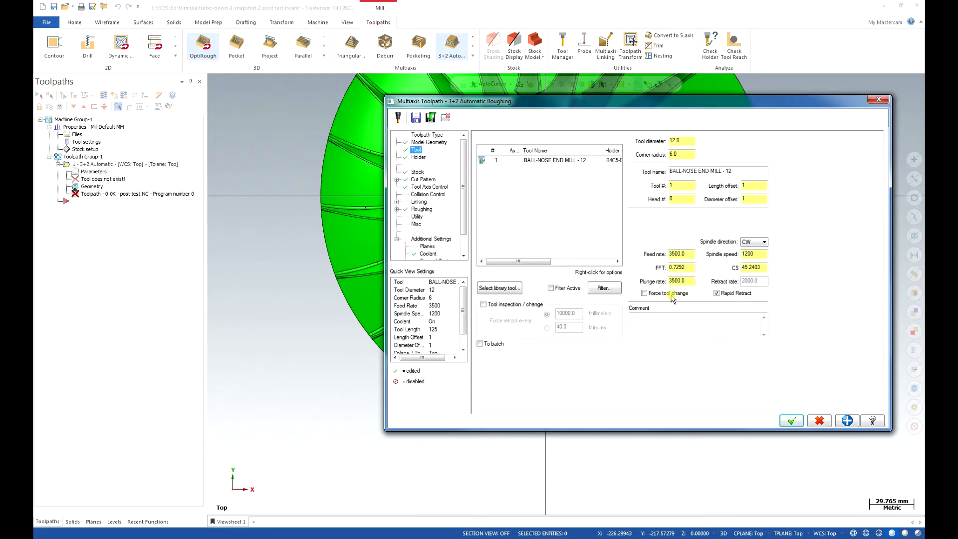
pyautogui.click(729, 325)
pyautogui.click(798, 421)
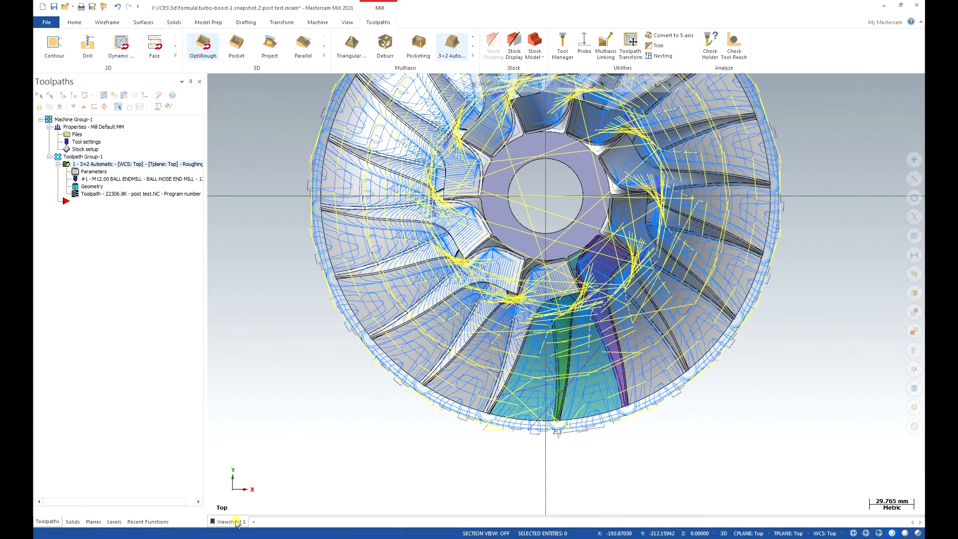
pyautogui.moveTo(250, 522); pyautogui.dragTo(235, 522, button='middle')
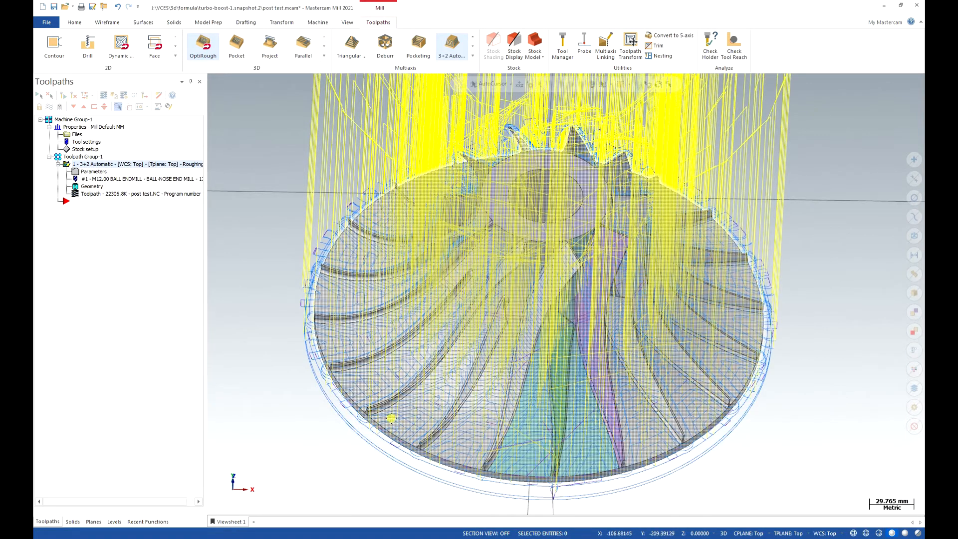
# Set the roughing toolpath's constant depth step to 2.5, check its approach moves and regenerate the toolpath.
pyautogui.click(89, 172)
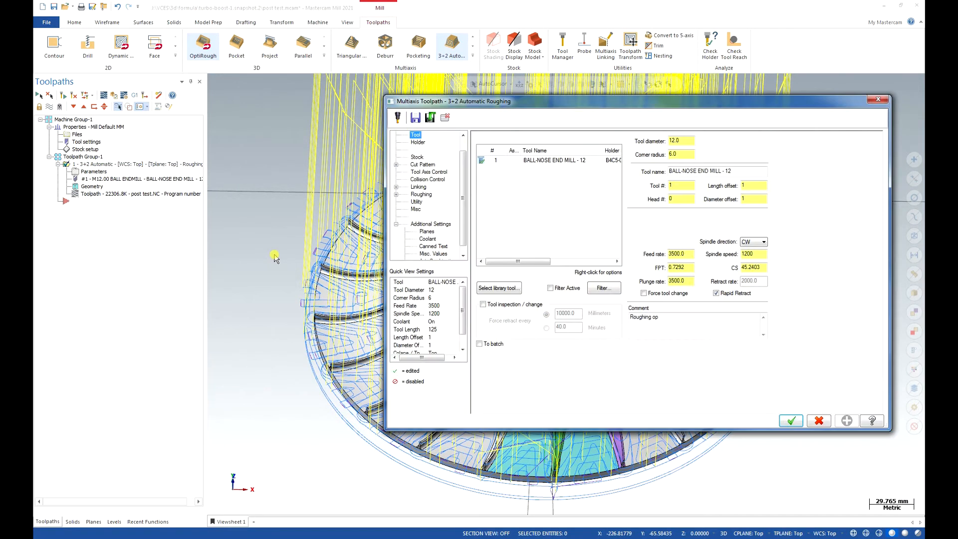
pyautogui.click(420, 165)
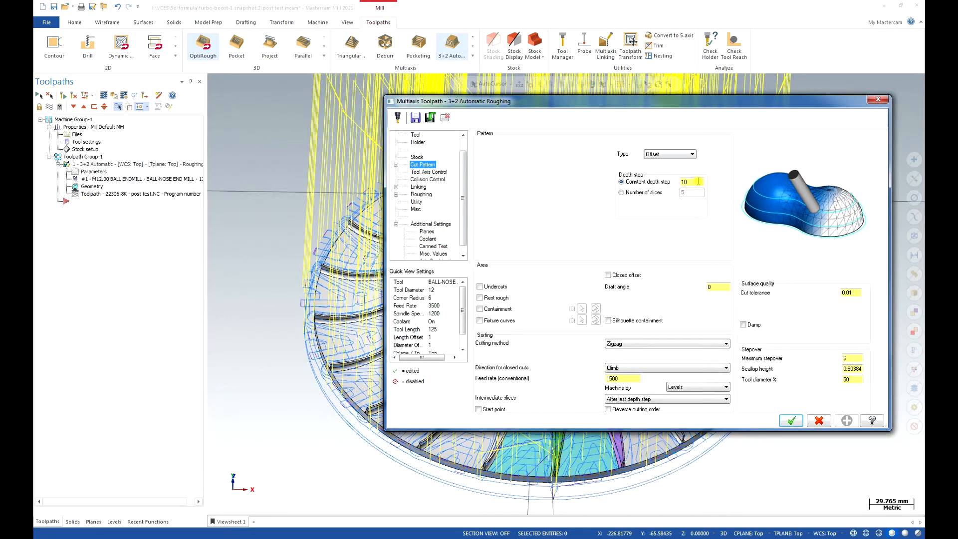
pyautogui.press('BackSpace')
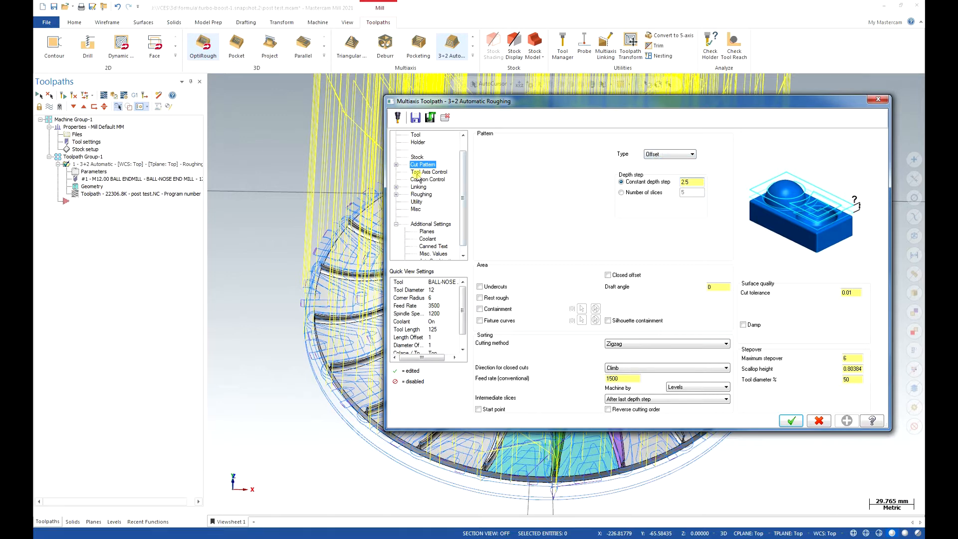
pyautogui.click(418, 195)
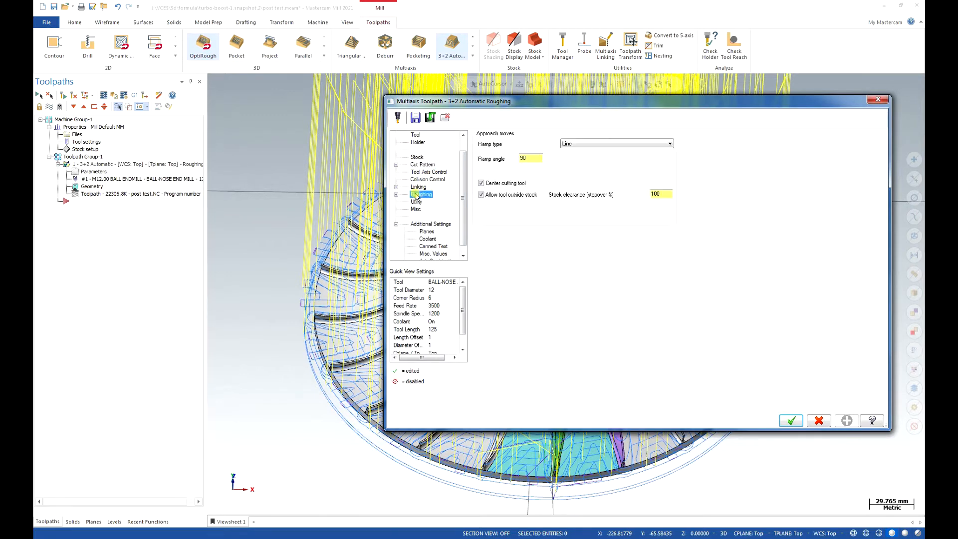
pyautogui.click(794, 424)
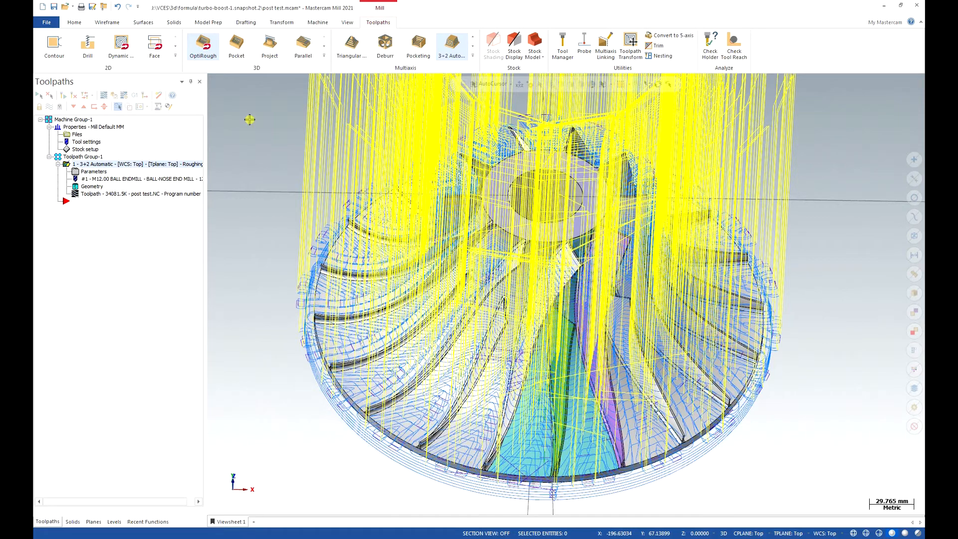
# Change the roughing toolpath's cut pattern type to Dynamic with a maximum stepover of 3.
pyautogui.click(86, 172)
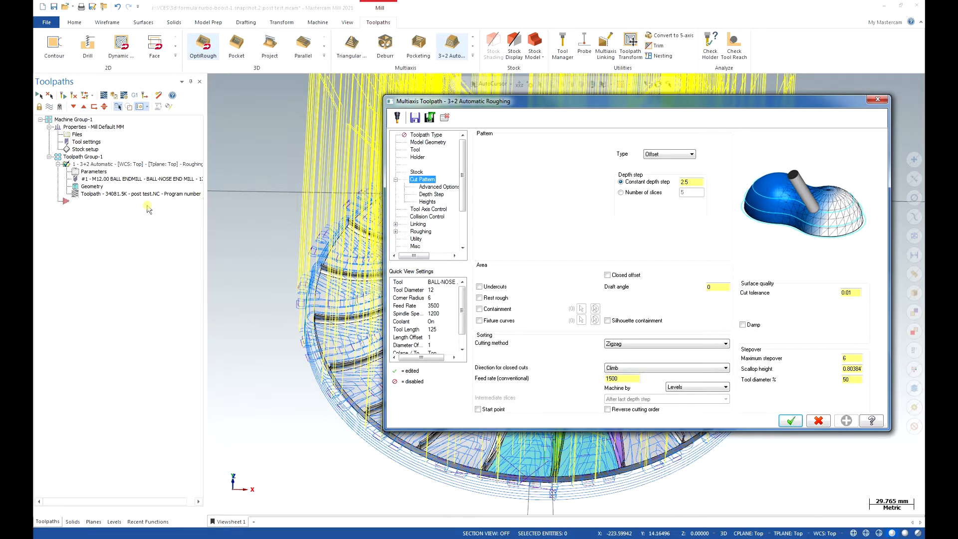
pyautogui.click(664, 155)
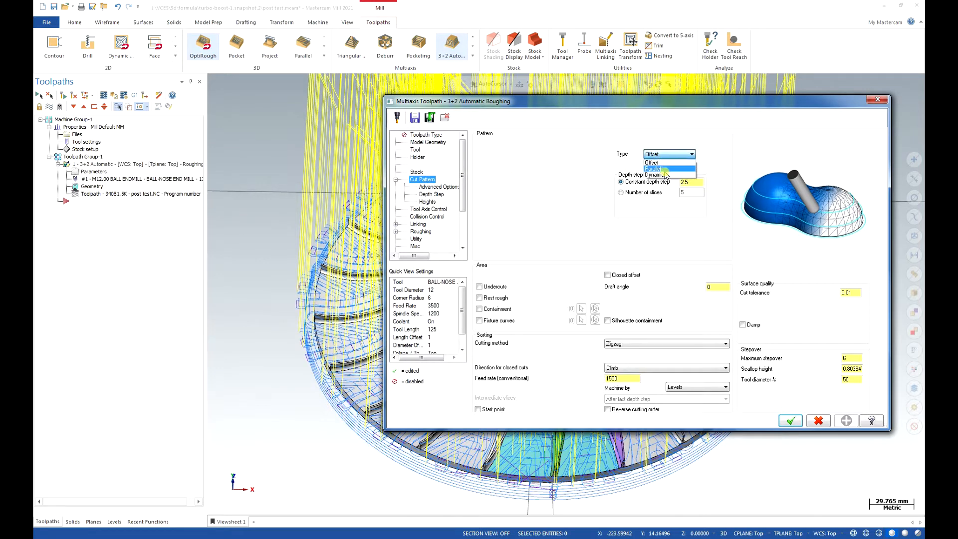
pyautogui.click(658, 175)
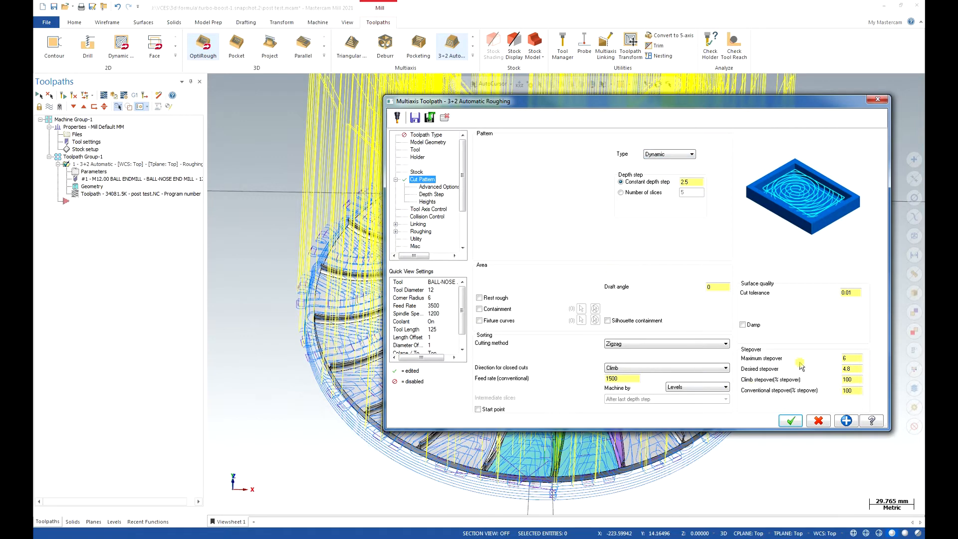
pyautogui.click(858, 360)
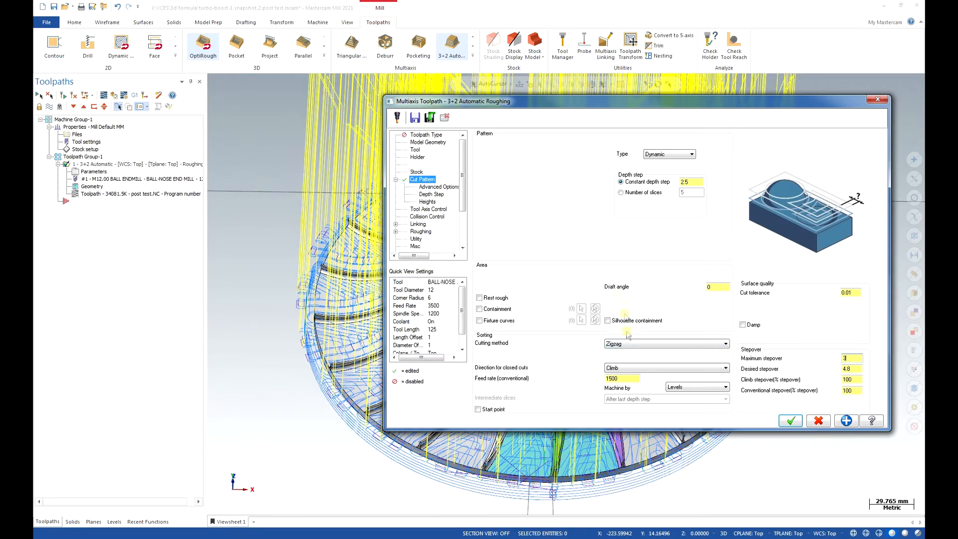
# Set the roughing to machine by Regions and regenerate the toolpath.
pyautogui.click(628, 380)
pyautogui.click(706, 390)
pyautogui.click(695, 404)
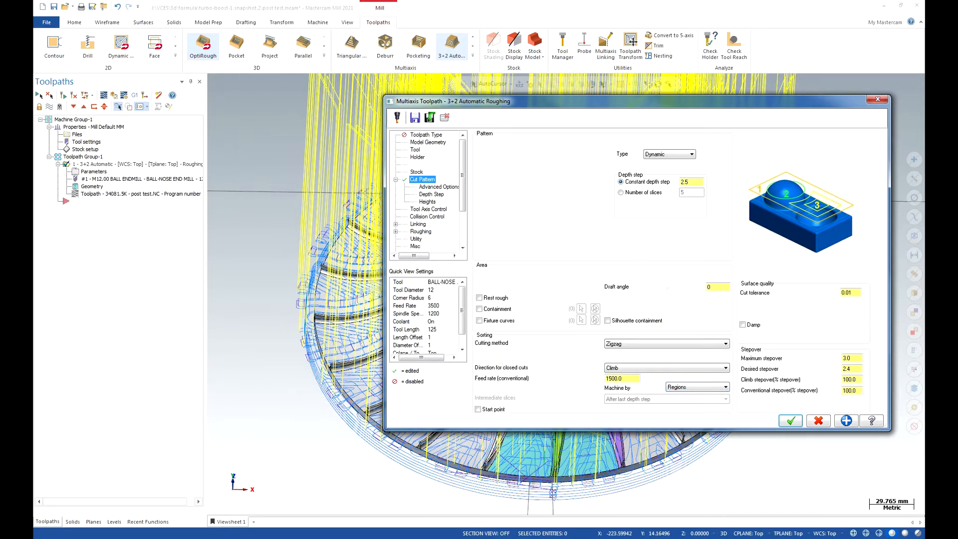
pyautogui.click(791, 421)
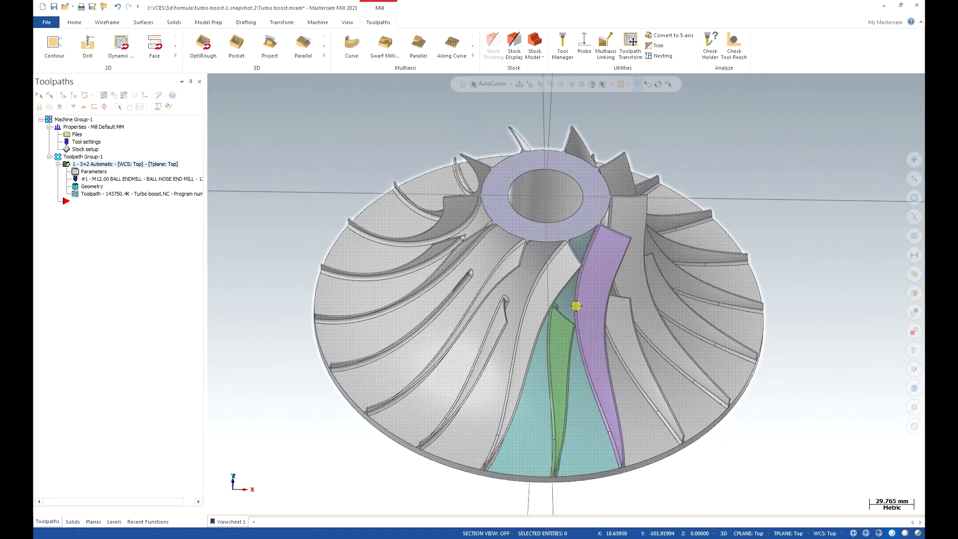
# Create a stock model named "roughing compl" with a Model initial shape, computed from the 3+2 Automatic roughing operation.
pyautogui.moveTo(577, 306); pyautogui.dragTo(576, 306, button='middle')
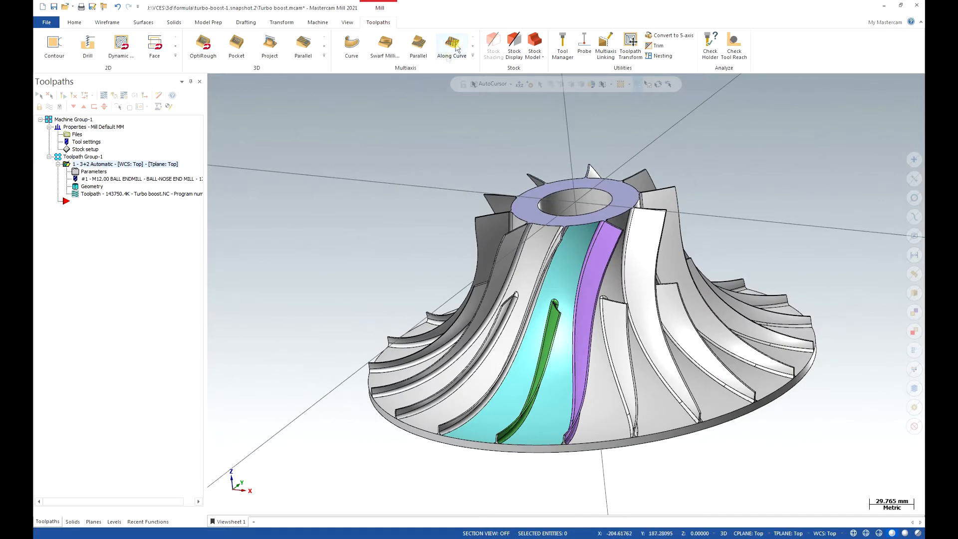
pyautogui.click(534, 43)
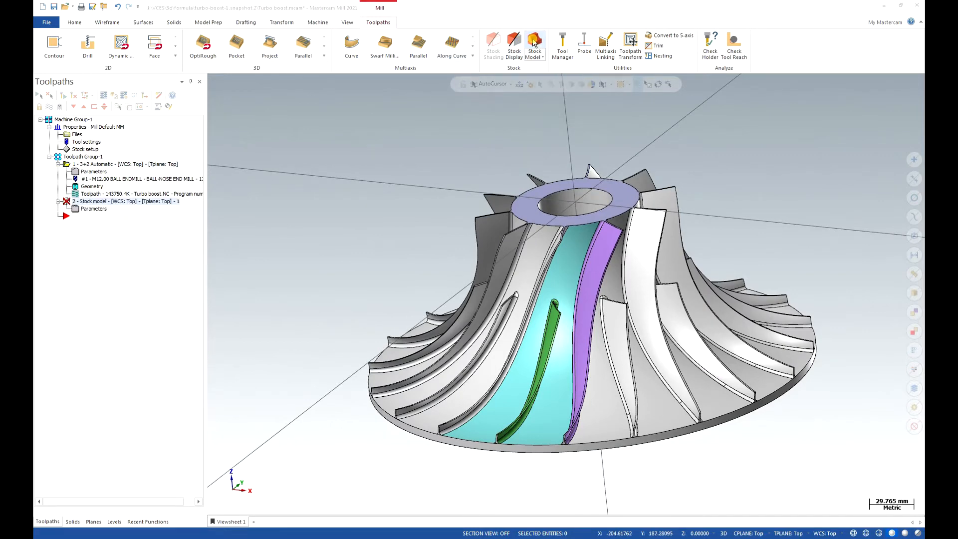
pyautogui.click(424, 151)
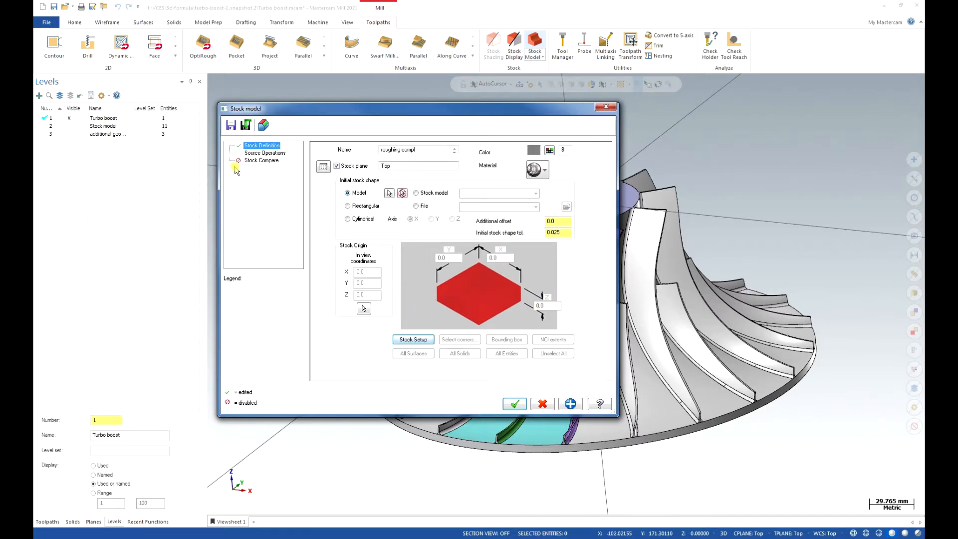
pyautogui.click(260, 153)
pyautogui.click(454, 184)
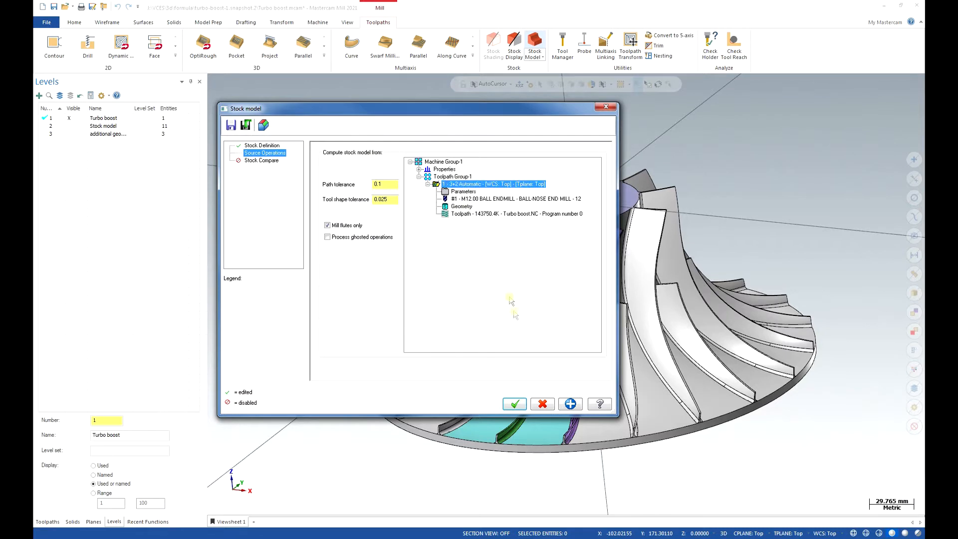
pyautogui.click(515, 404)
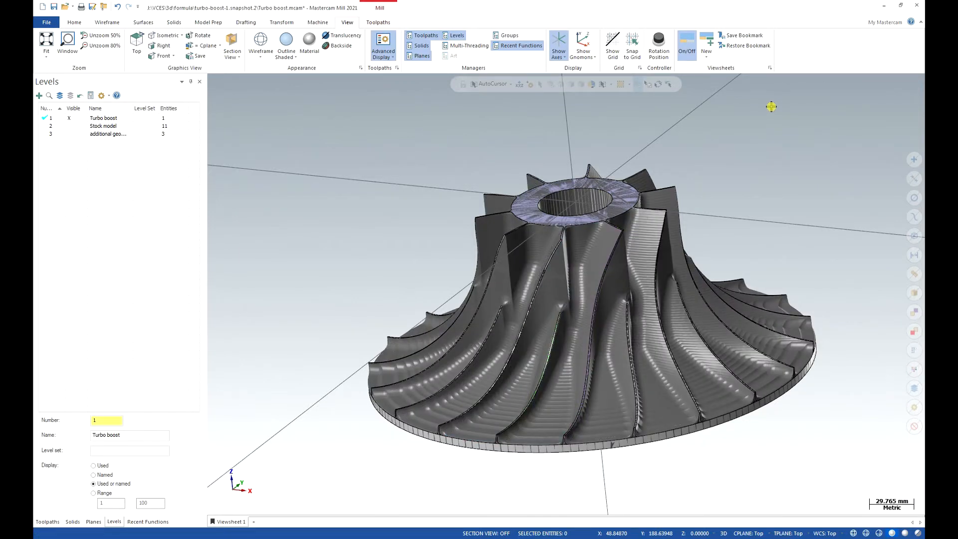
# Examine the material left on the impeller blades and between them in the roughed stock model.
pyautogui.scroll(-8, 560, 241)
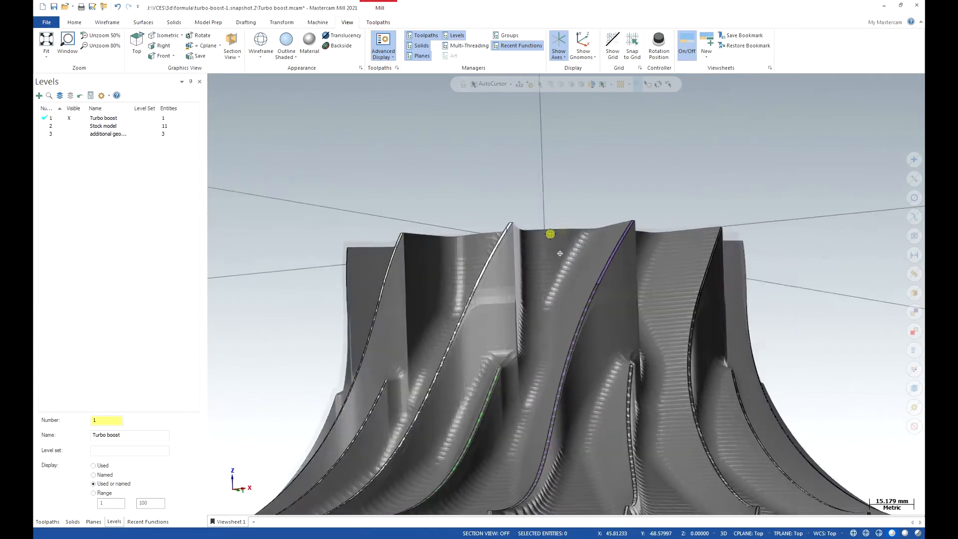
pyautogui.moveTo(560, 254); pyautogui.dragTo(573, 239, button='middle')
pyautogui.scroll(-4, 551, 282)
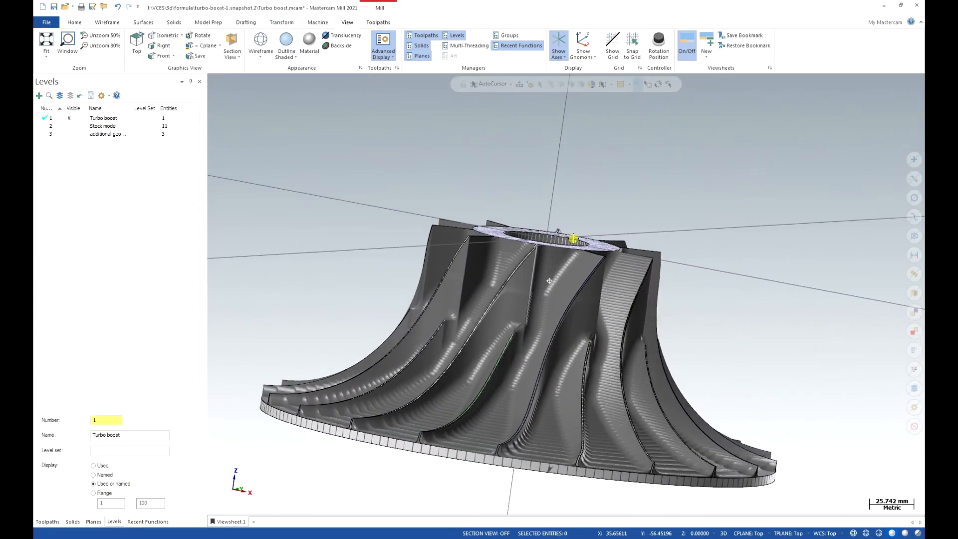
pyautogui.click(225, 522)
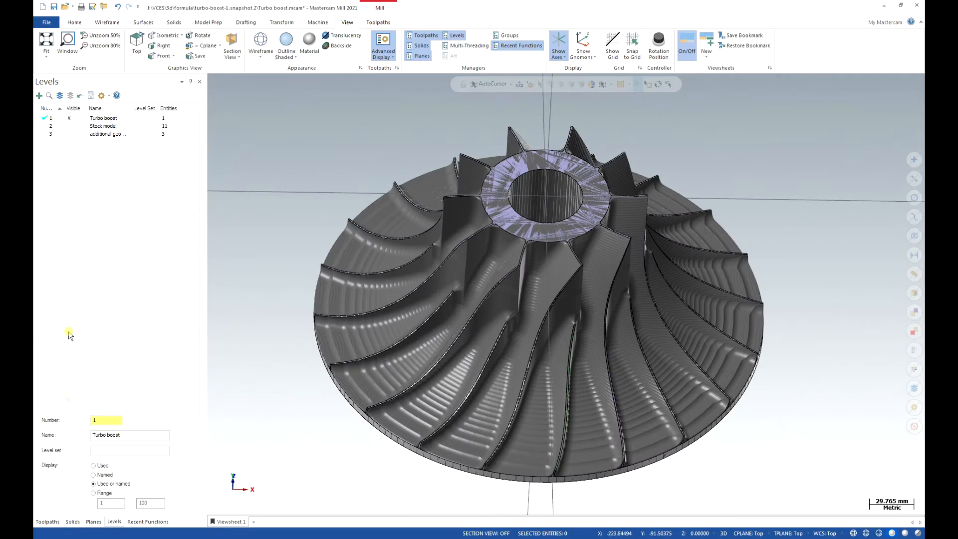
pyautogui.click(48, 521)
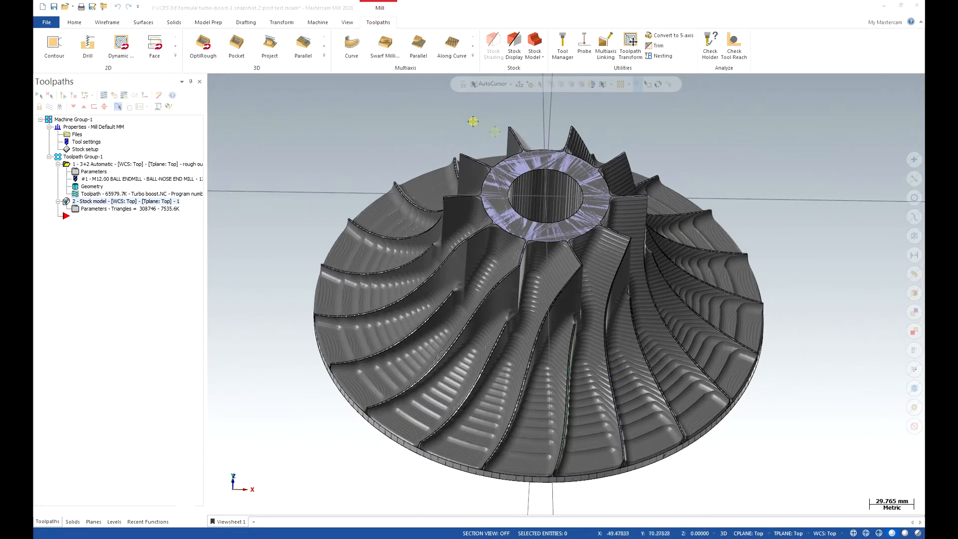
pyautogui.moveTo(701, 155)
pyautogui.mouseDown(button='middle')
pyautogui.moveTo(733, 198)
pyautogui.moveTo(719, 192)
pyautogui.moveTo(730, 158)
pyautogui.mouseUp(button='middle')
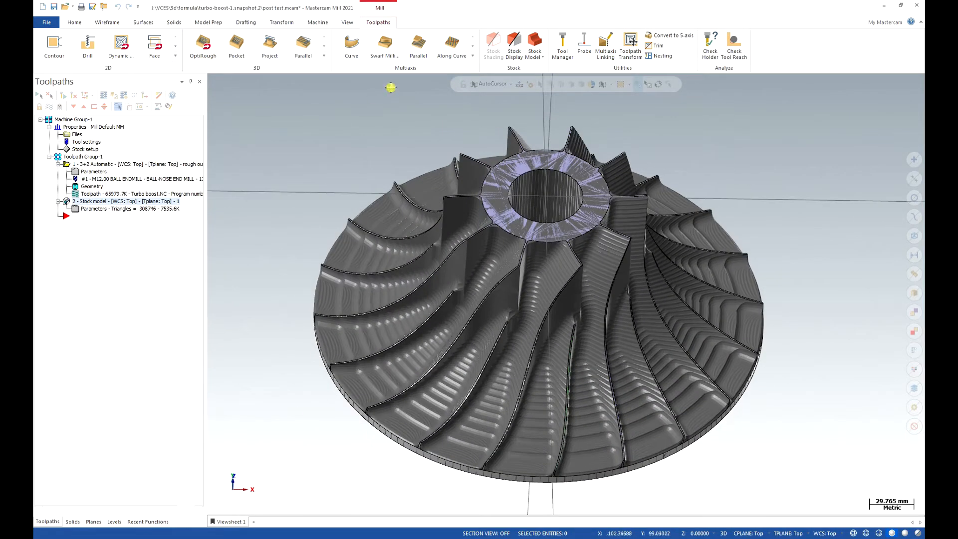
# Start a Morph multiaxis toolpath and add BALL-NOSE END MILL - 4 from the tool library.
pyautogui.click(473, 56)
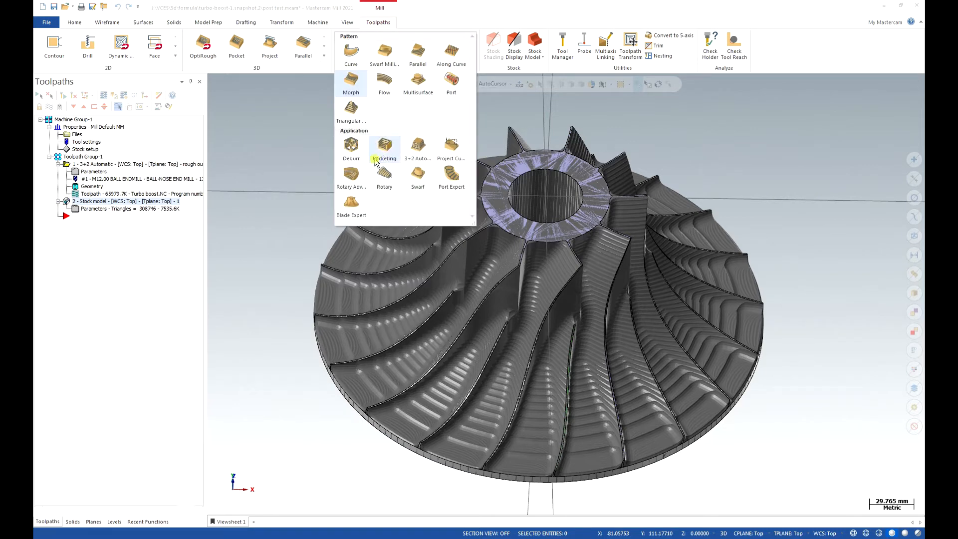
pyautogui.click(350, 93)
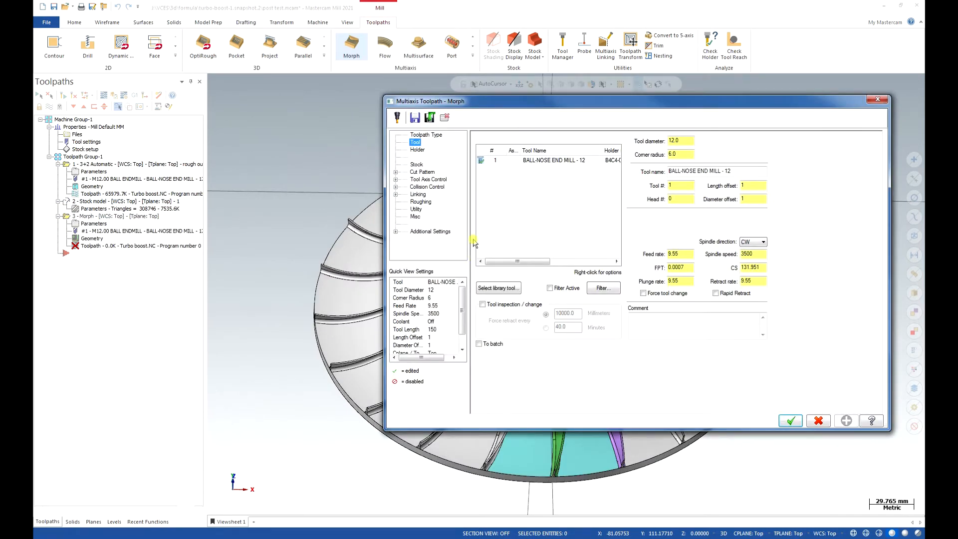
pyautogui.click(507, 289)
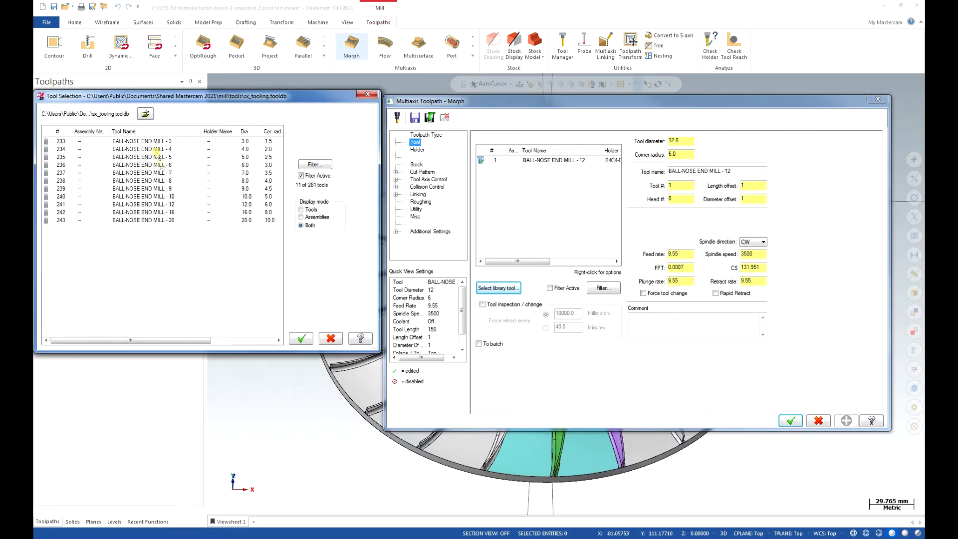
pyautogui.doubleClick(157, 150)
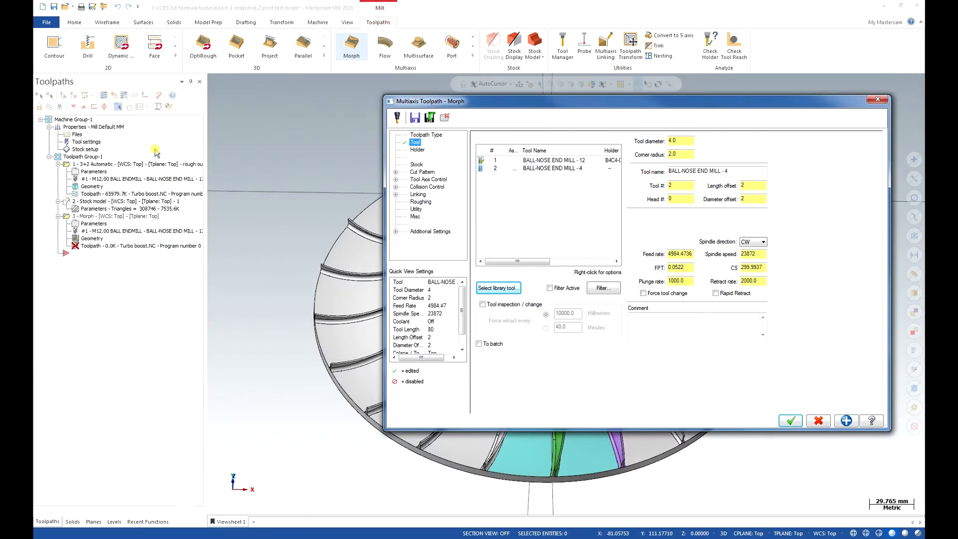
# Set the overall length of the 4 mm ball-nose end mill to 140.
pyautogui.doubleClick(527, 169)
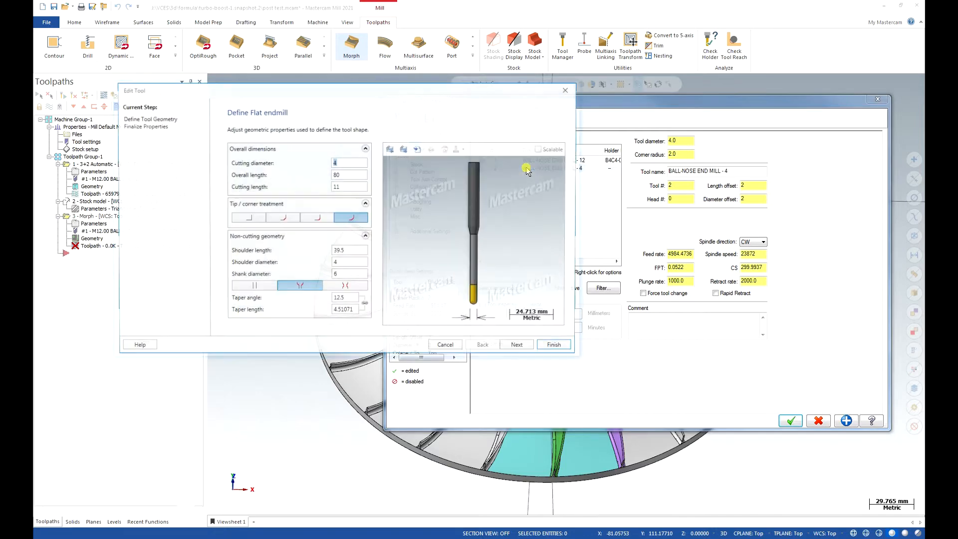
pyautogui.click(347, 177)
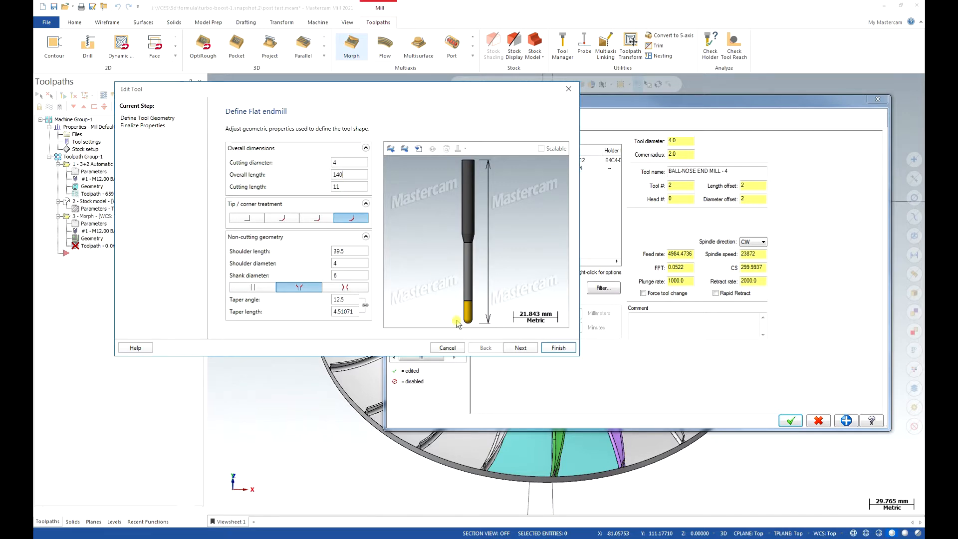
pyautogui.click(558, 347)
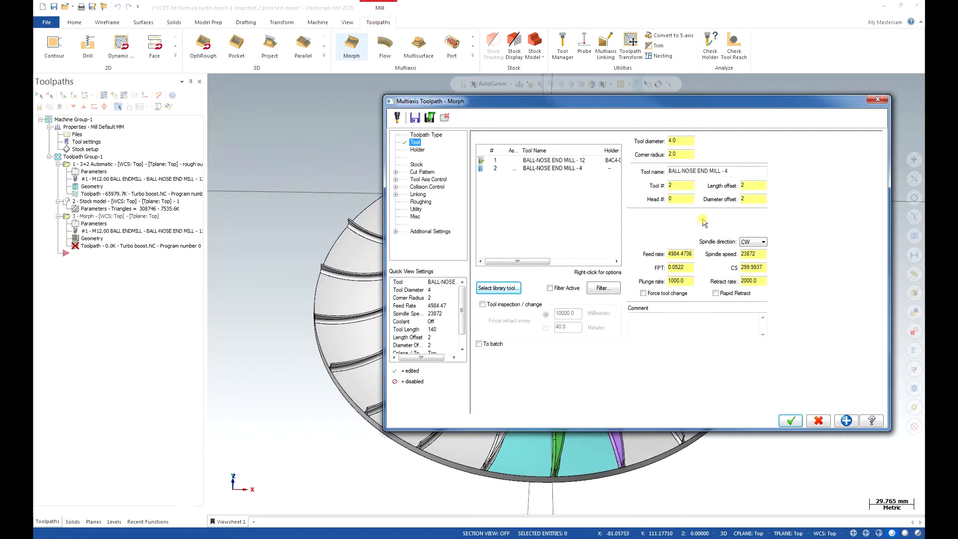
# Set the 4 mm ball-nose tool's feed rate to 2500 and spindle speed to 12000, and change its plunge and retract rates.
pyautogui.doubleClick(690, 253)
pyautogui.write('25')
pyautogui.doubleClick(686, 280)
pyautogui.write('25')
pyautogui.doubleClick(759, 254)
pyautogui.write('12000')
pyautogui.doubleClick(762, 281)
# Assign holder B4Y3-M018 from the sx_tooling.tooldb library to the 4 mm ball-nose end mill.
pyautogui.click(417, 150)
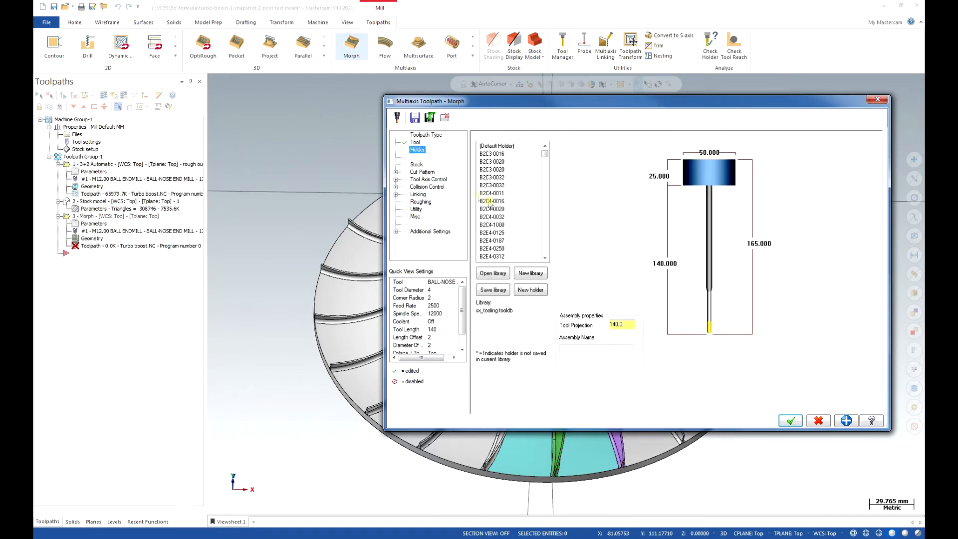
pyautogui.click(501, 178)
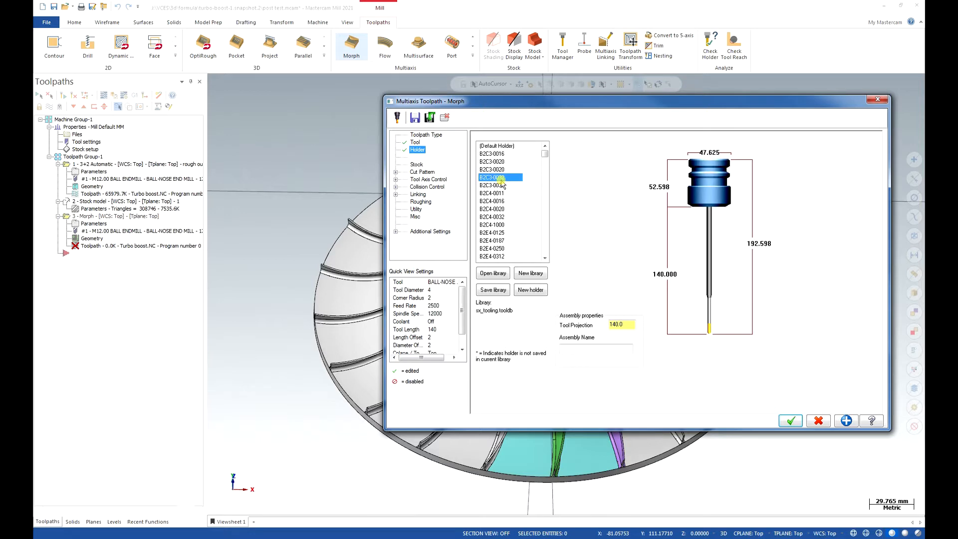
pyautogui.press('Down')
pyautogui.press('Down')
pyautogui.press('Down')
pyautogui.press('Down')
pyautogui.press('Down')
pyautogui.press('Down')
pyautogui.press('Down')
pyautogui.press('Down')
pyautogui.press('Down')
pyautogui.press('Down')
pyautogui.press('Down')
pyautogui.press('Down')
pyautogui.press('Down')
pyautogui.press('Down')
pyautogui.press('Down')
pyautogui.press('Down')
pyautogui.press('Down')
pyautogui.press('Down')
pyautogui.press('Down')
pyautogui.press('Down')
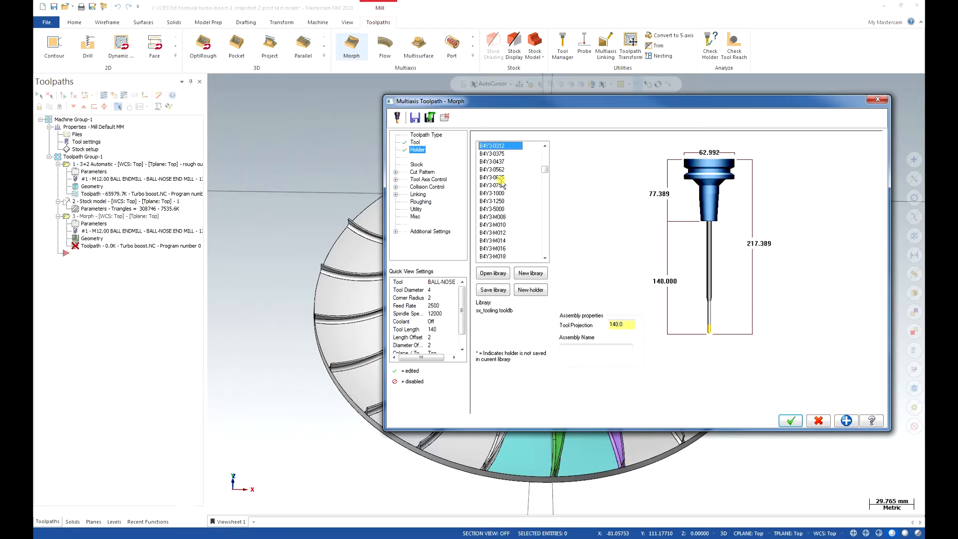
pyautogui.scroll(1, 504, 185)
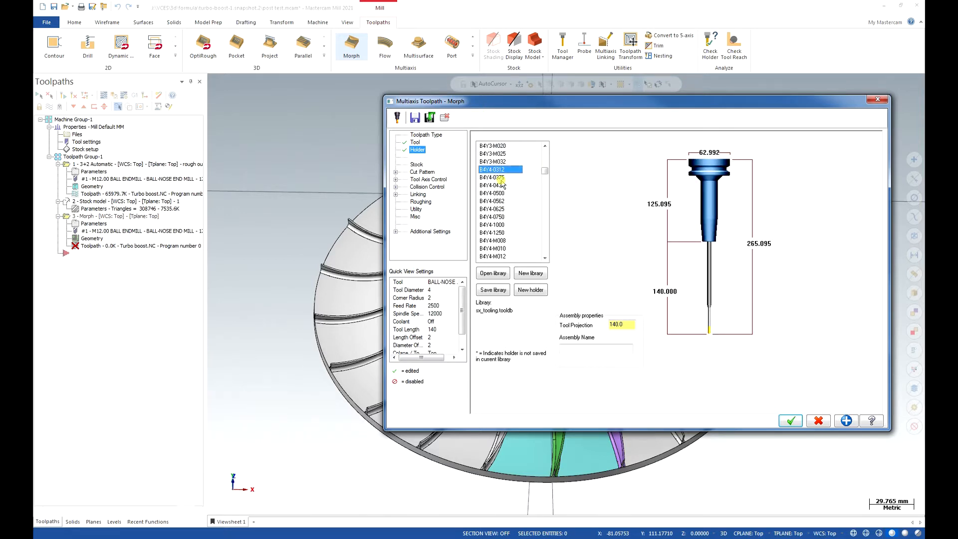
pyautogui.scroll(1, 502, 177)
pyautogui.click(501, 162)
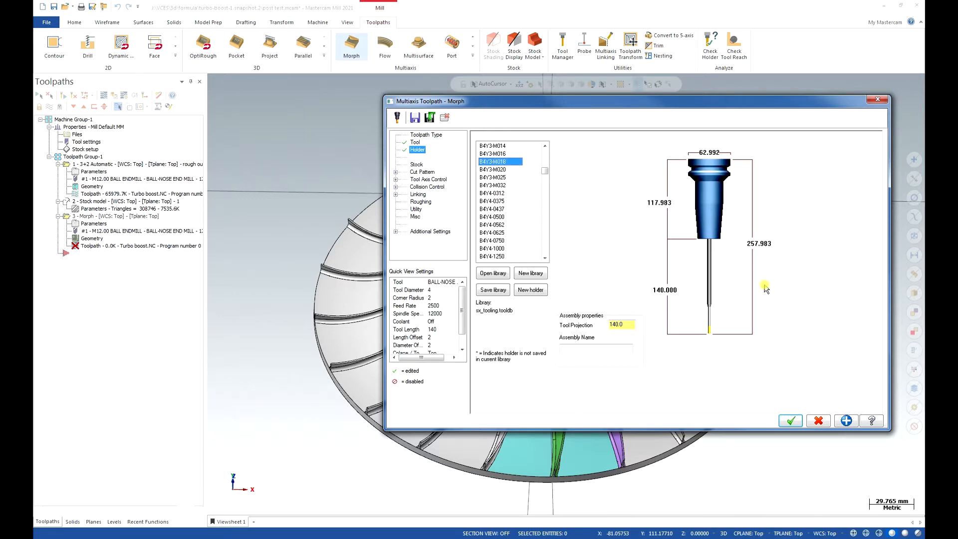
# Set the tool projection of the holder assembly to 115.
pyautogui.click(631, 325)
pyautogui.doubleClick(632, 325)
pyautogui.write('115')
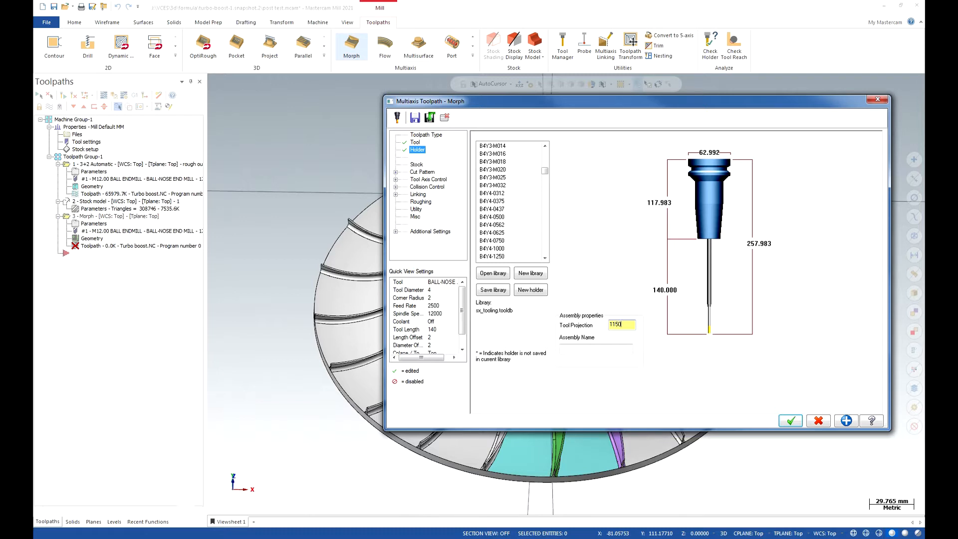
# Switch the Morph toolpath's stock source from Job Setup to Stock Model and choose the existing stock model.
pyautogui.click(417, 165)
pyautogui.click(494, 160)
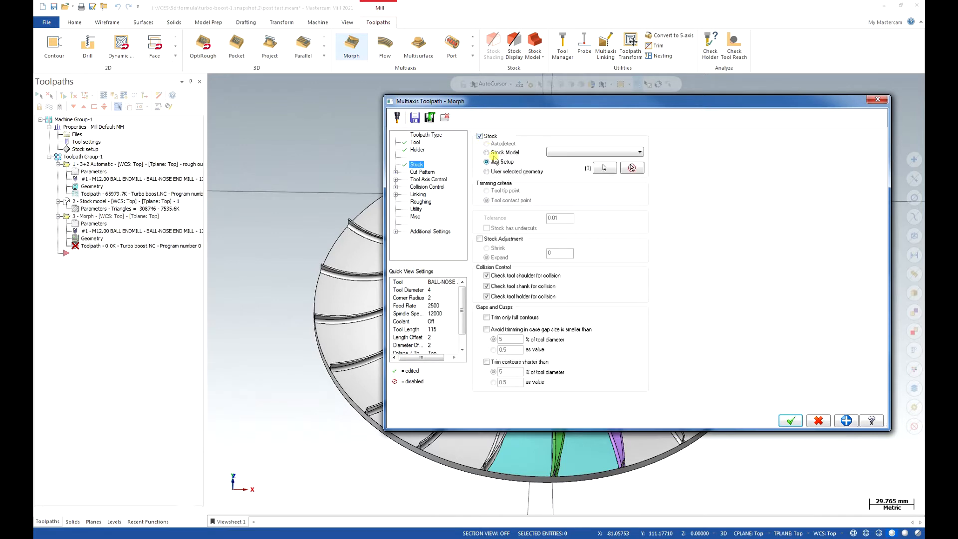
pyautogui.click(499, 153)
pyautogui.click(570, 153)
pyautogui.click(570, 161)
# Define the Pattern From curve by chaining the upper cyan hub surface's edge along the grey blade opposite the purple one.
pyautogui.click(419, 172)
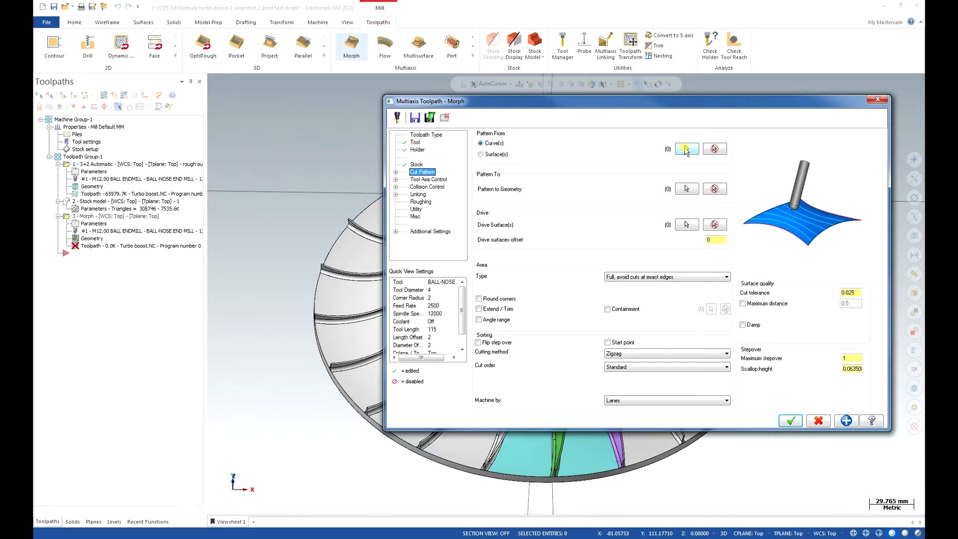
pyautogui.click(687, 149)
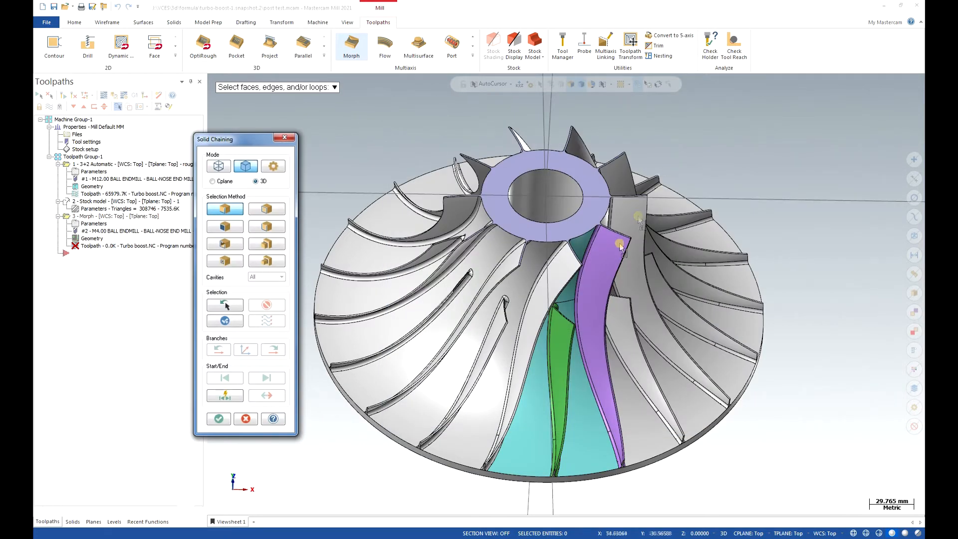
pyautogui.moveTo(577, 307); pyautogui.dragTo(489, 267, button='middle')
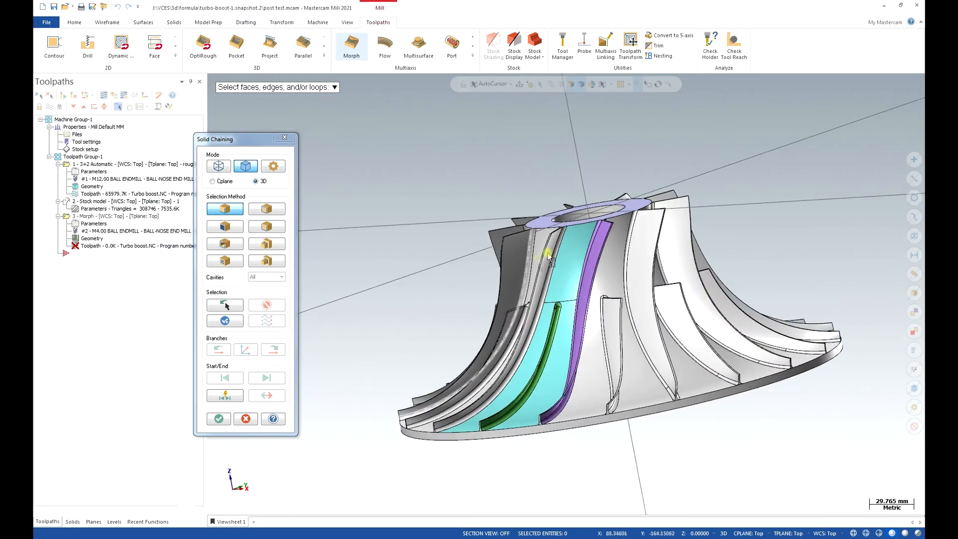
pyautogui.click(568, 238)
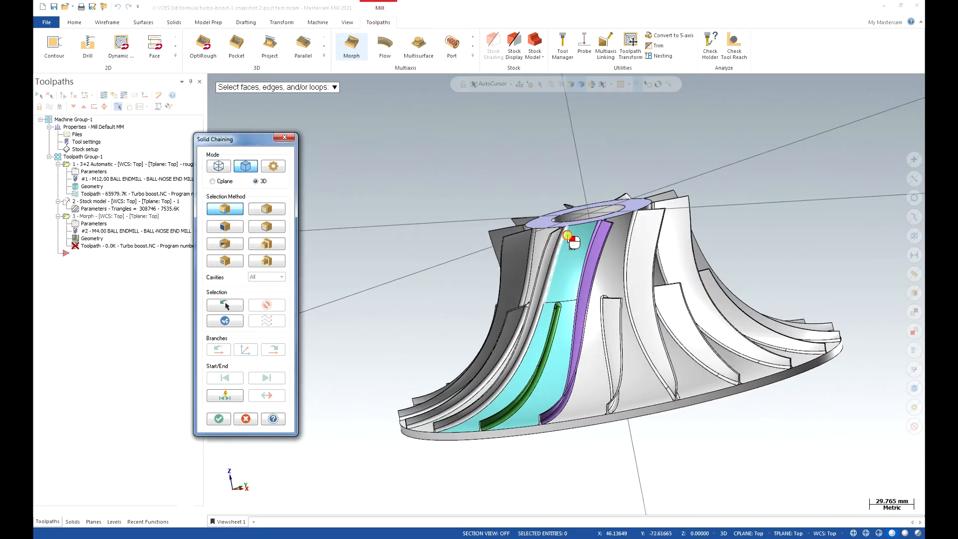
pyautogui.click(219, 418)
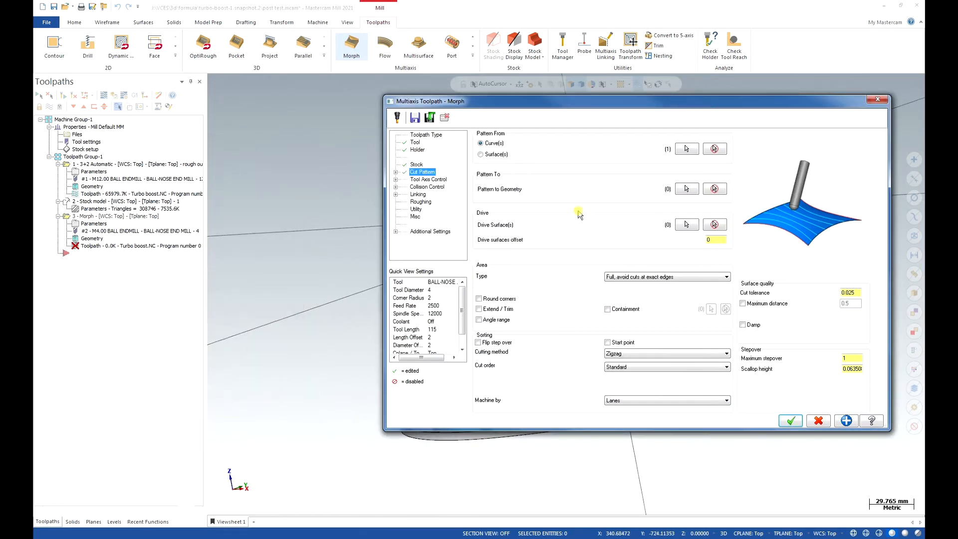
# Define the Pattern To geometry by chaining the upper cyan hub surface's edge along the purple blade.
pyautogui.click(686, 188)
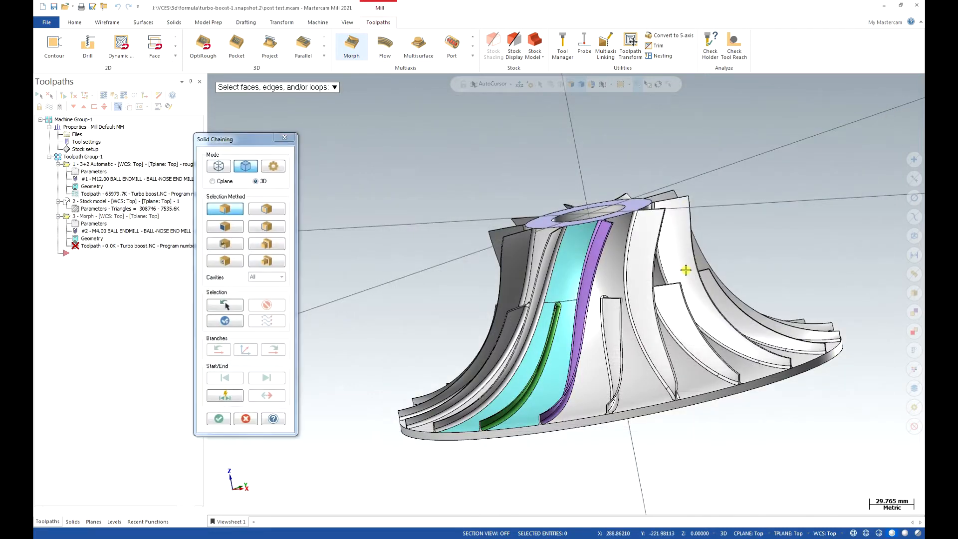
pyautogui.moveTo(684, 268); pyautogui.dragTo(695, 272, button='middle')
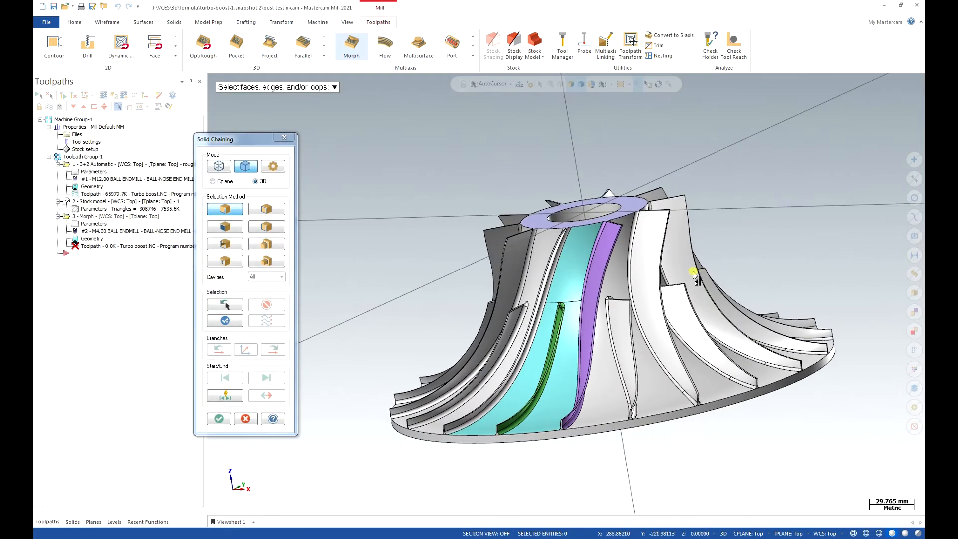
pyautogui.click(598, 229)
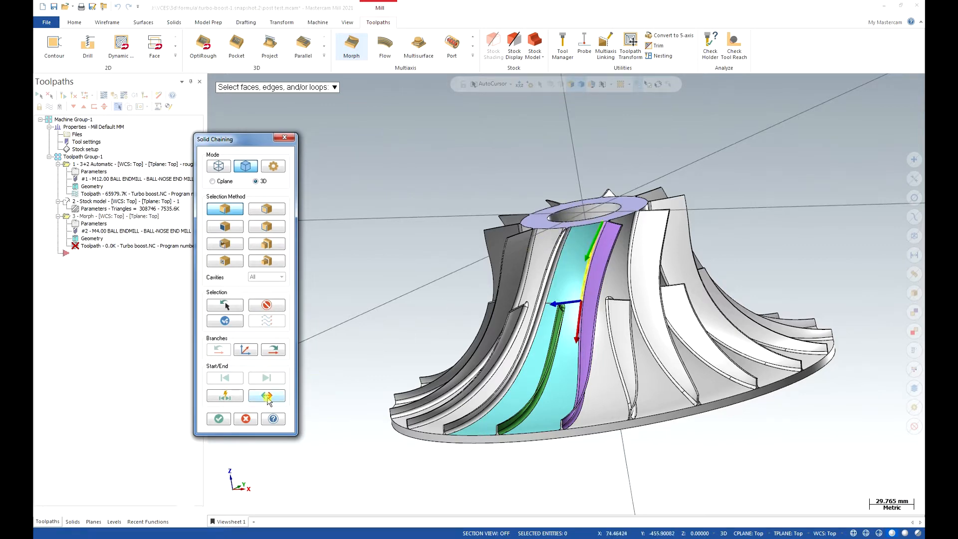
pyautogui.click(219, 418)
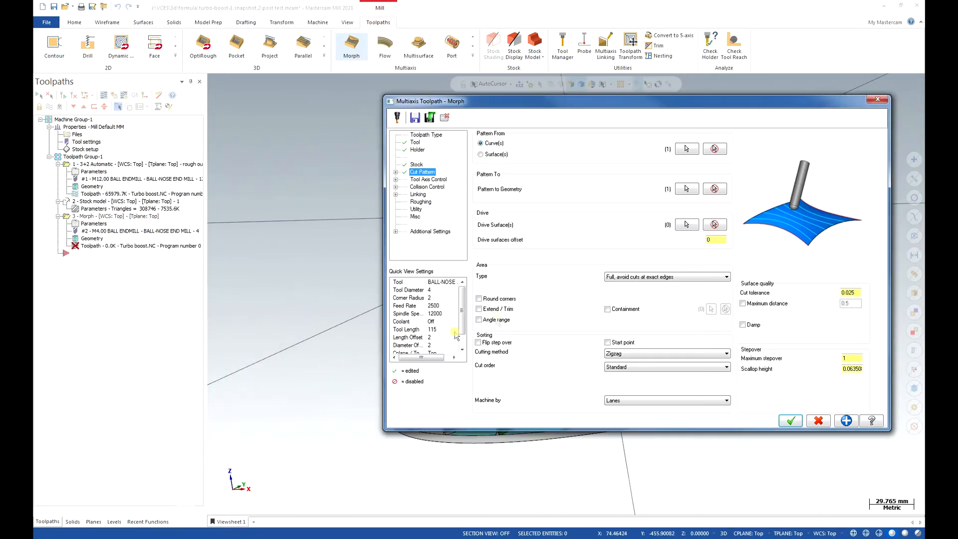
# Select the upper cyan hub surface above the green splitter blade as the drive surface.
pyautogui.click(687, 224)
pyautogui.click(568, 277)
pyautogui.click(532, 103)
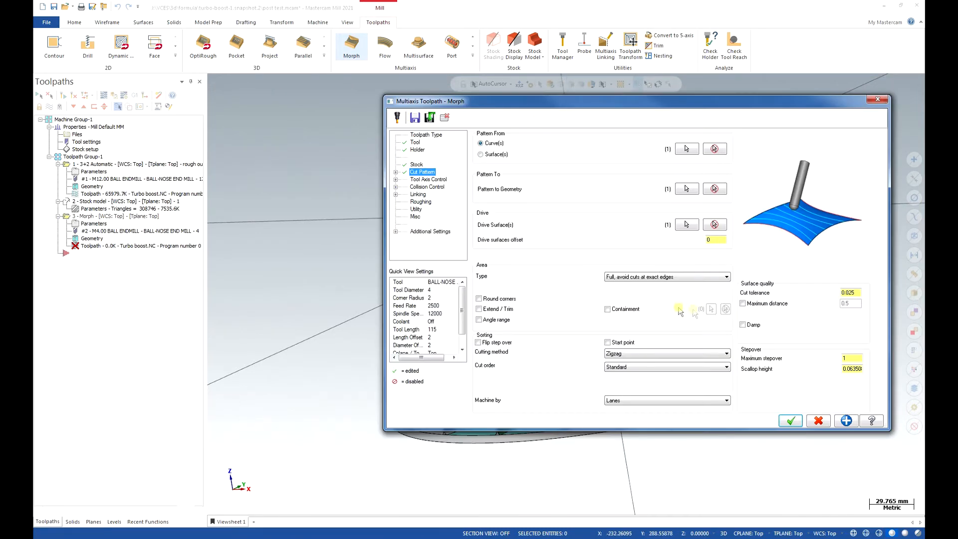
# Set the drive surfaces offset to 0.3 and the cut area type to Determined by number of cuts.
pyautogui.click(715, 239)
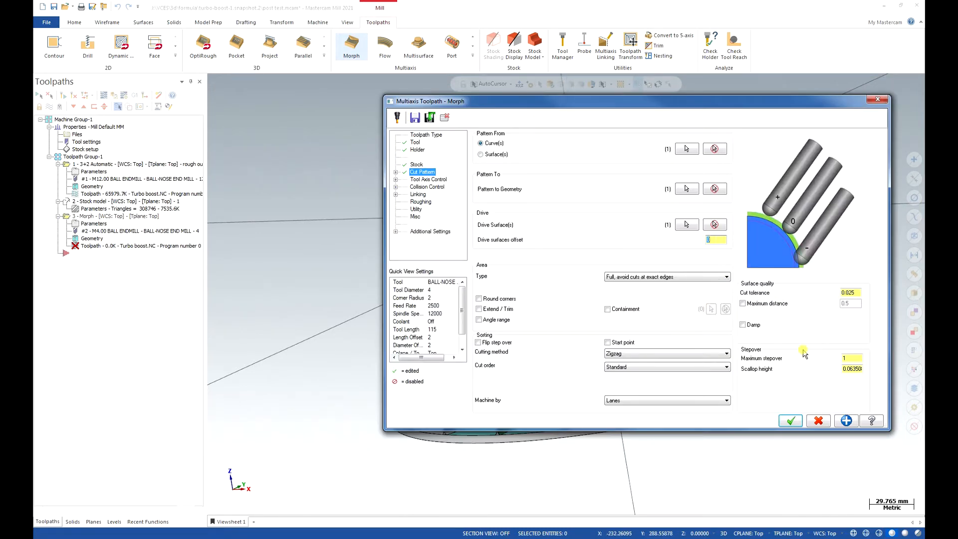
pyautogui.write('.3')
pyautogui.click(699, 277)
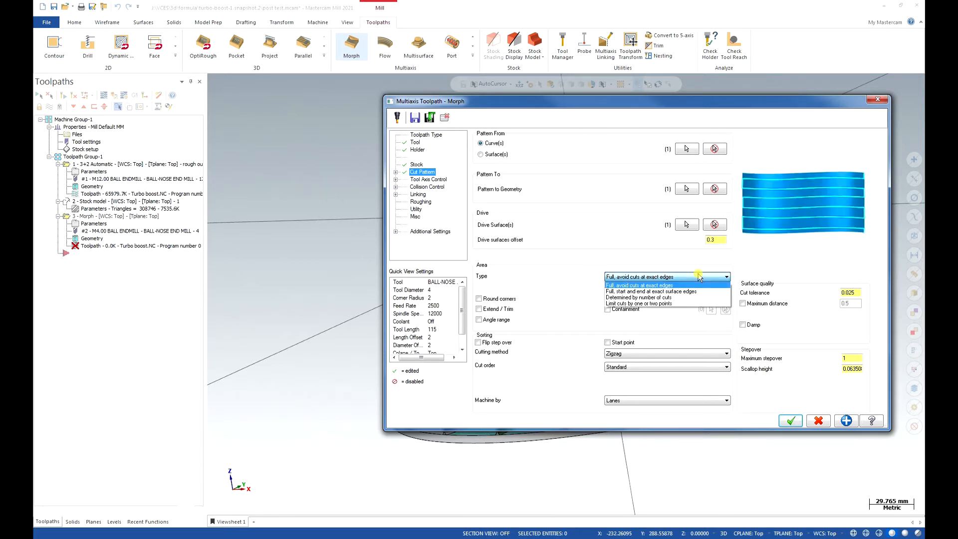
pyautogui.click(619, 297)
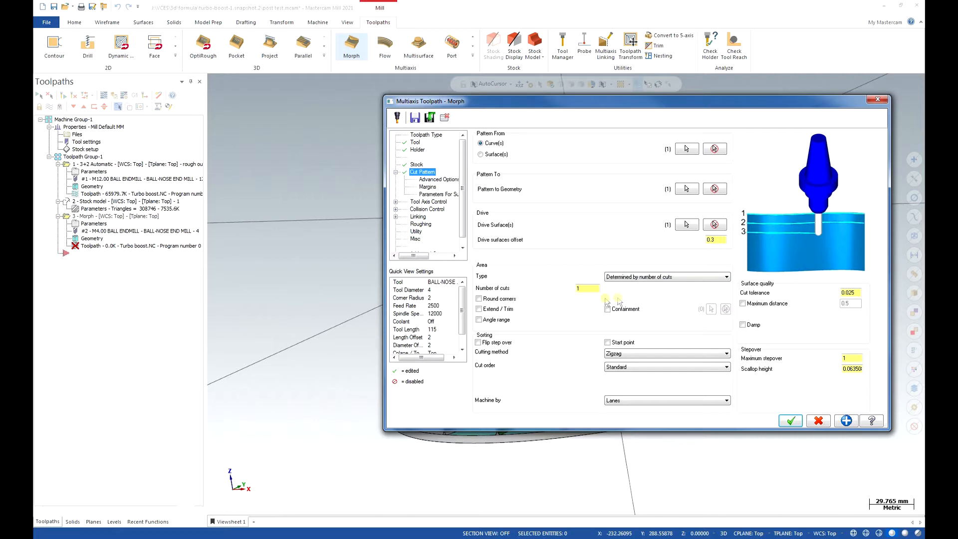
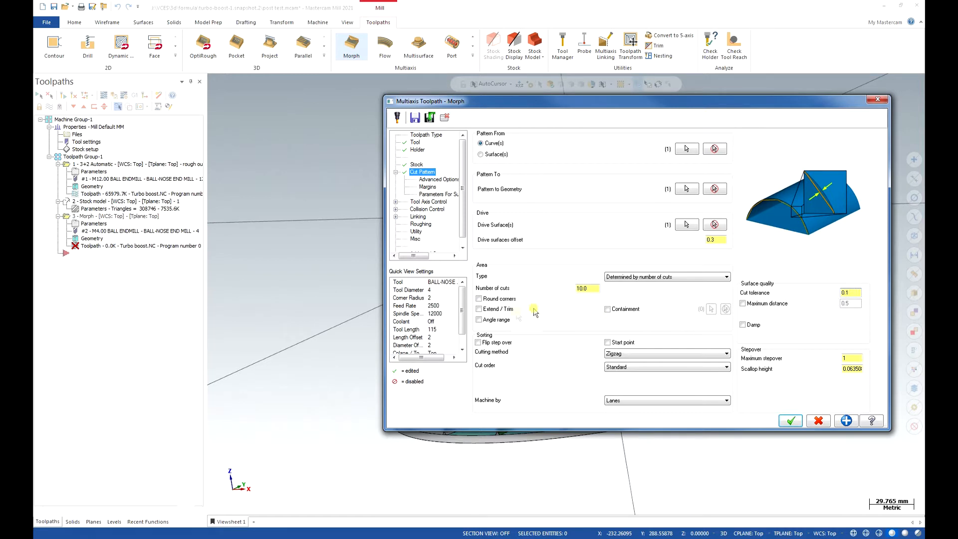
# Enable Extend/Trim and set the tangential extensions by value to 2.0 at the start and 0.05 at the end.
pyautogui.click(480, 309)
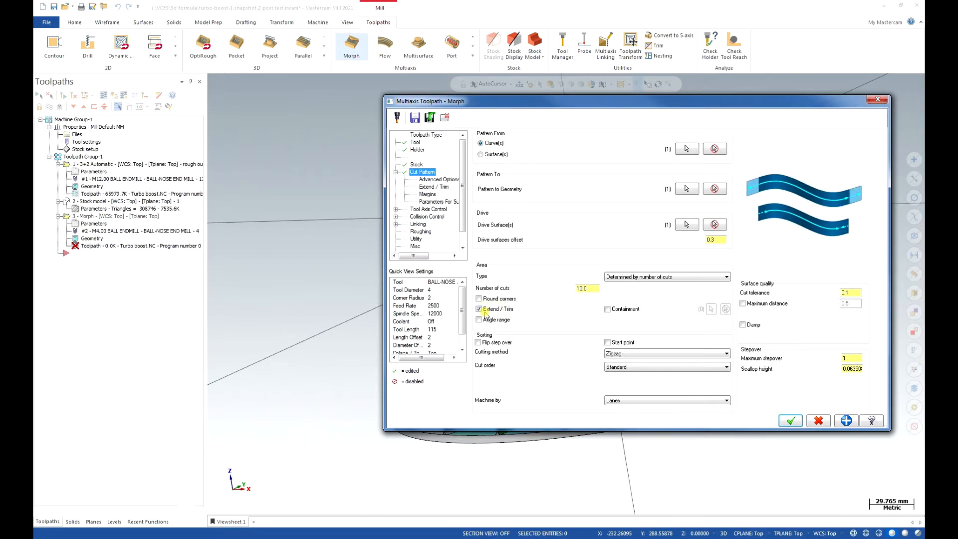
pyautogui.click(449, 189)
pyautogui.click(616, 158)
pyautogui.click(615, 172)
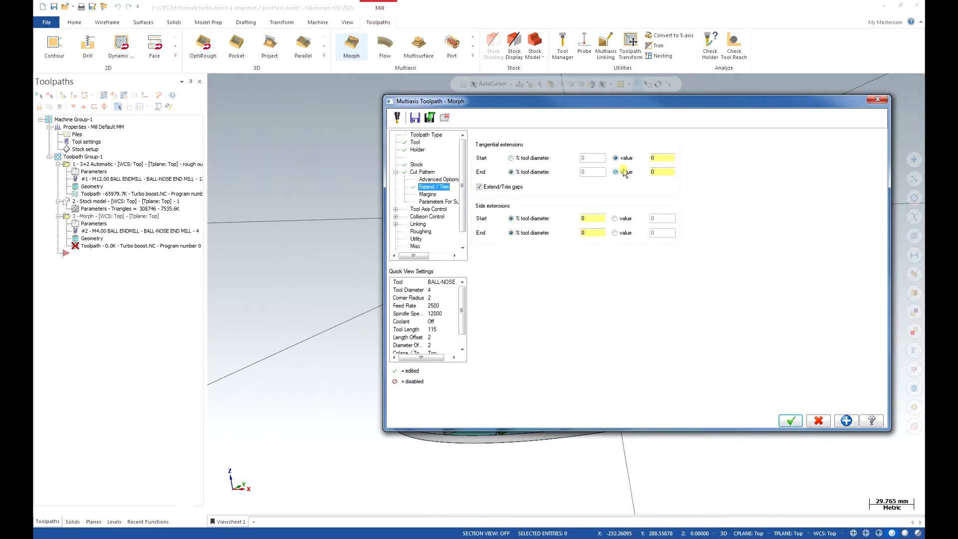
pyautogui.click(658, 157)
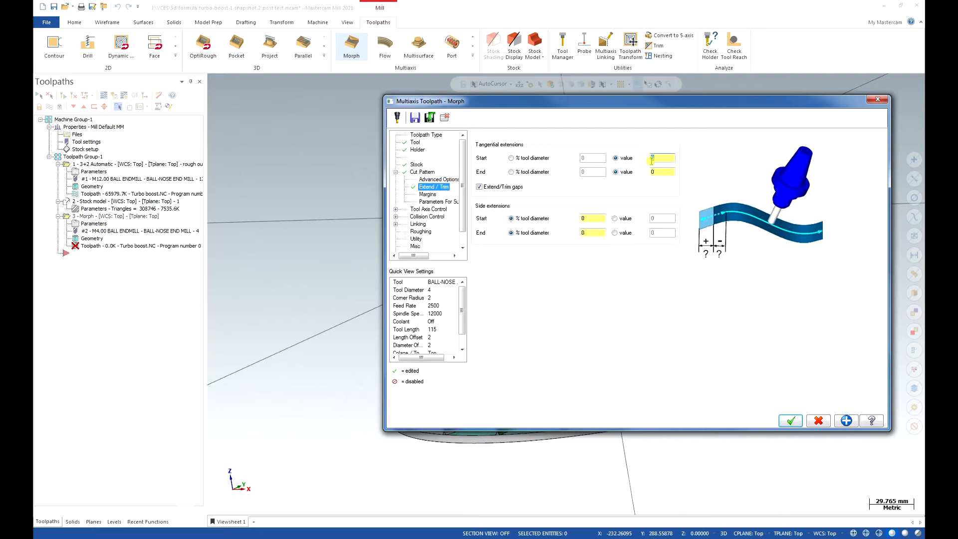
pyautogui.click(668, 171)
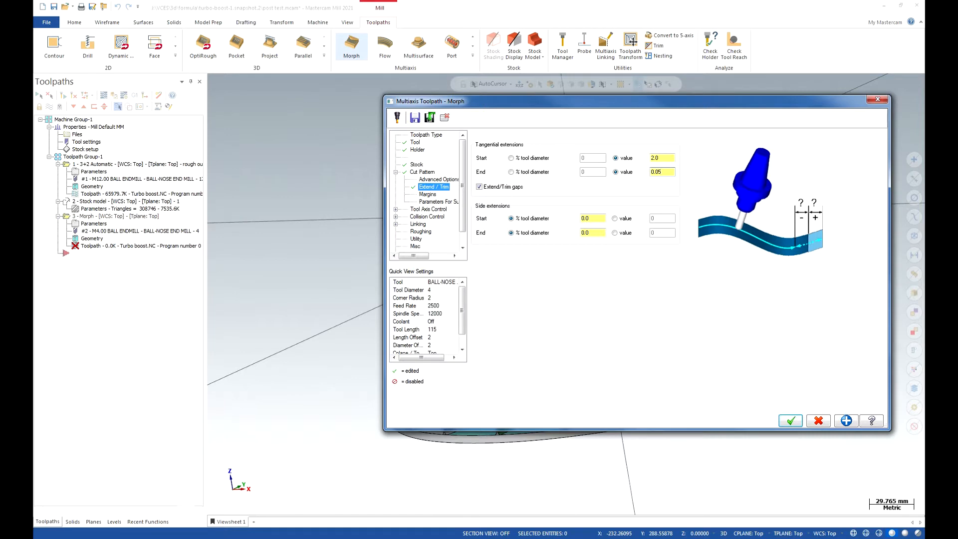
# Set the step over calculation method to Exact in the cut pattern's advanced options.
pyautogui.click(437, 209)
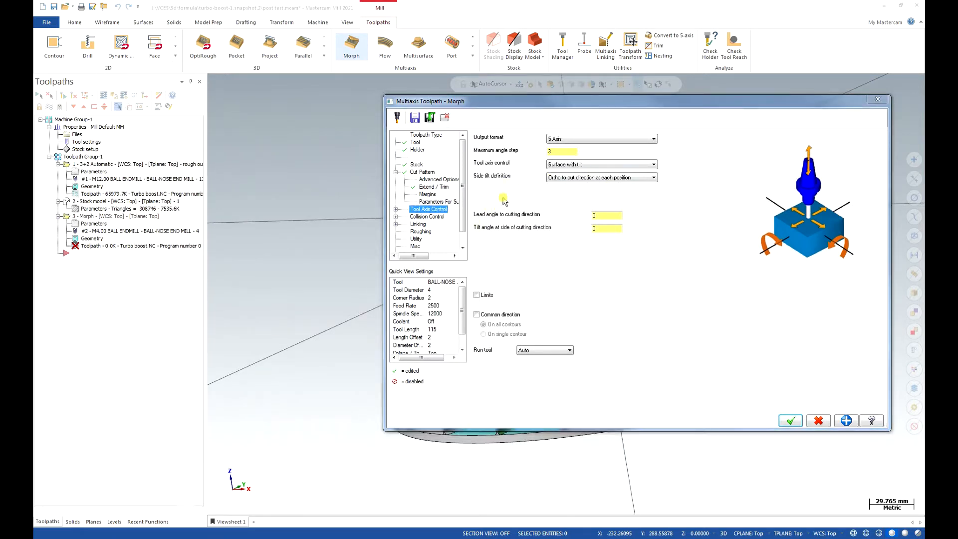
pyautogui.click(439, 179)
pyautogui.click(583, 146)
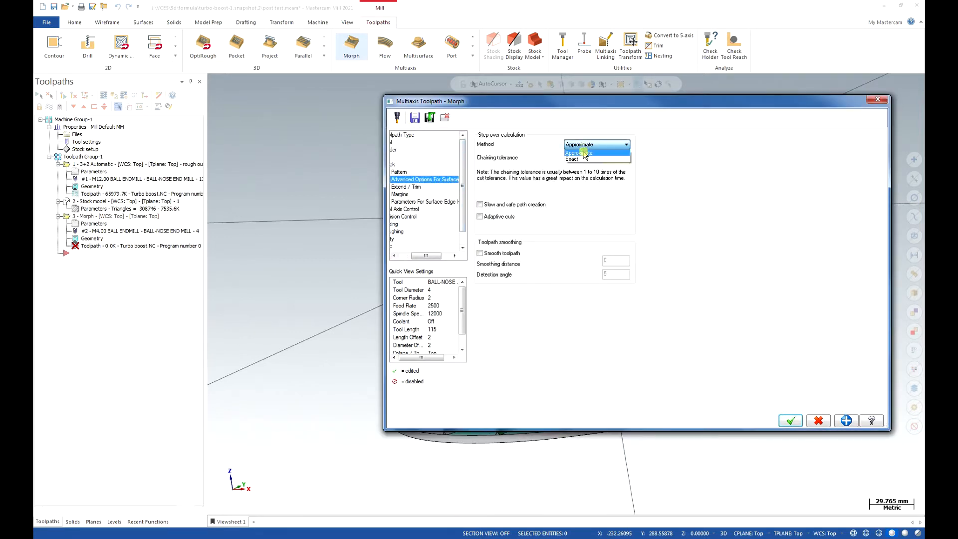
pyautogui.click(583, 159)
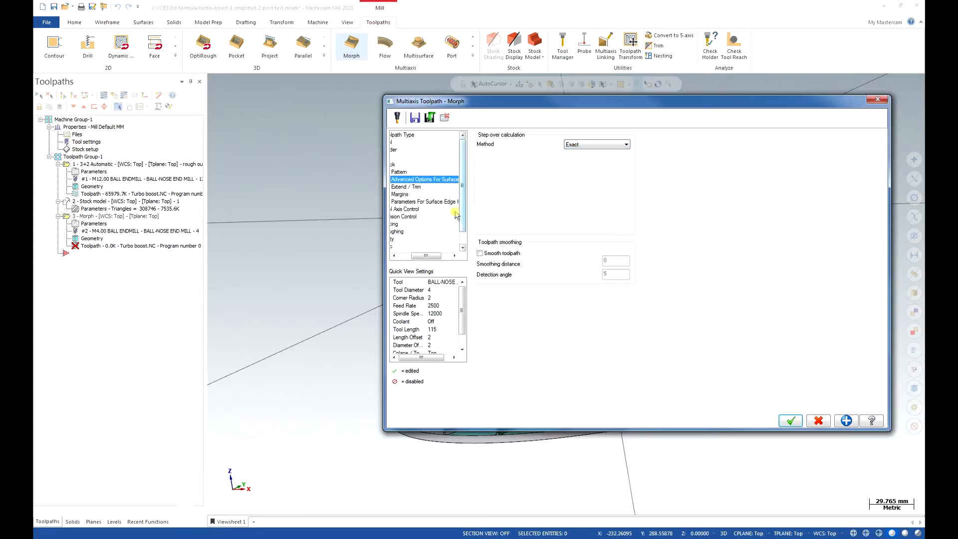
pyautogui.click(394, 256)
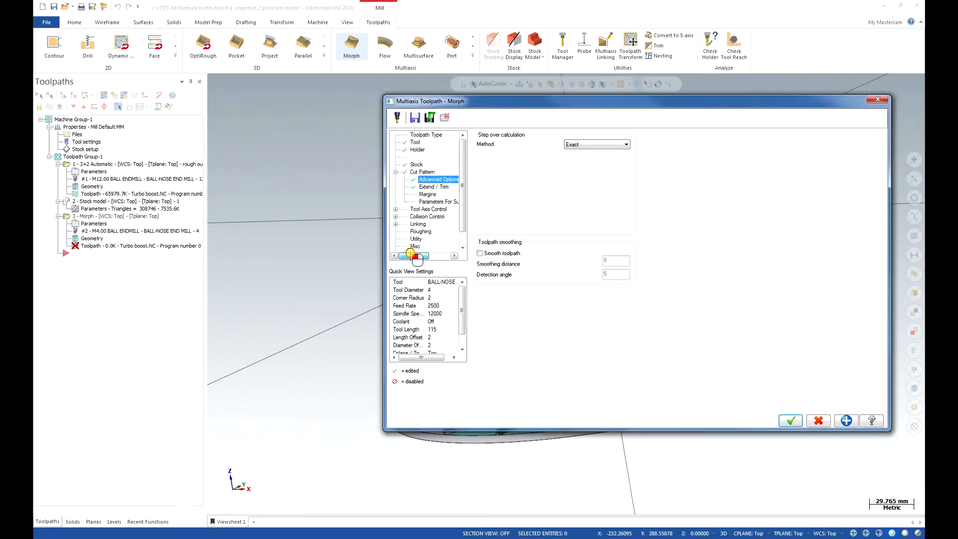
# Turn on shoulder, shank and holder checking for the first collision check, with the Tilt tool strategy set to Automatic.
pyautogui.click(422, 210)
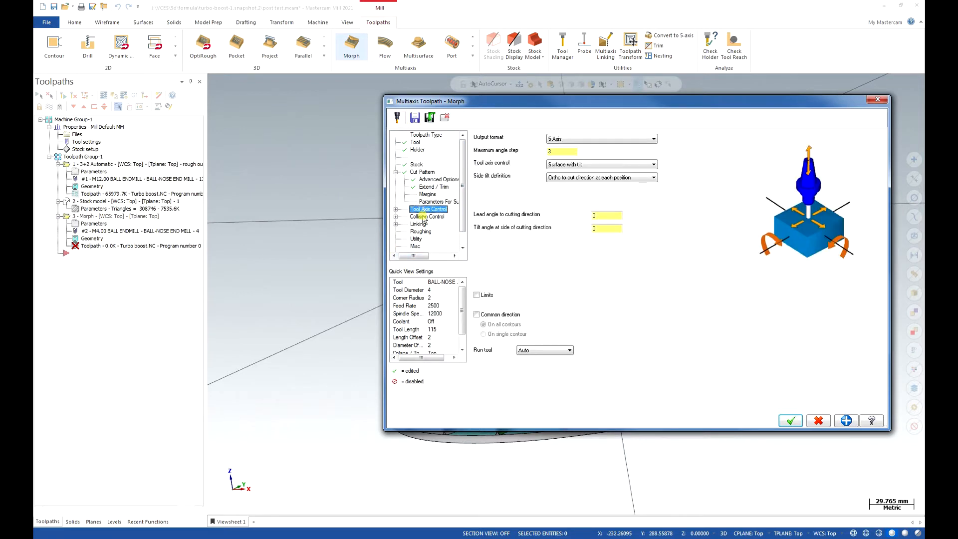
pyautogui.click(424, 218)
pyautogui.click(530, 162)
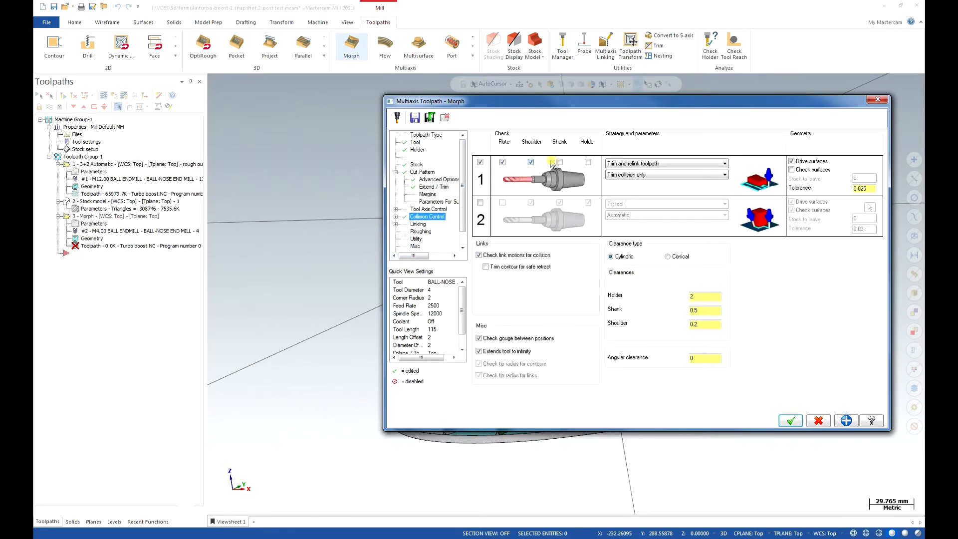
pyautogui.click(588, 162)
pyautogui.click(624, 164)
pyautogui.click(626, 178)
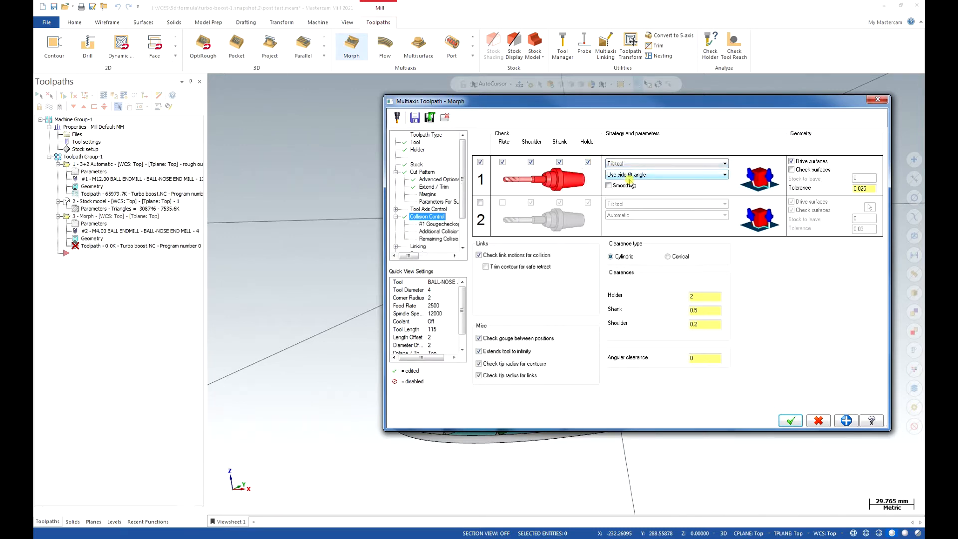
pyautogui.click(686, 179)
pyautogui.click(674, 195)
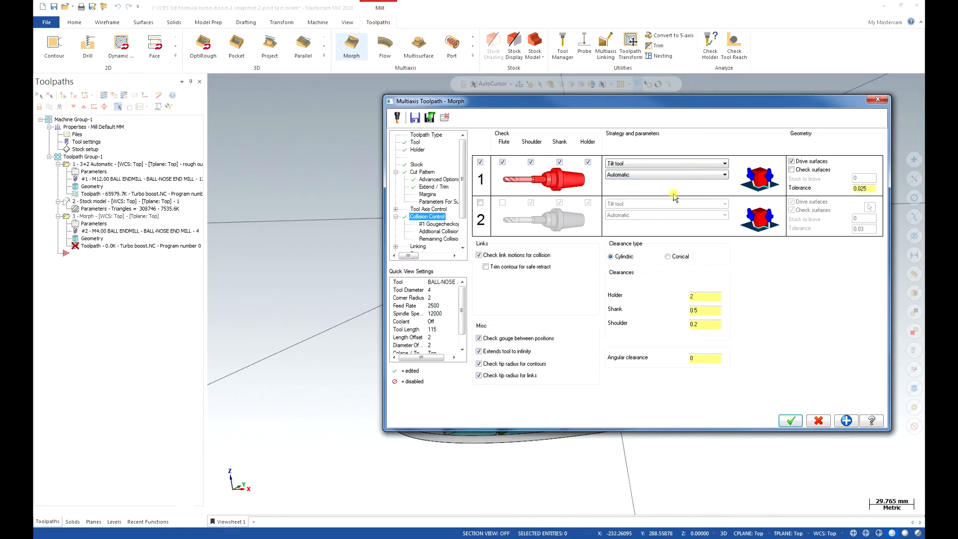
# Enable check surfaces for the first collision check and select the whole impeller body as the check geometry.
pyautogui.click(807, 169)
pyautogui.click(870, 166)
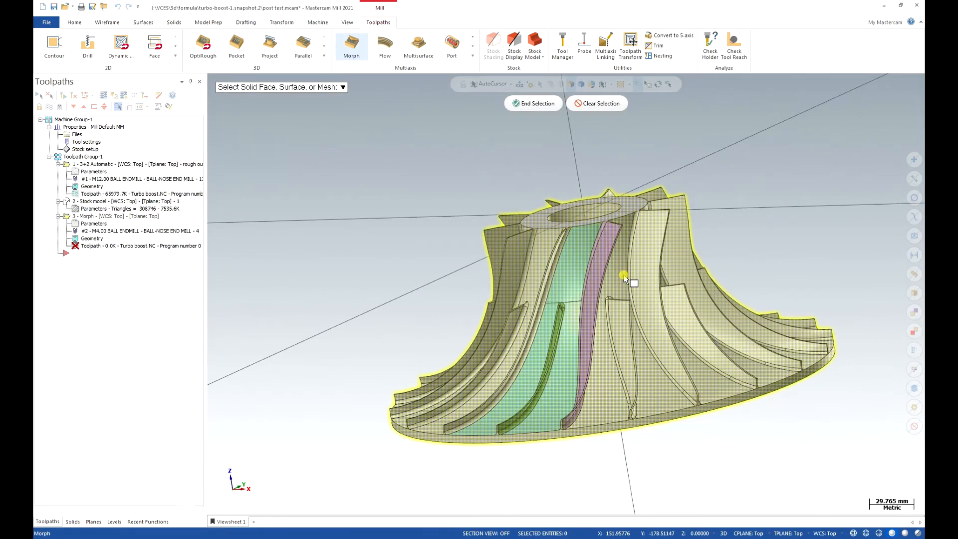
pyautogui.click(539, 104)
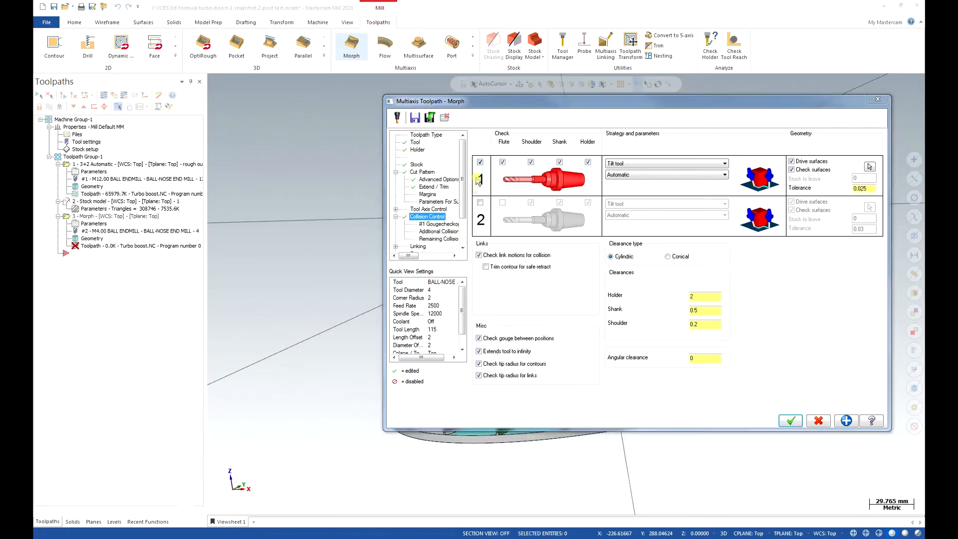
# Set the default link for small gaps to Direct and the small gap size to a value of 15.
pyautogui.click(419, 247)
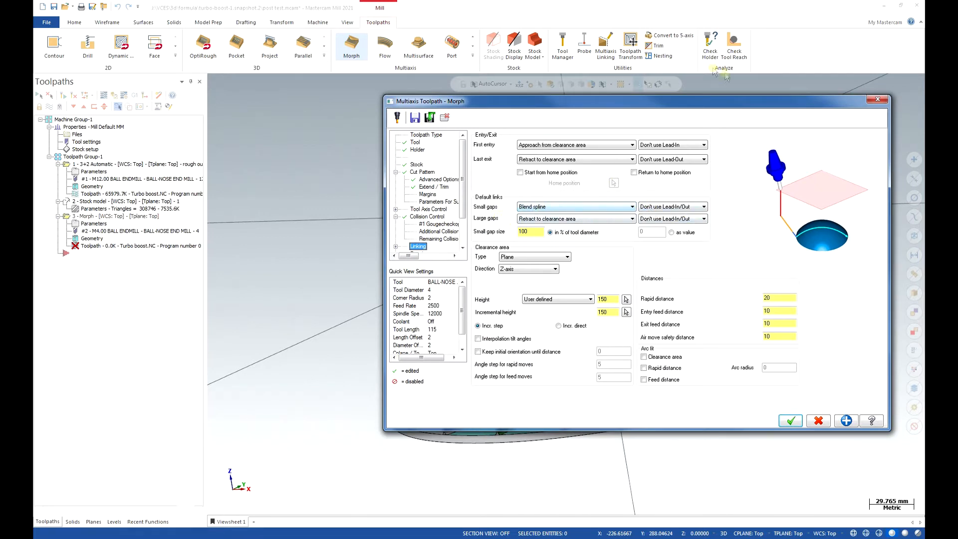
pyautogui.click(593, 211)
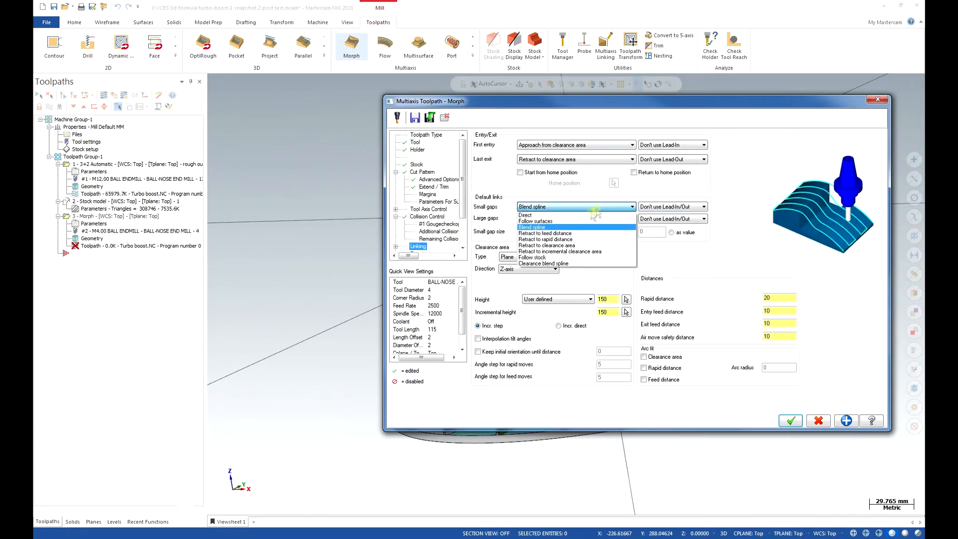
pyautogui.click(585, 220)
pyautogui.click(671, 232)
pyautogui.click(658, 231)
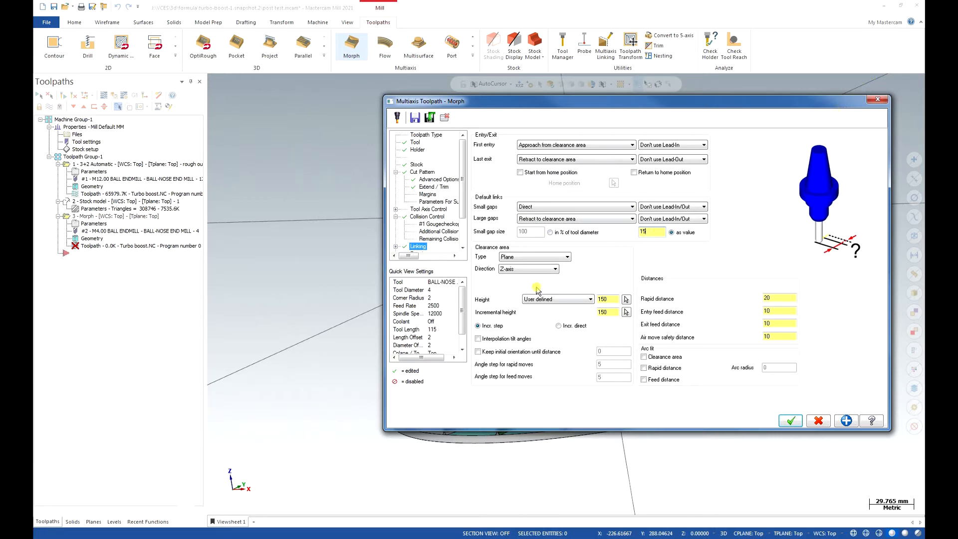
# Set the clearance and incremental heights to 20, entry and exit feed distances to 5, and air move safety distance to 15.
pyautogui.click(608, 300)
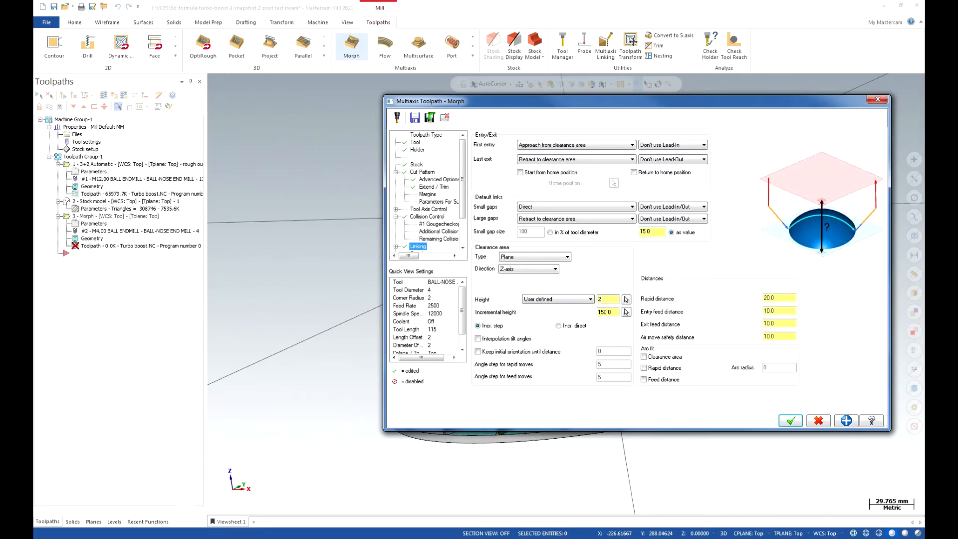
pyautogui.click(606, 312)
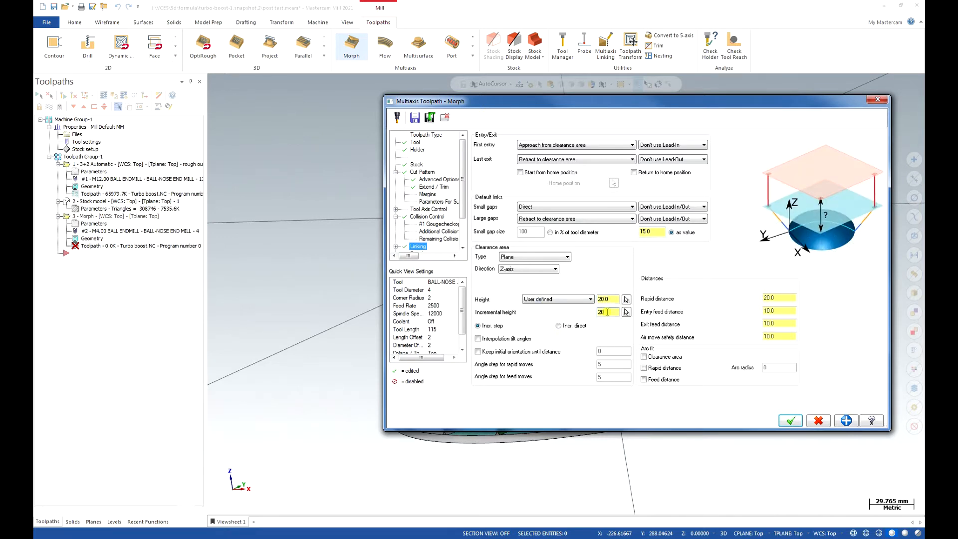
pyautogui.write('20')
pyautogui.click(786, 311)
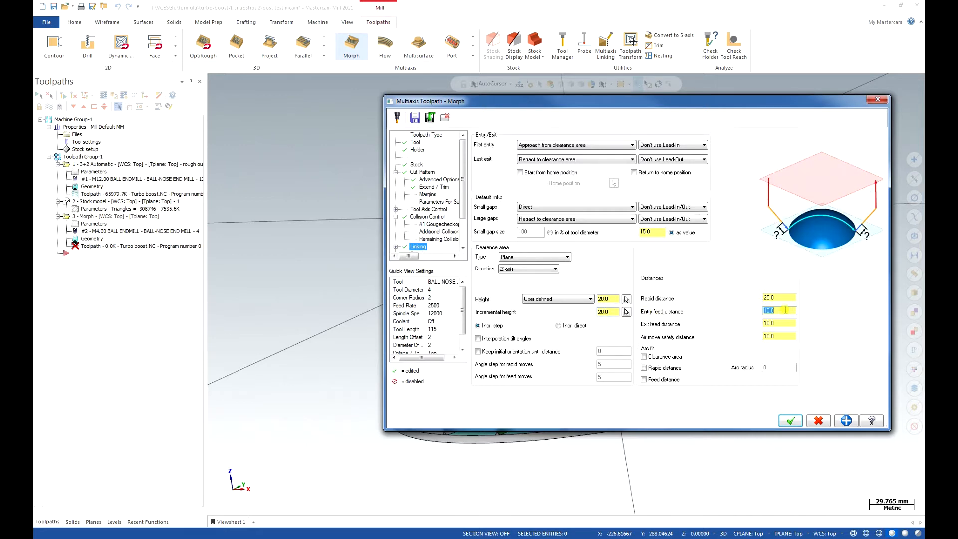
pyautogui.click(788, 323)
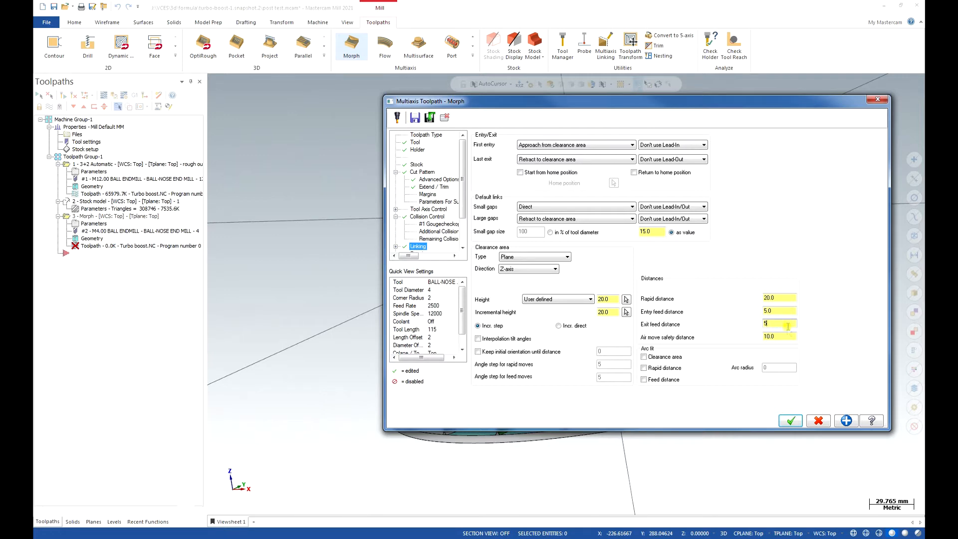
pyautogui.click(788, 335)
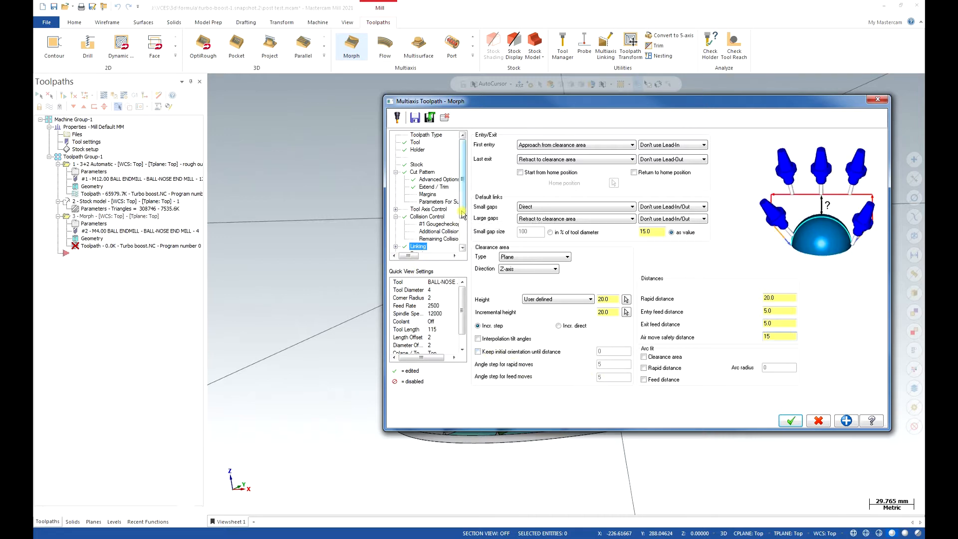
# Enable depth cuts with 6 roughing passes at a spacing of 4.
pyautogui.moveTo(463, 212); pyautogui.dragTo(464, 230)
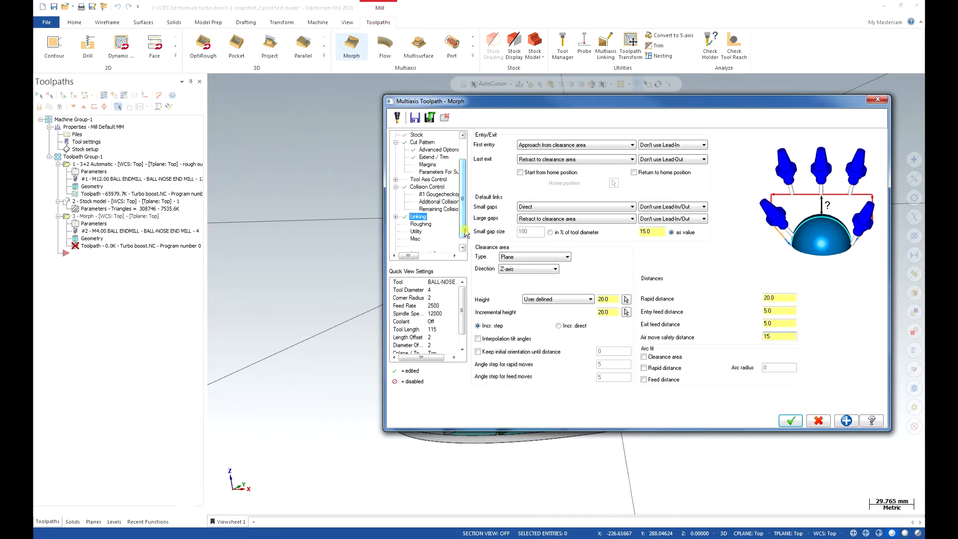
pyautogui.click(422, 224)
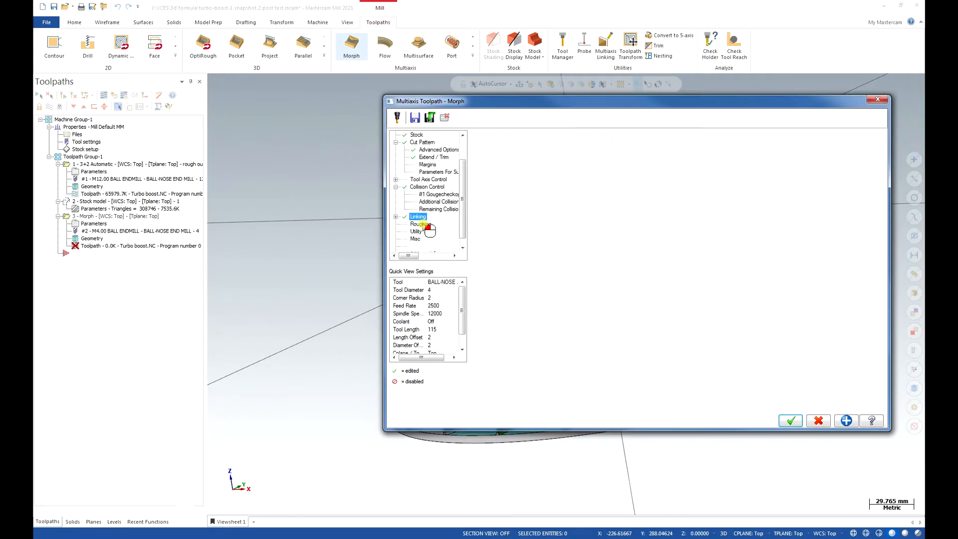
pyautogui.click(479, 134)
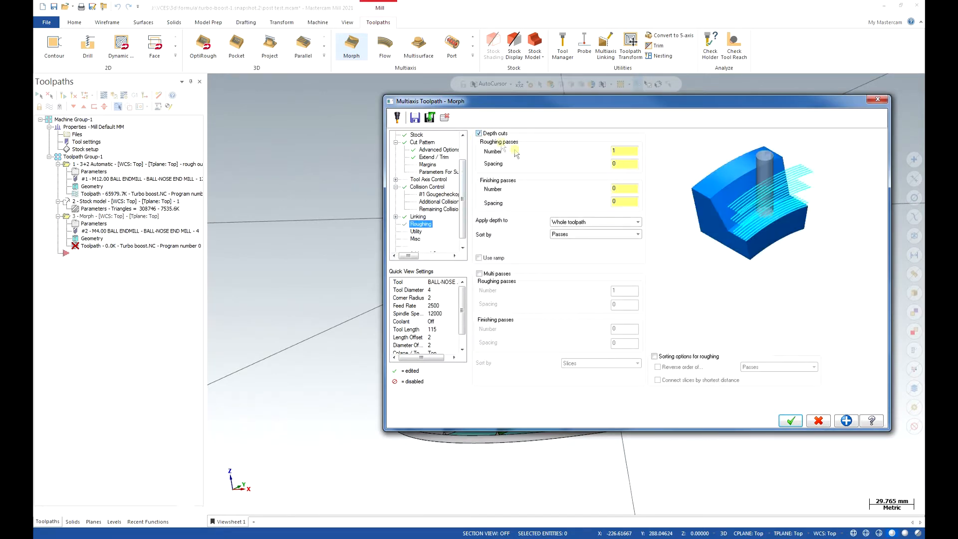
pyautogui.doubleClick(625, 150)
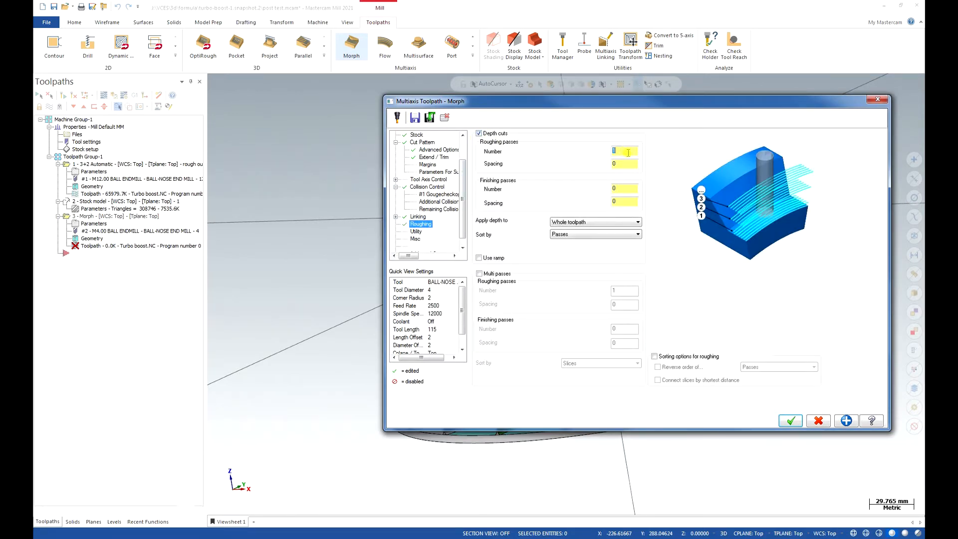
pyautogui.write('6')
pyautogui.doubleClick(629, 162)
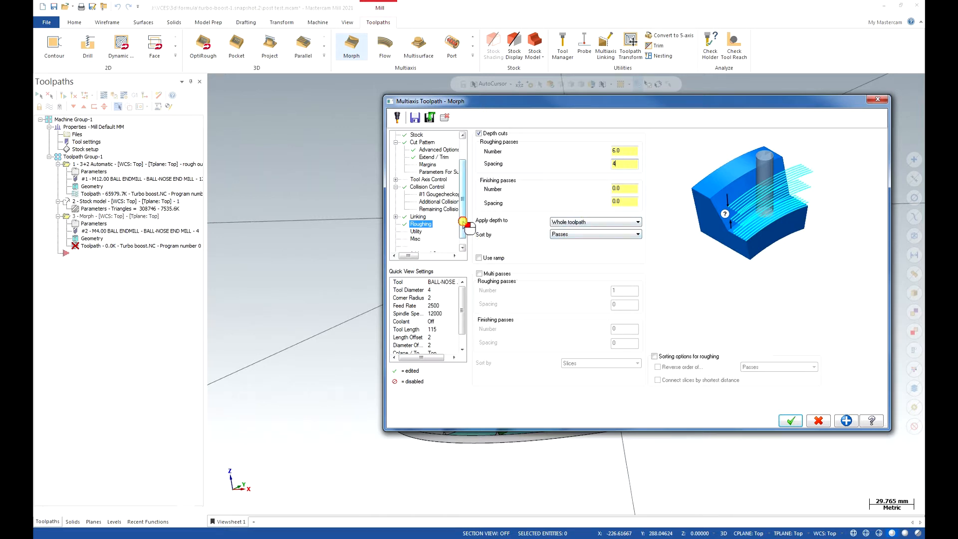
# Turn flood coolant on and accept the Morph parameters to generate the toolpath.
pyautogui.scroll(-1, 457, 239)
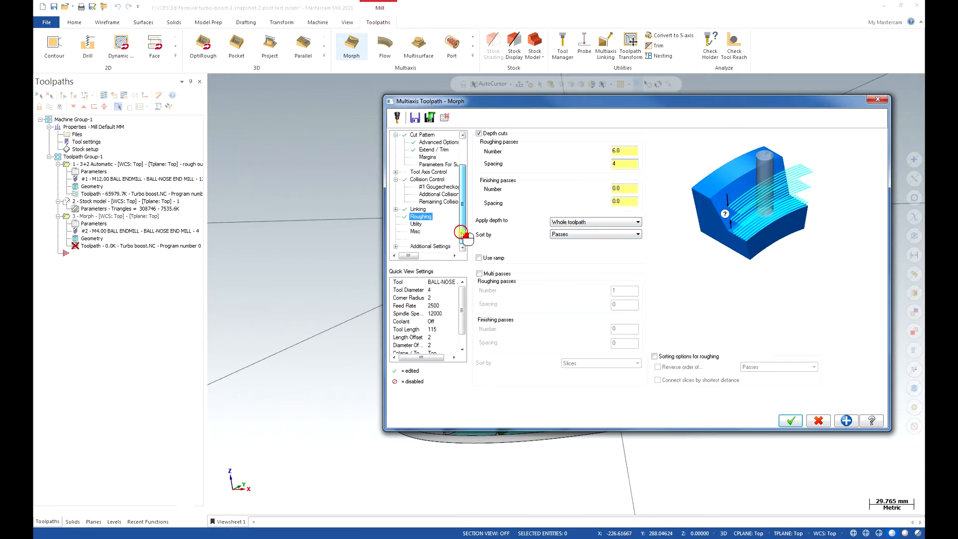
pyautogui.click(396, 246)
pyautogui.click(429, 217)
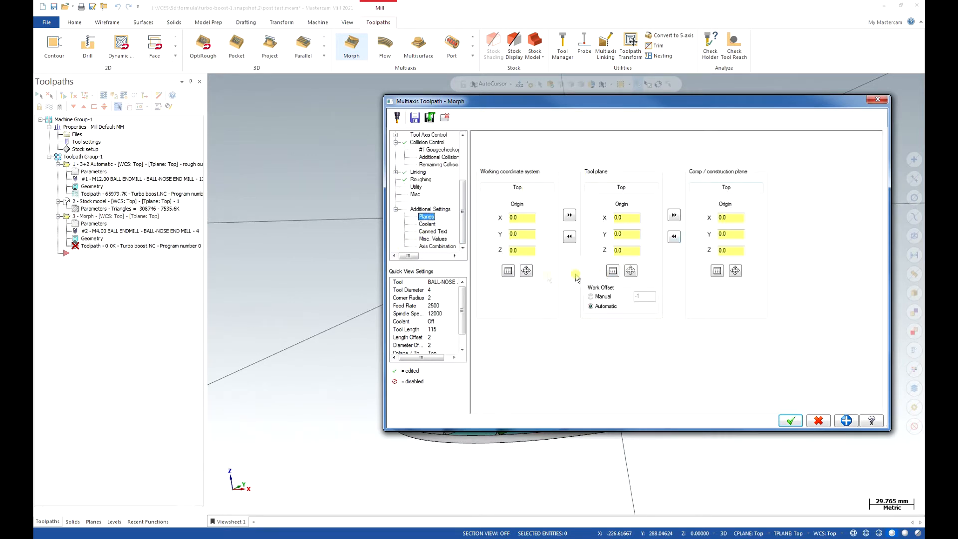
pyautogui.click(427, 223)
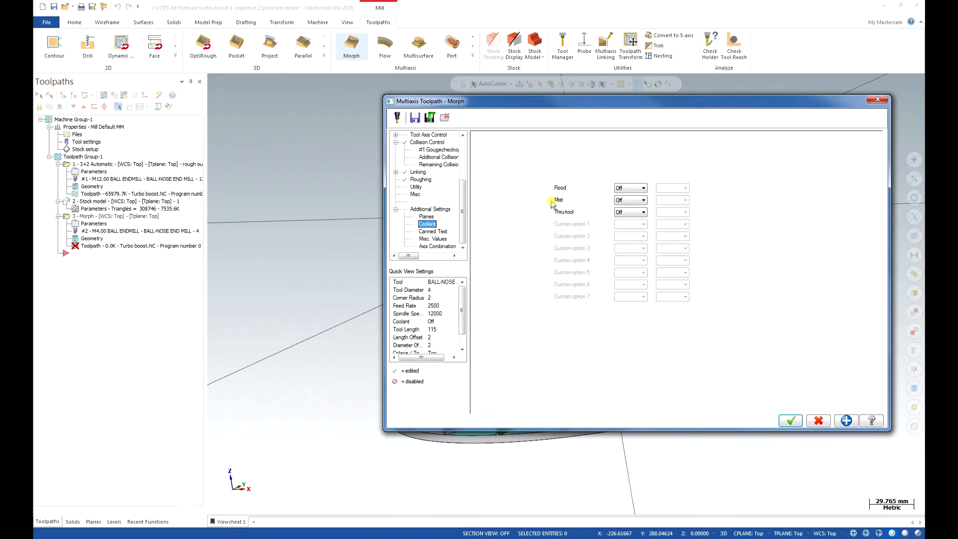
pyautogui.click(630, 188)
pyautogui.click(622, 202)
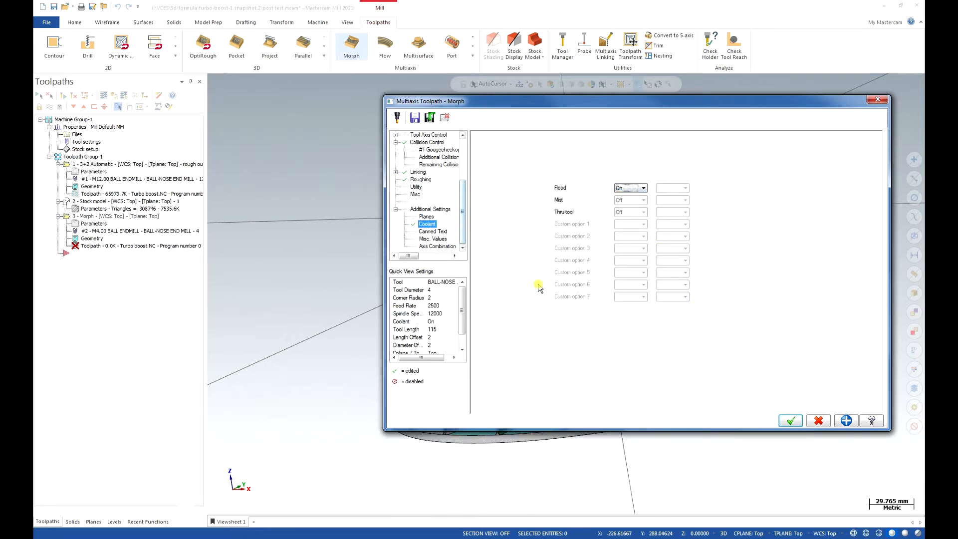
pyautogui.click(788, 423)
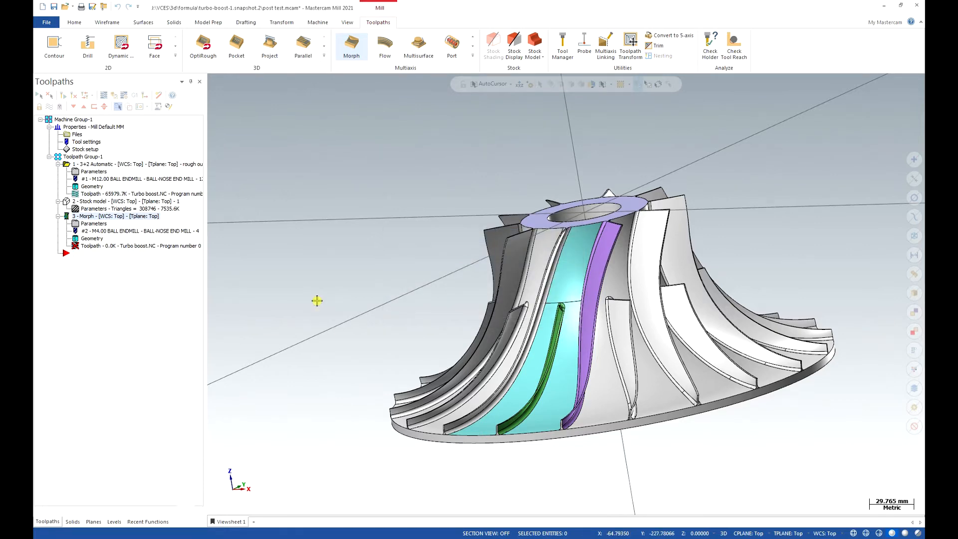
# Examine the Morph toolpath on the upper cyan hub surface from several angles and compare it with the roughed stock model.
pyautogui.moveTo(580, 353); pyautogui.dragTo(554, 324, button='middle')
pyautogui.scroll(5, 555, 323)
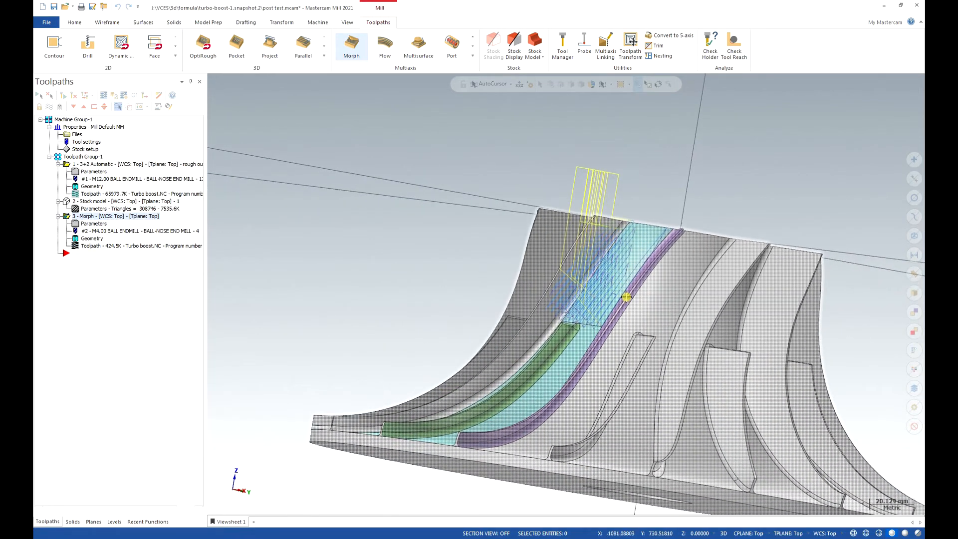
pyautogui.scroll(3, 643, 296)
pyautogui.moveTo(609, 311); pyautogui.dragTo(659, 315, button='middle')
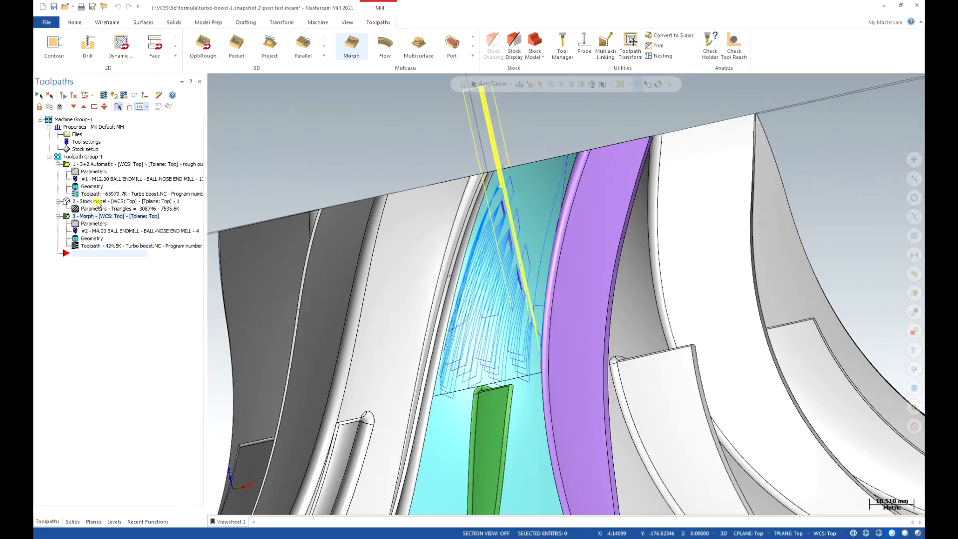
pyautogui.click(98, 202)
pyautogui.moveTo(342, 242); pyautogui.dragTo(425, 258, button='middle')
pyautogui.moveTo(396, 220); pyautogui.dragTo(383, 256, button='middle')
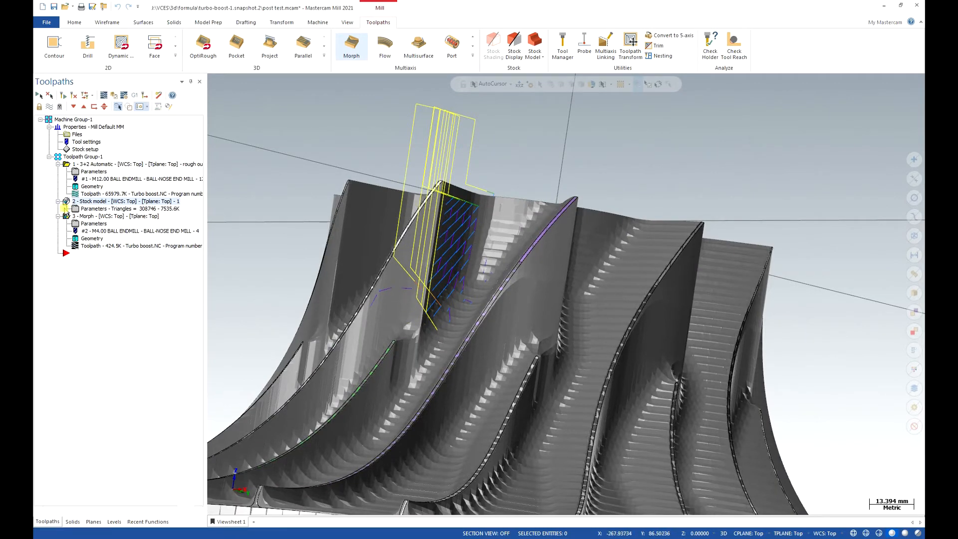
pyautogui.click(85, 216)
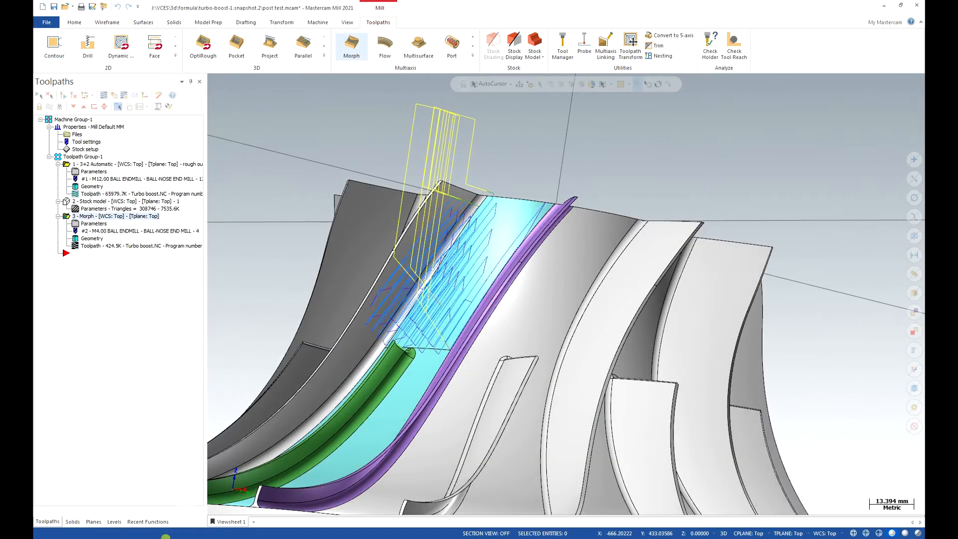
pyautogui.click(222, 523)
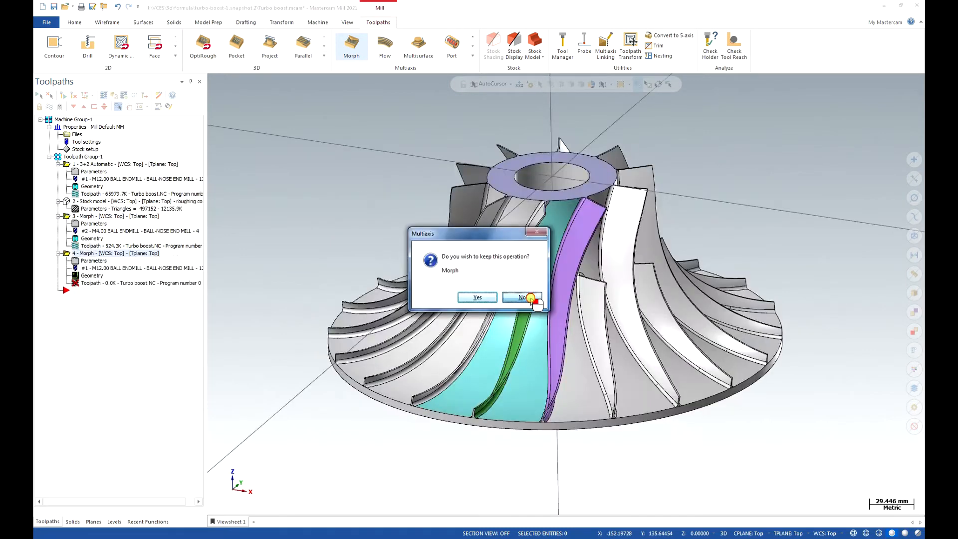
pyautogui.press('Return')
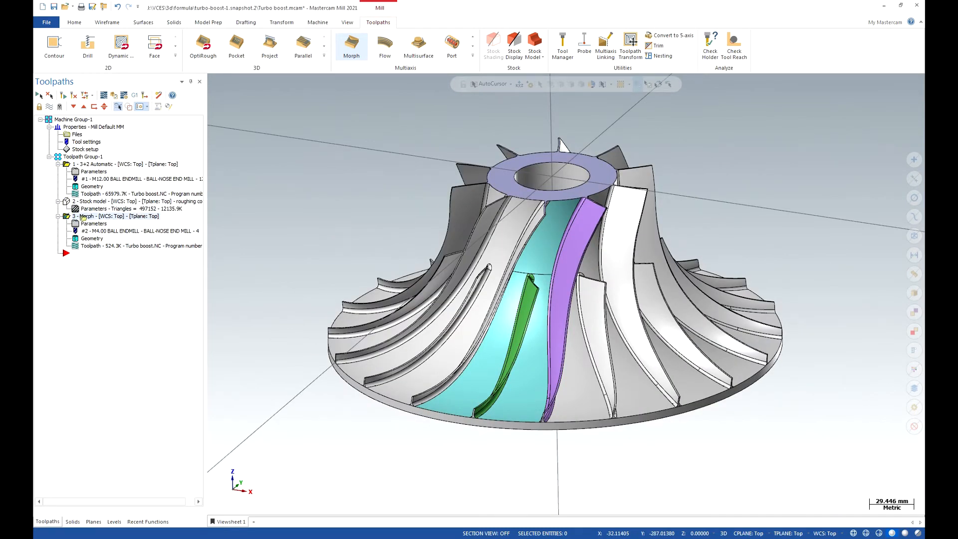
# Duplicate the Morph operation directly after the original and open the copy's parameters.
pyautogui.moveTo(84, 216); pyautogui.dragTo(97, 218, button='right')
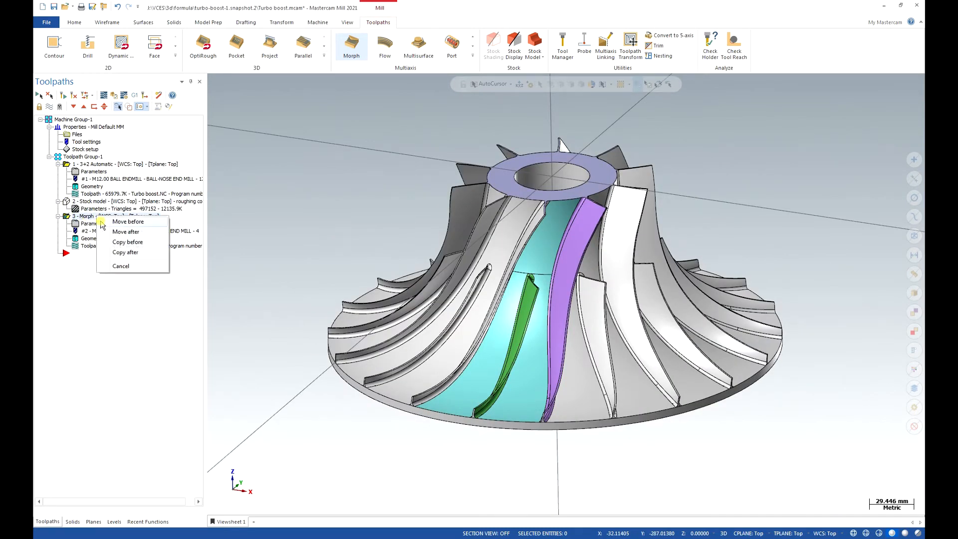
pyautogui.click(133, 253)
pyautogui.click(92, 268)
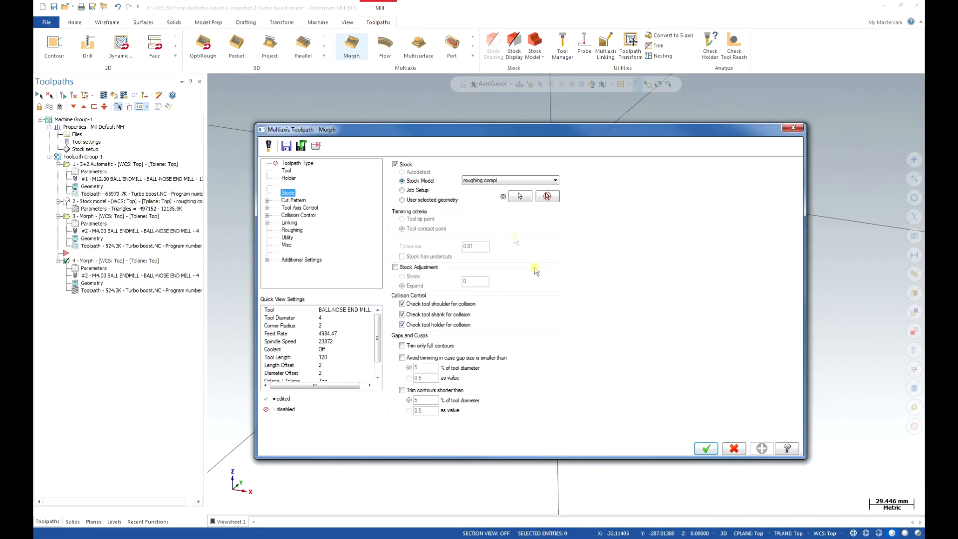
# Clear the copied operation's Pattern From curve, Pattern To geometry and drive surfaces in the cut pattern.
pyautogui.click(290, 201)
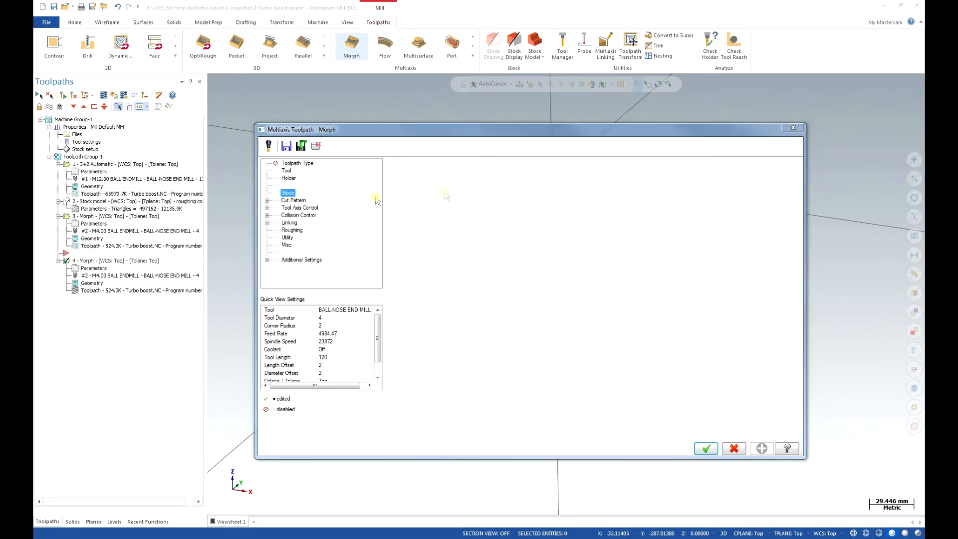
pyautogui.click(633, 177)
pyautogui.click(642, 218)
pyautogui.click(642, 254)
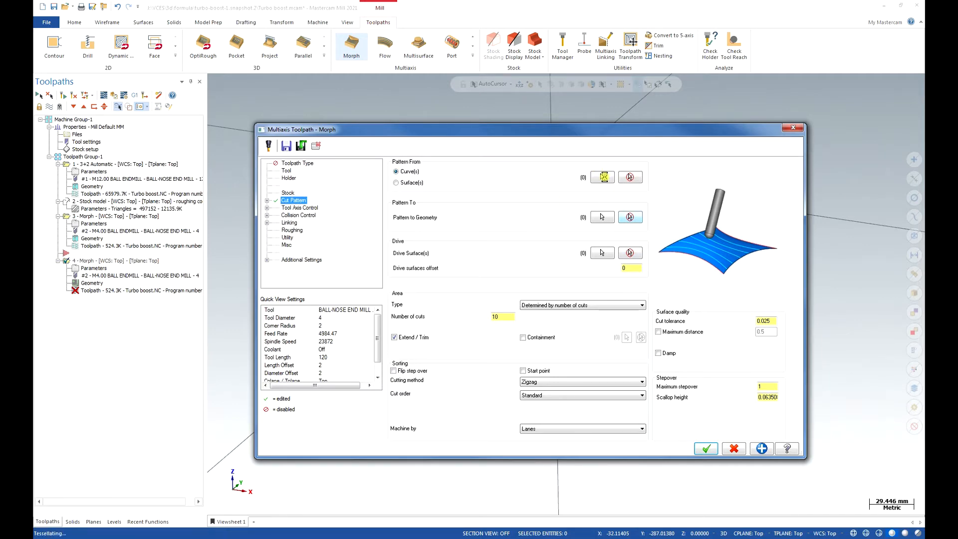
# Try to chain the green splitter blade's hub edge from the outer rim as the Pattern From curve.
pyautogui.click(605, 178)
pyautogui.moveTo(481, 384); pyautogui.dragTo(496, 422, button='middle')
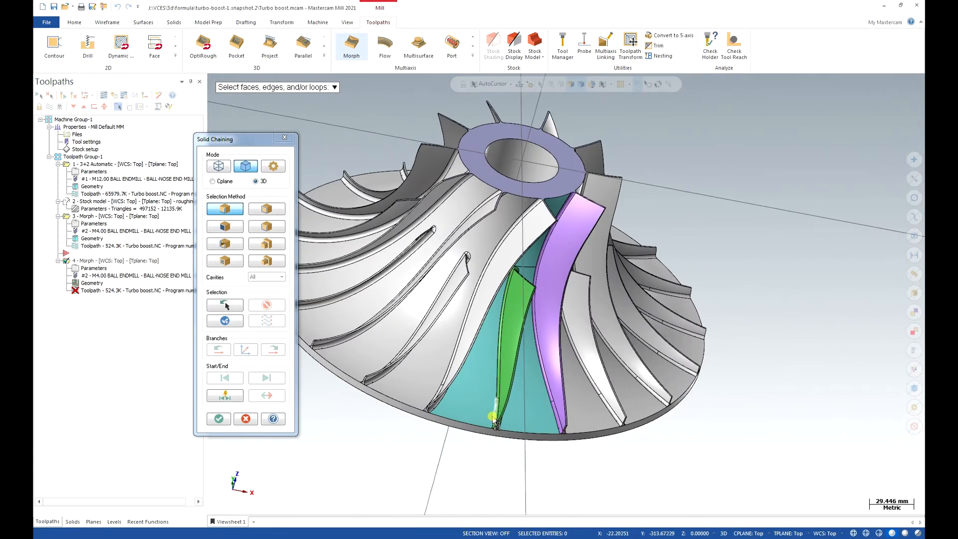
pyautogui.scroll(7, 493, 425)
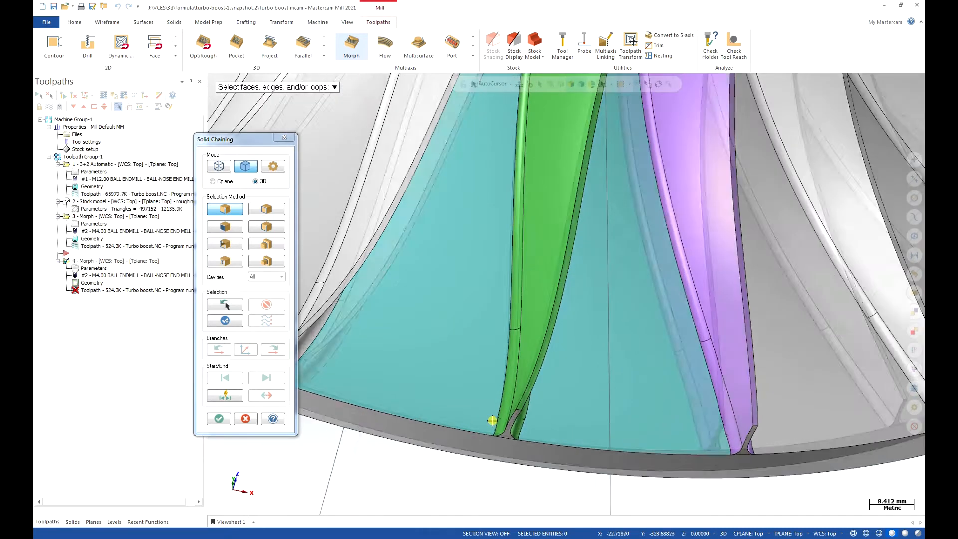
pyautogui.click(493, 423)
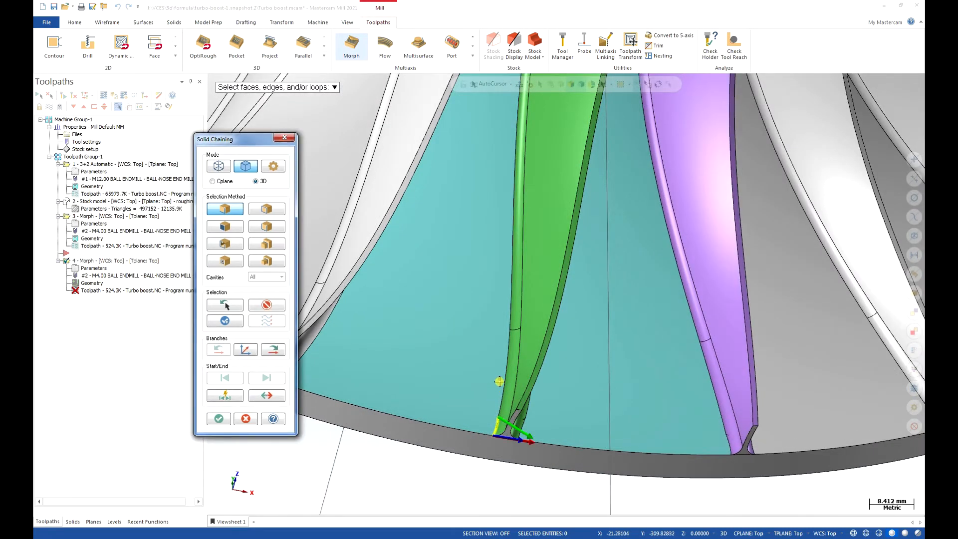
pyautogui.click(509, 306)
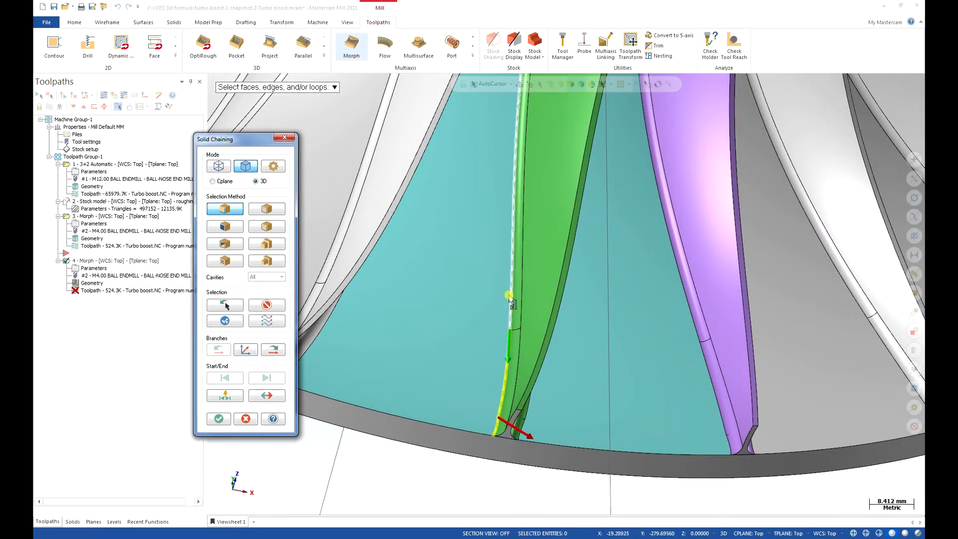
pyautogui.click(267, 304)
# Change the chaining tolerance in the chaining options and clear the partial chain on the green blade.
pyautogui.click(273, 167)
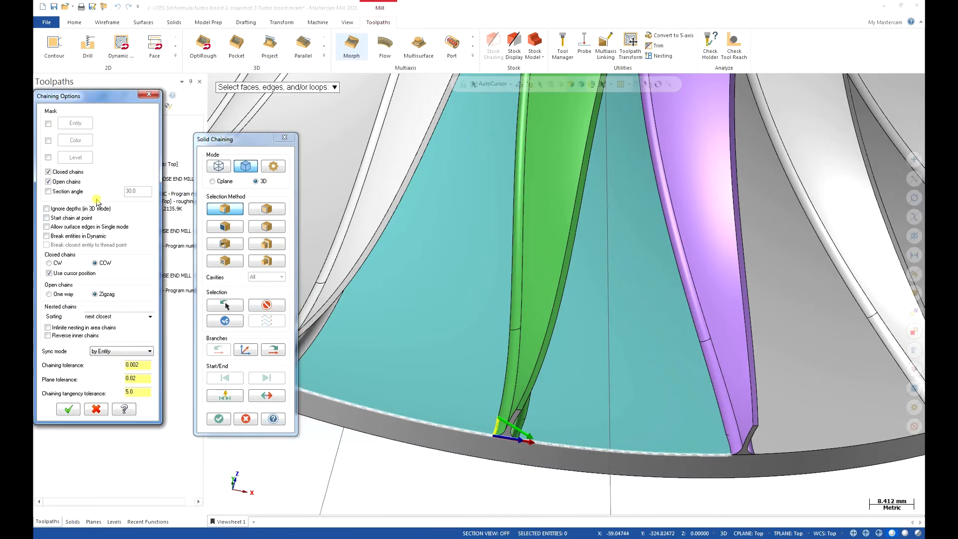
pyautogui.moveTo(141, 365); pyautogui.dragTo(134, 365)
pyautogui.write('1')
pyautogui.click(69, 410)
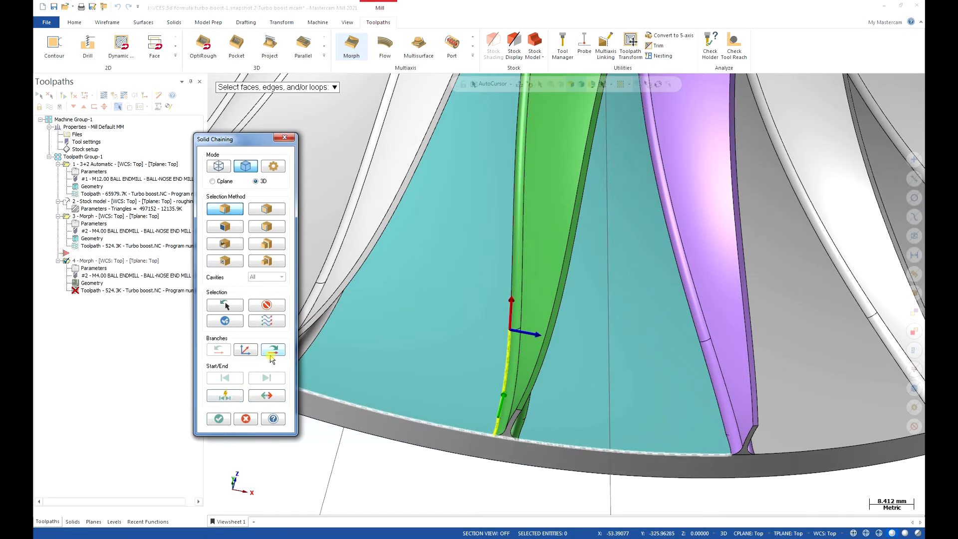
pyautogui.click(268, 320)
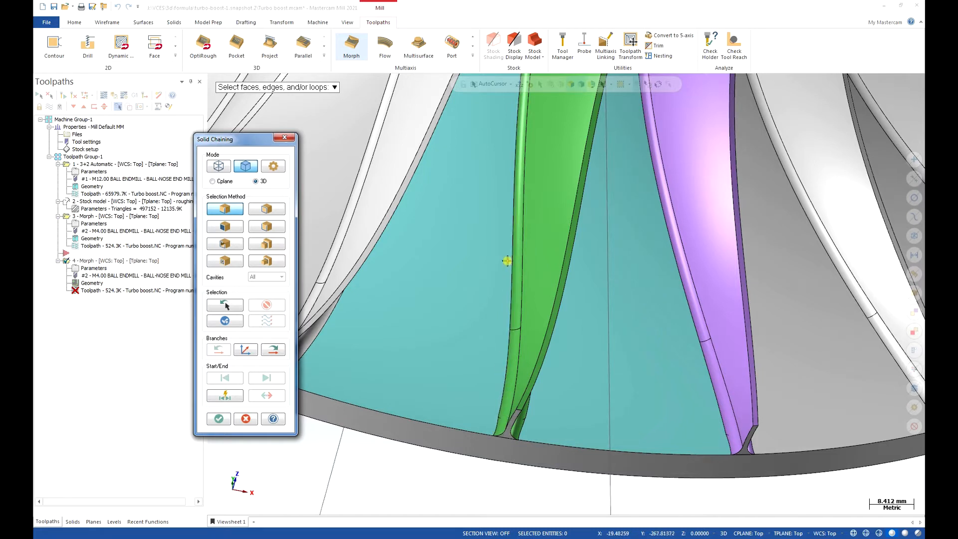
# Chain the green blade's hub edge from the outer rim up one side and around its rounded leading end.
pyautogui.click(509, 340)
pyautogui.click(496, 429)
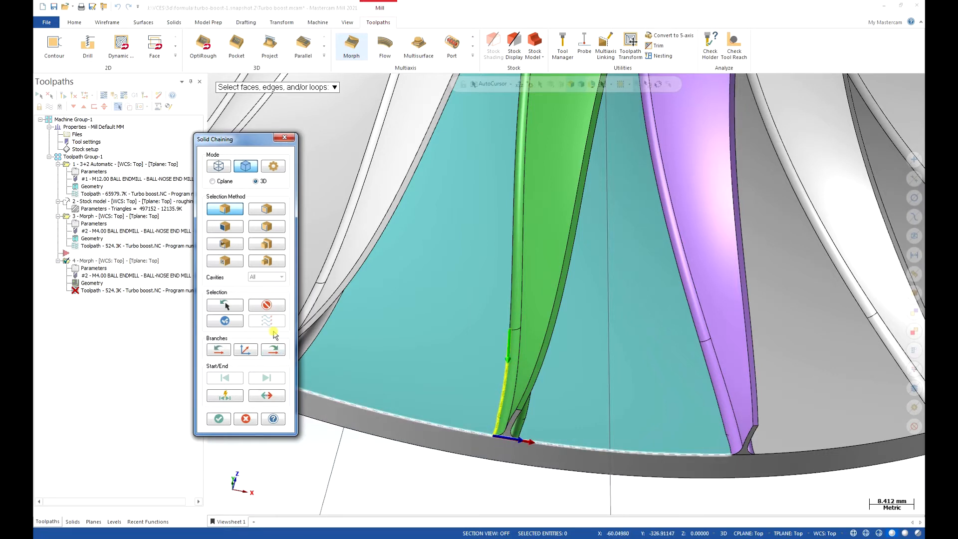
pyautogui.click(516, 244)
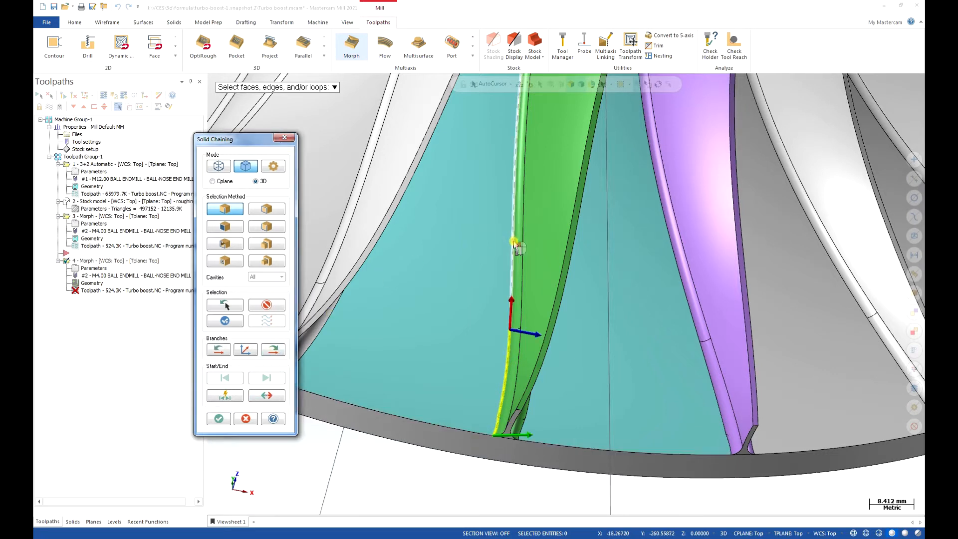
pyautogui.scroll(-6, 541, 310)
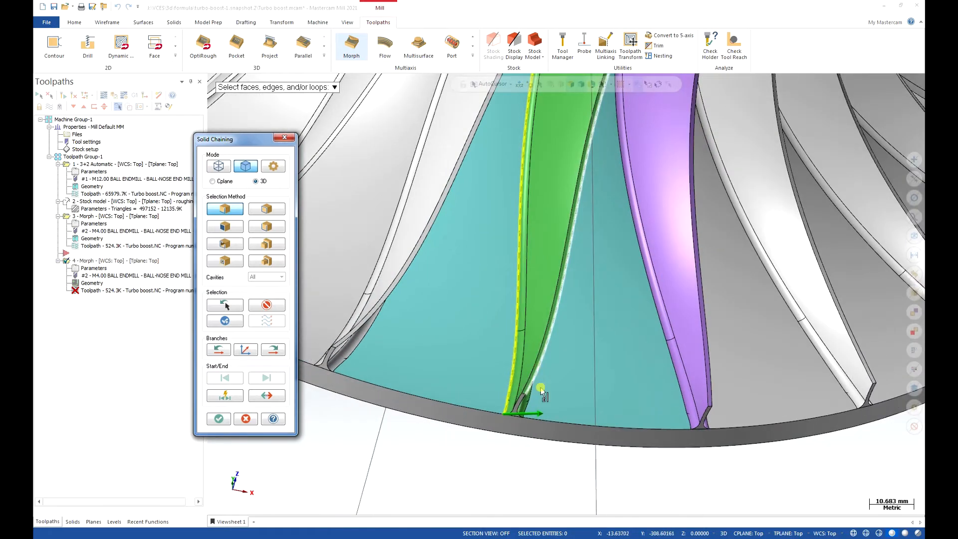
pyautogui.scroll(9, 554, 178)
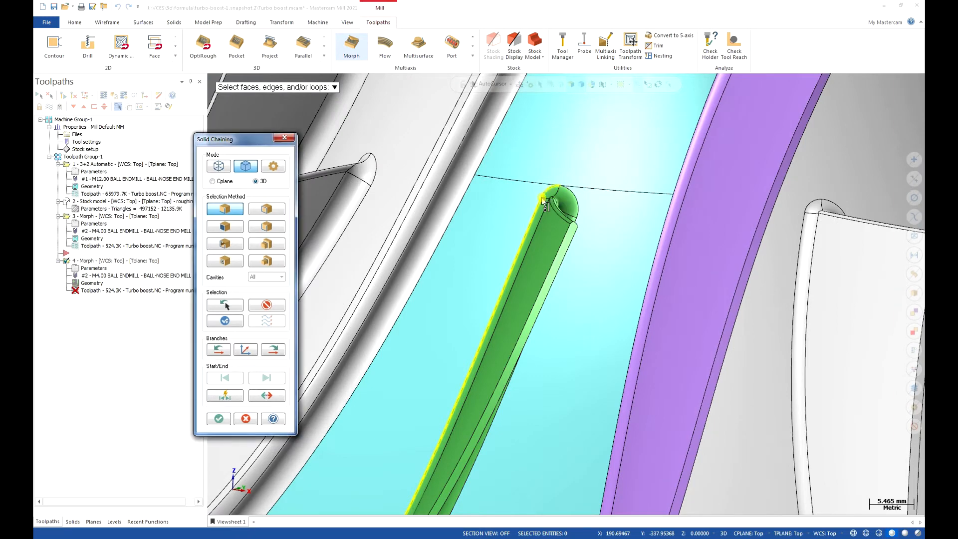
pyautogui.click(574, 197)
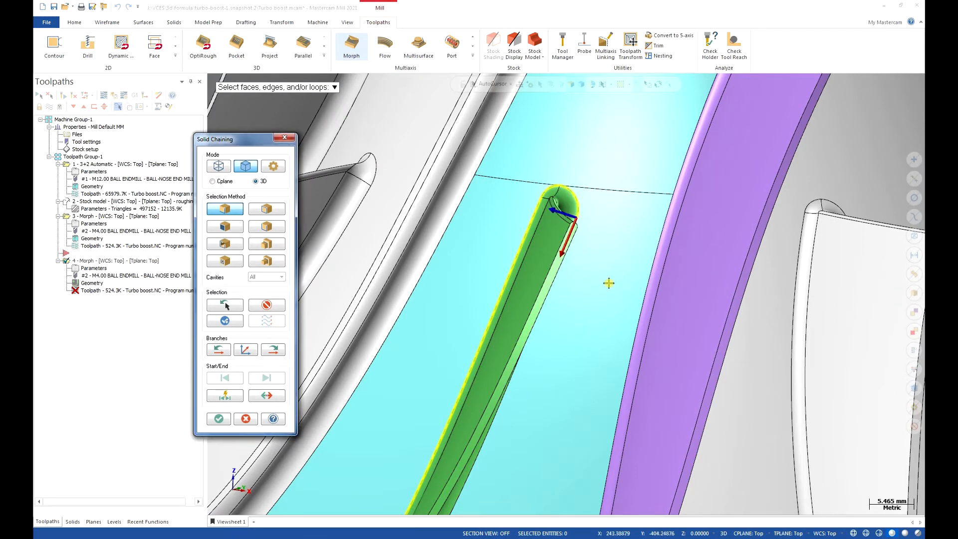
# Continue the chain down the green blade's opposite side to the rim and accept it as the Pattern From curve.
pyautogui.moveTo(574, 254); pyautogui.dragTo(588, 265, button='middle')
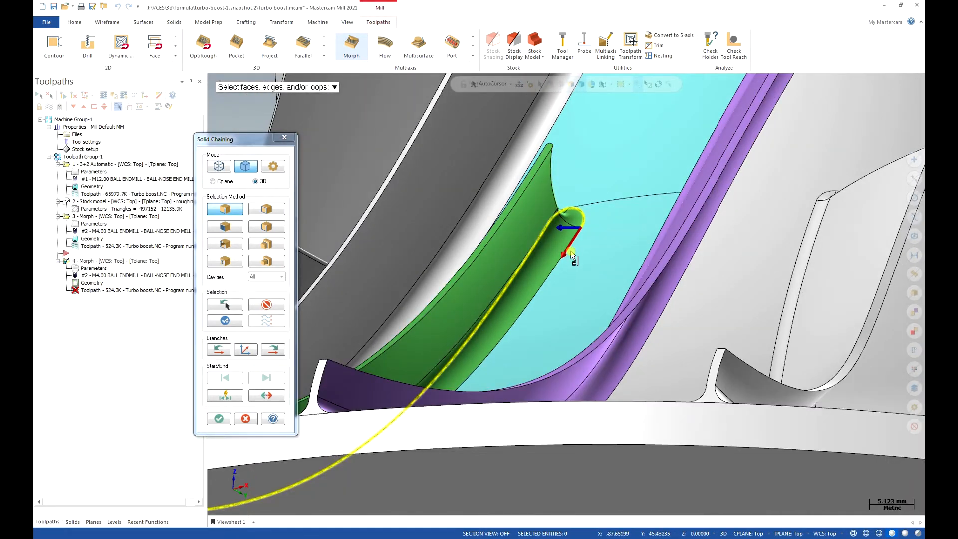
pyautogui.click(582, 229)
pyautogui.scroll(-5, 665, 223)
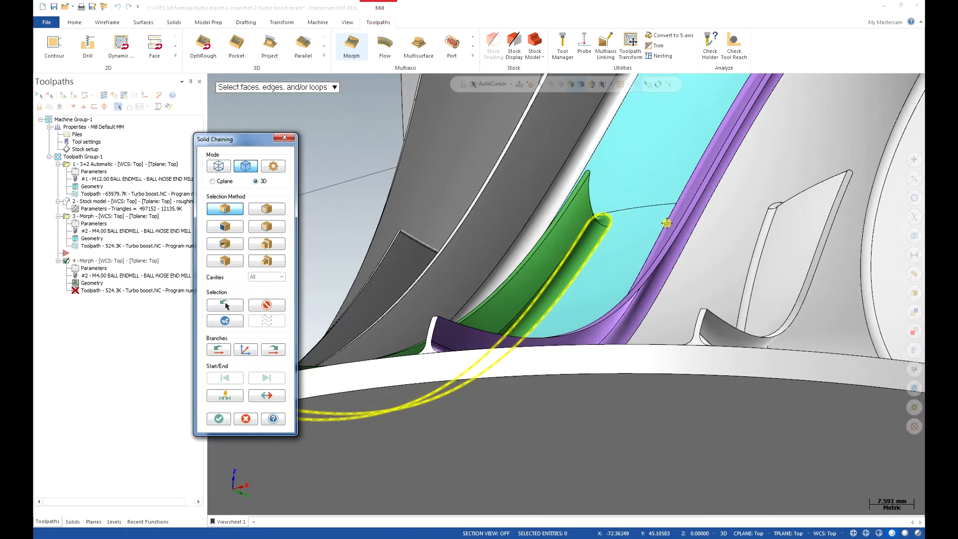
pyautogui.moveTo(514, 385); pyautogui.dragTo(548, 428, button='middle')
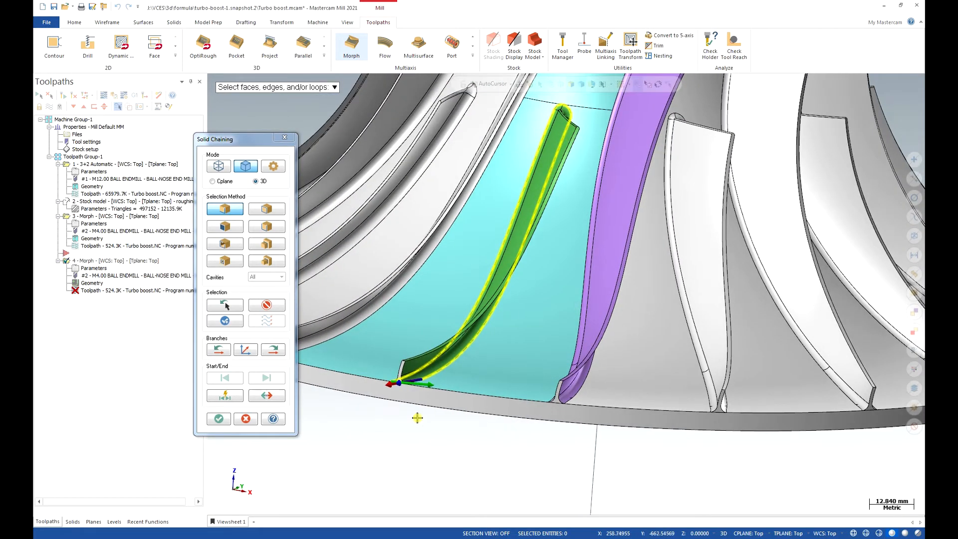
pyautogui.scroll(5, 450, 382)
pyautogui.scroll(2, 450, 382)
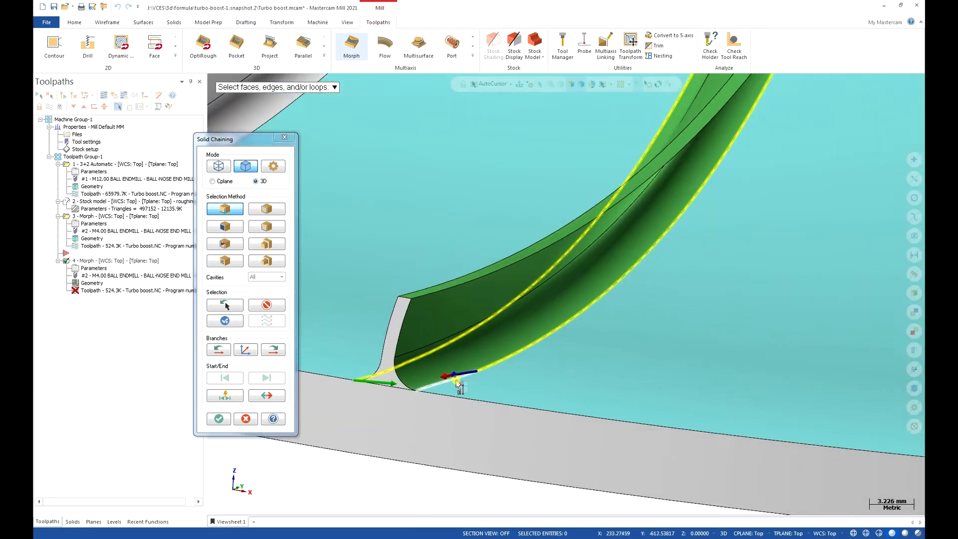
pyautogui.click(450, 382)
pyautogui.scroll(-3, 551, 300)
pyautogui.click(229, 417)
# For the Pattern To geometry, chain the neighbouring white blade's hub edge from the rim upward and across the cyan surface's upper edge.
pyautogui.click(602, 218)
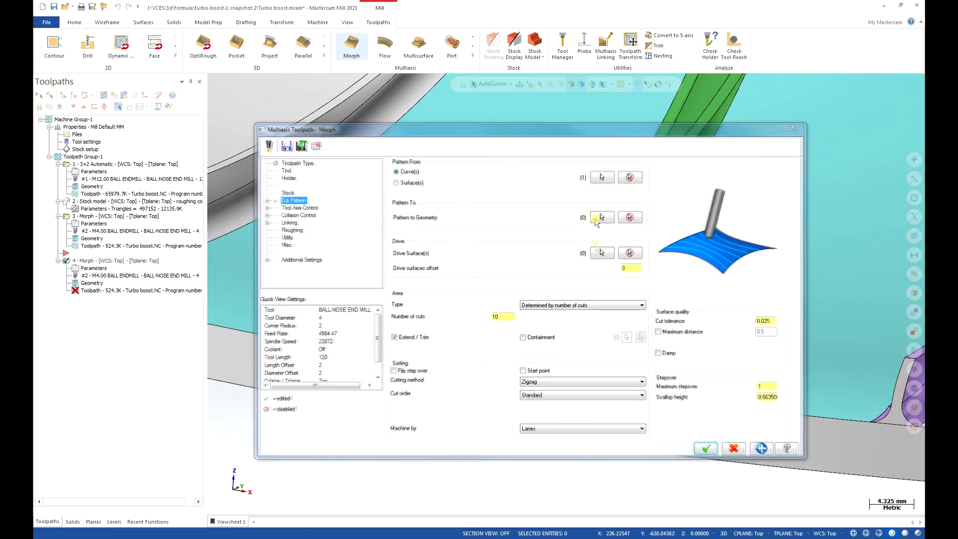
pyautogui.scroll(-3, 605, 305)
pyautogui.moveTo(605, 306); pyautogui.dragTo(565, 325, button='middle')
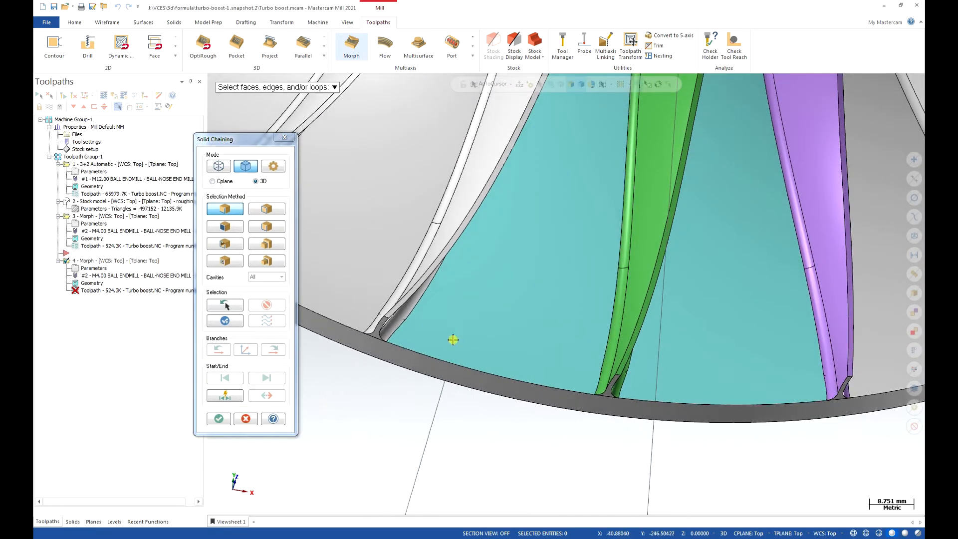
pyautogui.click(394, 340)
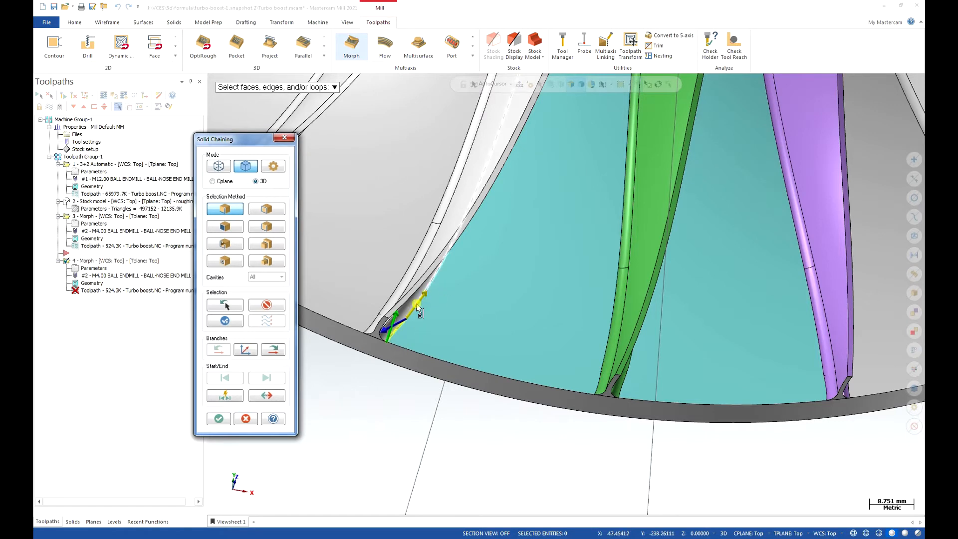
pyautogui.click(417, 310)
pyautogui.scroll(-3, 368, 364)
pyautogui.moveTo(363, 368); pyautogui.dragTo(464, 188, button='middle')
pyautogui.scroll(-3, 424, 260)
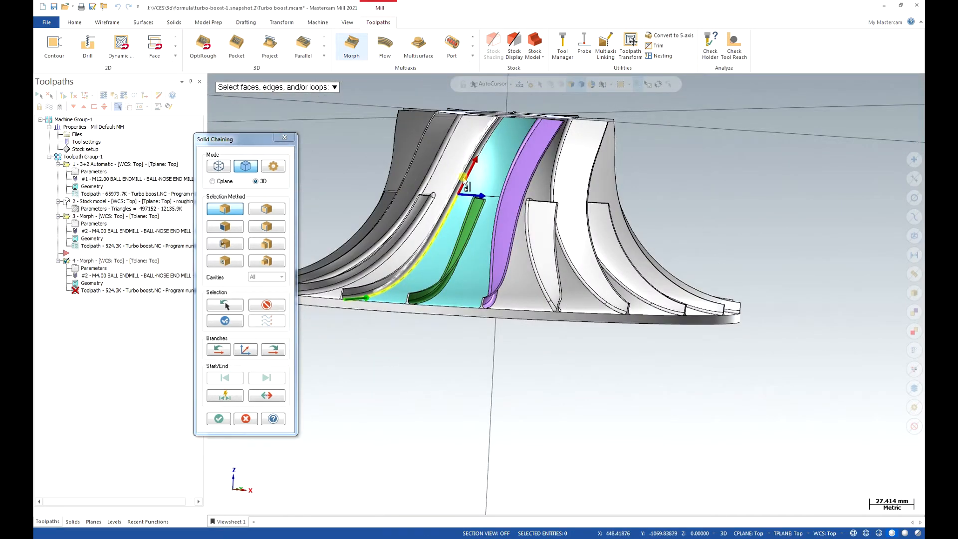
pyautogui.click(523, 119)
pyautogui.click(505, 118)
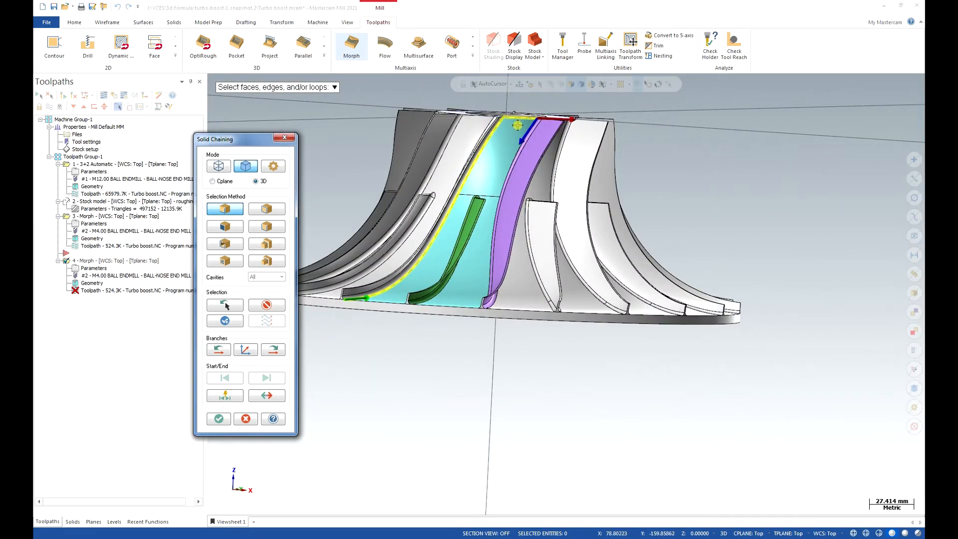
# Continue the chain down the purple blade's hub edge to the rim and accept it as the Pattern To geometry.
pyautogui.click(525, 140)
pyautogui.click(486, 301)
pyautogui.moveTo(487, 301); pyautogui.dragTo(502, 359, button='middle')
pyautogui.scroll(4, 502, 360)
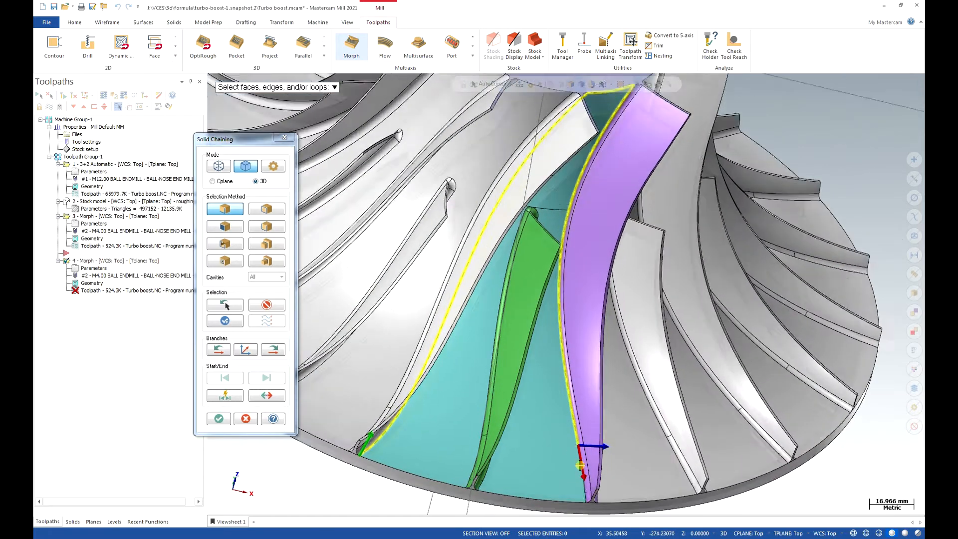
pyautogui.scroll(-2, 546, 300)
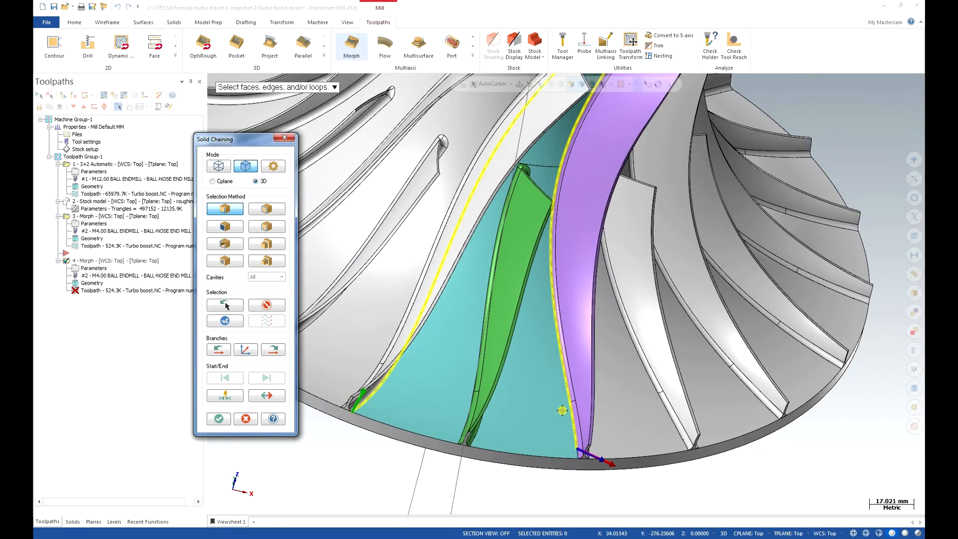
pyautogui.click(577, 455)
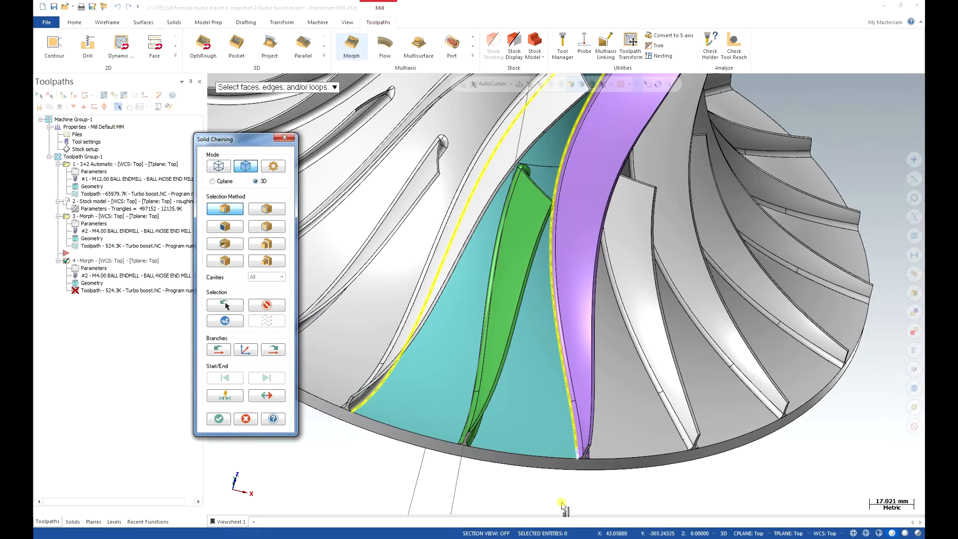
pyautogui.click(220, 419)
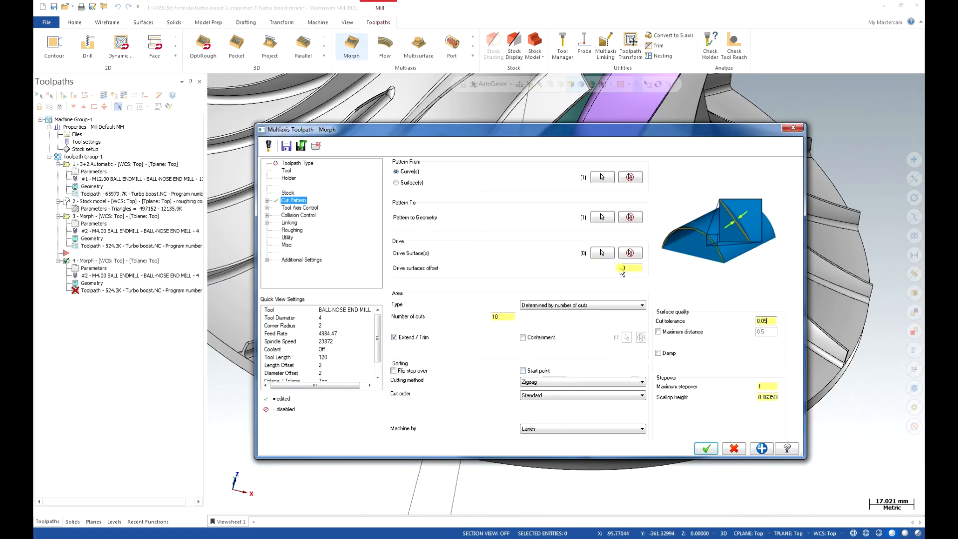
# Set the cut tolerance to 0.05 and drive surfaces offset to 0.3, and select the two cyan hub surfaces as drive surfaces.
pyautogui.click(625, 268)
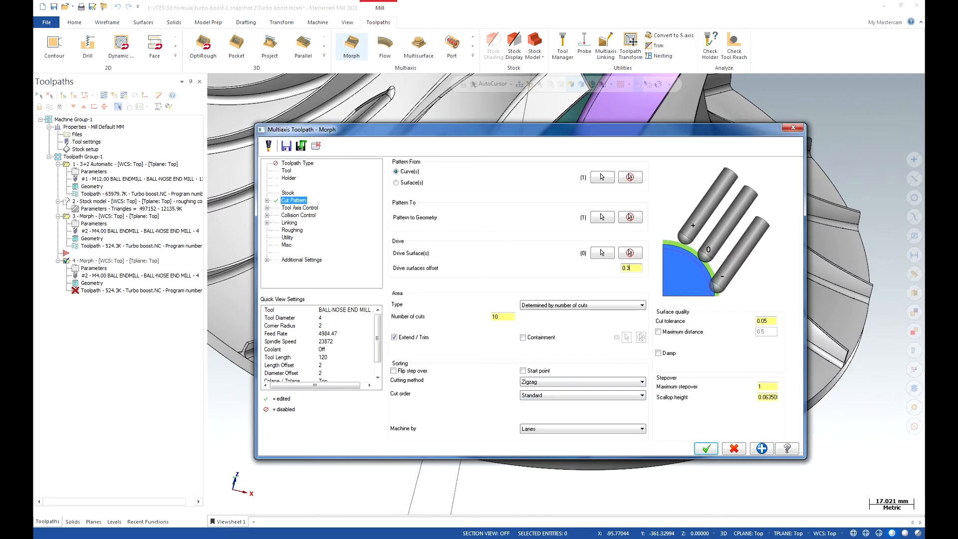
pyautogui.click(602, 253)
pyautogui.click(545, 151)
pyautogui.moveTo(541, 201); pyautogui.dragTo(510, 127, button='middle')
pyautogui.click(532, 103)
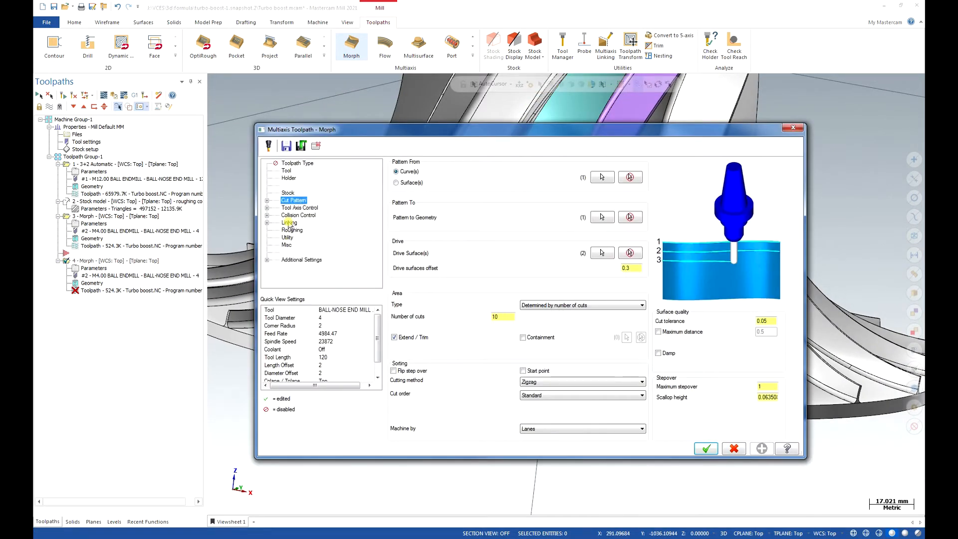
# Set the Morph's end tangential extension to 2 in the Extend/Trim settings and generate the toolpath.
pyautogui.click(288, 223)
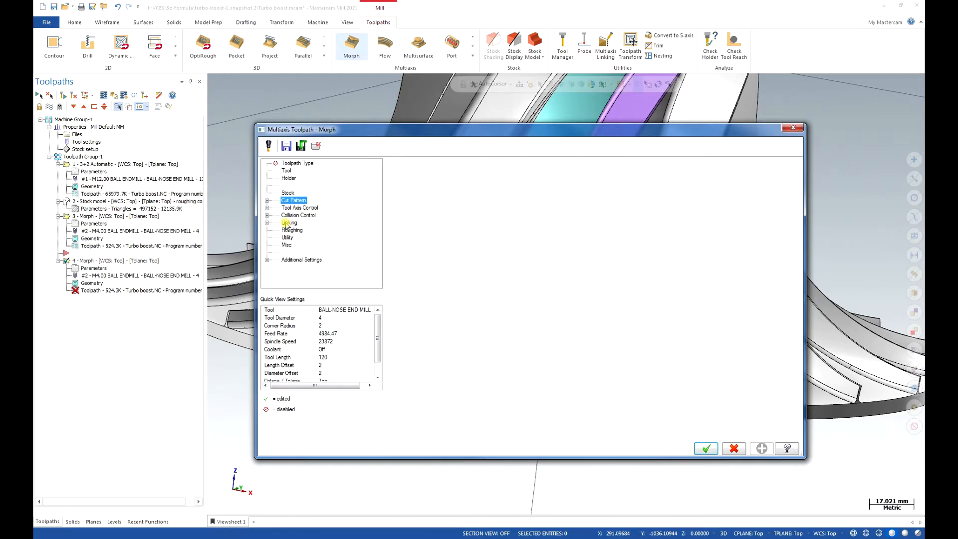
pyautogui.click(267, 201)
pyautogui.click(306, 216)
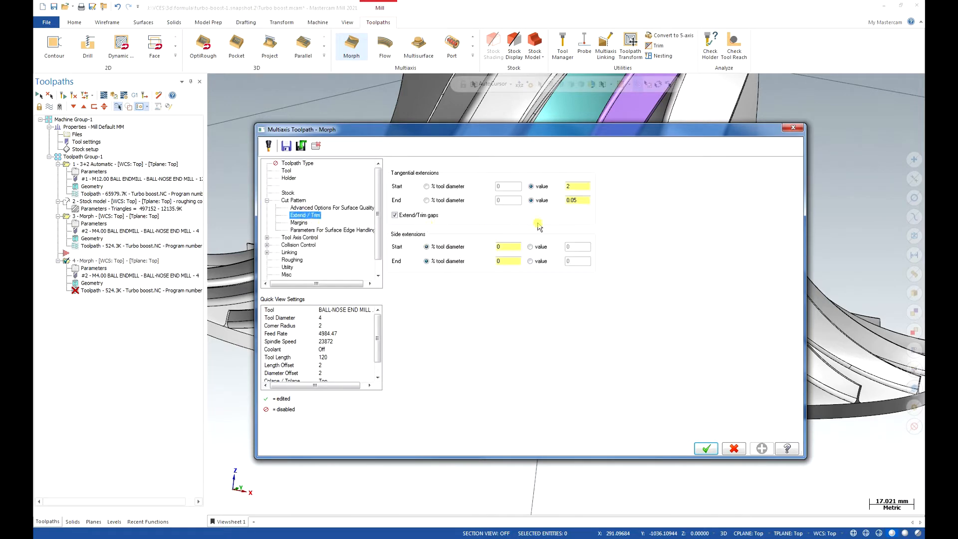
pyautogui.click(577, 199)
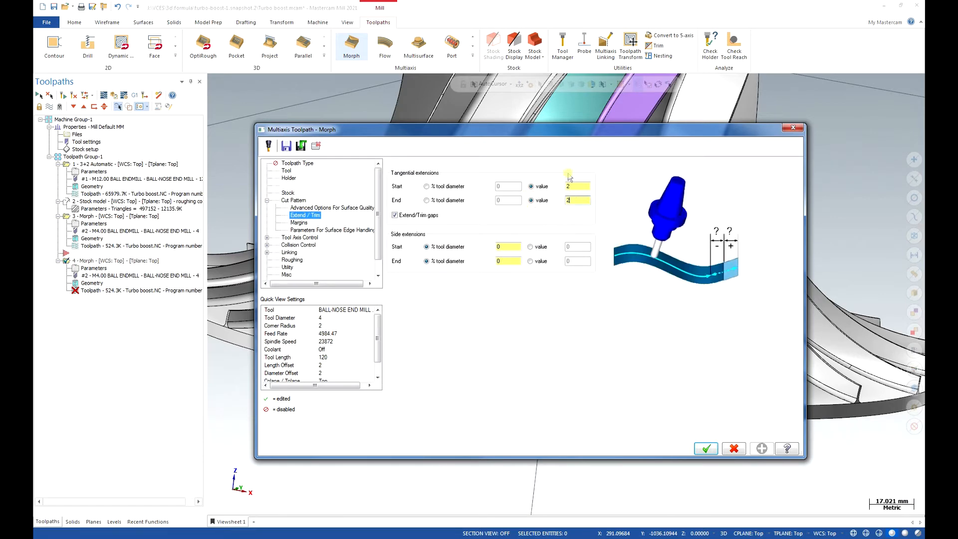
pyautogui.click(704, 448)
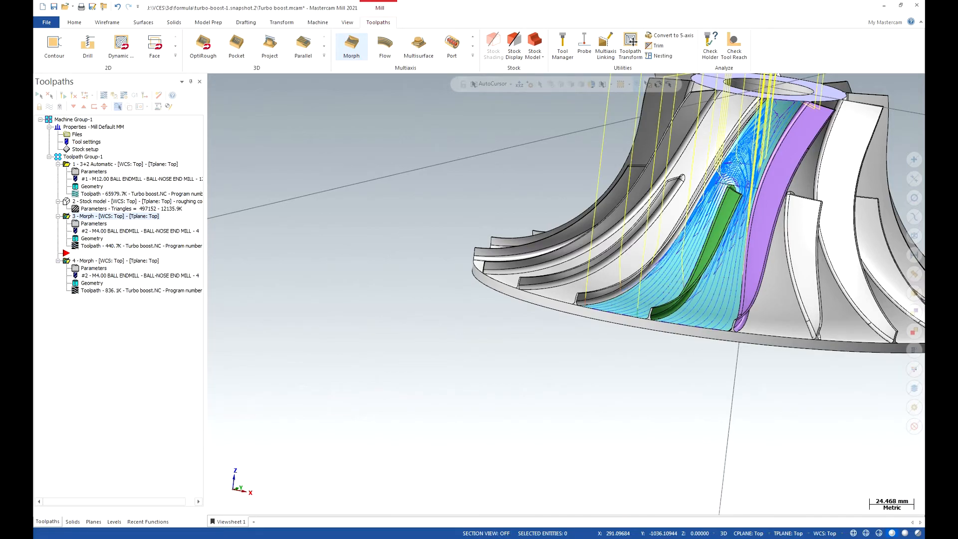
# Inspect the generated hub toolpath, confirm the roughing compl stock model as the simulation stock, and launch verification of the Morph operations.
pyautogui.scroll(-4, 437, 287)
pyautogui.scroll(8, 677, 194)
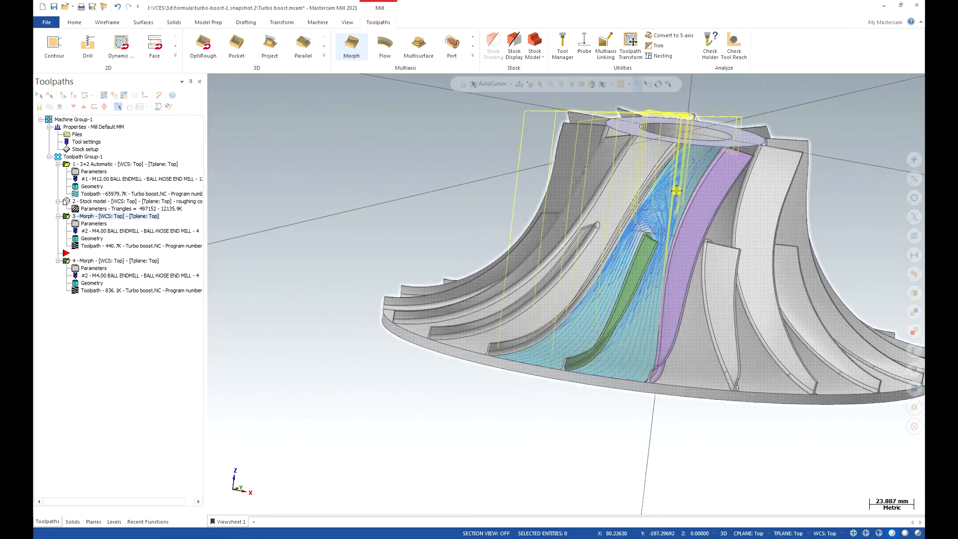
pyautogui.moveTo(673, 274); pyautogui.dragTo(644, 286, button='middle')
pyautogui.scroll(-2, 503, 261)
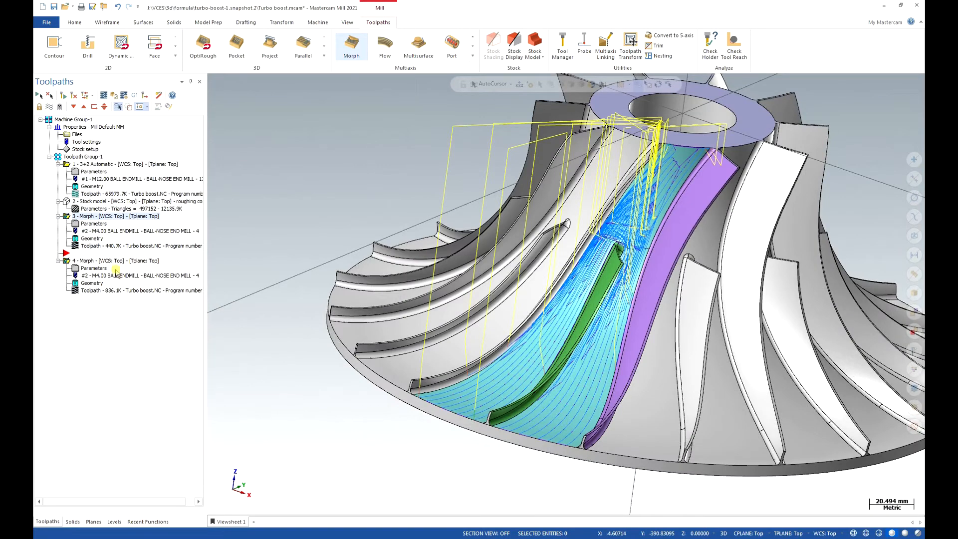
pyautogui.click(122, 96)
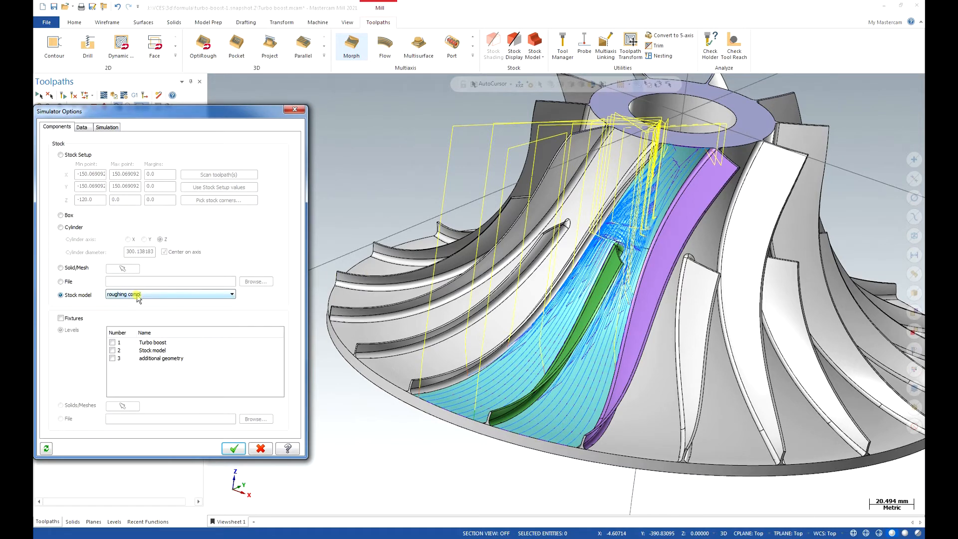
pyautogui.click(236, 452)
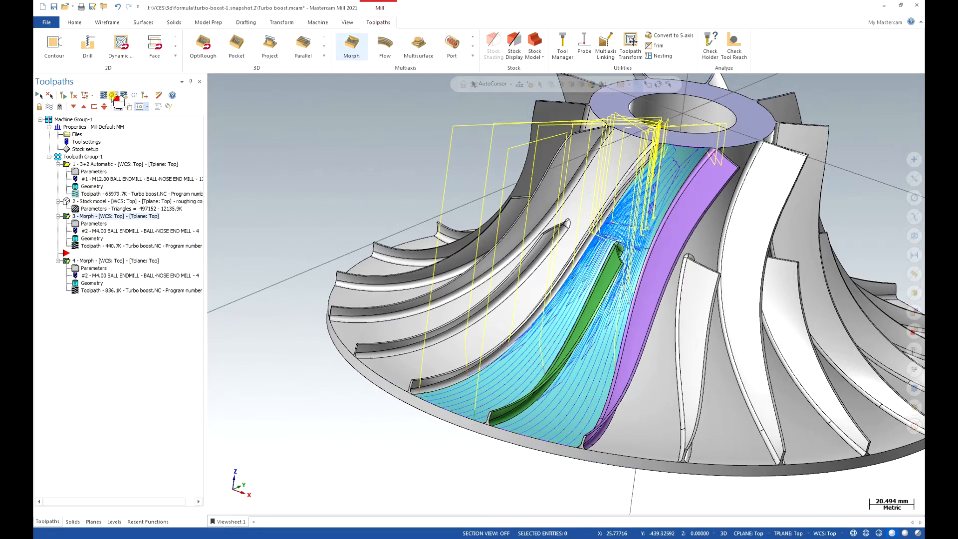
pyautogui.click(116, 100)
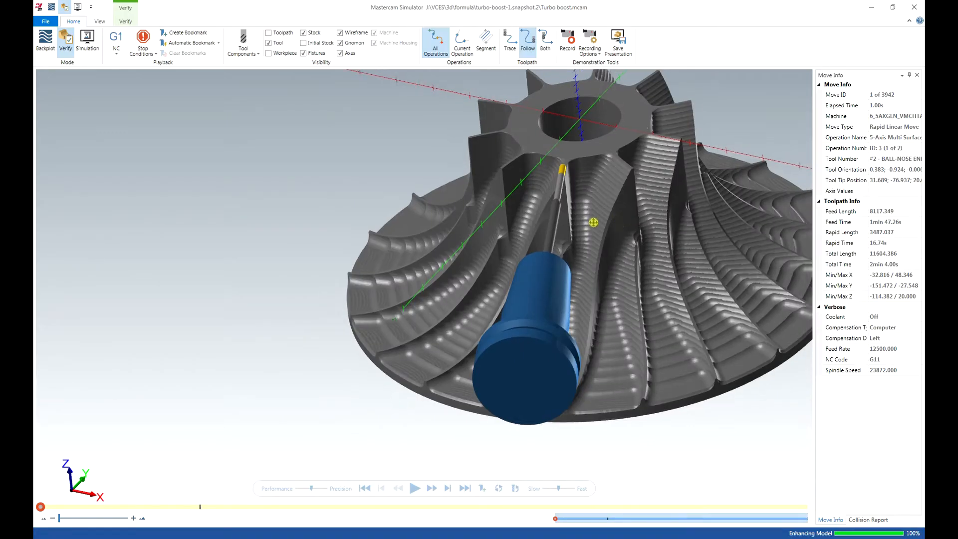
# Hide the milling tool holder in the simulator so only the cutter is displayed.
pyautogui.moveTo(594, 222); pyautogui.dragTo(509, 247, button='middle')
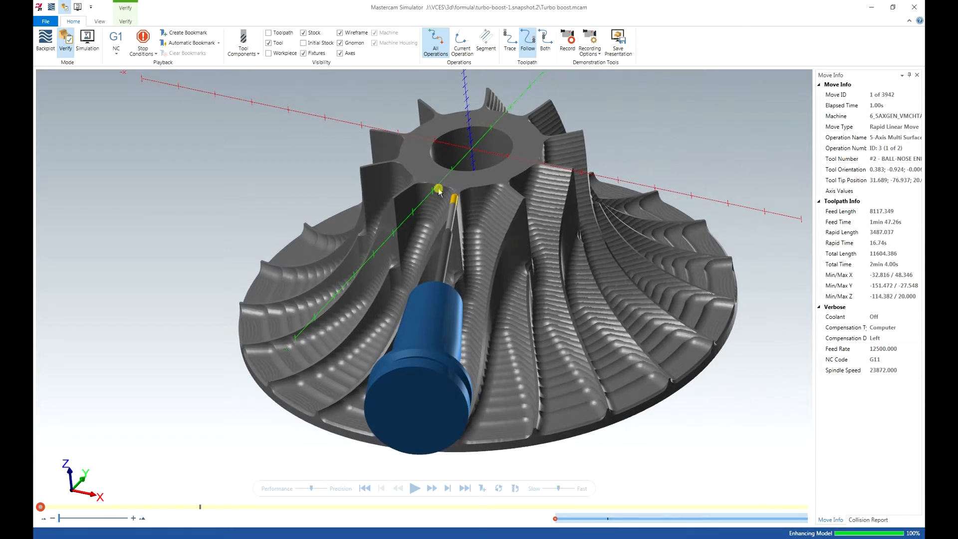
pyautogui.click(245, 52)
pyautogui.click(233, 76)
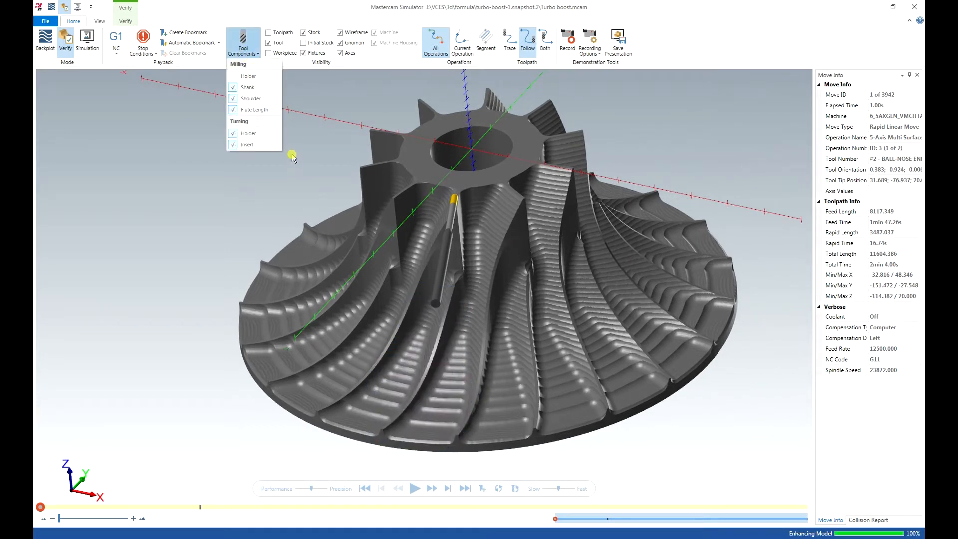
pyautogui.click(307, 161)
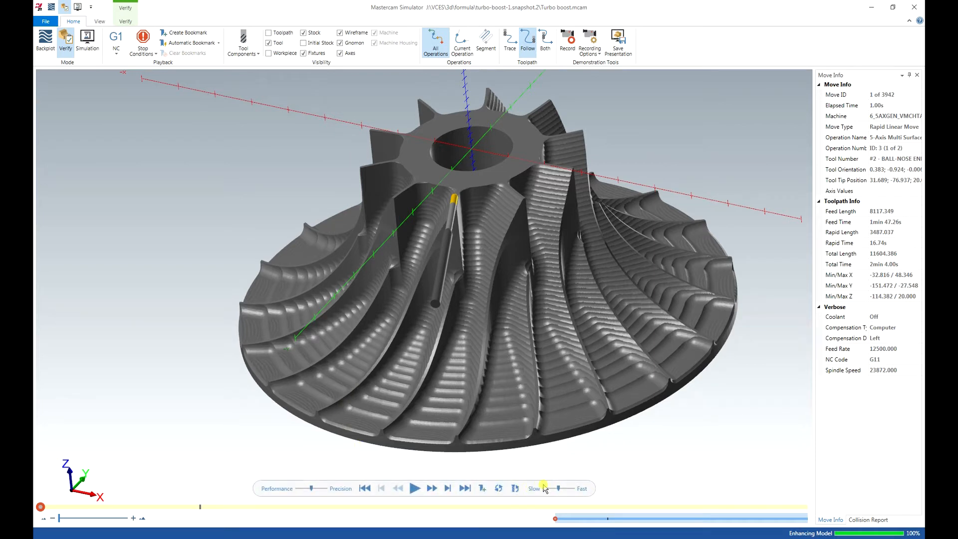
# Play the verification of both Morph toolpaths at a reduced speed, inspect the machined pocket around the short blade, and close the simulator.
pyautogui.click(424, 491)
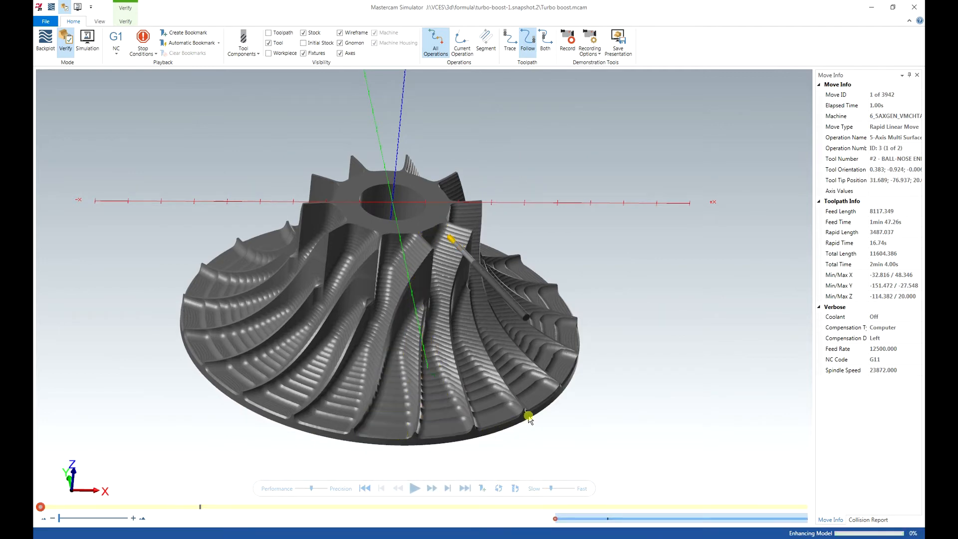
pyautogui.moveTo(529, 416); pyautogui.dragTo(522, 413, button='middle')
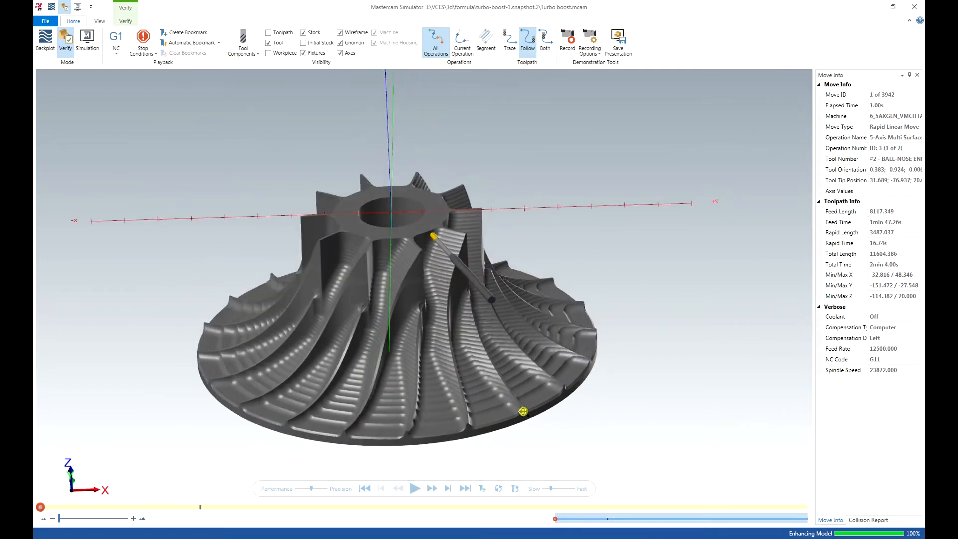
pyautogui.scroll(4, 272, 458)
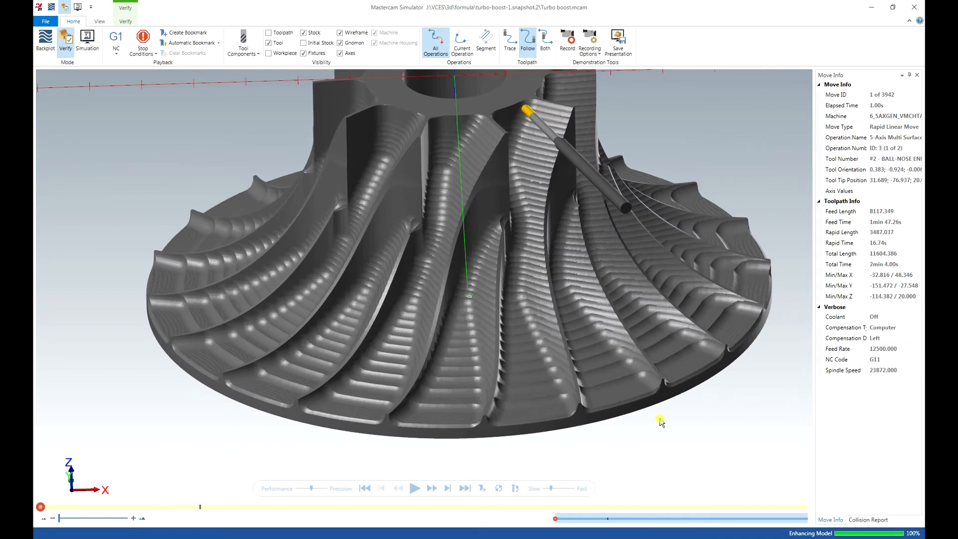
pyautogui.scroll(-2, 656, 417)
pyautogui.moveTo(657, 417); pyautogui.dragTo(658, 414, button='middle')
pyautogui.click(414, 488)
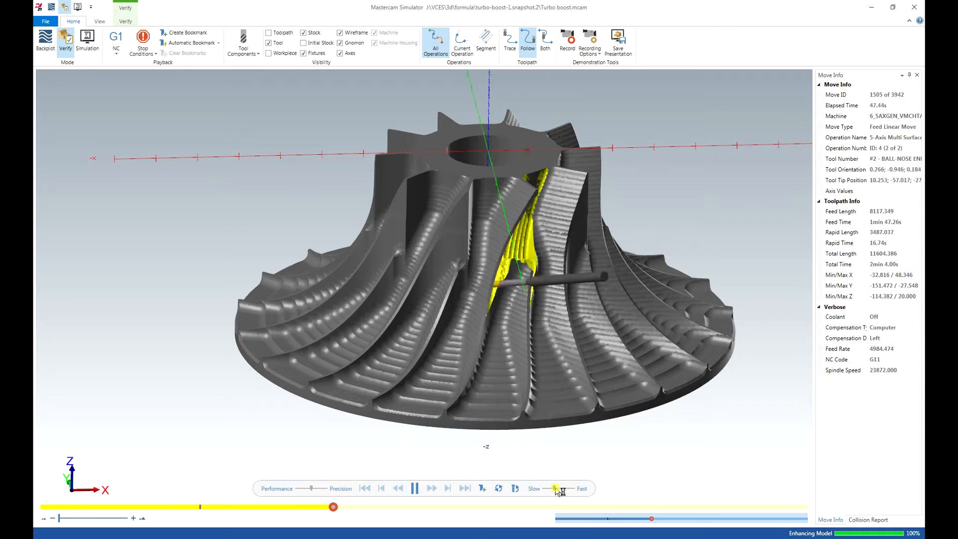
pyautogui.moveTo(556, 489); pyautogui.dragTo(546, 489)
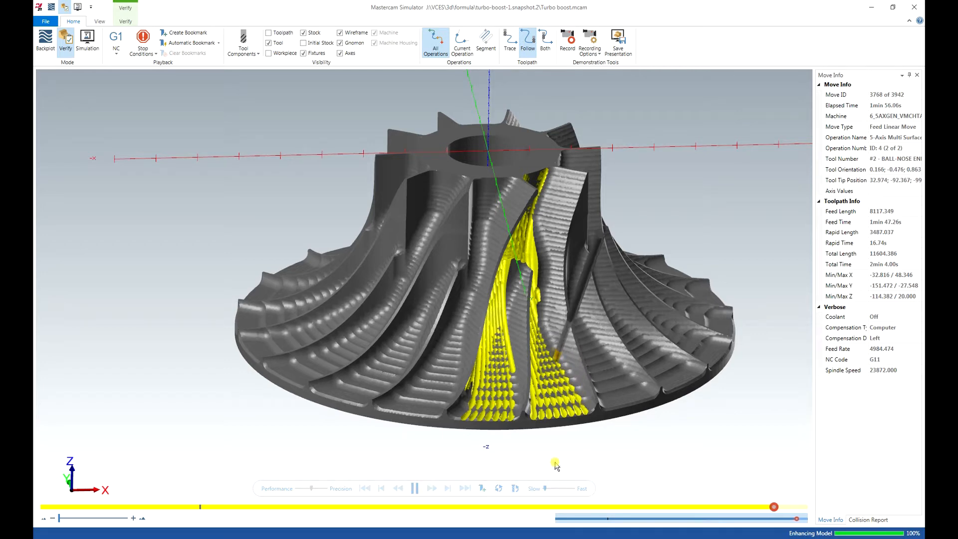
pyautogui.moveTo(555, 463)
pyautogui.mouseDown(button='middle')
pyautogui.moveTo(522, 465)
pyautogui.moveTo(557, 466)
pyautogui.mouseUp(button='middle')
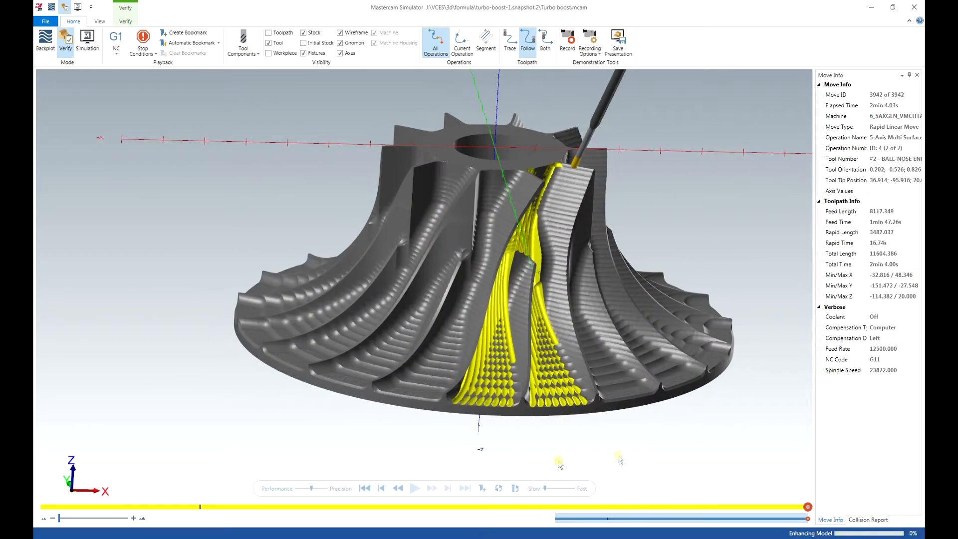
pyautogui.click(912, 7)
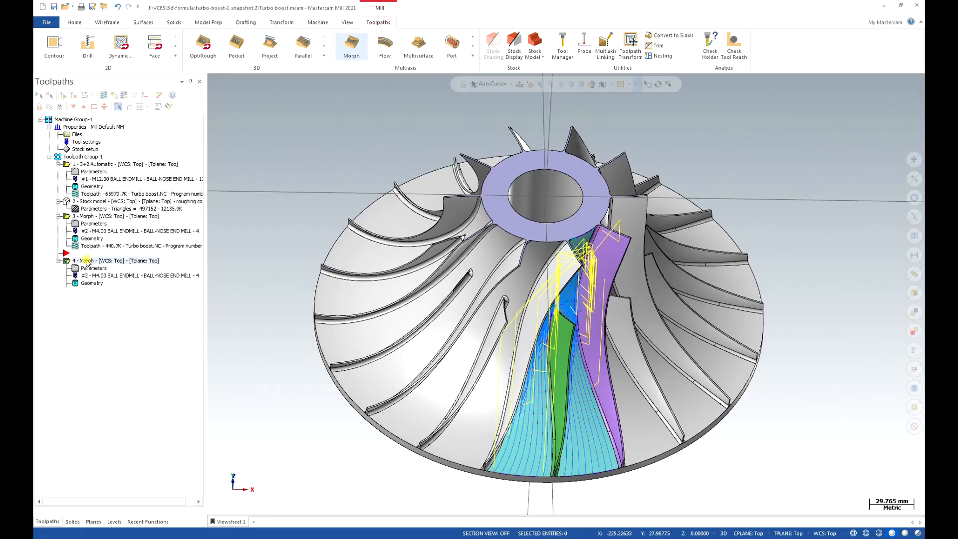
# Copy Morph operation 4 after itself and move the insert marker below the copy.
pyautogui.moveTo(79, 261); pyautogui.dragTo(101, 259, button='right')
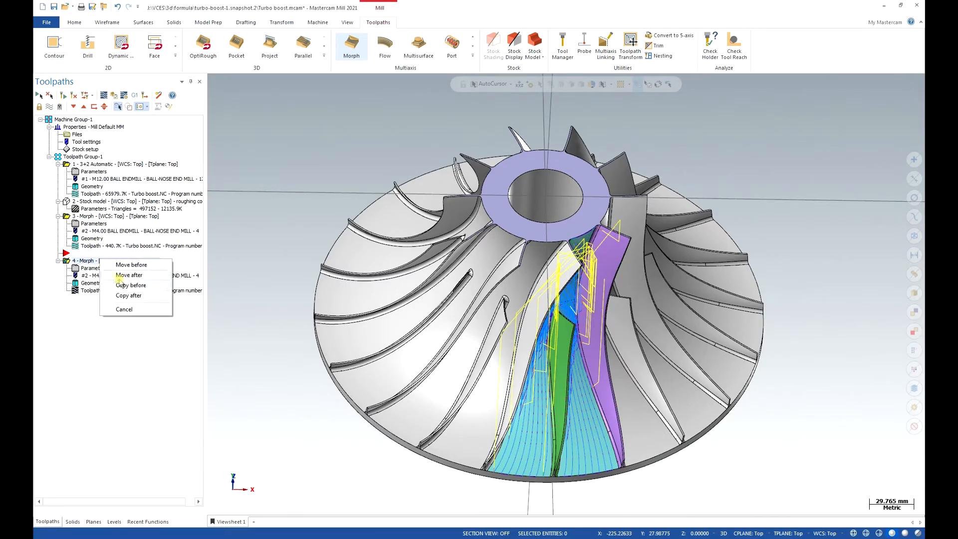
pyautogui.click(129, 296)
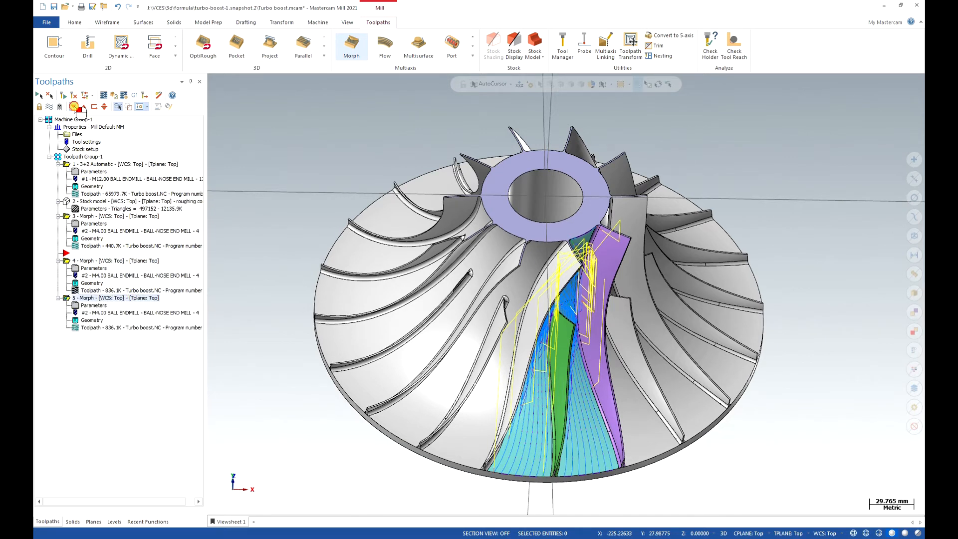
pyautogui.click(74, 107)
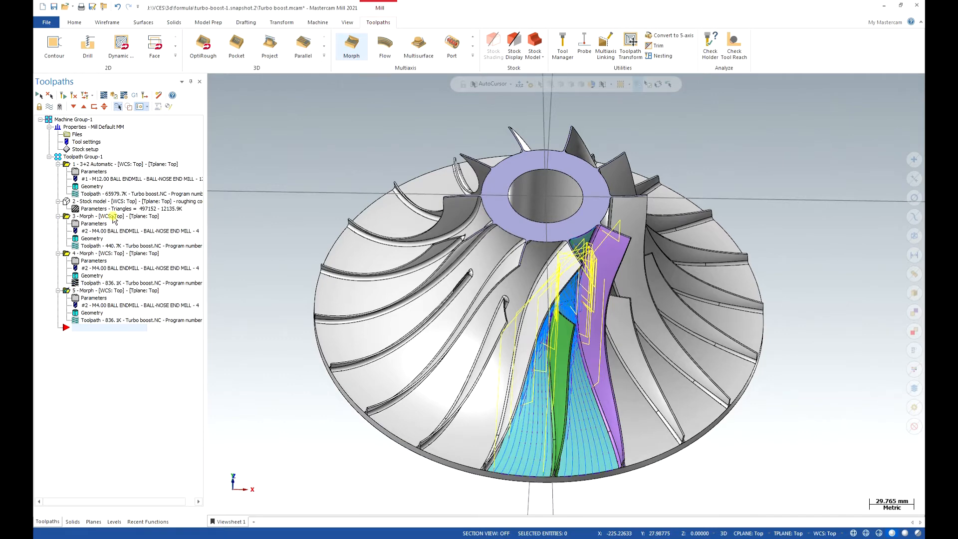
# Label the 3+2 Automatic operation "rough out material" and the first Morph operation "rough top of impeller floor".
pyautogui.click(130, 165)
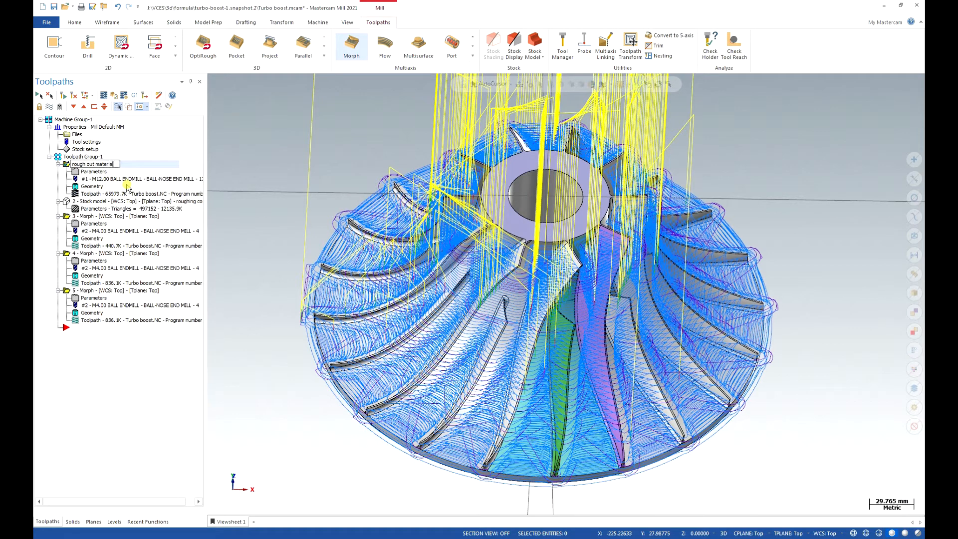
pyautogui.click(100, 217)
pyautogui.click(99, 217)
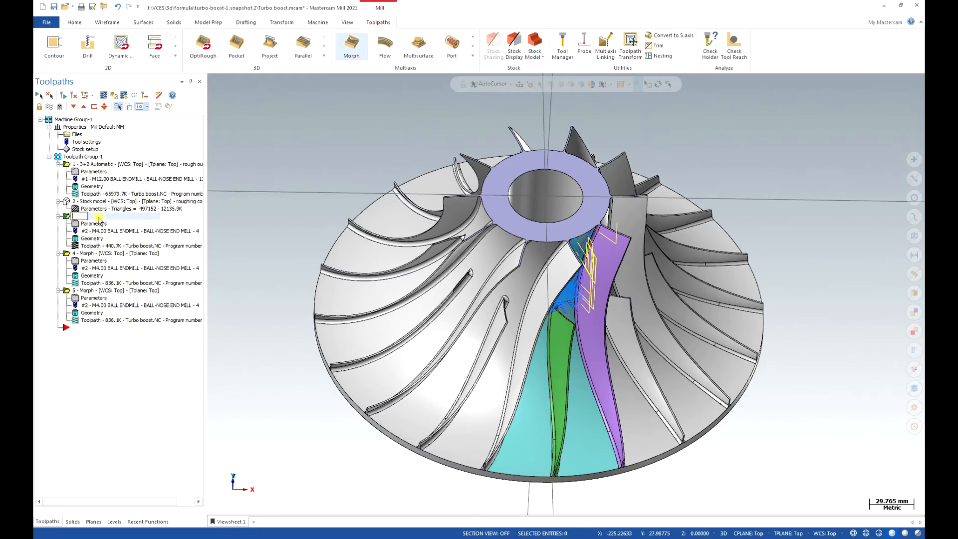
pyautogui.write('rough top of impeller floor')
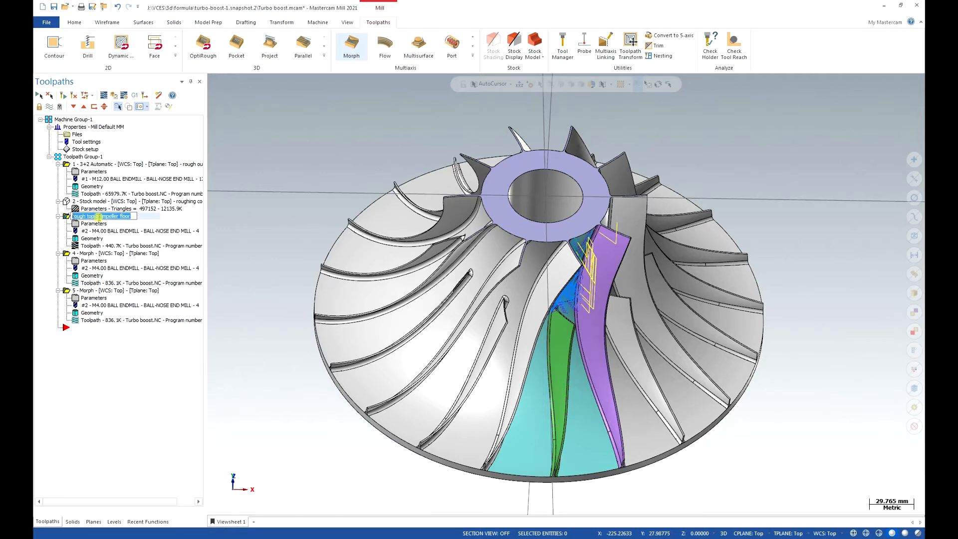
# Label Morph operation 4 "rough lower part of impeller floor", reusing the first Morph's comment text.
pyautogui.click(86, 253)
pyautogui.press('F2')
pyautogui.write('rough top of impeller floor')
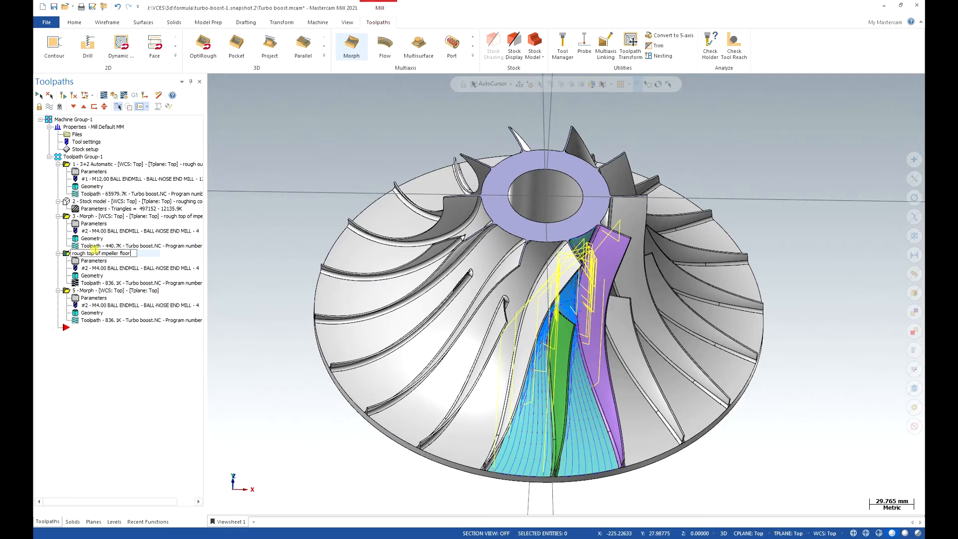
pyautogui.press('BackSpace')
pyautogui.press('BackSpace')
pyautogui.write('lower part')
# Label the copied Morph operation 5 "finish short blade".
pyautogui.click(109, 291)
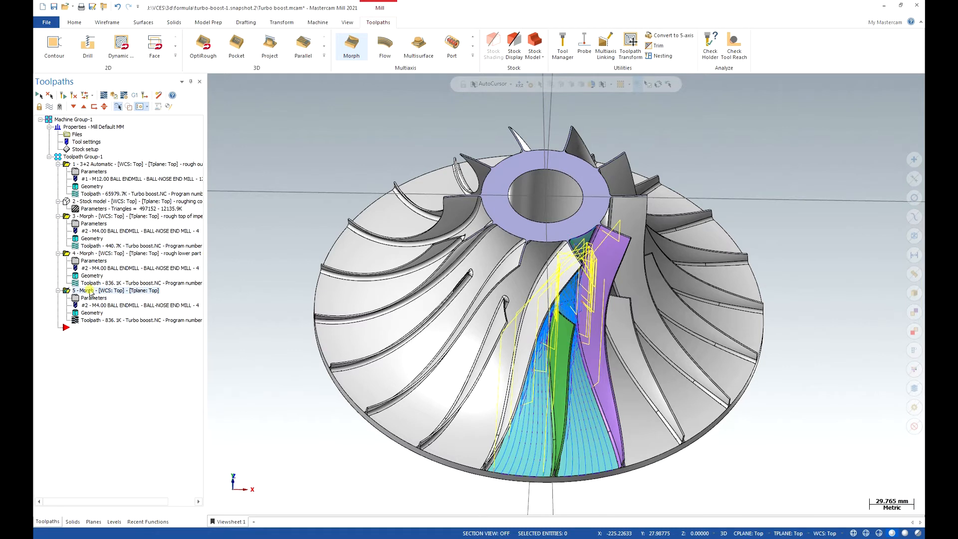
pyautogui.click(90, 292)
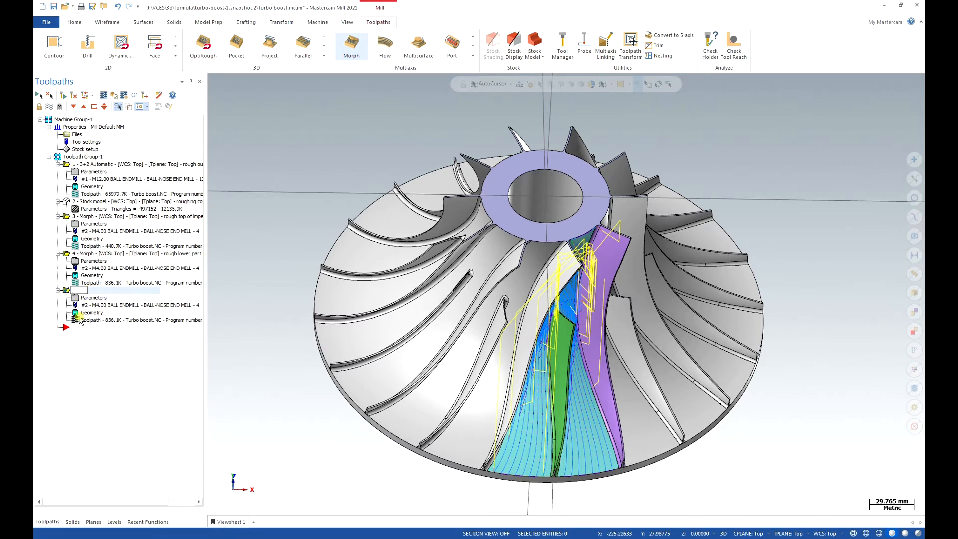
pyautogui.write('finisk short blade')
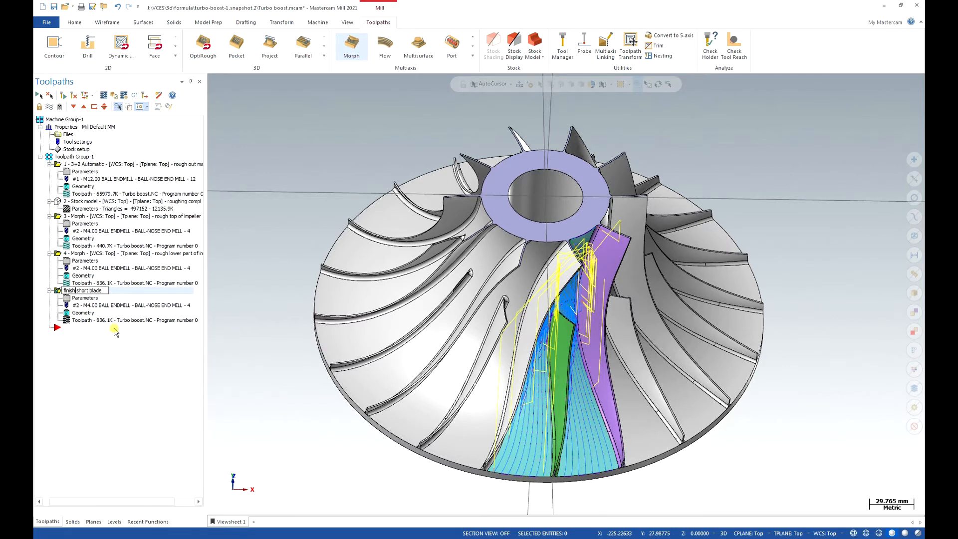
pyautogui.click(114, 354)
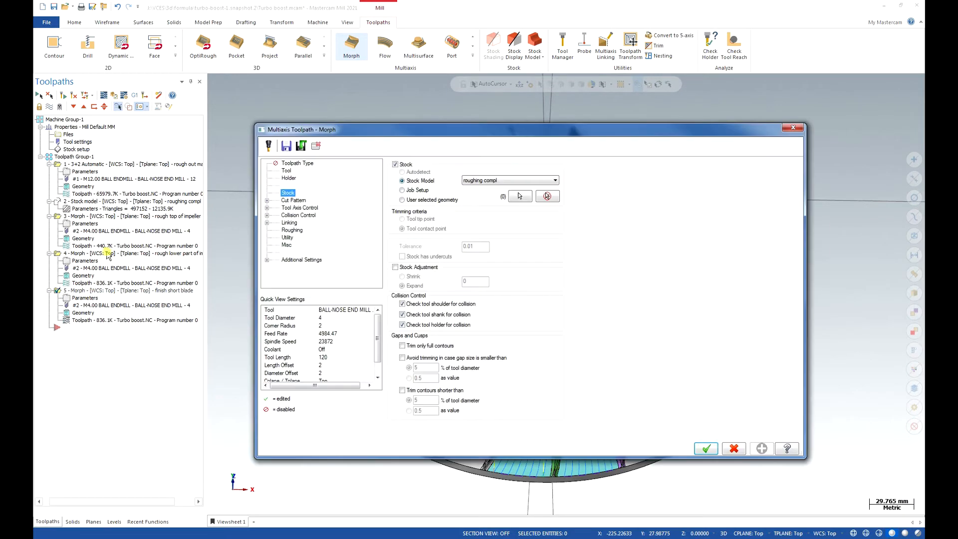
# Clear the copied Morph's Pattern From, Pattern To and drive surface selections, and set the drive surfaces offset to 0.
pyautogui.click(300, 201)
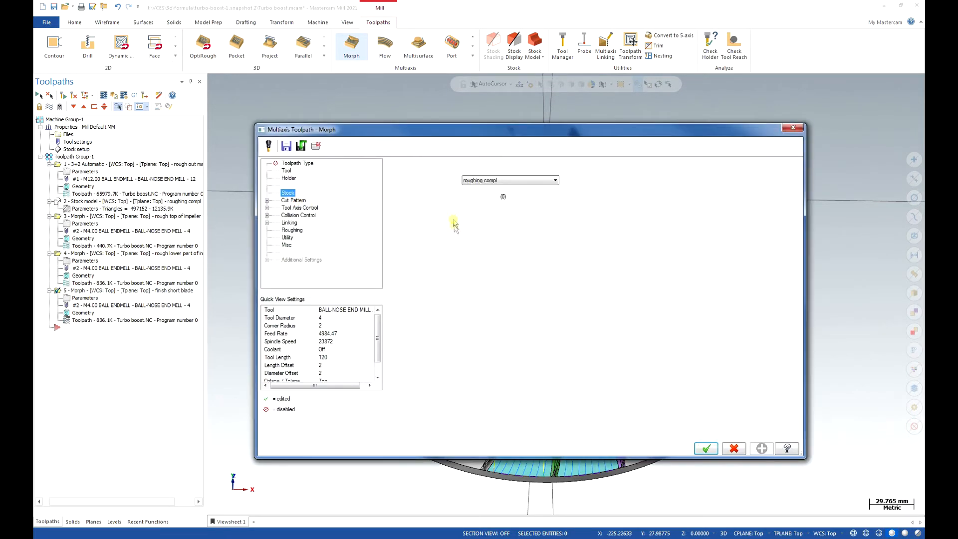
pyautogui.click(630, 178)
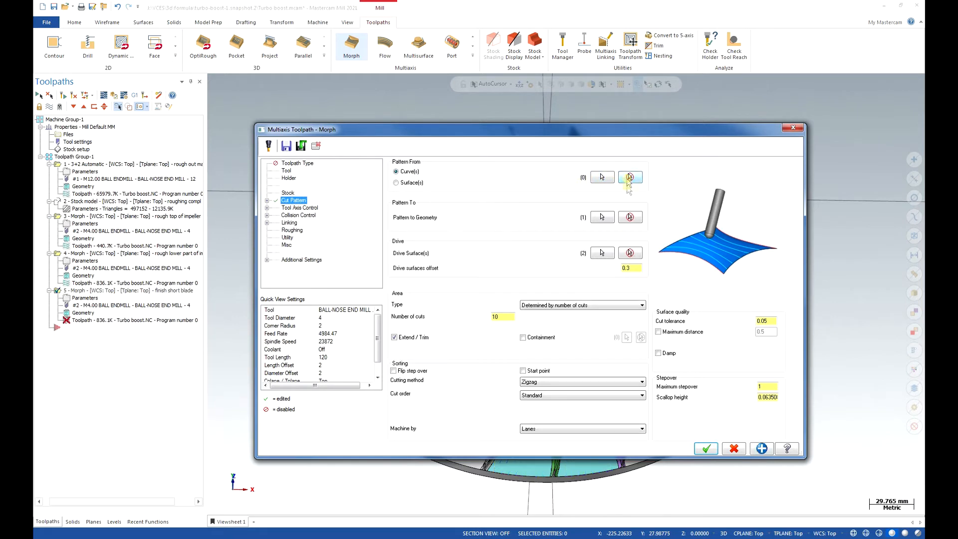
pyautogui.click(629, 218)
pyautogui.click(630, 253)
pyautogui.click(631, 268)
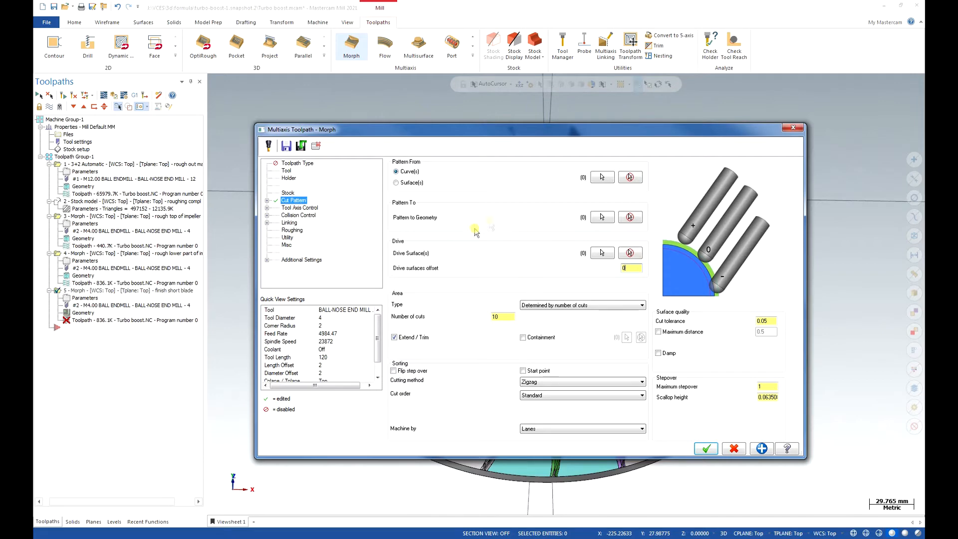
# Chain the outer tip edges along both sides of the short blade, joined around its leading corner, as the Pattern From curve.
pyautogui.click(602, 177)
pyautogui.scroll(3, 600, 437)
pyautogui.click(600, 433)
pyautogui.scroll(2, 659, 214)
pyautogui.scroll(4, 619, 209)
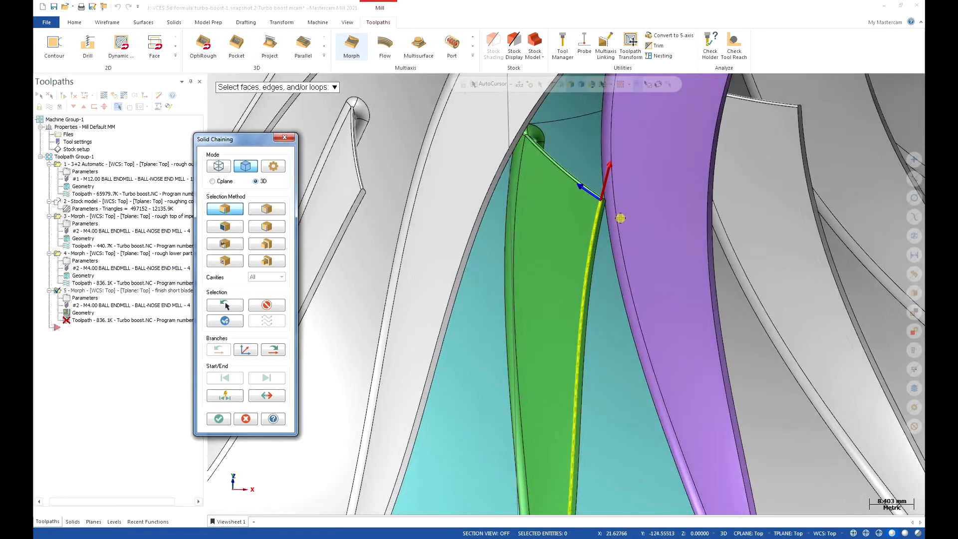
pyautogui.click(602, 190)
pyautogui.click(603, 205)
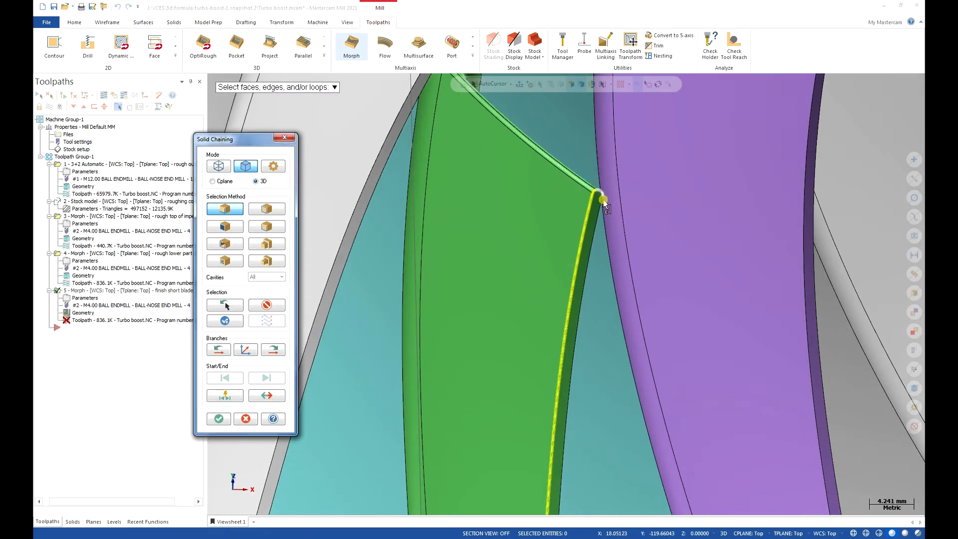
pyautogui.scroll(-4, 596, 189)
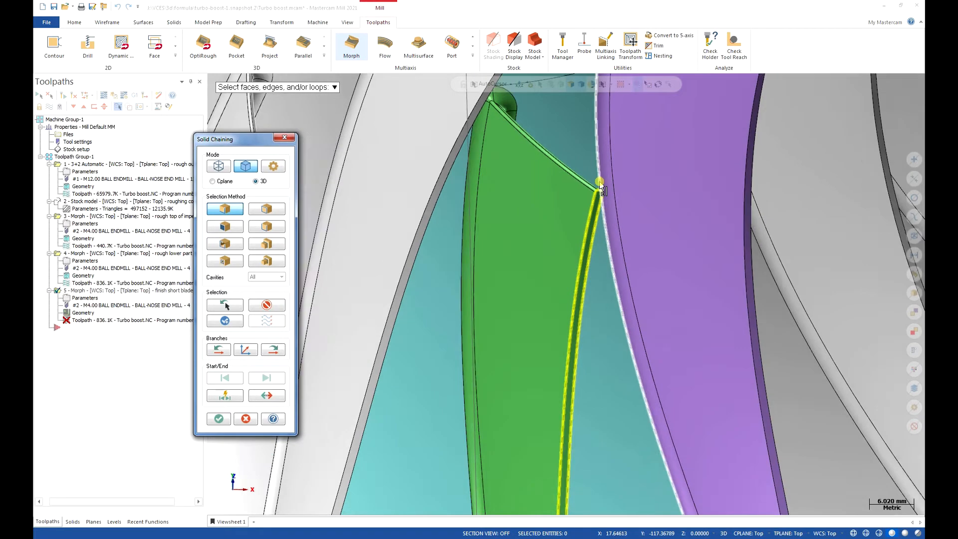
pyautogui.scroll(-1, 593, 179)
pyautogui.scroll(4, 559, 464)
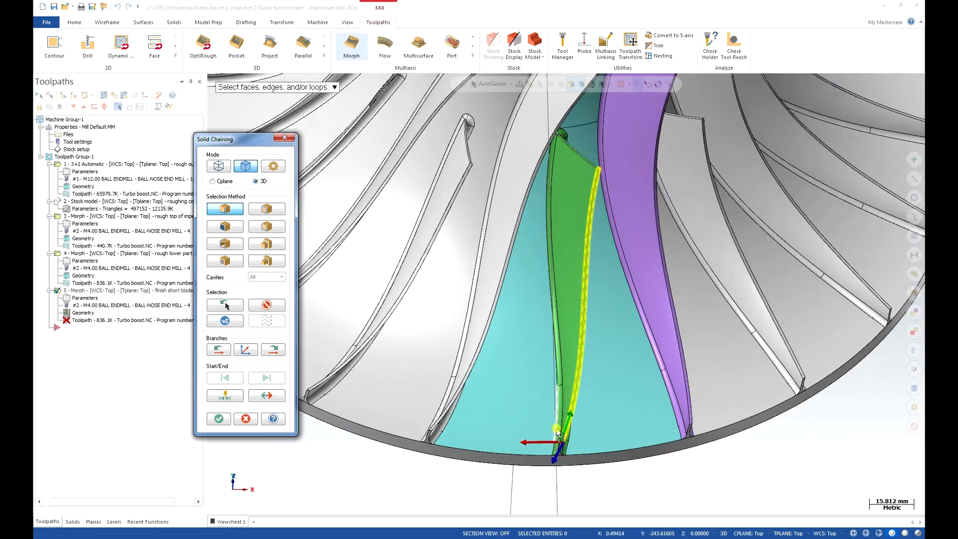
pyautogui.scroll(2, 558, 461)
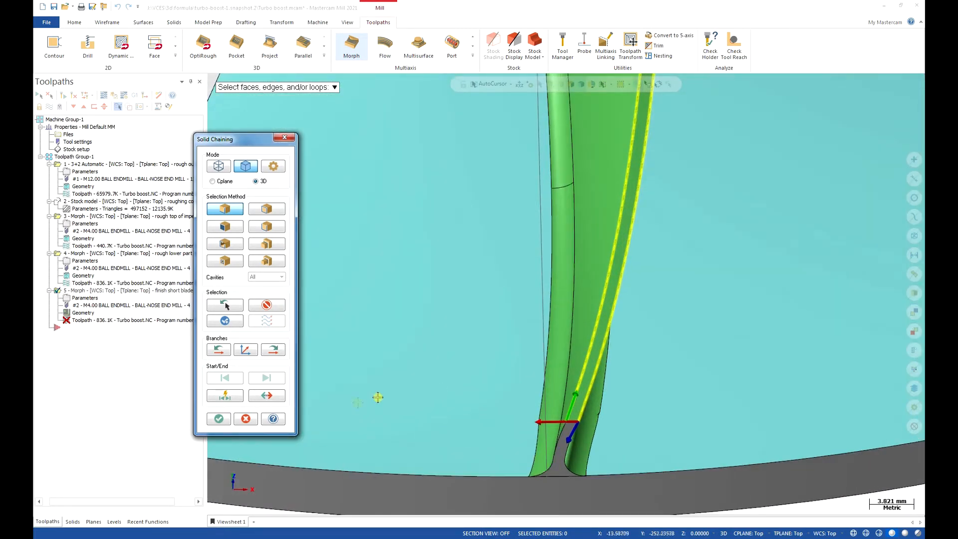
pyautogui.click(224, 423)
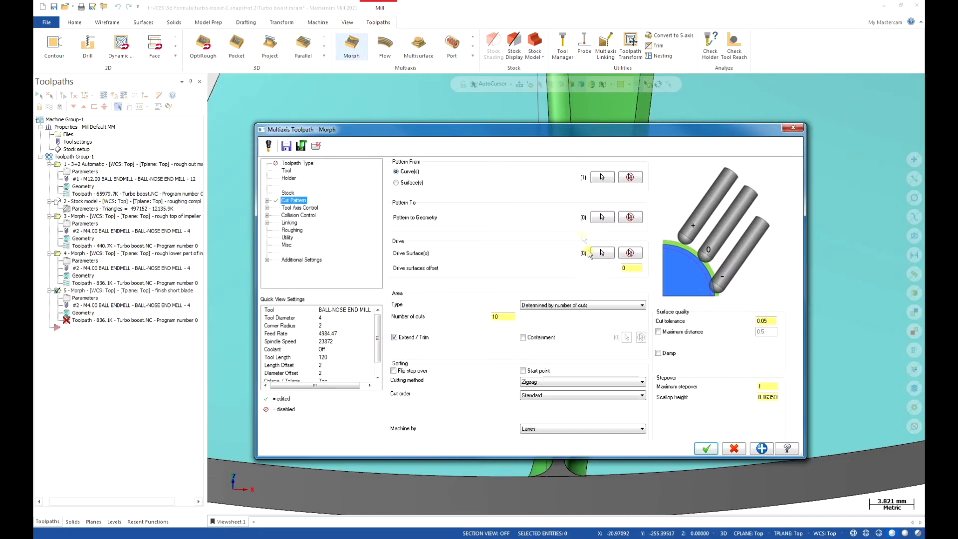
# Start the Pattern To chain along one side of the short blade's root edge, where the blade meets its fillet.
pyautogui.click(602, 217)
pyautogui.scroll(-2, 578, 391)
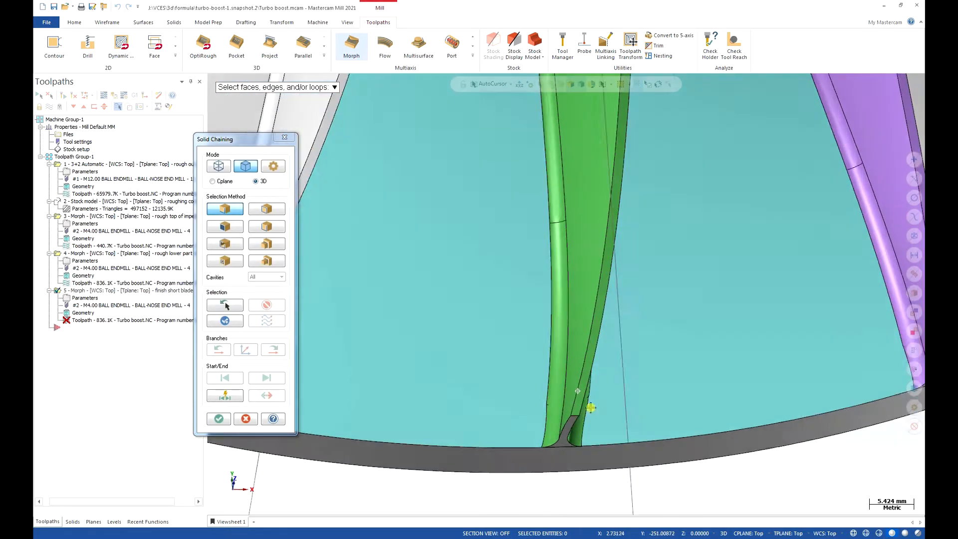
pyautogui.scroll(-5, 578, 392)
pyautogui.moveTo(574, 374); pyautogui.dragTo(588, 302, button='middle')
pyautogui.moveTo(509, 323); pyautogui.dragTo(577, 401, button='middle')
pyautogui.click(578, 402)
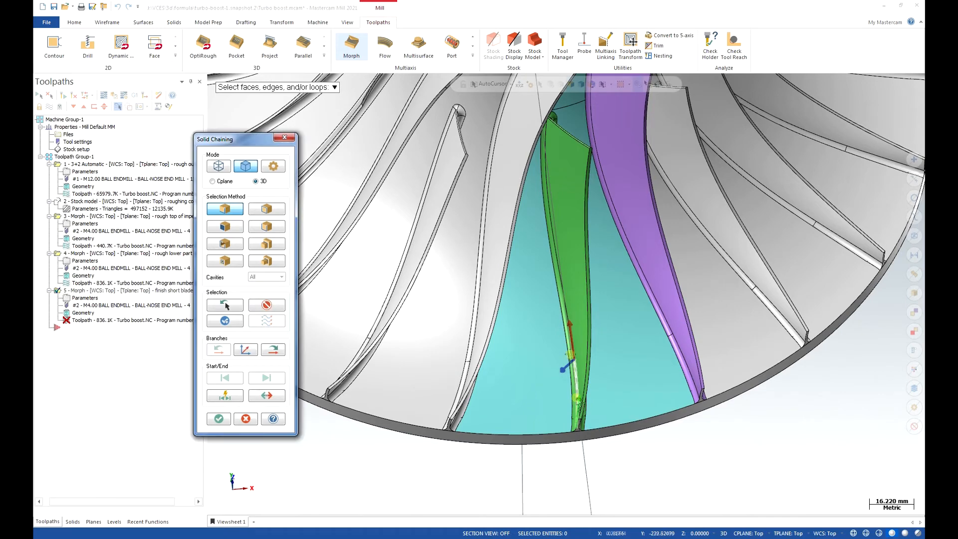
pyautogui.click(273, 350)
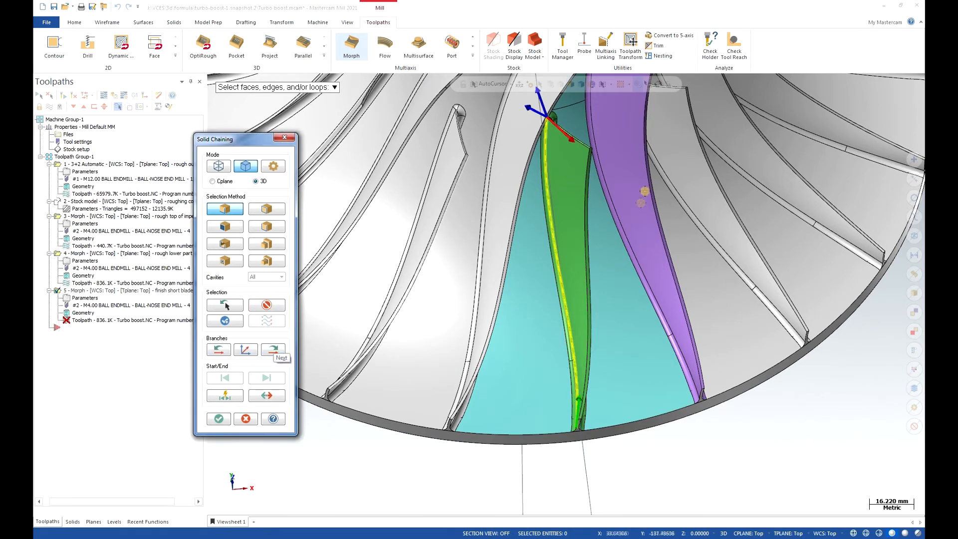
# Extend the Pattern To chain around the rounded leading end of the short blade's root edge.
pyautogui.moveTo(621, 220); pyautogui.dragTo(515, 268, button='middle')
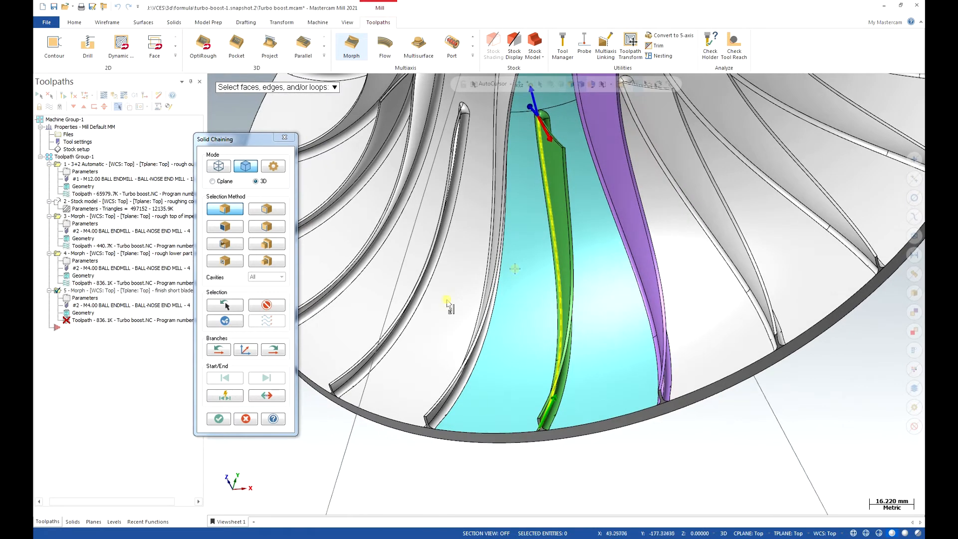
pyautogui.click(255, 351)
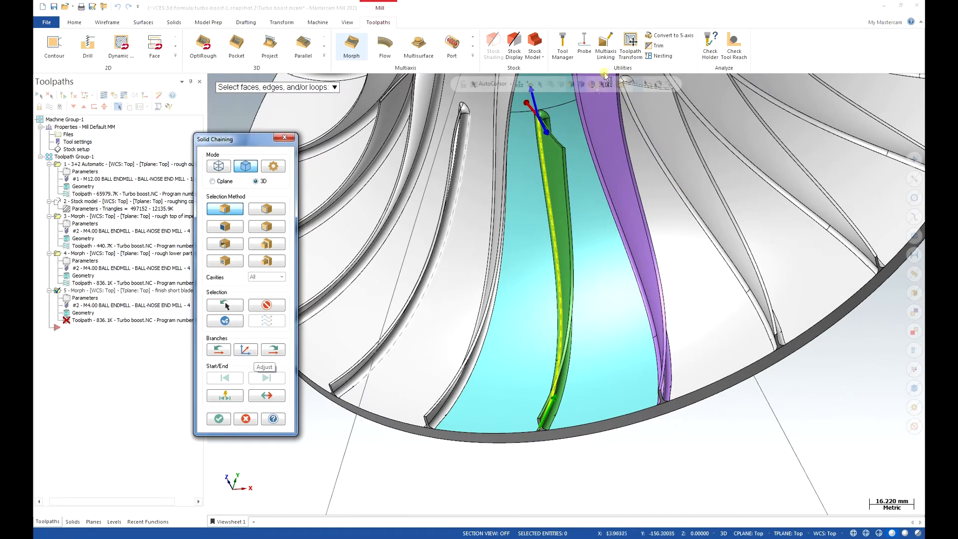
pyautogui.scroll(3, 559, 110)
pyautogui.scroll(6, 560, 112)
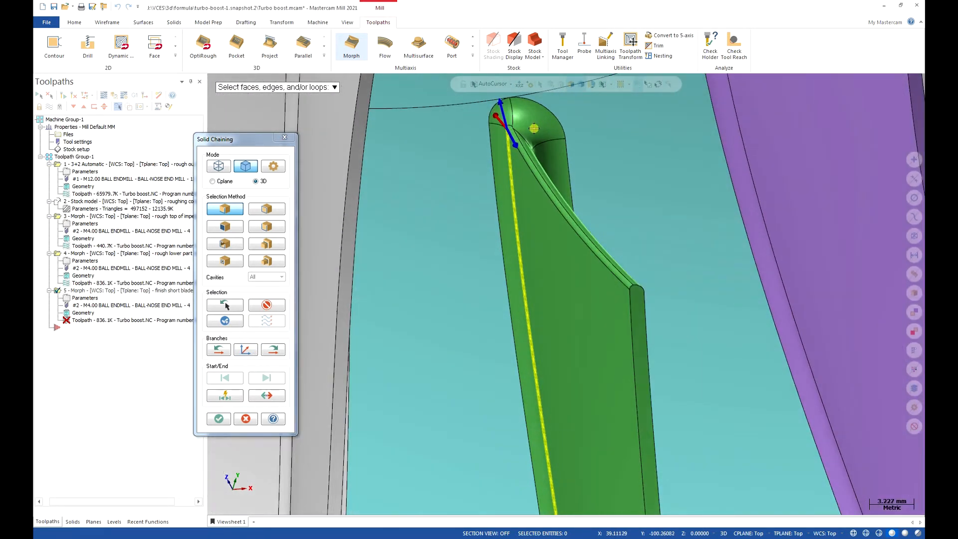
pyautogui.scroll(1, 535, 138)
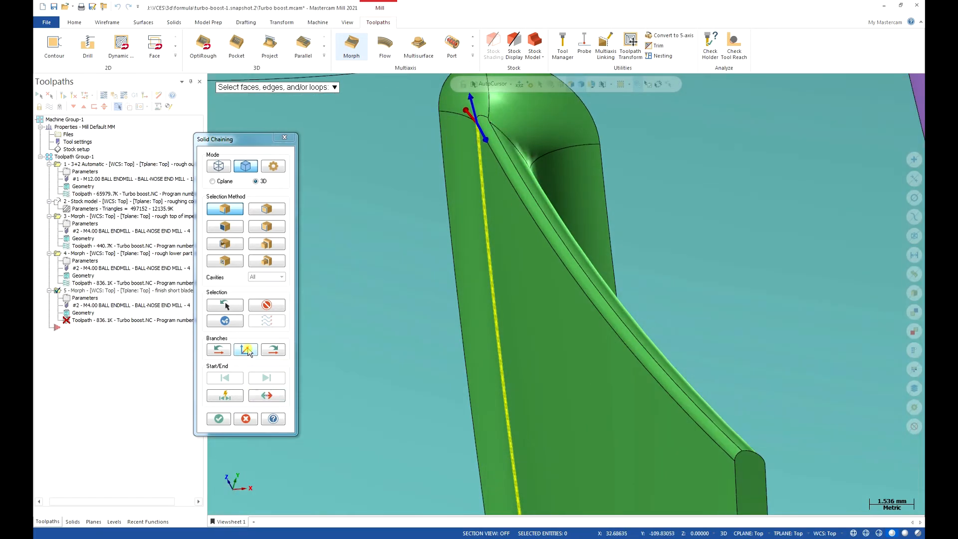
pyautogui.click(248, 350)
pyautogui.click(270, 351)
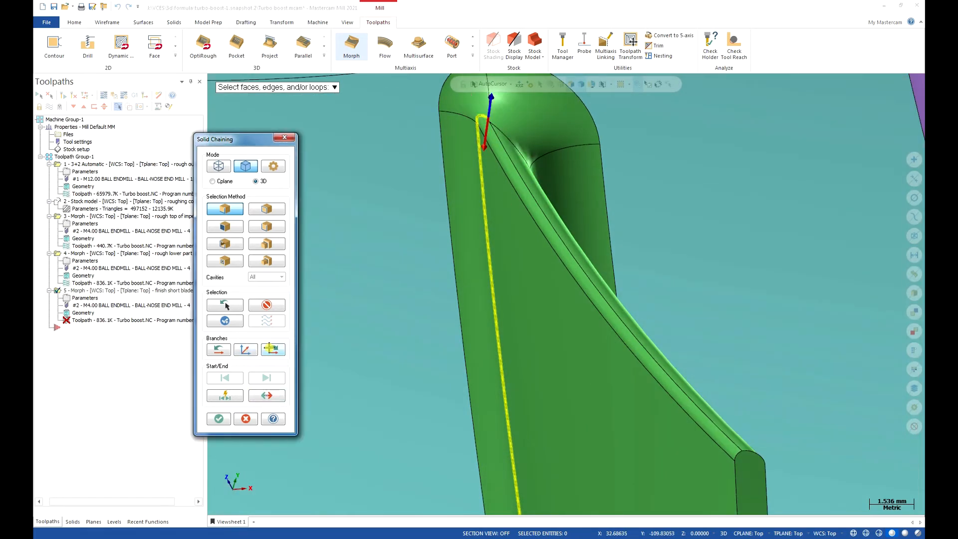
pyautogui.moveTo(343, 325); pyautogui.dragTo(430, 308, button='middle')
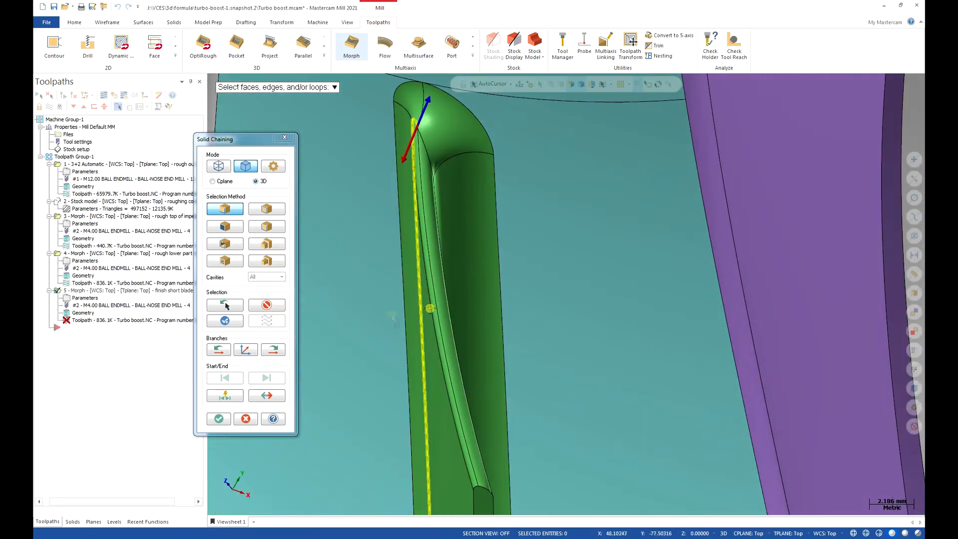
pyautogui.click(278, 350)
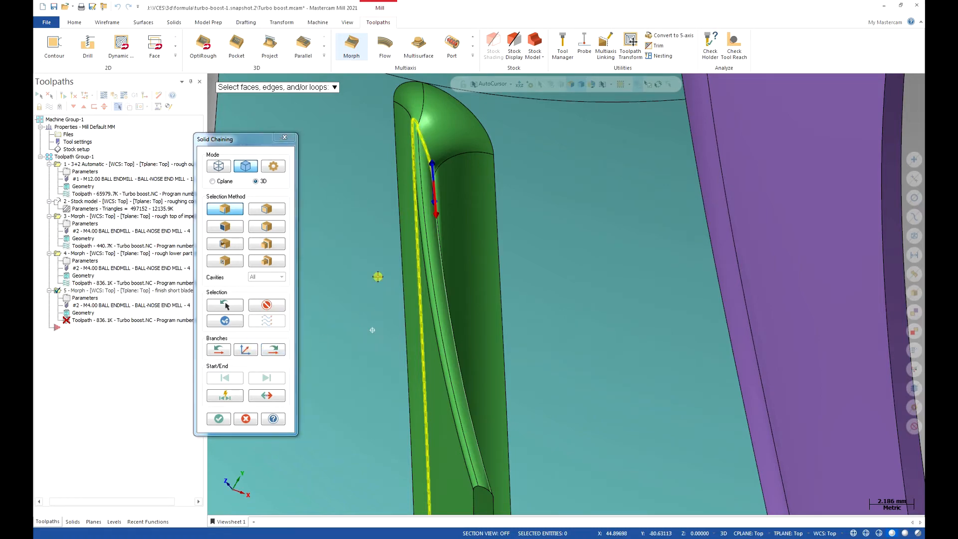
# Continue the root-edge chain down the opposite side of the short blade and accept it as the Pattern To geometry.
pyautogui.moveTo(377, 276); pyautogui.dragTo(374, 353, button='middle')
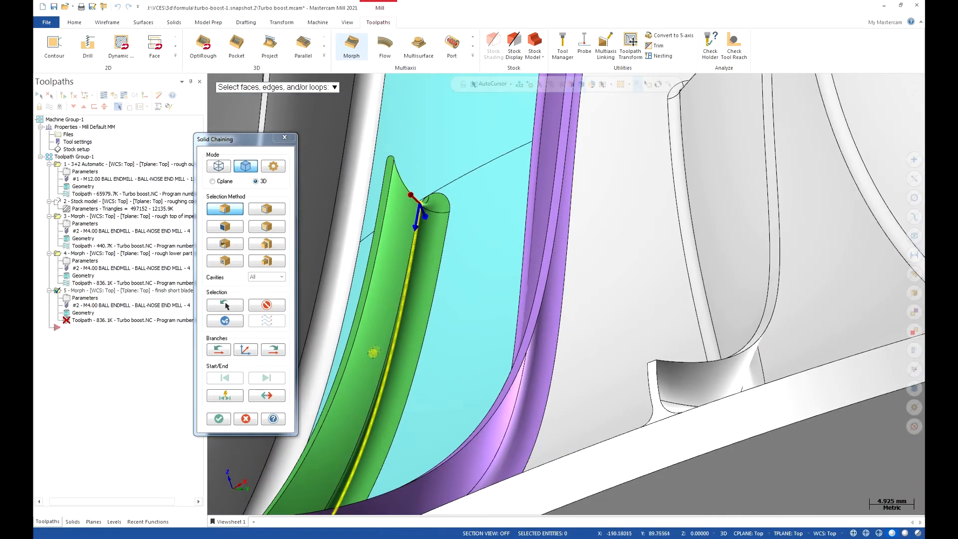
pyautogui.scroll(6, 417, 221)
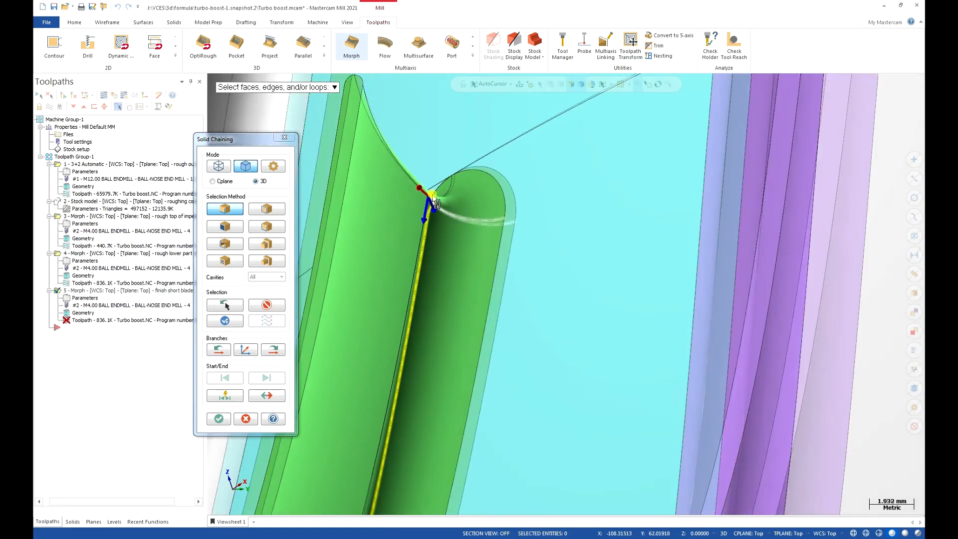
pyautogui.moveTo(417, 222); pyautogui.dragTo(308, 325, button='middle')
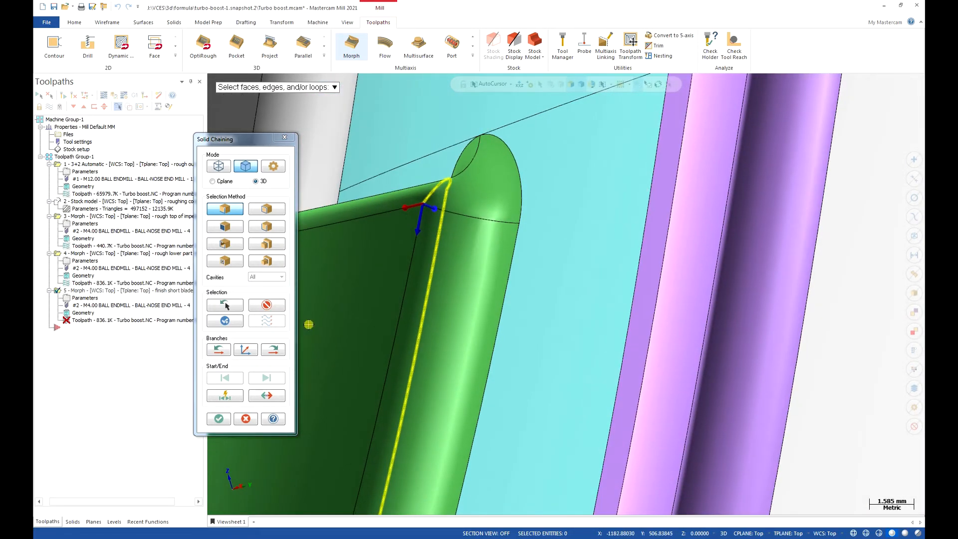
pyautogui.click(267, 351)
pyautogui.click(265, 351)
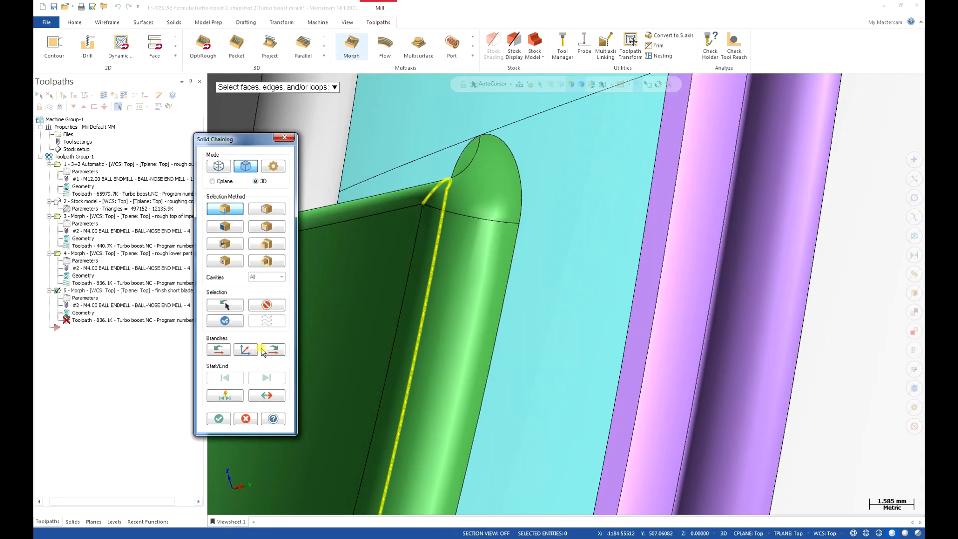
pyautogui.scroll(-3, 490, 204)
pyautogui.scroll(-6, 487, 191)
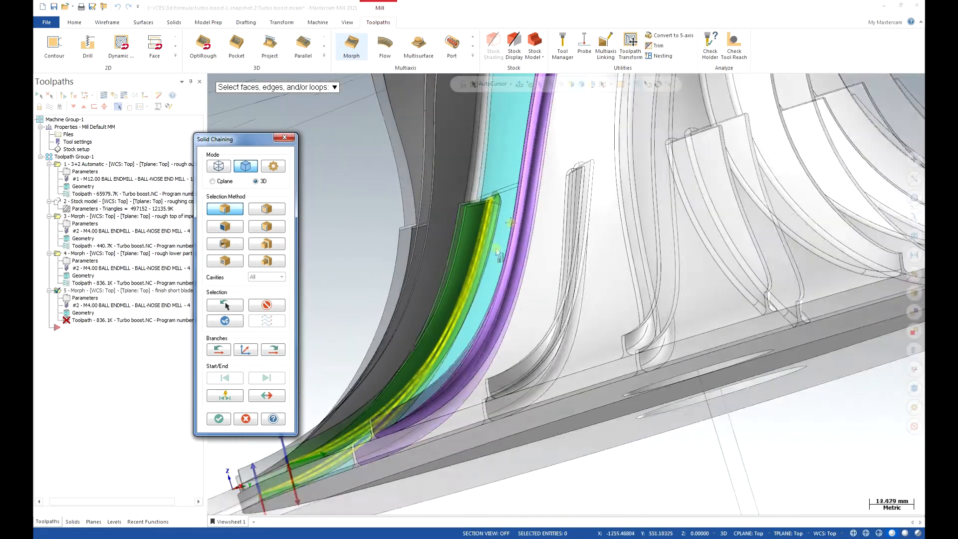
pyautogui.moveTo(461, 303); pyautogui.dragTo(526, 403, button='middle')
pyautogui.click(218, 419)
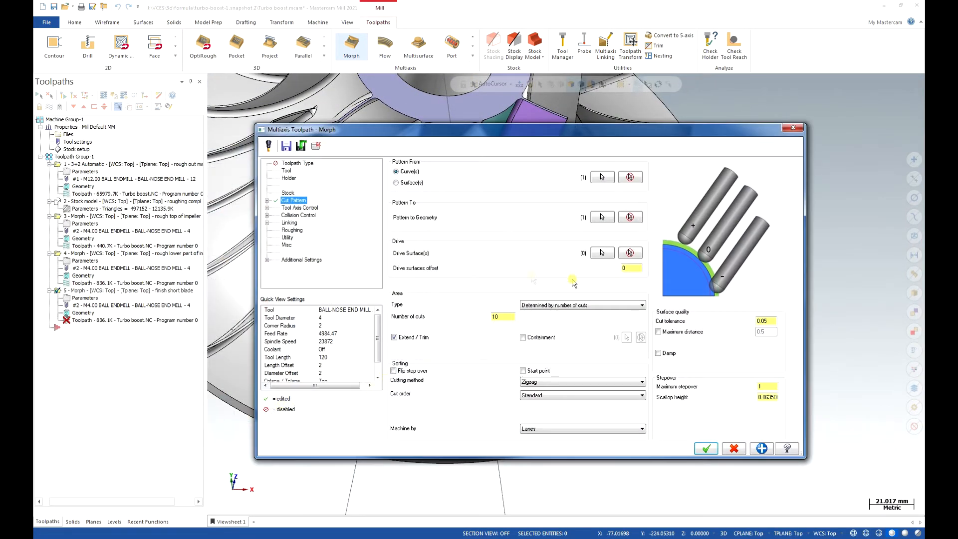
# Select the short blade's four wall and leading-edge faces above the root fillet as the Morph's drive surfaces.
pyautogui.click(602, 253)
pyautogui.click(449, 332)
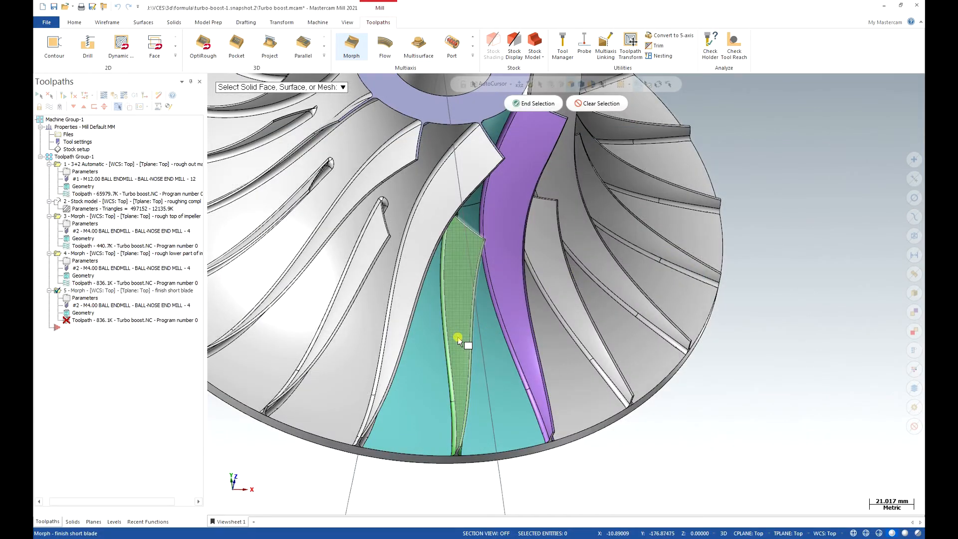
pyautogui.moveTo(470, 238); pyautogui.dragTo(403, 262, button='middle')
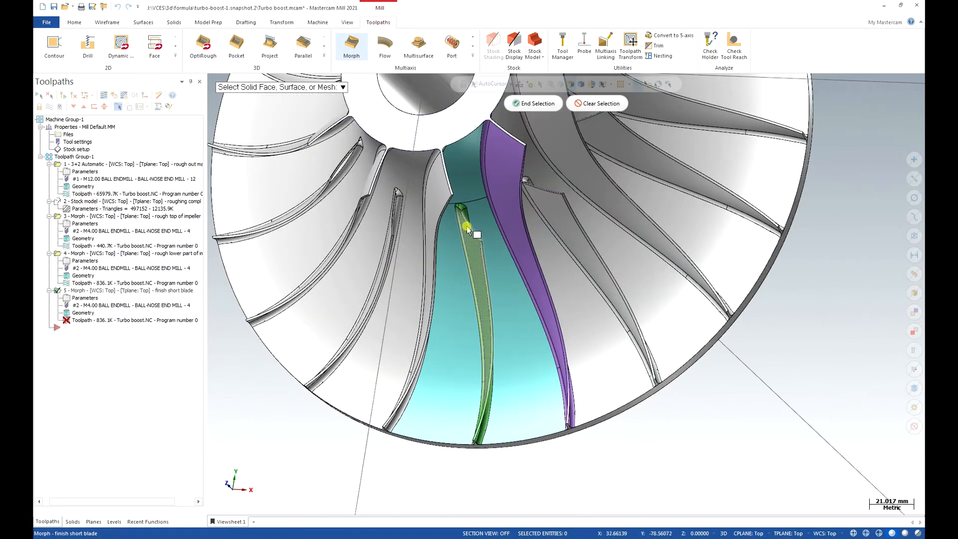
pyautogui.scroll(8, 474, 232)
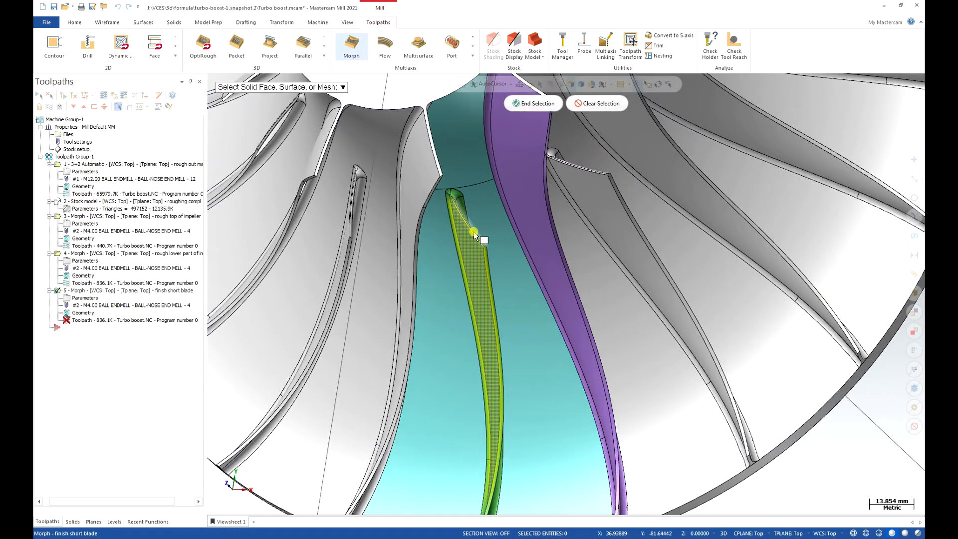
pyautogui.scroll(2, 480, 248)
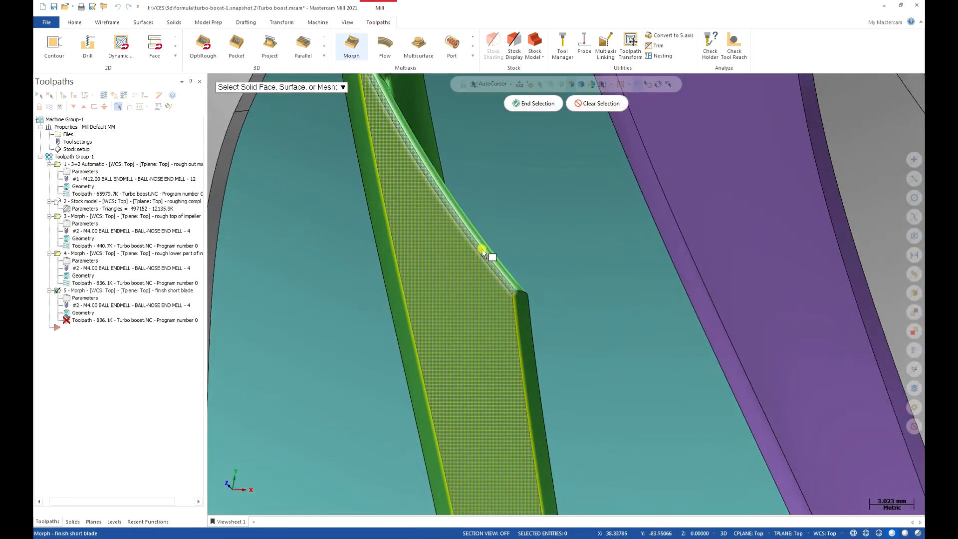
pyautogui.moveTo(503, 274); pyautogui.dragTo(558, 158, button='middle')
pyautogui.click(535, 103)
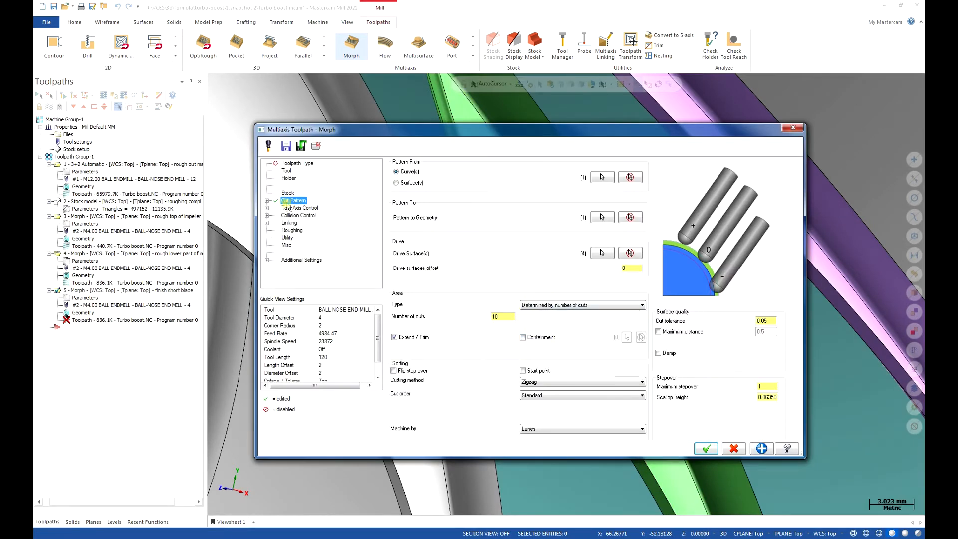
# Review the Morph's tool axis control, collision control and Extend / Trim settings.
pyautogui.click(296, 208)
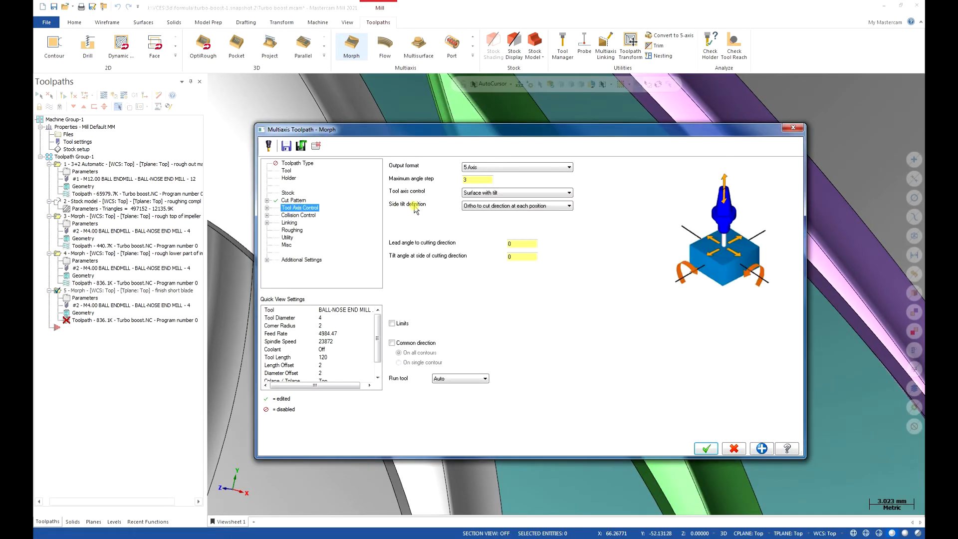
pyautogui.click(294, 216)
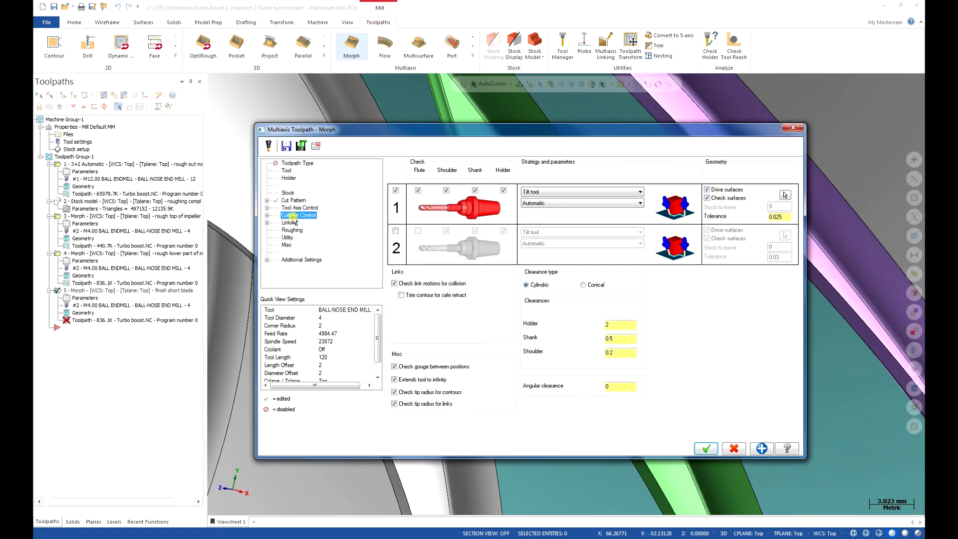
pyautogui.click(266, 201)
pyautogui.click(305, 215)
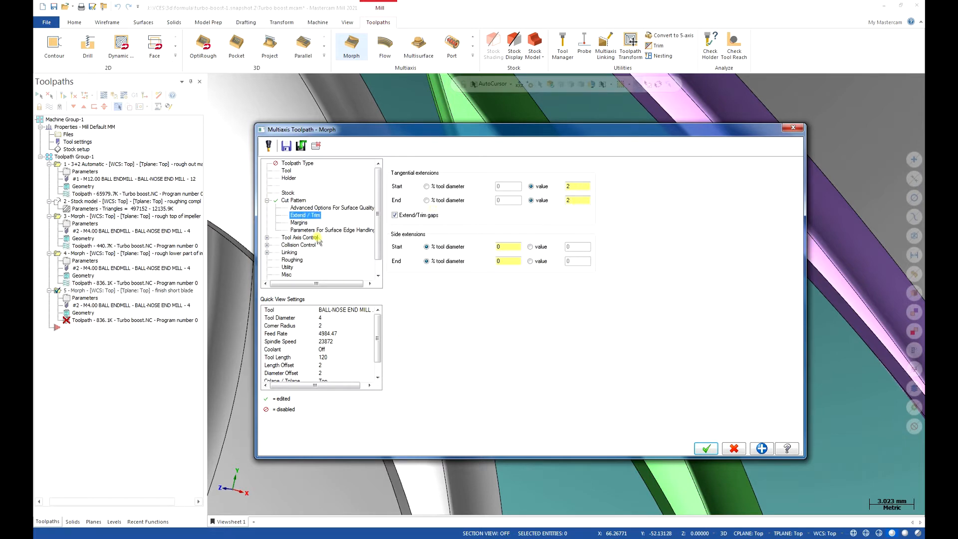
pyautogui.click(288, 239)
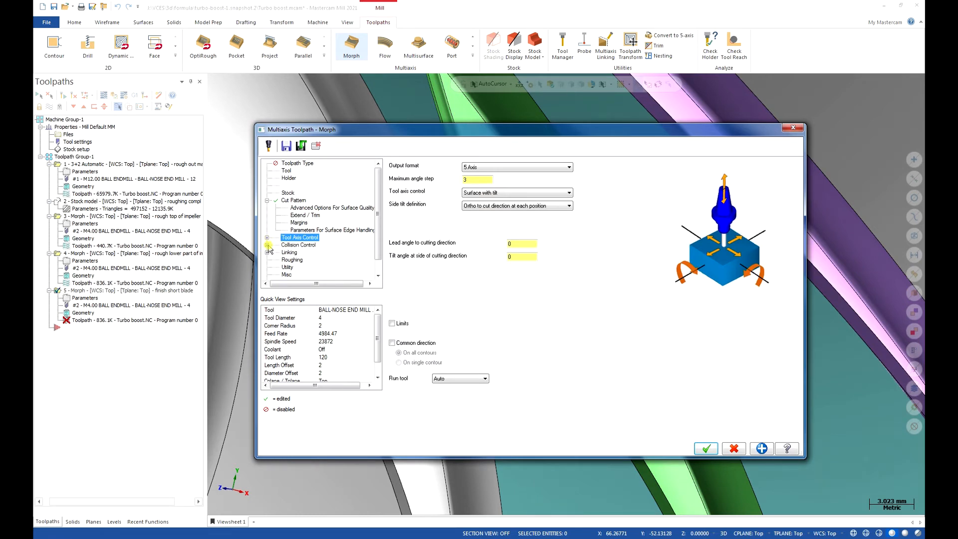
# Remove the short blade's driven wall and leading-edge faces from the Morph's collision check surfaces and accept the selection.
pyautogui.click(298, 245)
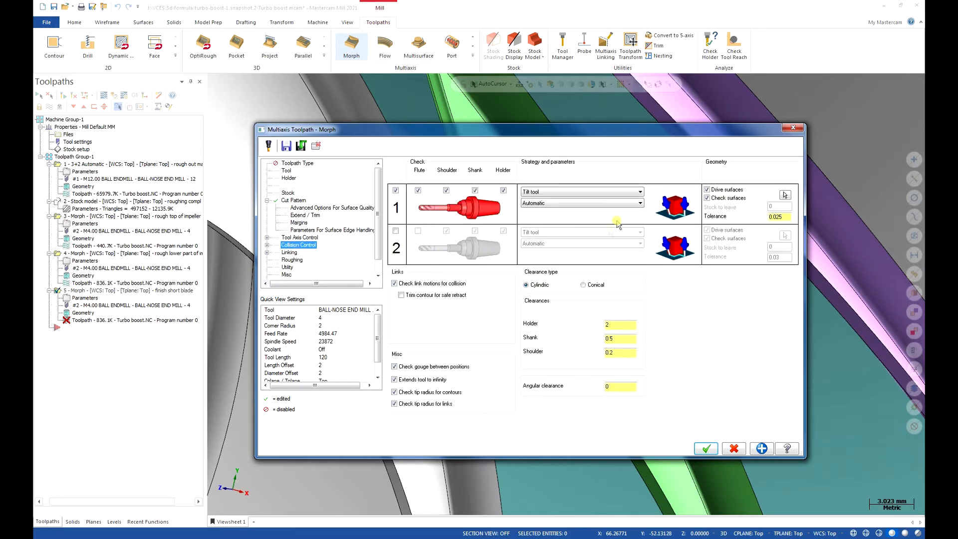
pyautogui.click(786, 196)
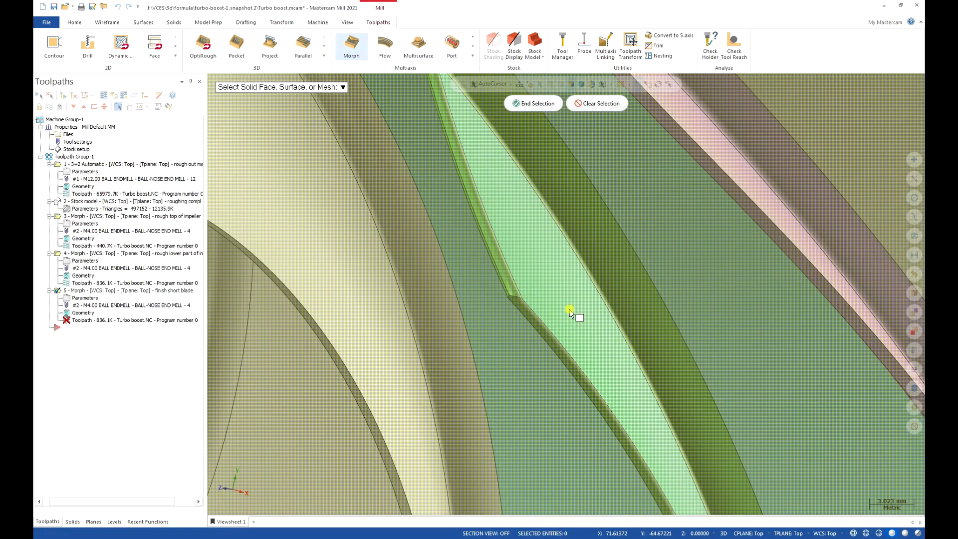
pyautogui.scroll(-5, 566, 300)
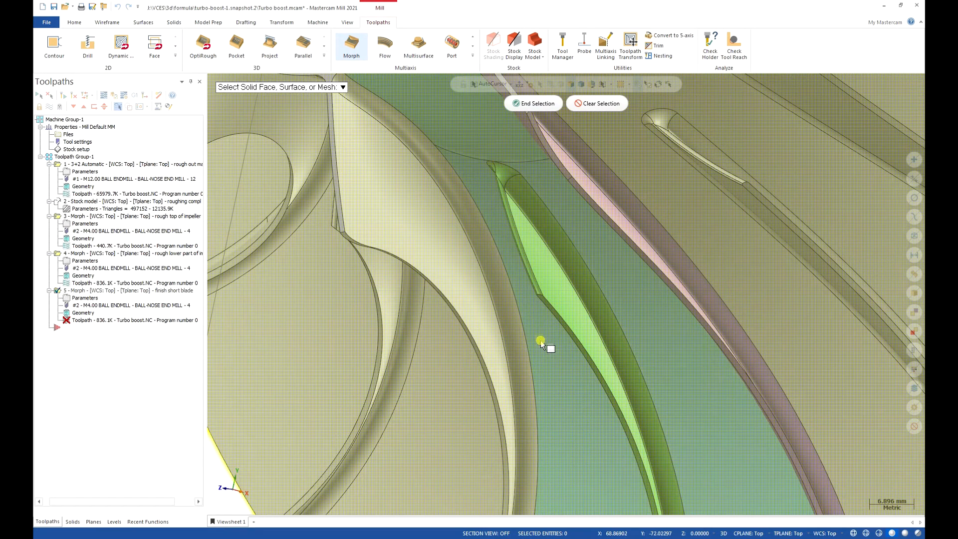
pyautogui.scroll(-5, 542, 344)
pyautogui.scroll(-2, 537, 309)
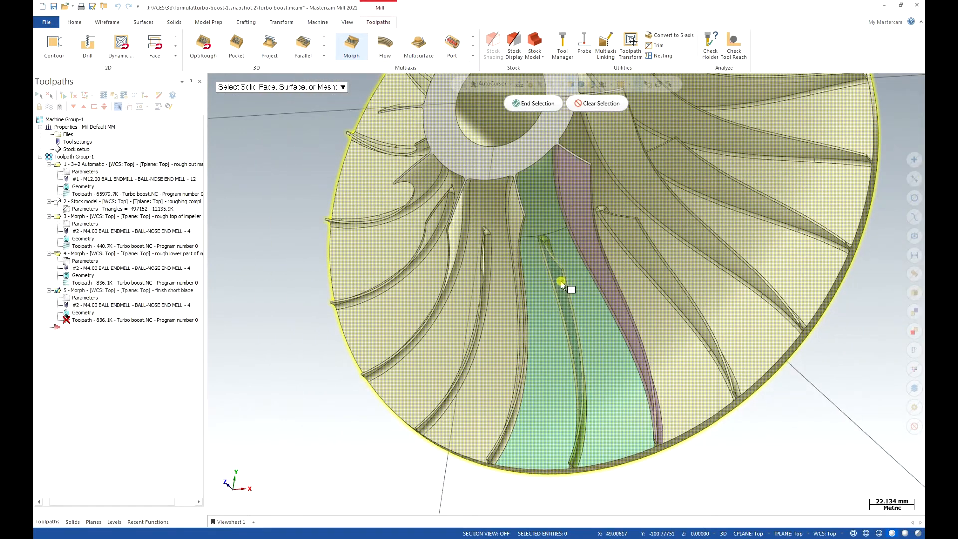
pyautogui.moveTo(549, 354); pyautogui.dragTo(573, 421, button='middle')
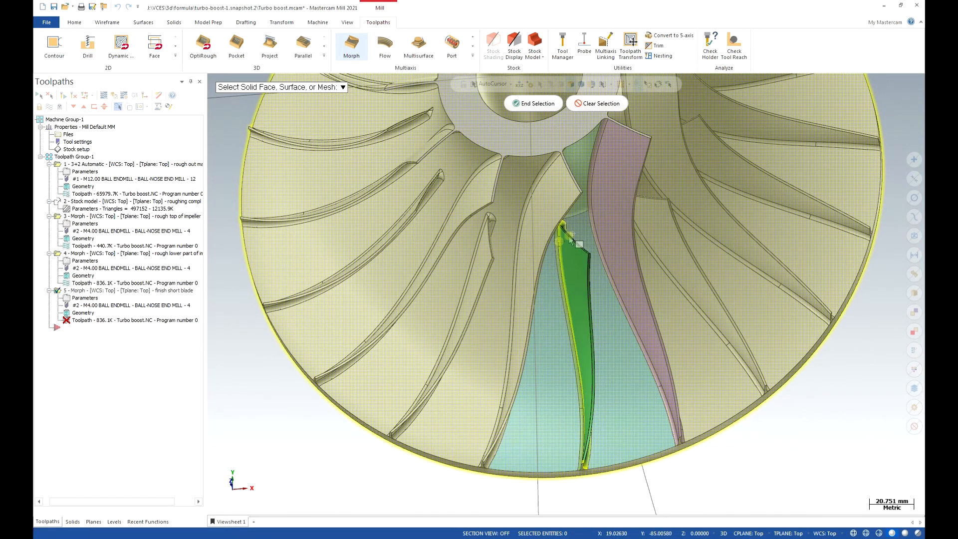
pyautogui.moveTo(574, 272); pyautogui.dragTo(555, 239, button='middle')
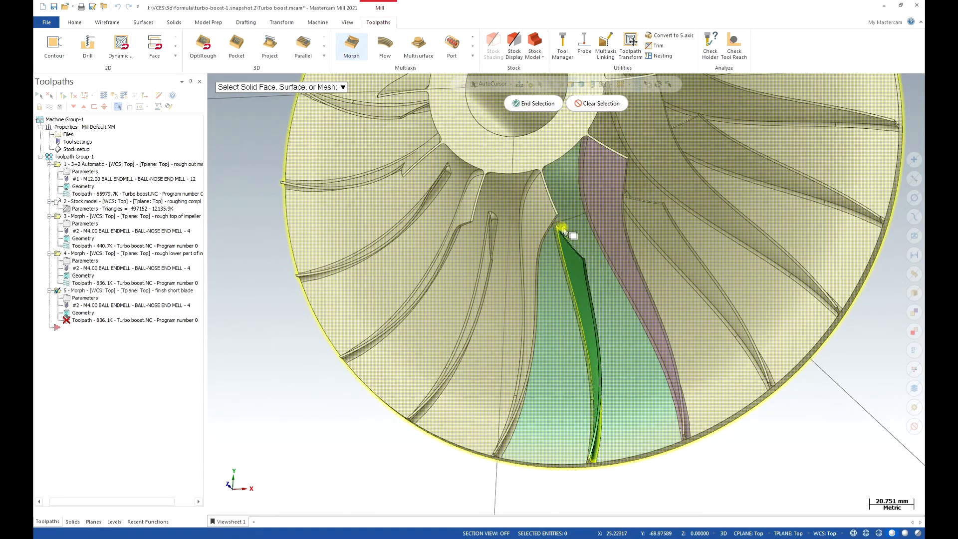
pyautogui.moveTo(574, 248); pyautogui.dragTo(584, 270, button='middle')
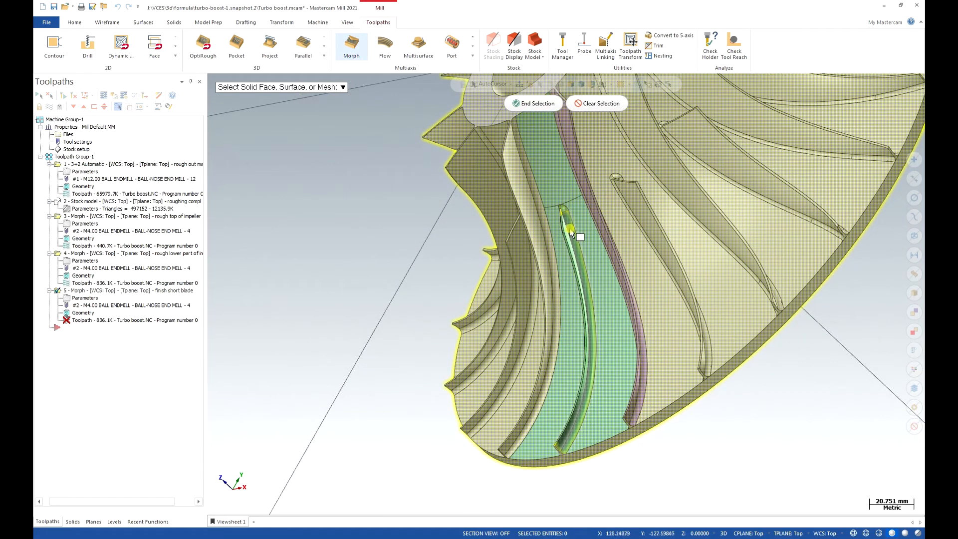
pyautogui.moveTo(572, 250); pyautogui.dragTo(623, 266, button='middle')
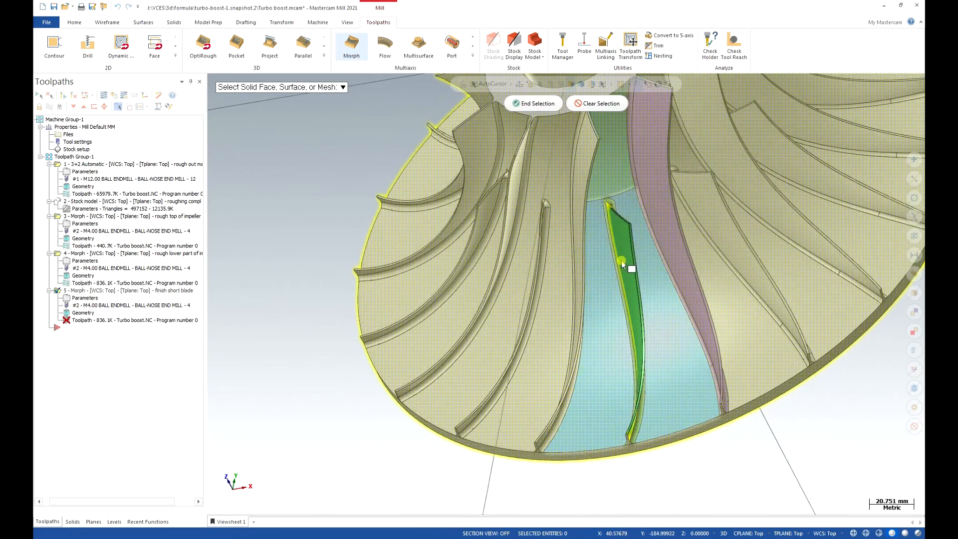
pyautogui.scroll(8, 623, 265)
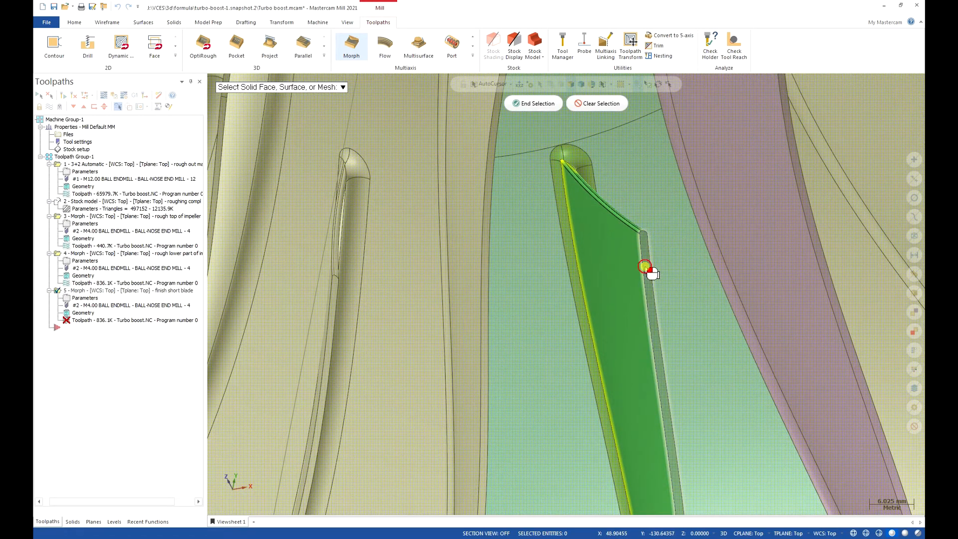
pyautogui.scroll(-6, 645, 267)
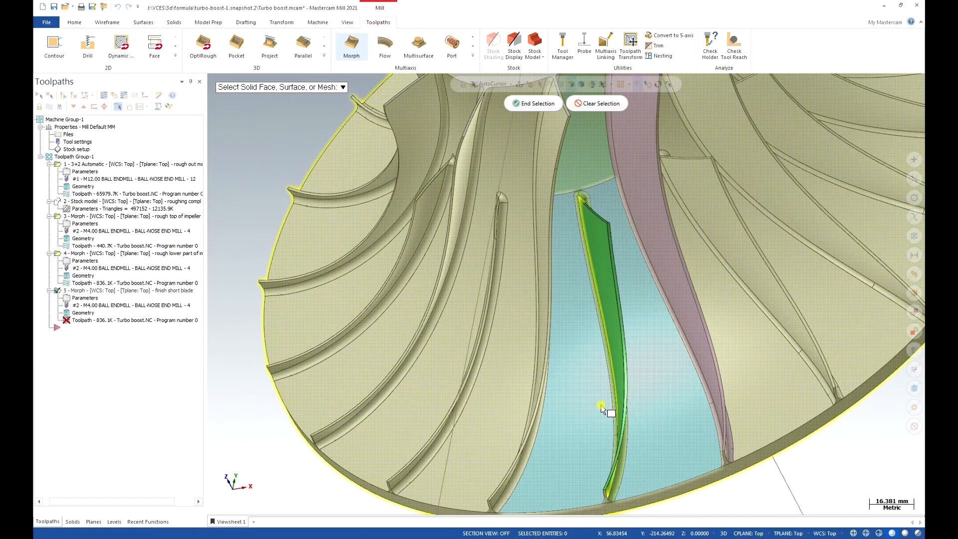
pyautogui.moveTo(601, 410); pyautogui.dragTo(724, 532, button='middle')
pyautogui.moveTo(680, 474); pyautogui.dragTo(664, 479, button='middle')
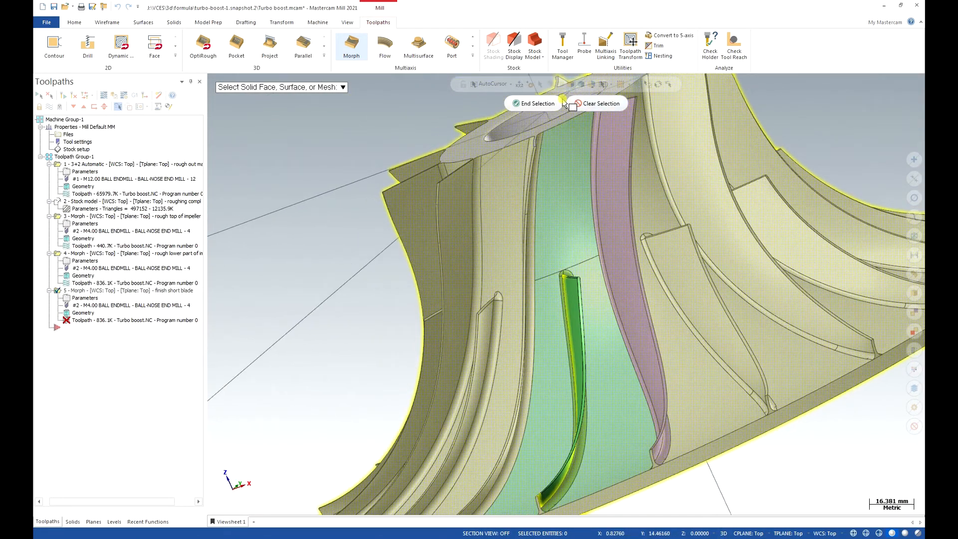
pyautogui.click(559, 103)
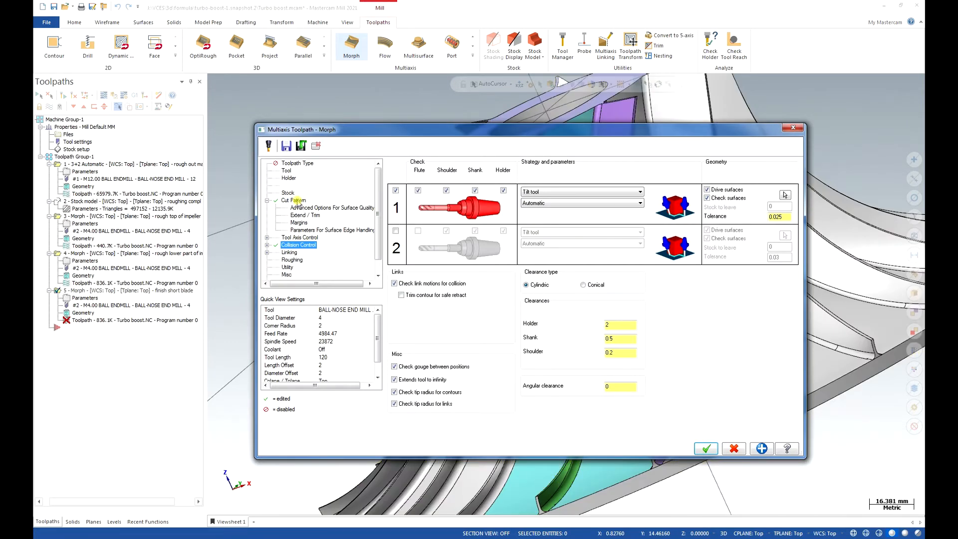
# Set the Morph's area type to Full, avoid cuts at exact edges, generate the short-blade toolpath and inspect it.
pyautogui.click(294, 201)
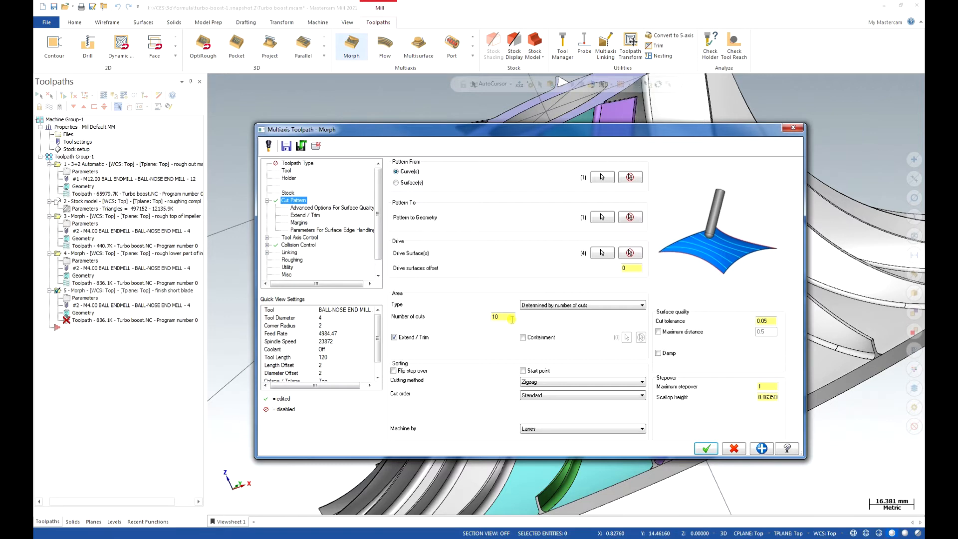
pyautogui.click(584, 306)
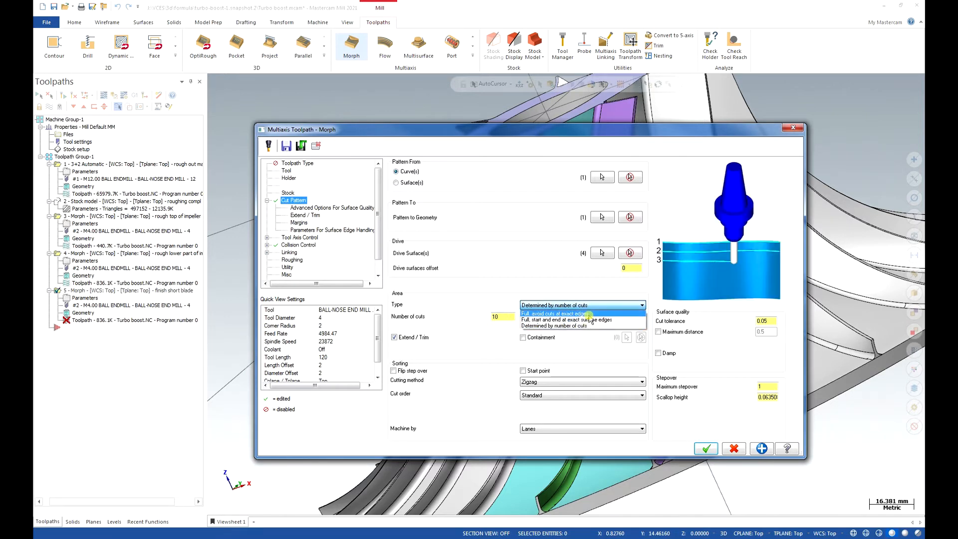
pyautogui.click(589, 314)
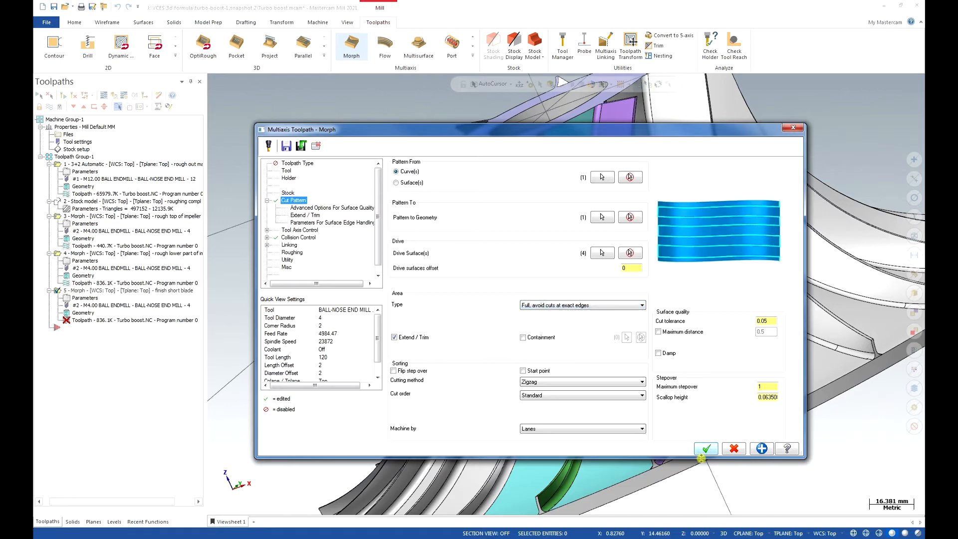
pyautogui.click(706, 453)
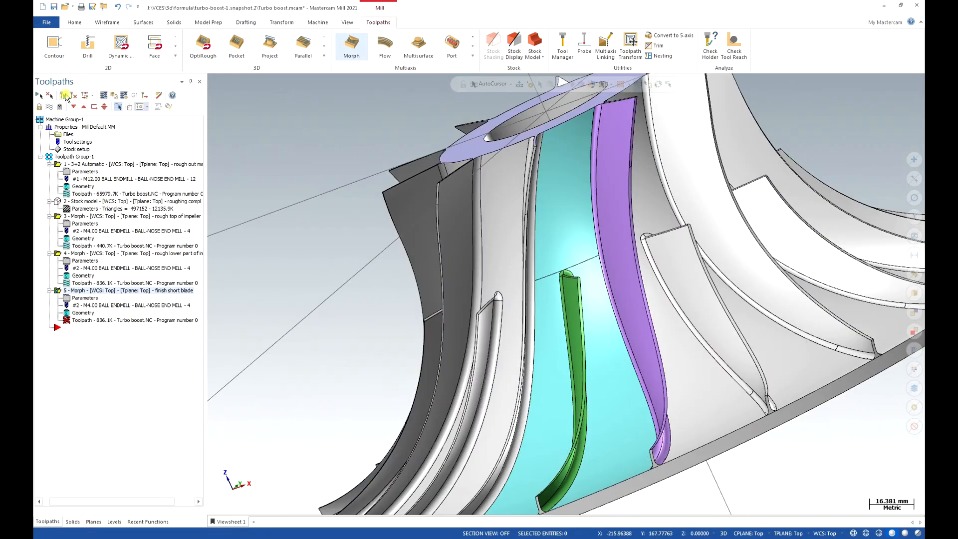
pyautogui.click(231, 522)
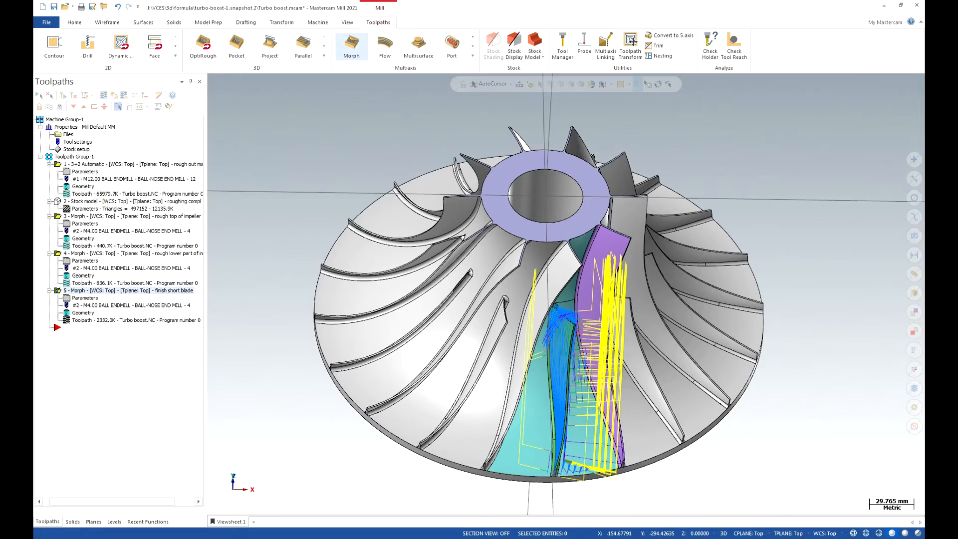
pyautogui.moveTo(628, 328)
pyautogui.mouseDown(button='middle')
pyautogui.moveTo(540, 343)
pyautogui.moveTo(594, 398)
pyautogui.moveTo(579, 330)
pyautogui.moveTo(588, 287)
pyautogui.moveTo(634, 292)
pyautogui.mouseUp(button='middle')
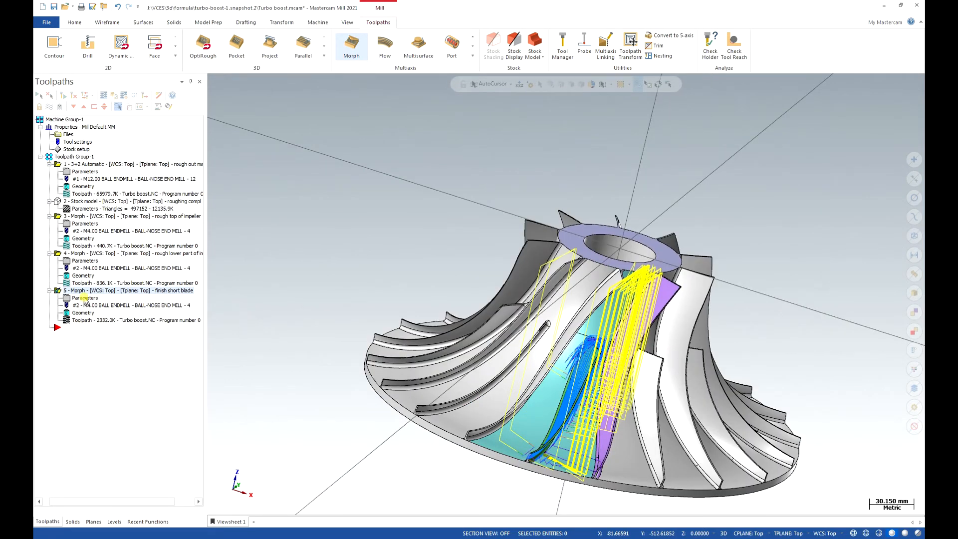
# Set the short-blade Morph's tilt angle at side of cutting direction to 60 degrees and regenerate its toolpath.
pyautogui.click(84, 299)
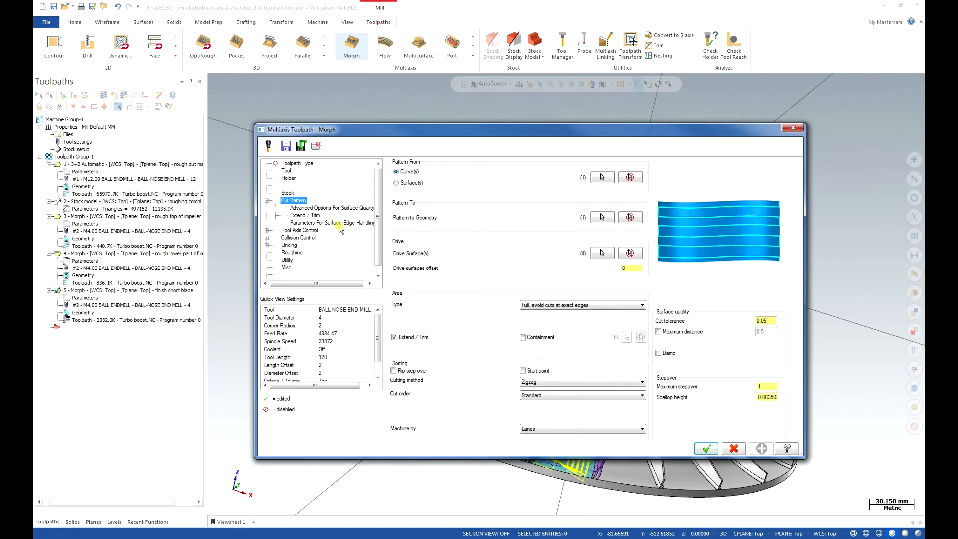
pyautogui.click(299, 231)
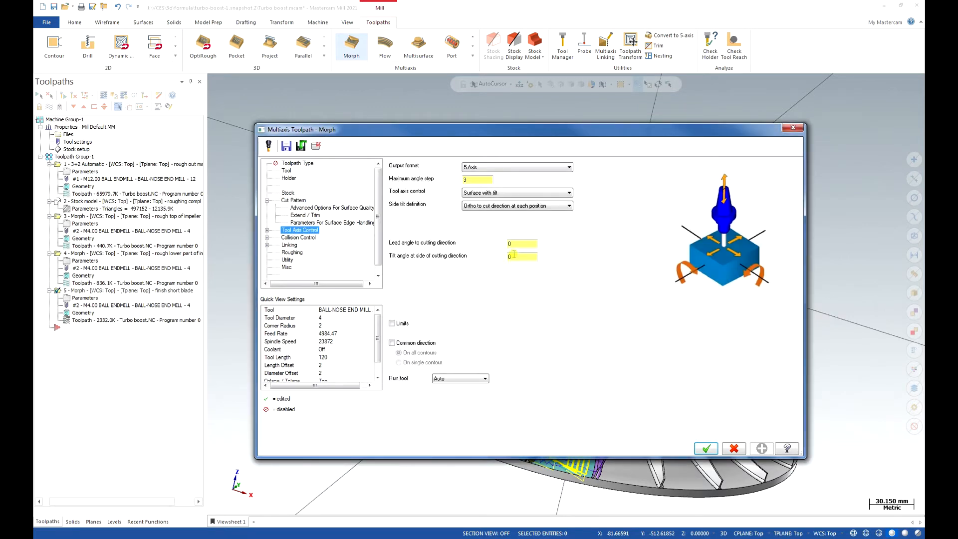
pyautogui.click(514, 256)
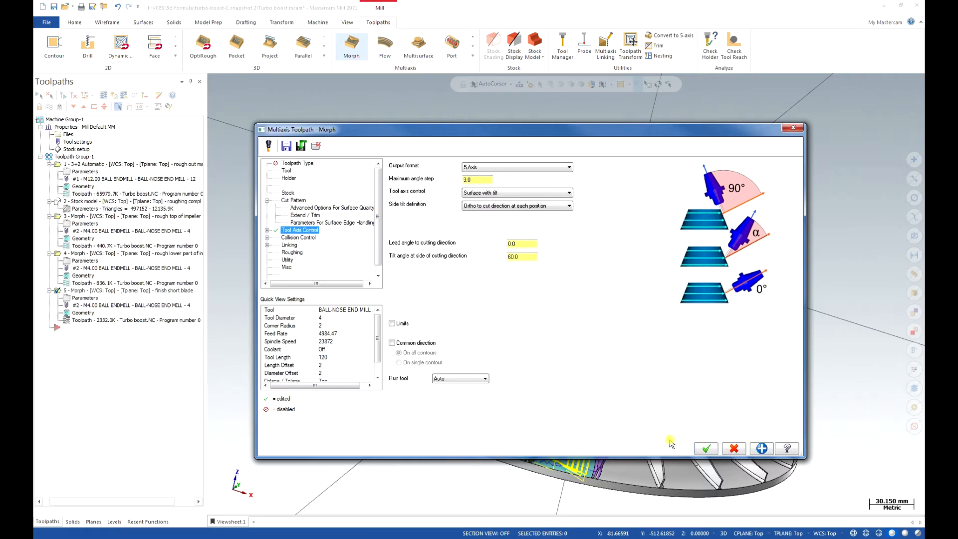
pyautogui.click(704, 449)
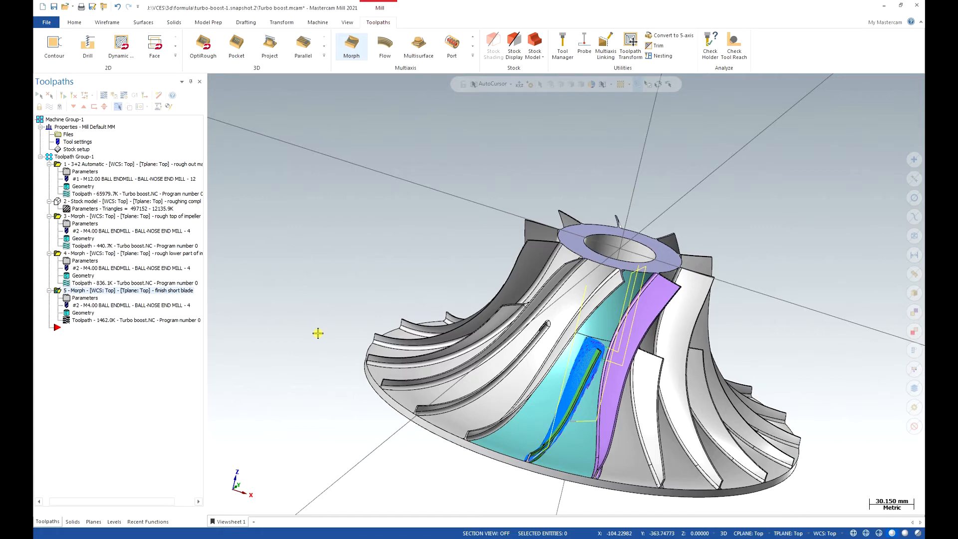
# Copy the short-blade Morph operation after itself and rename the copy "finish long blade".
pyautogui.moveTo(74, 290); pyautogui.dragTo(75, 291, button='right')
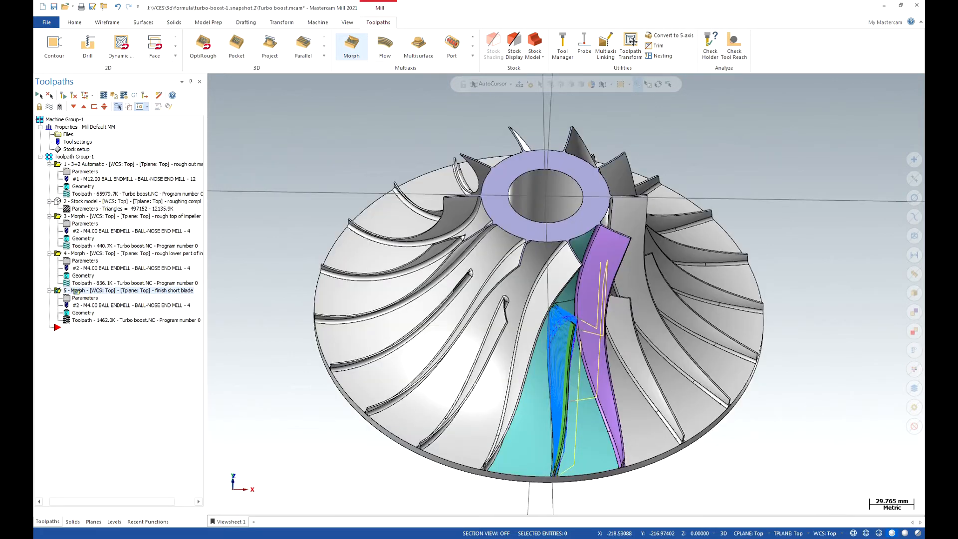
pyautogui.moveTo(75, 291); pyautogui.dragTo(106, 291, button='right')
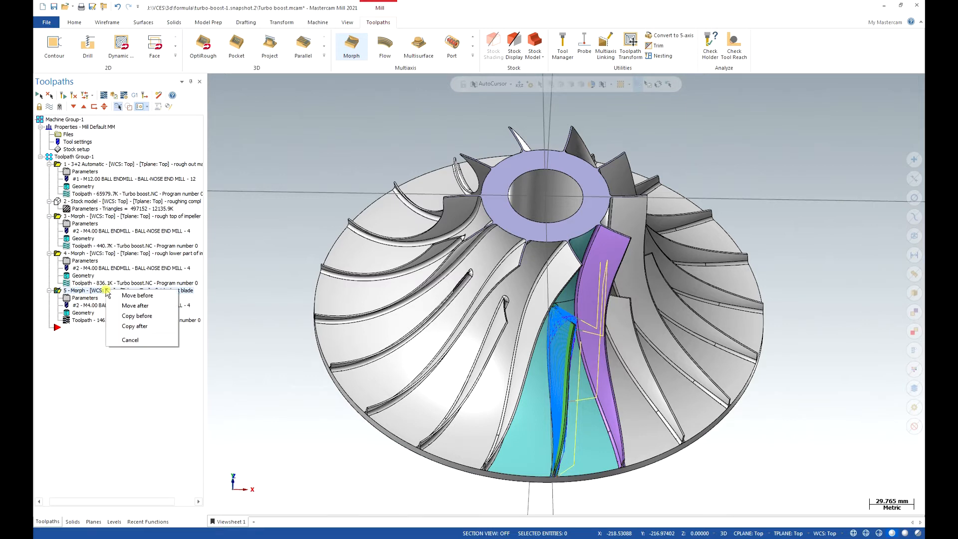
pyautogui.click(149, 326)
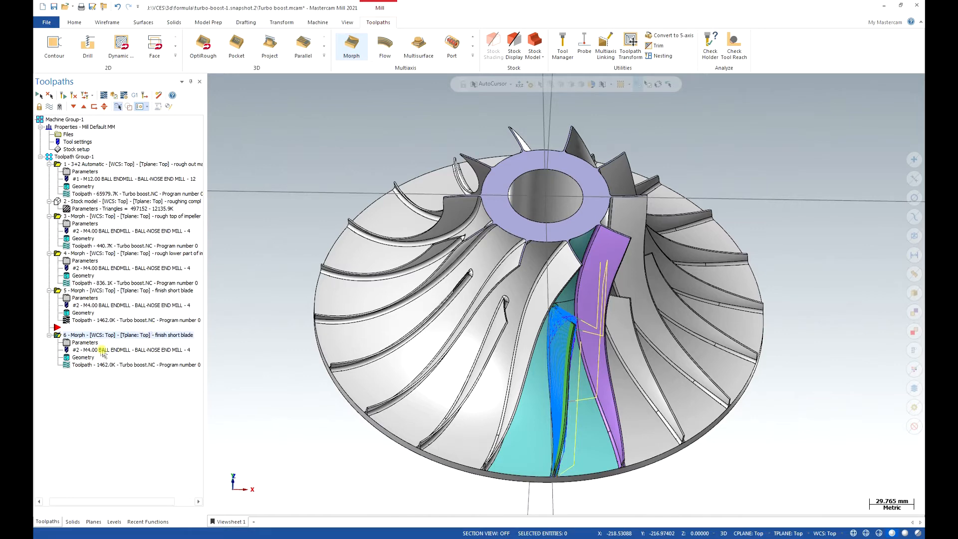
pyautogui.click(143, 337)
pyautogui.write('finish long blade')
pyautogui.press('Return')
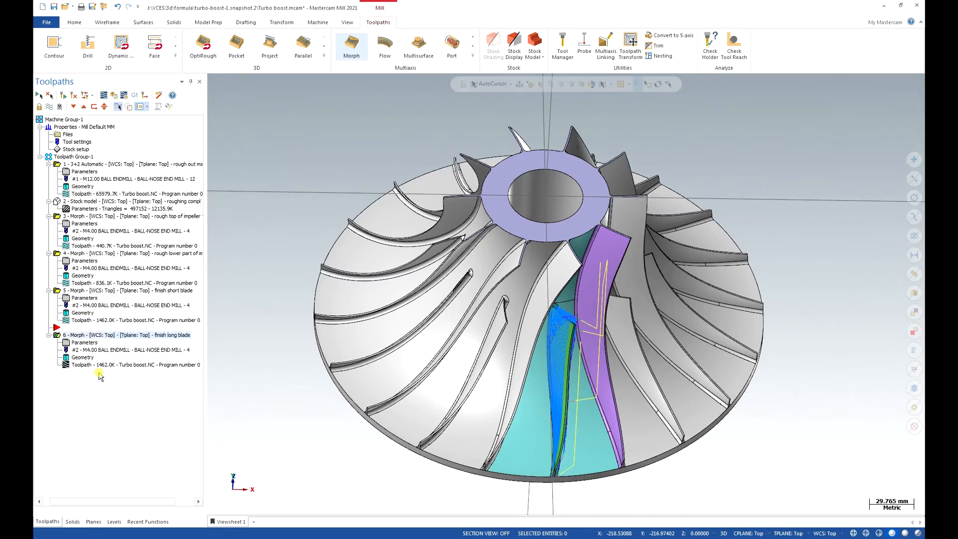
# Bring the outer end of the purple long blade into view and make level 3, additional geometry, active and visible.
pyautogui.click(618, 292)
pyautogui.scroll(5, 623, 470)
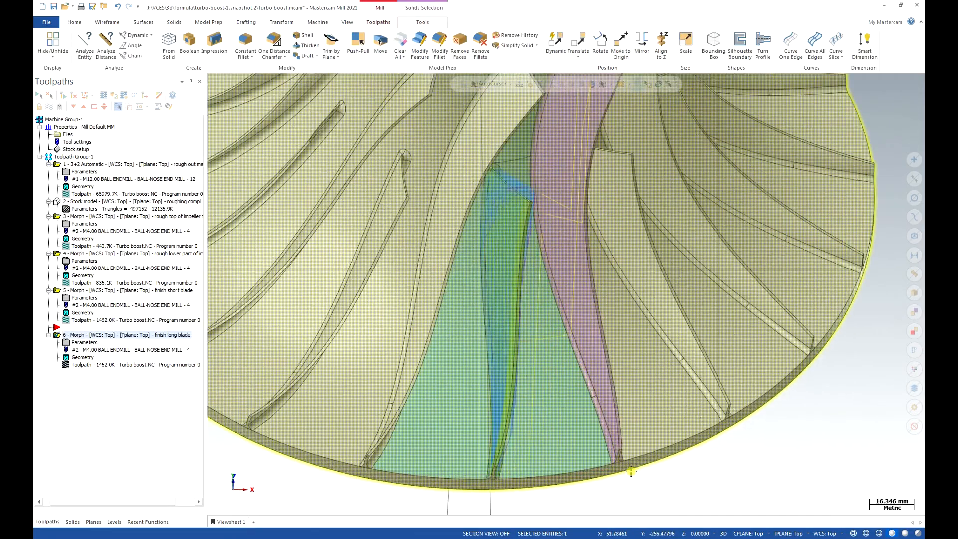
pyautogui.scroll(4, 610, 432)
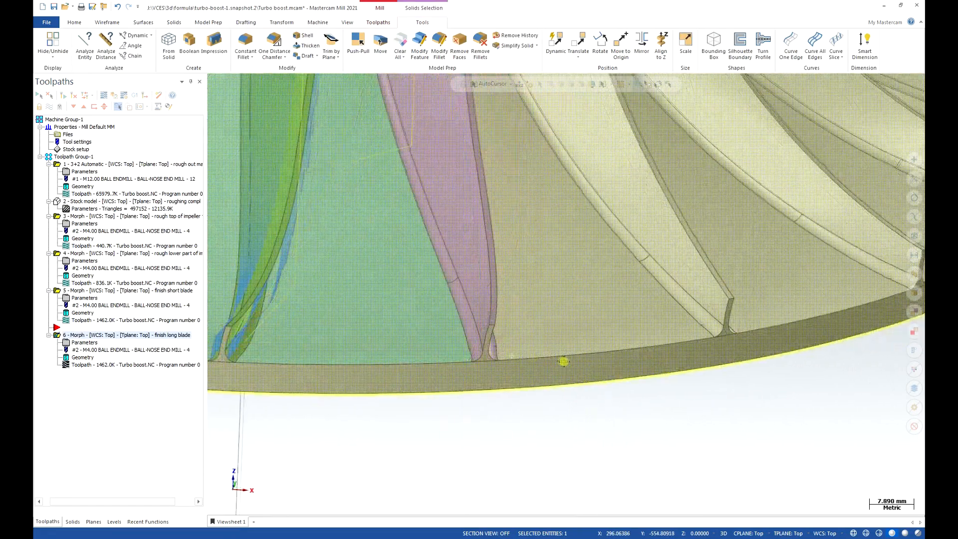
pyautogui.moveTo(563, 361); pyautogui.dragTo(539, 357, button='middle')
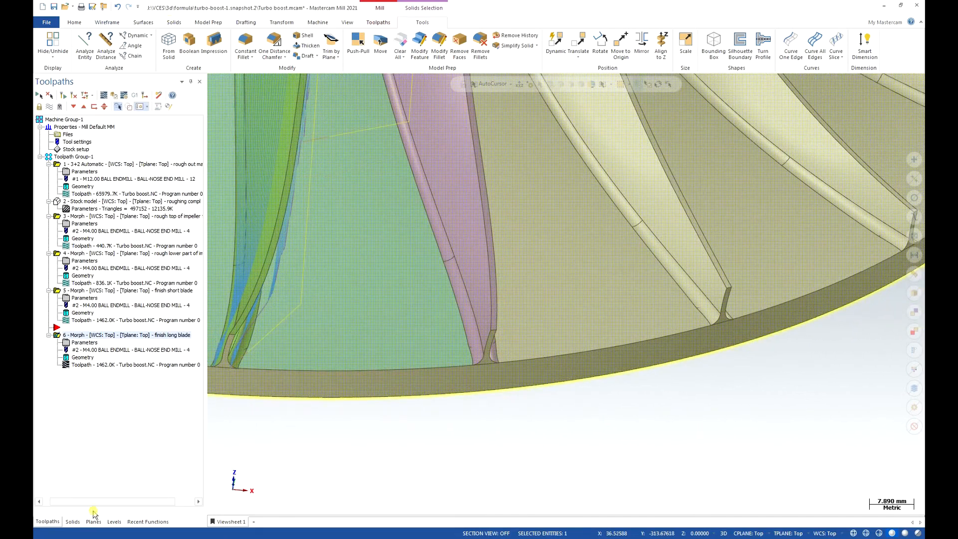
pyautogui.click(72, 521)
pyautogui.click(93, 522)
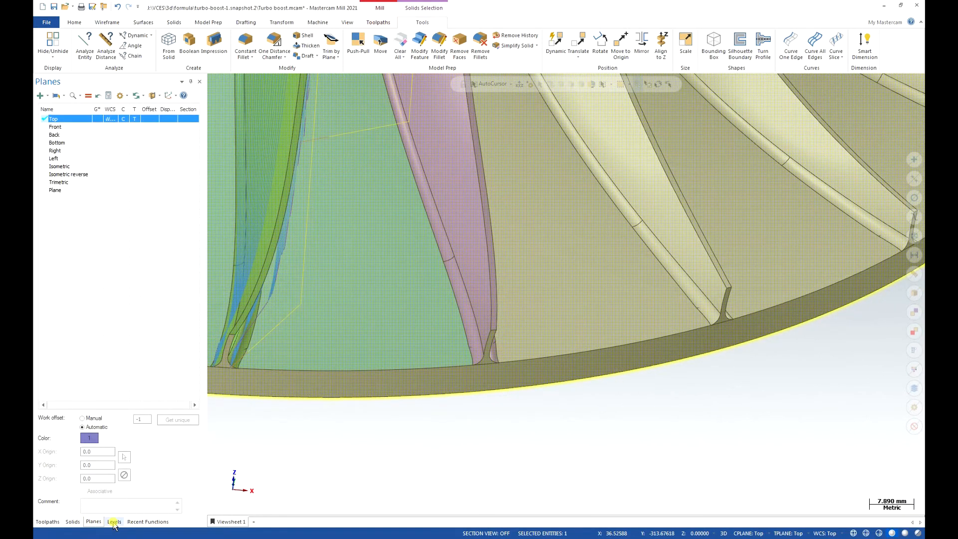
pyautogui.click(114, 522)
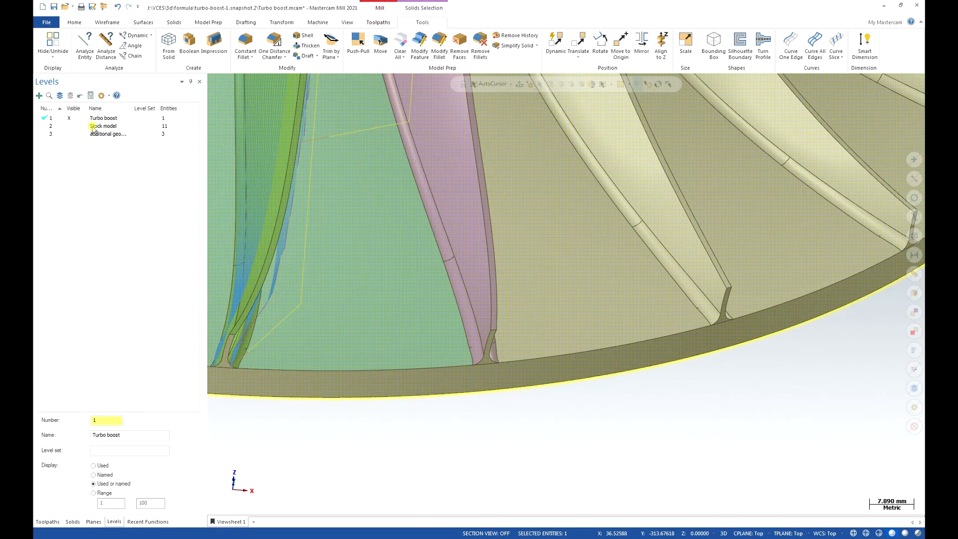
pyautogui.click(78, 133)
pyautogui.click(51, 134)
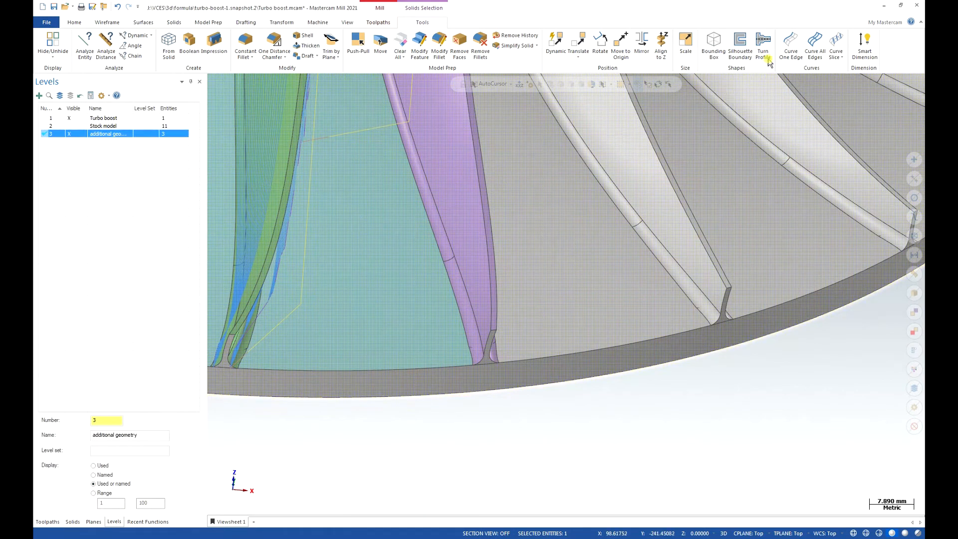
# Create curves on single edges along the upper edges of the root fillets on both sides of the purple long blade.
pyautogui.click(503, 46)
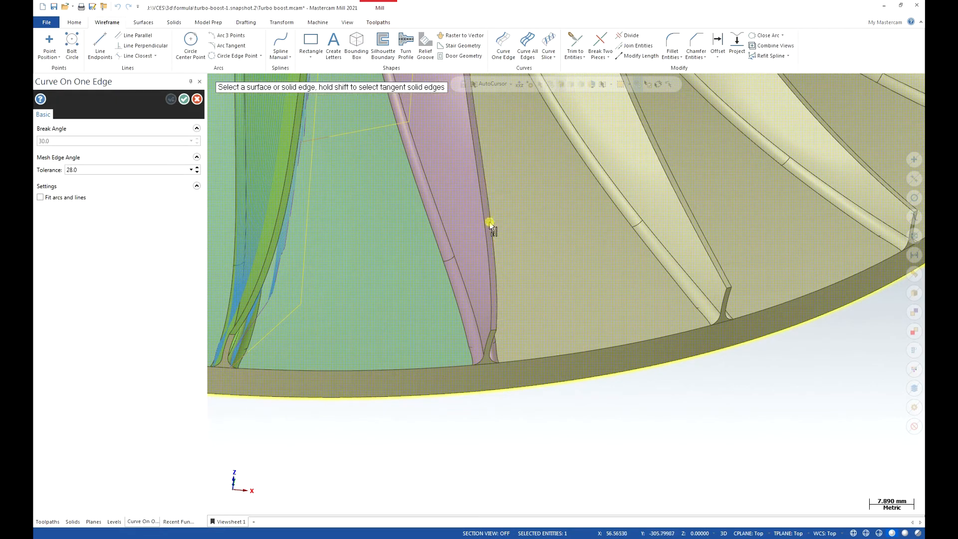
pyautogui.click(468, 282)
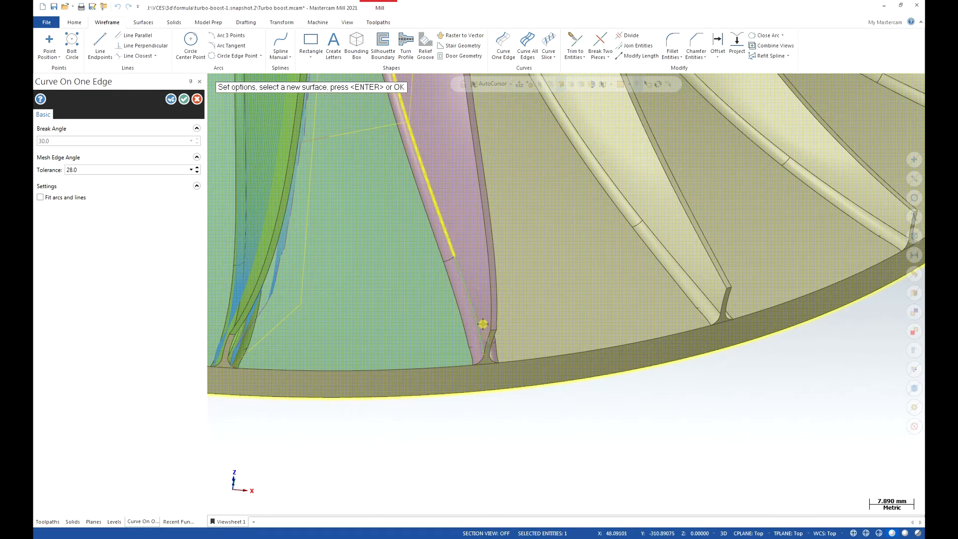
pyautogui.scroll(-2, 482, 351)
pyautogui.scroll(-3, 482, 352)
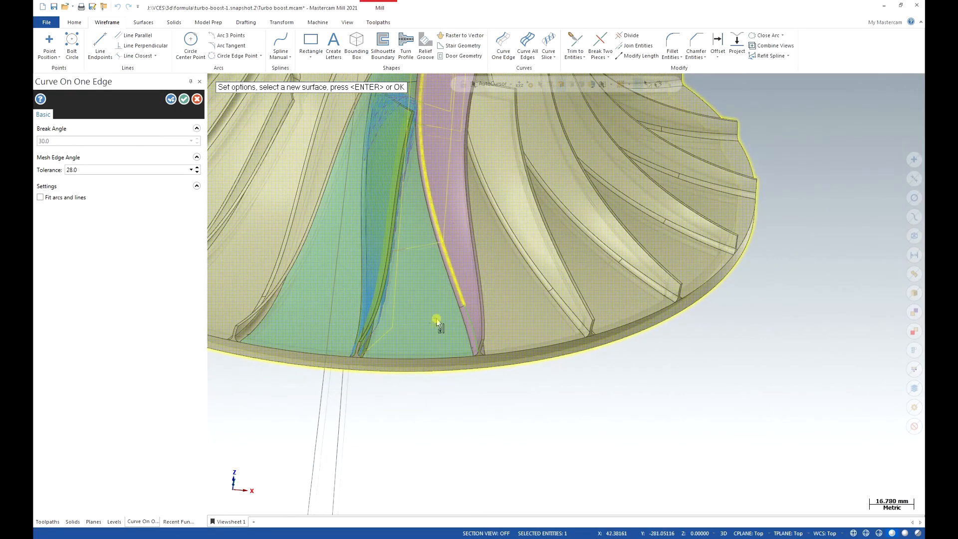
pyautogui.scroll(2, 434, 323)
pyautogui.scroll(-1, 434, 323)
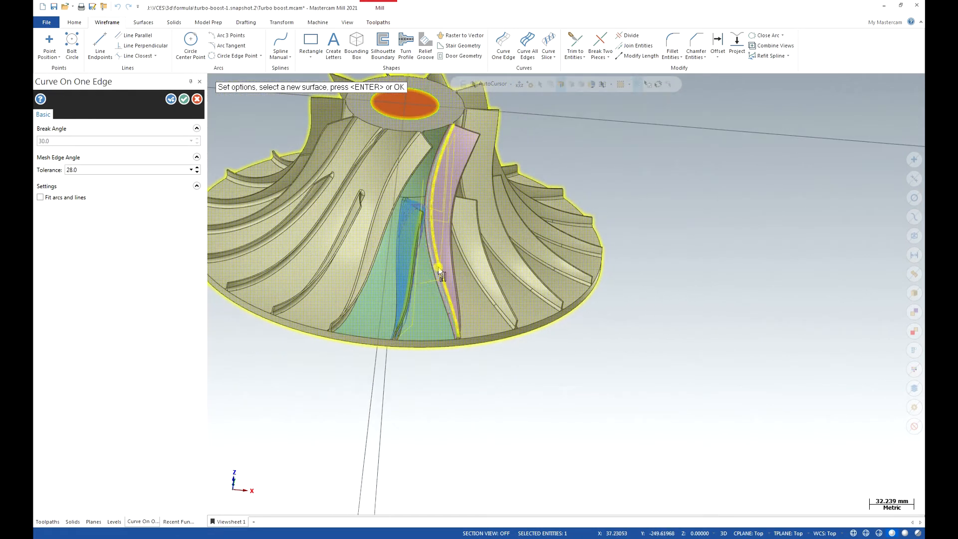
pyautogui.moveTo(424, 148); pyautogui.dragTo(375, 106, button='middle')
pyautogui.scroll(2, 427, 266)
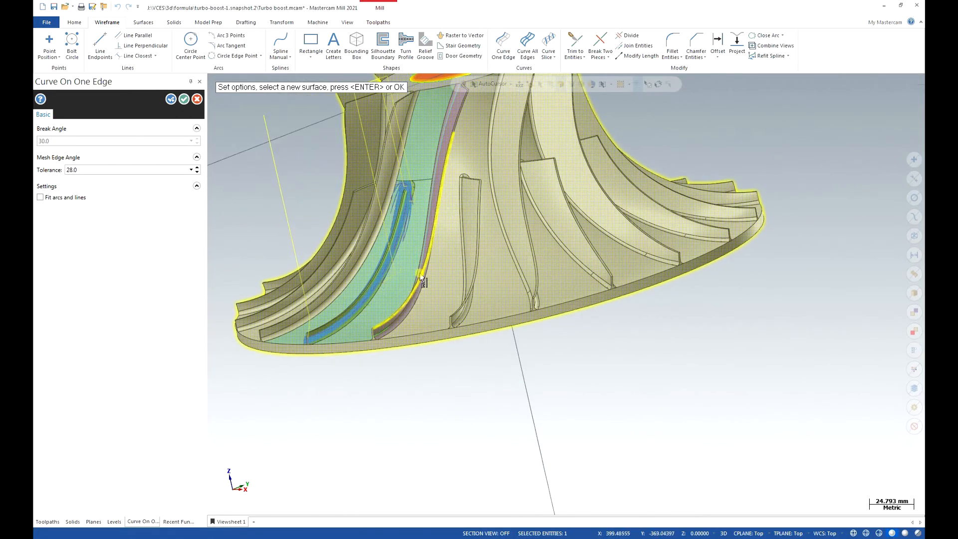
pyautogui.scroll(2, 383, 340)
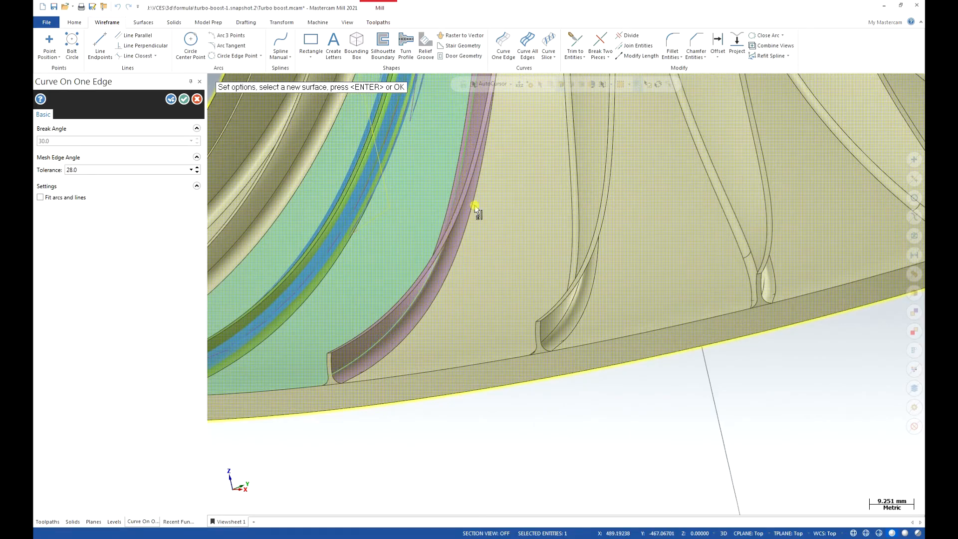
pyautogui.scroll(1, 417, 188)
pyautogui.moveTo(416, 188); pyautogui.dragTo(371, 292, button='middle')
pyautogui.scroll(4, 372, 292)
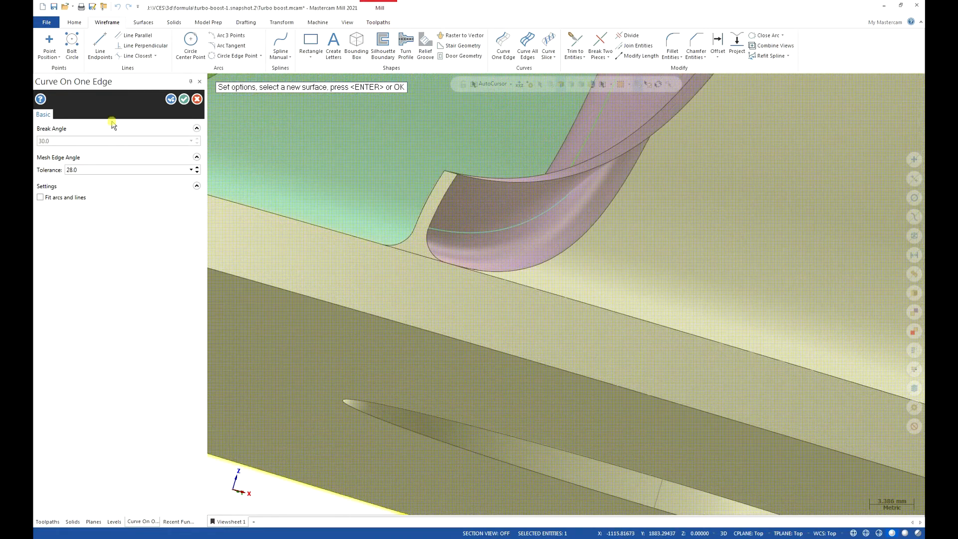
pyautogui.click(107, 45)
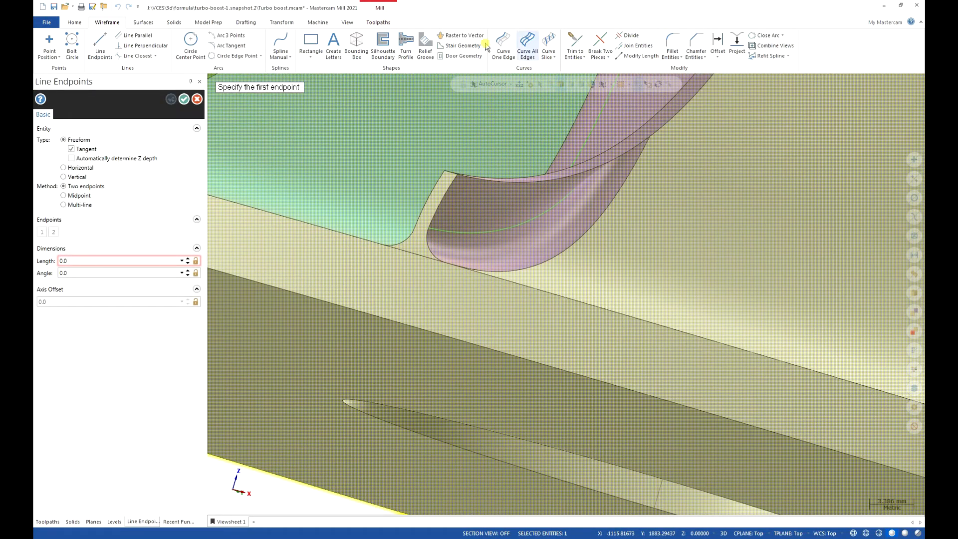
pyautogui.moveTo(435, 220); pyautogui.dragTo(420, 237, button='middle')
pyautogui.scroll(3, 421, 237)
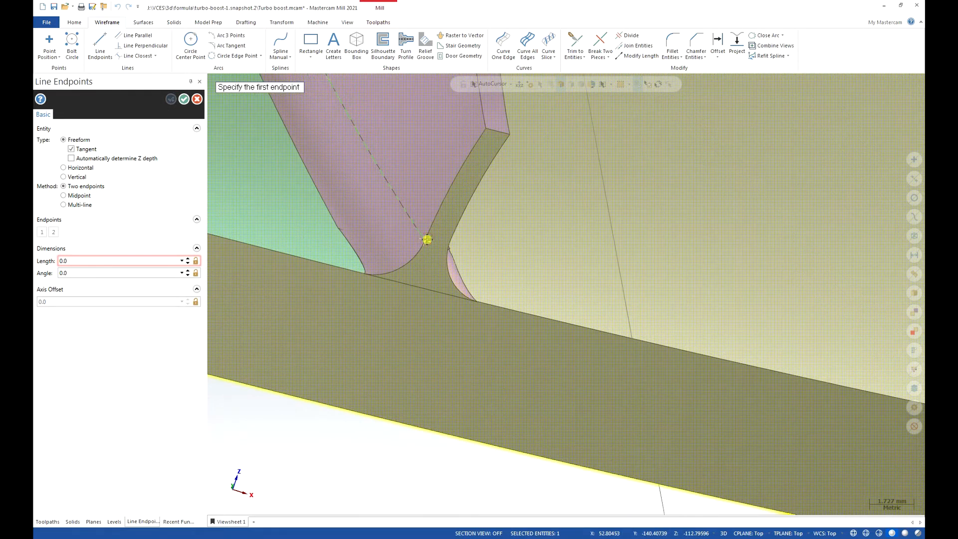
pyautogui.moveTo(449, 257); pyautogui.dragTo(391, 250, button='middle')
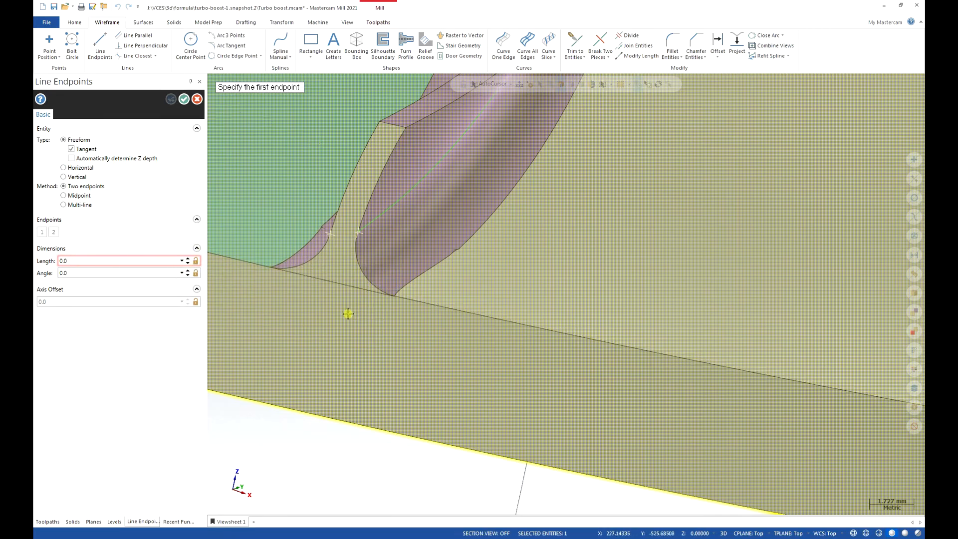
pyautogui.press('Escape')
# Show the model in wireframe with the purple long blade's outer end in close view.
pyautogui.scroll(-10, 348, 314)
pyautogui.hotkey('alt', '1')
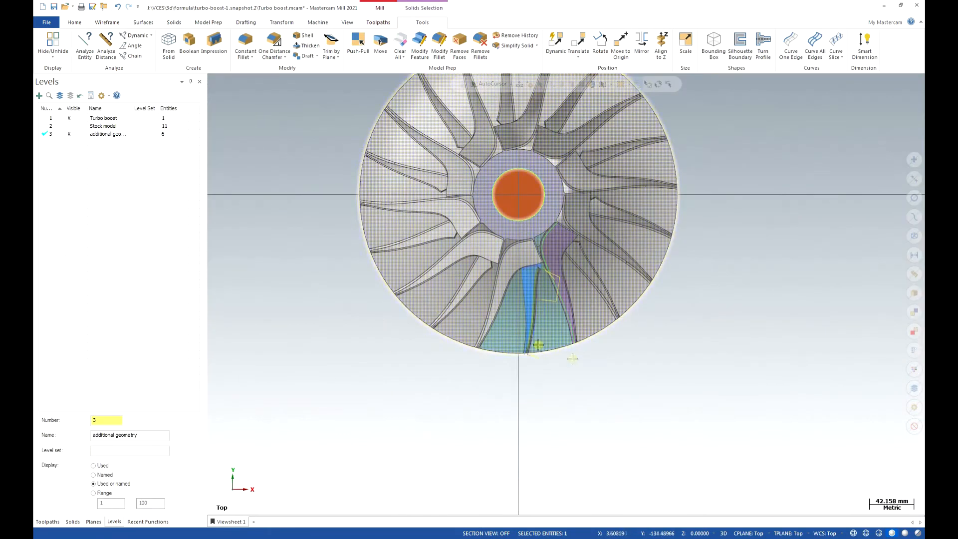
pyautogui.scroll(-2, 567, 361)
pyautogui.scroll(4, 604, 374)
pyautogui.scroll(12, 552, 345)
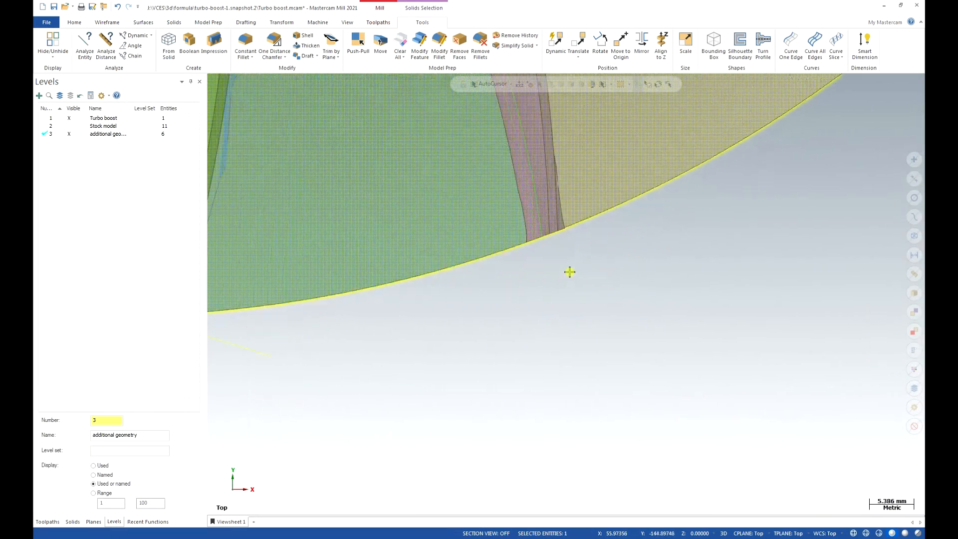
pyautogui.scroll(-7, 525, 200)
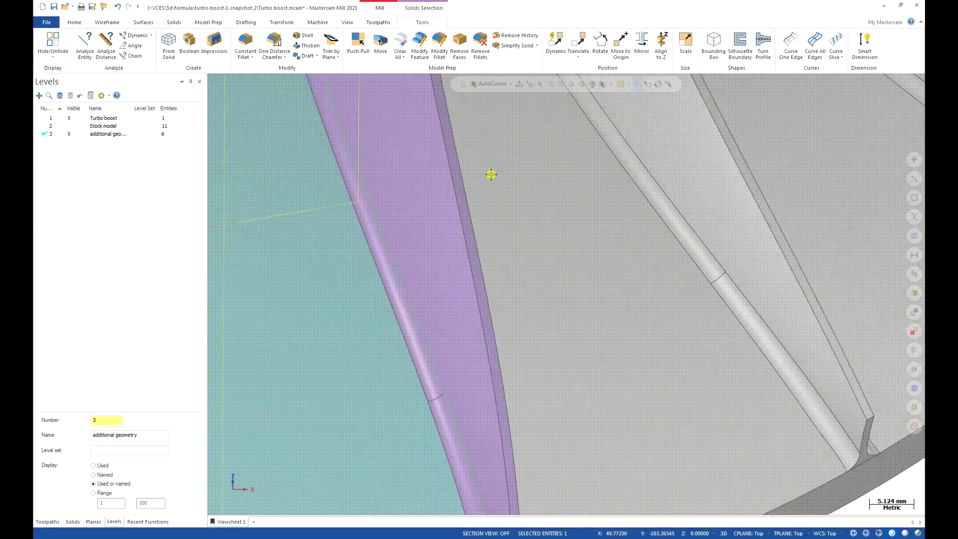
pyautogui.scroll(8, 505, 379)
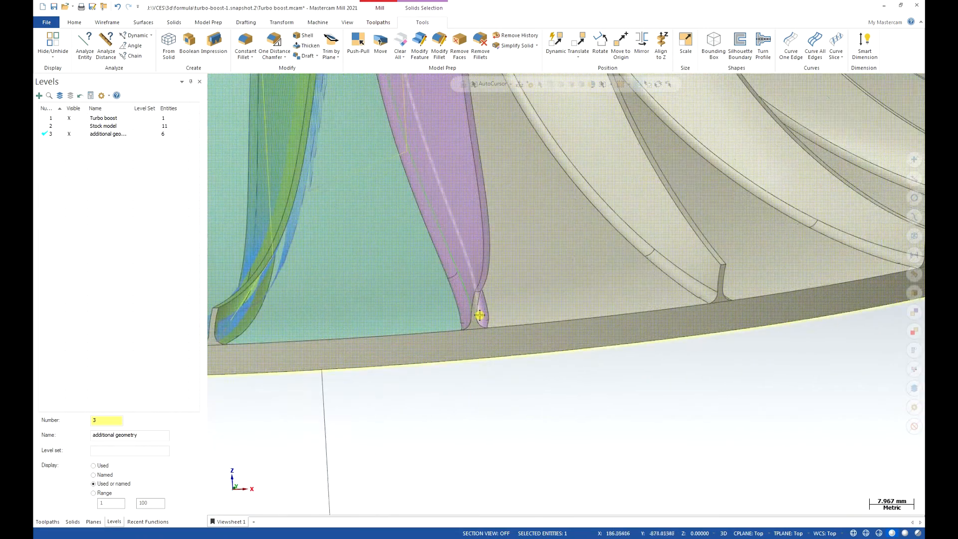
pyautogui.moveTo(516, 387); pyautogui.dragTo(487, 383, button='middle')
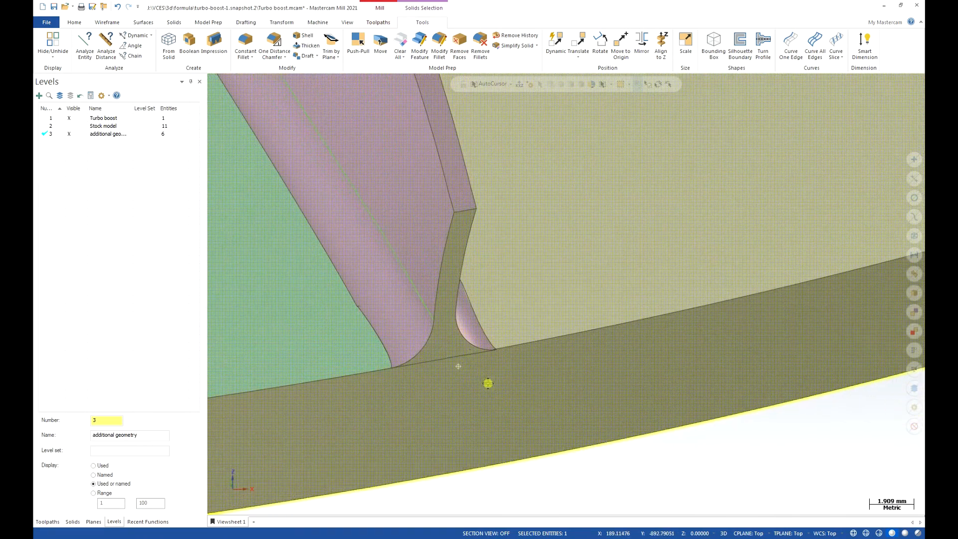
pyautogui.click(852, 533)
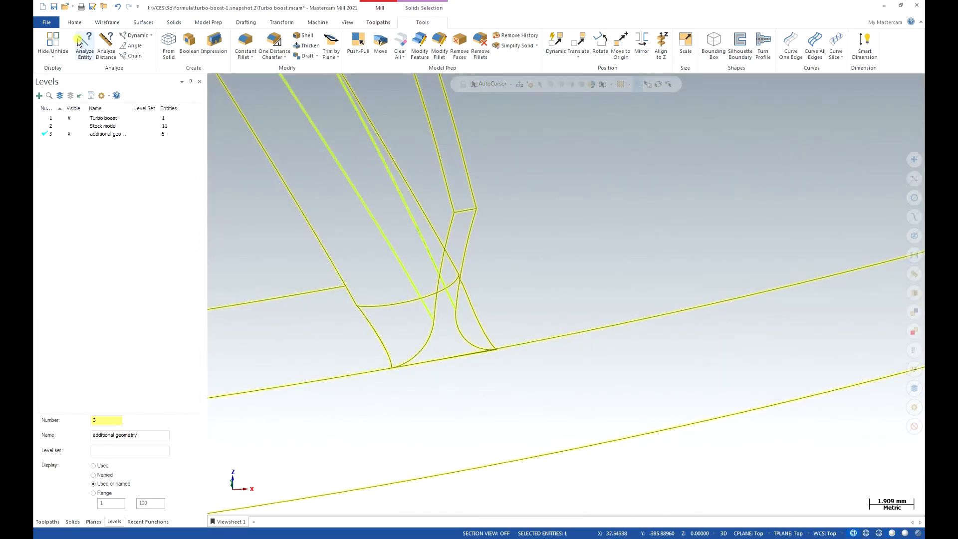
# Draw a two-endpoint freeform line joining the ends of the two fillet edge curves at the long blade's outer end.
pyautogui.click(107, 22)
pyautogui.click(100, 46)
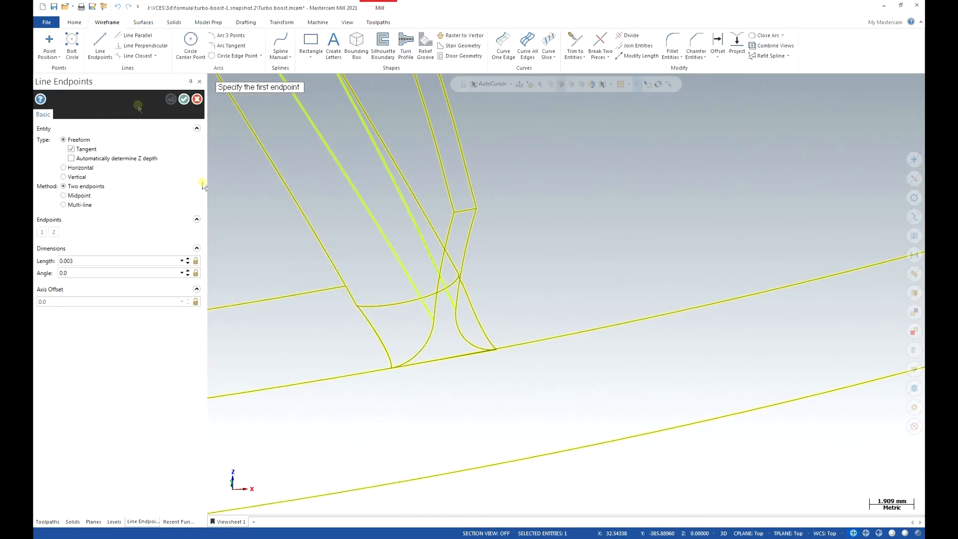
pyautogui.click(435, 321)
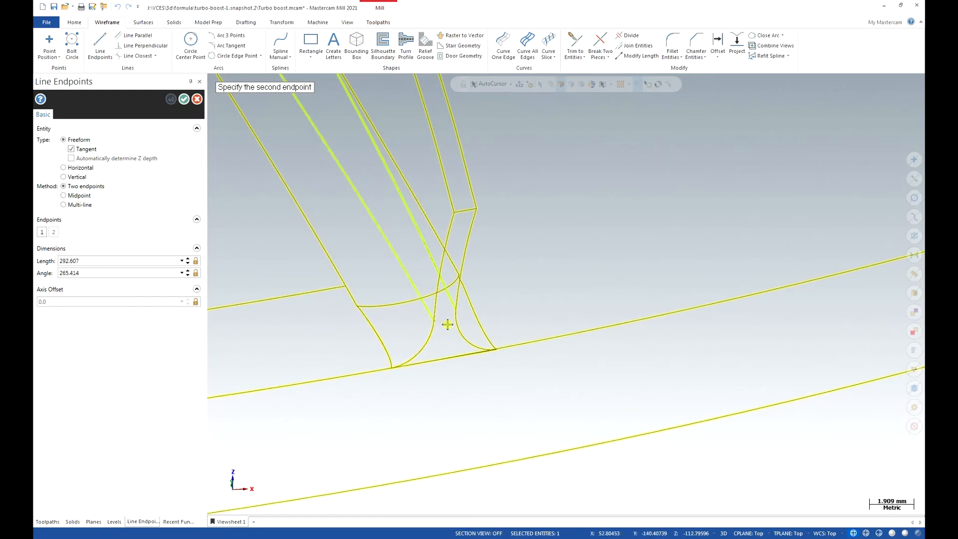
pyautogui.click(456, 311)
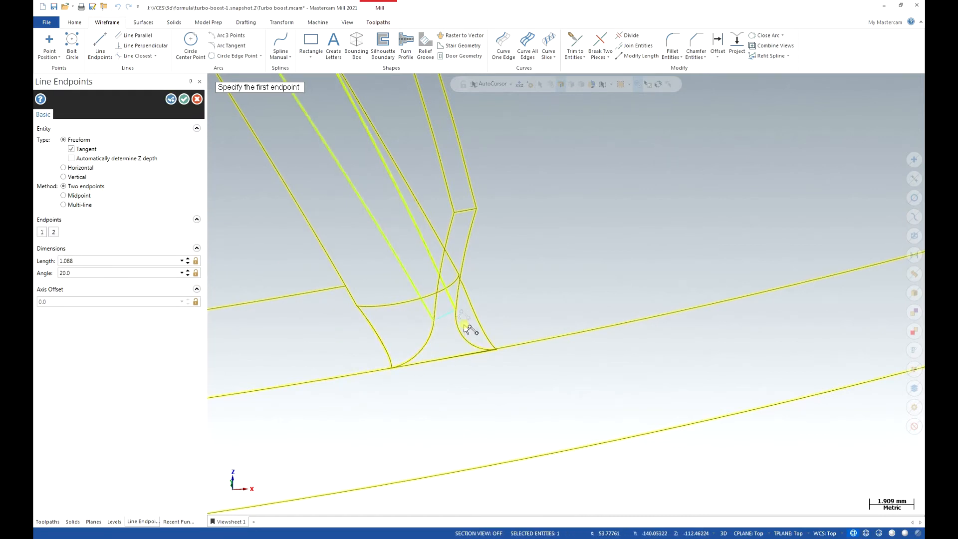
pyautogui.click(184, 99)
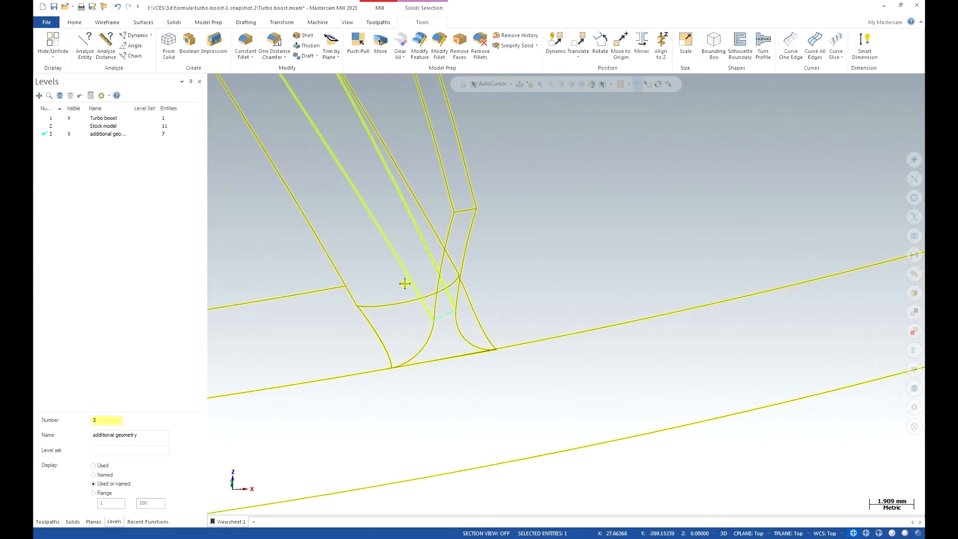
# Return the model to shaded display and orient the impeller to show the long blade and hub.
pyautogui.scroll(-3, 501, 355)
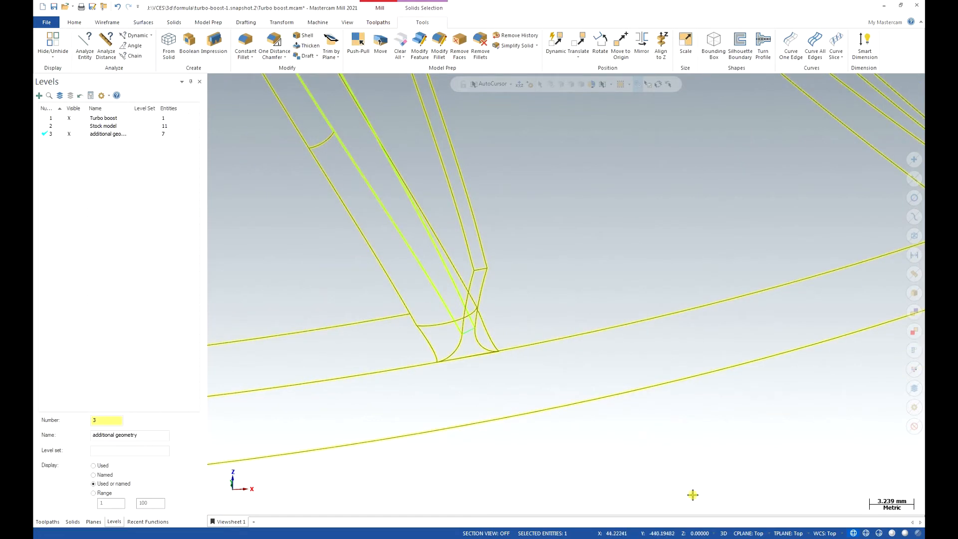
pyautogui.click(893, 534)
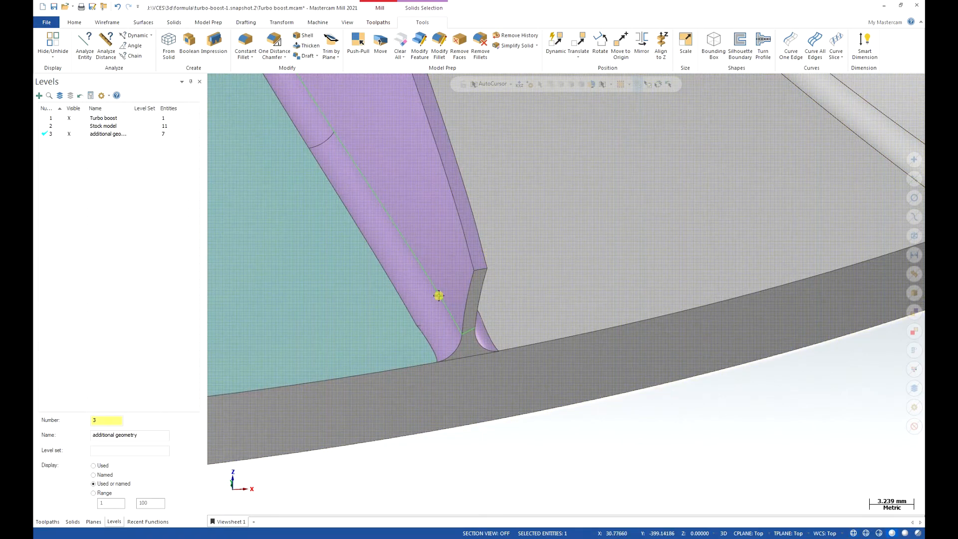
pyautogui.scroll(-10, 424, 406)
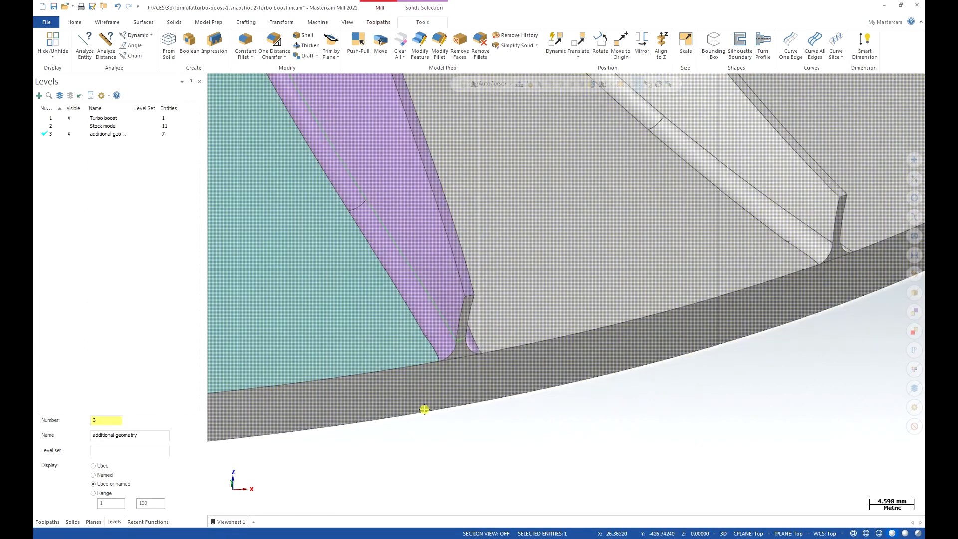
pyautogui.moveTo(414, 373); pyautogui.dragTo(448, 280, button='middle')
pyautogui.moveTo(530, 282); pyautogui.dragTo(264, 173, button='middle')
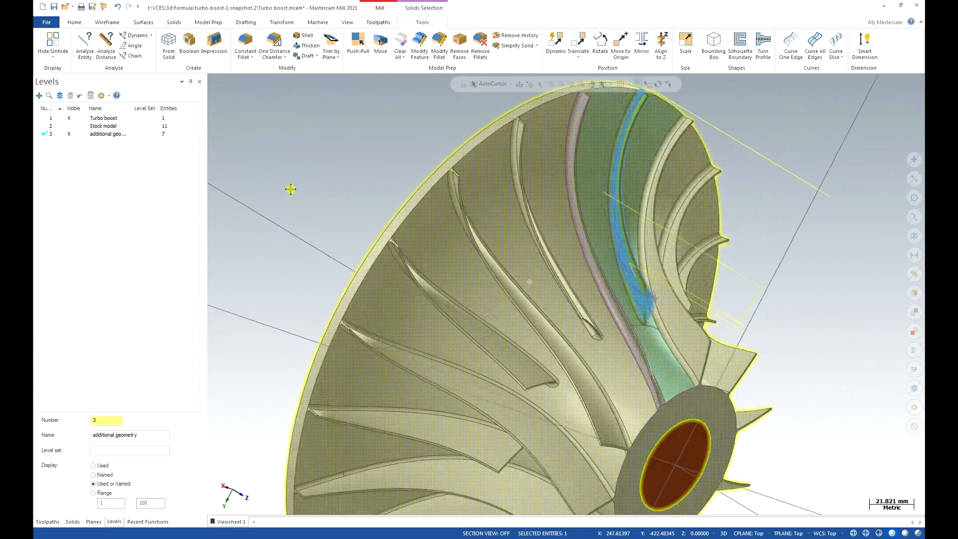
# Clear the Pattern From curve and Pattern To geometry in the cut pattern of the "finish long blade" Morph operation.
pyautogui.click(46, 521)
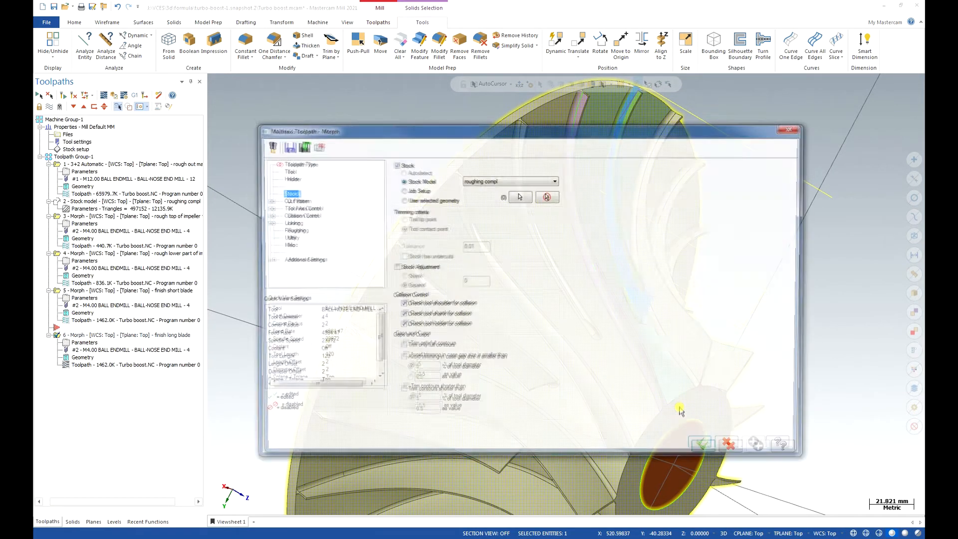
pyautogui.click(293, 200)
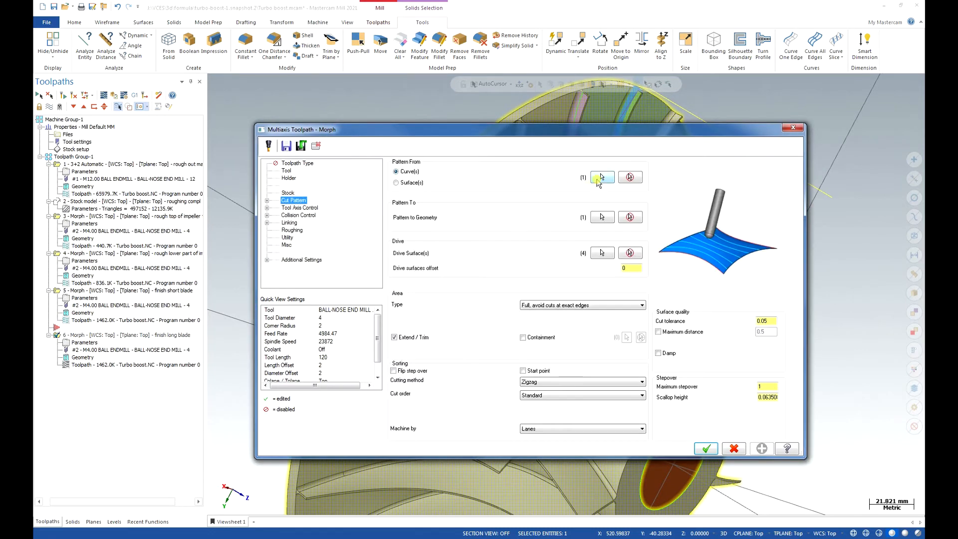
pyautogui.click(630, 177)
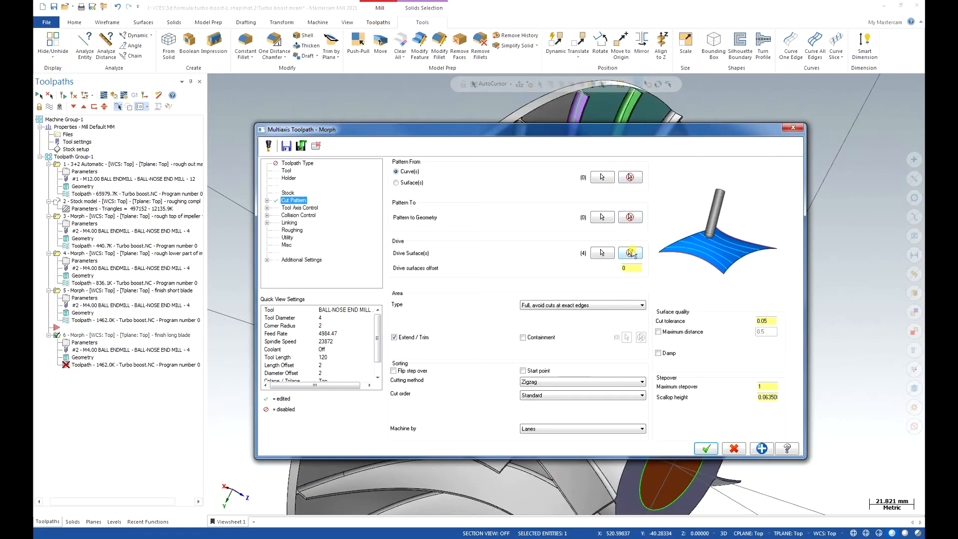
# Chain the solid top edges around the long blade, including its outer and hub ends, as the Pattern From curve.
pyautogui.click(603, 176)
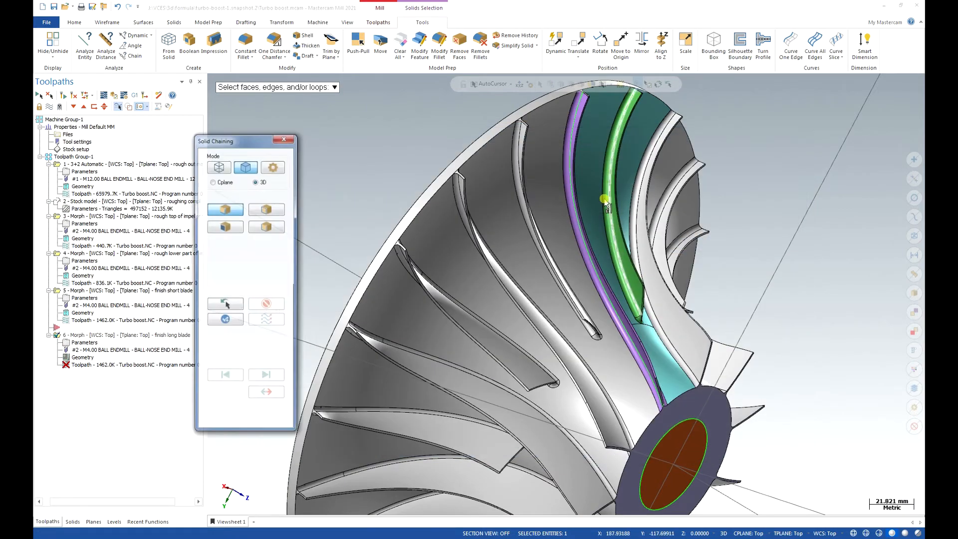
pyautogui.scroll(5, 644, 394)
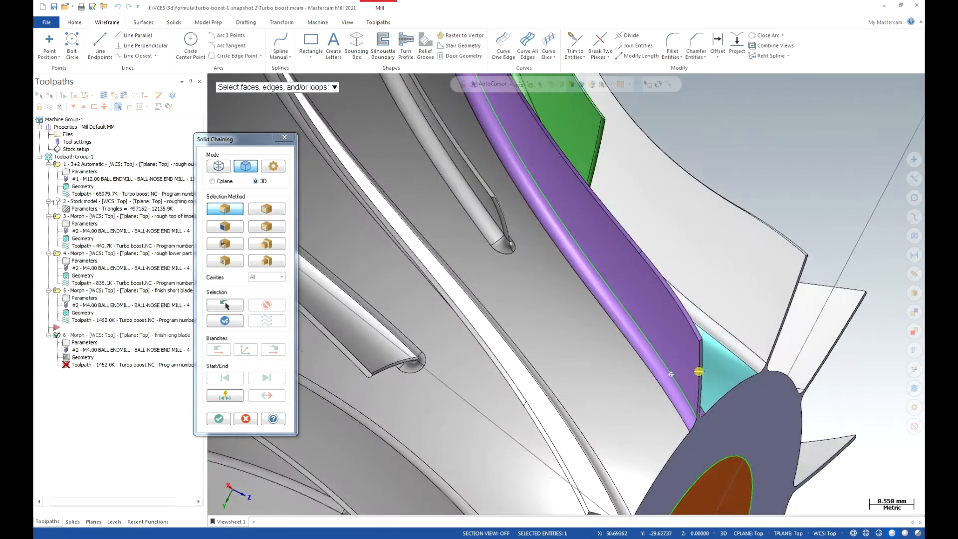
pyautogui.moveTo(671, 375); pyautogui.dragTo(712, 370, button='middle')
pyautogui.click(642, 253)
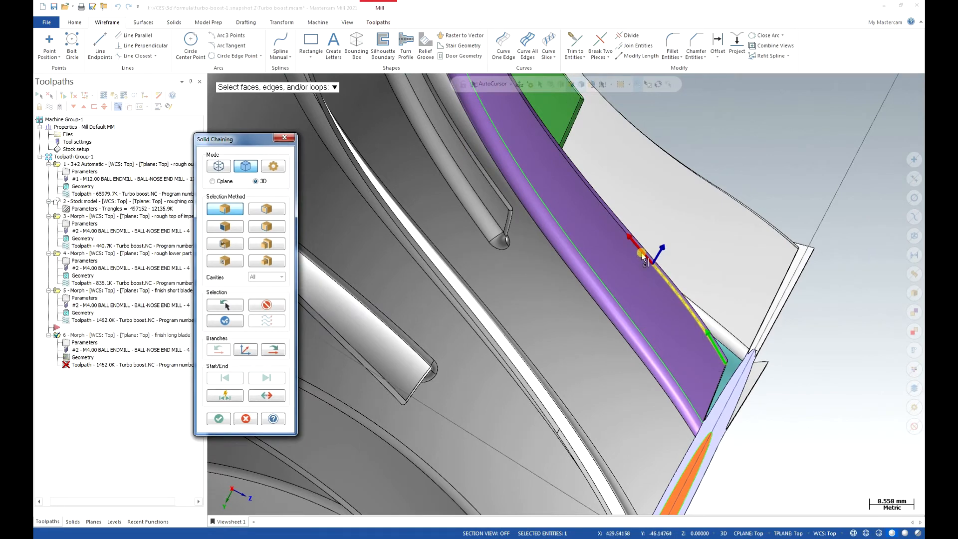
pyautogui.scroll(-5, 582, 240)
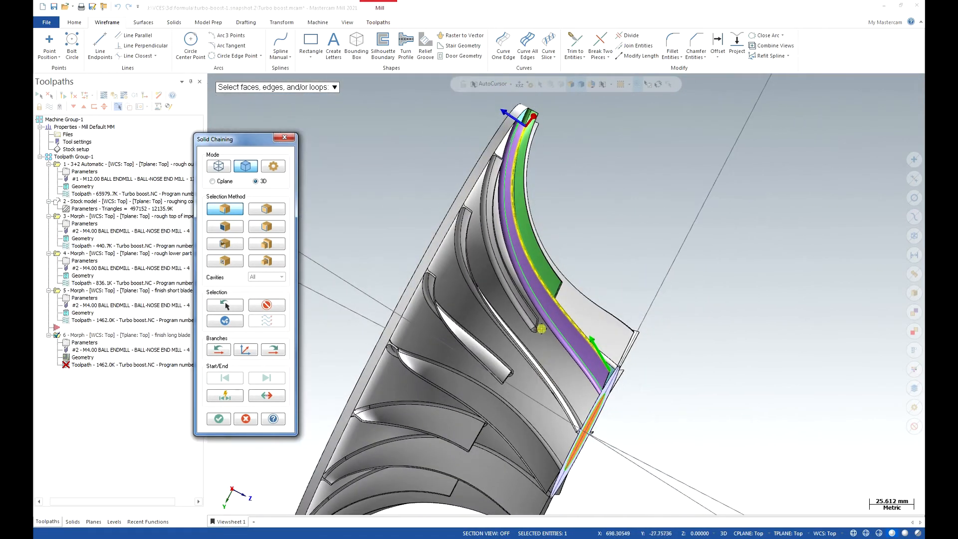
pyautogui.scroll(6, 535, 130)
pyautogui.moveTo(523, 138); pyautogui.dragTo(470, 161, button='middle')
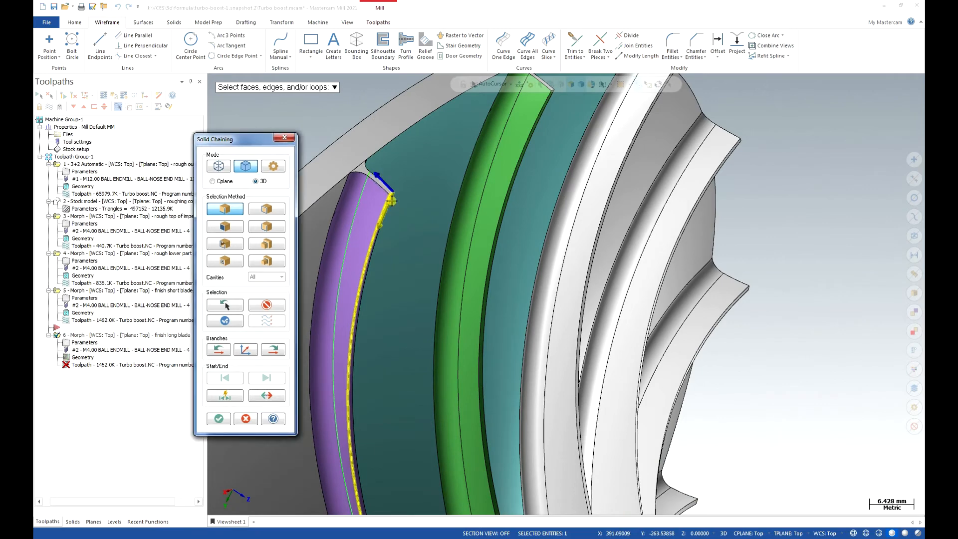
pyautogui.scroll(-2, 369, 149)
pyautogui.scroll(-4, 364, 139)
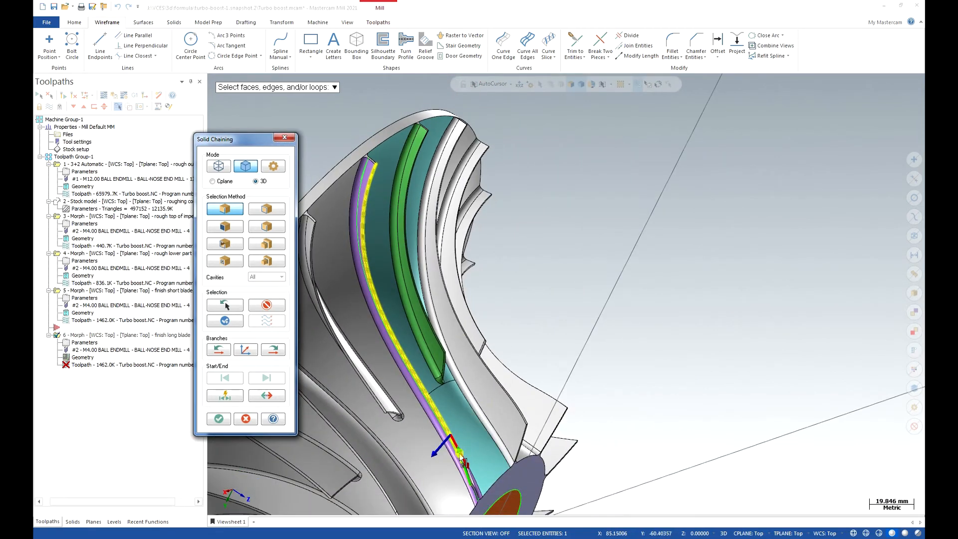
pyautogui.scroll(3, 469, 468)
pyautogui.scroll(3, 473, 470)
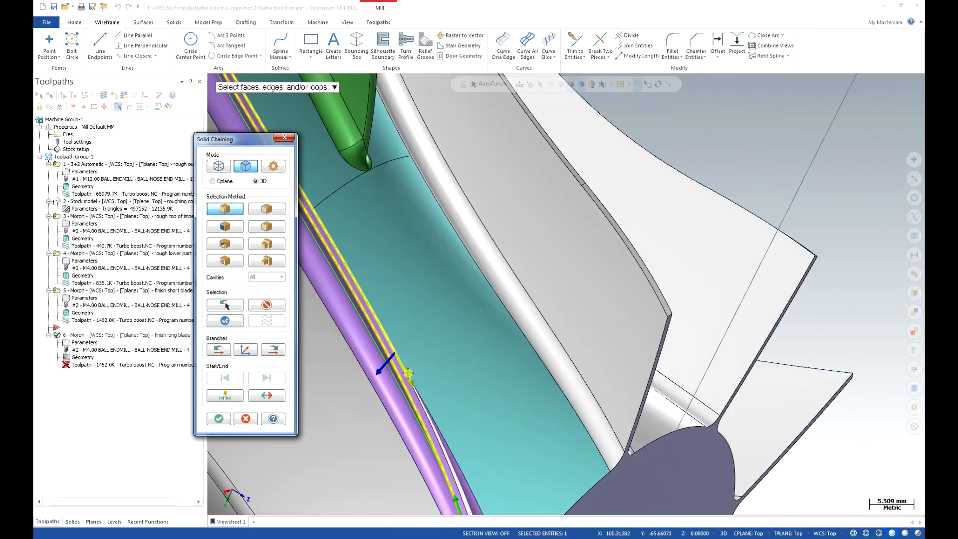
pyautogui.scroll(-2, 553, 318)
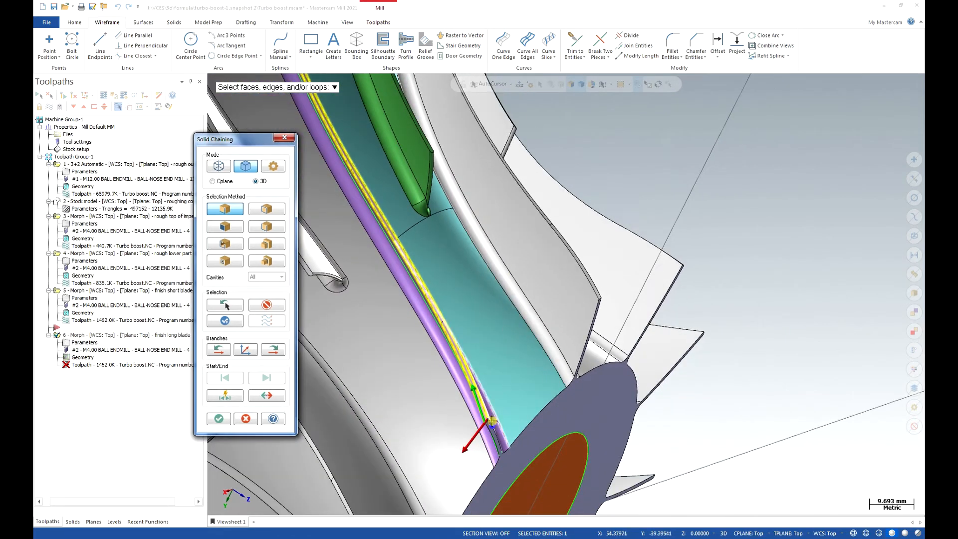
pyautogui.scroll(4, 492, 434)
pyautogui.scroll(5, 487, 429)
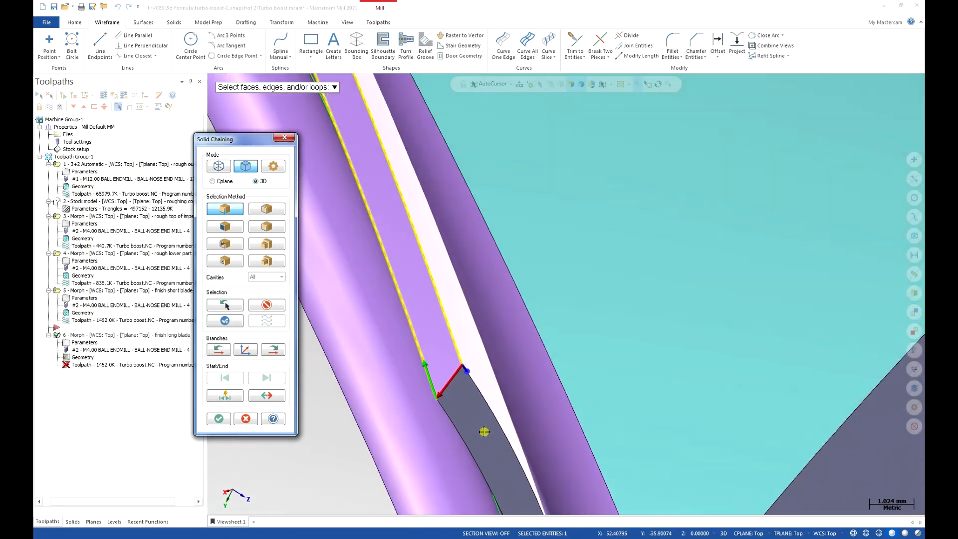
pyautogui.click(218, 419)
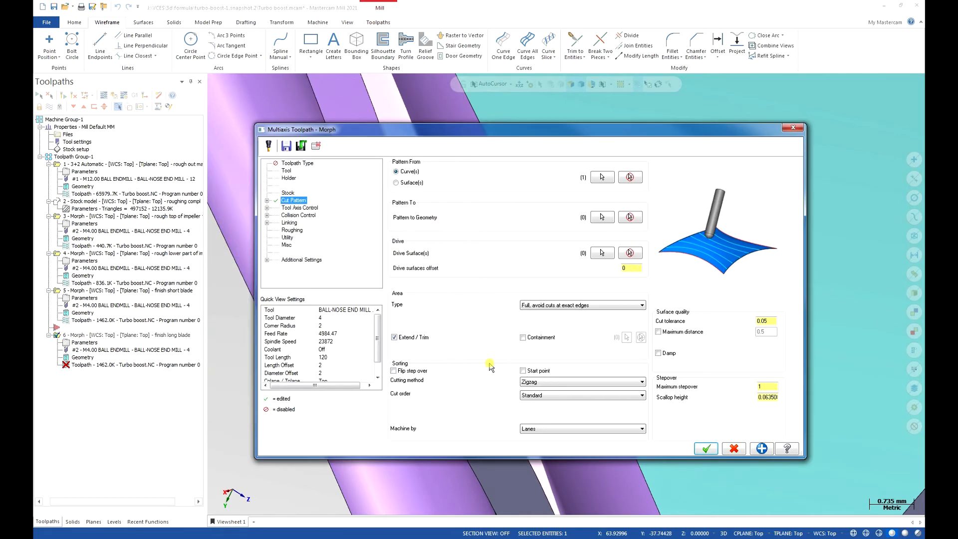
# Chain the wireframe curve along the long blade's root fillet as the Pattern To geometry.
pyautogui.click(602, 217)
pyautogui.scroll(-5, 535, 271)
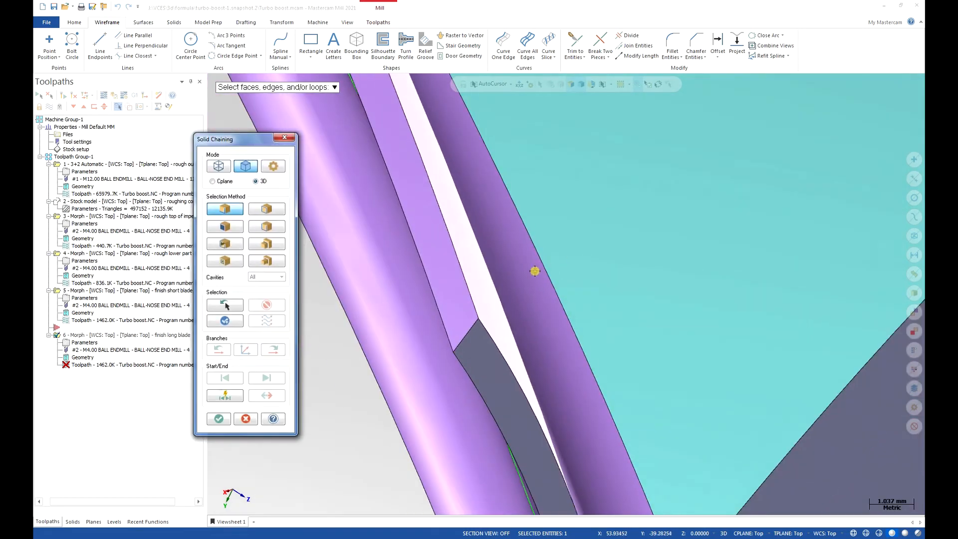
pyautogui.moveTo(506, 303); pyautogui.dragTo(556, 317, button='middle')
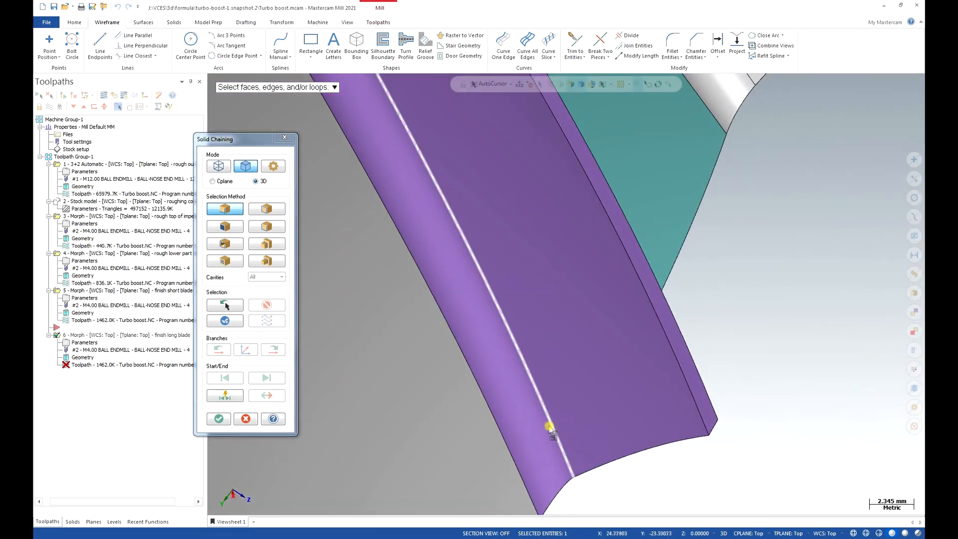
pyautogui.click(220, 166)
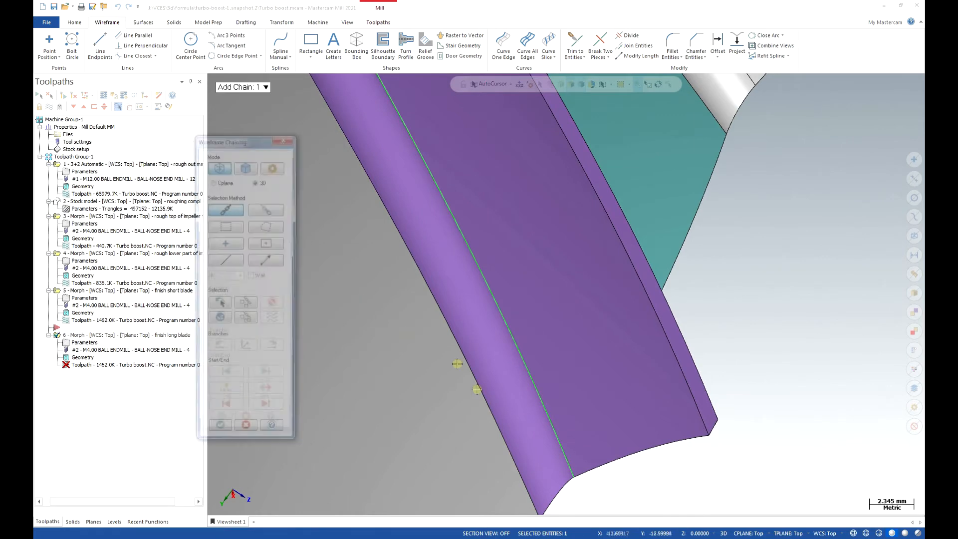
pyautogui.click(567, 468)
pyautogui.scroll(-2, 523, 424)
pyautogui.click(219, 435)
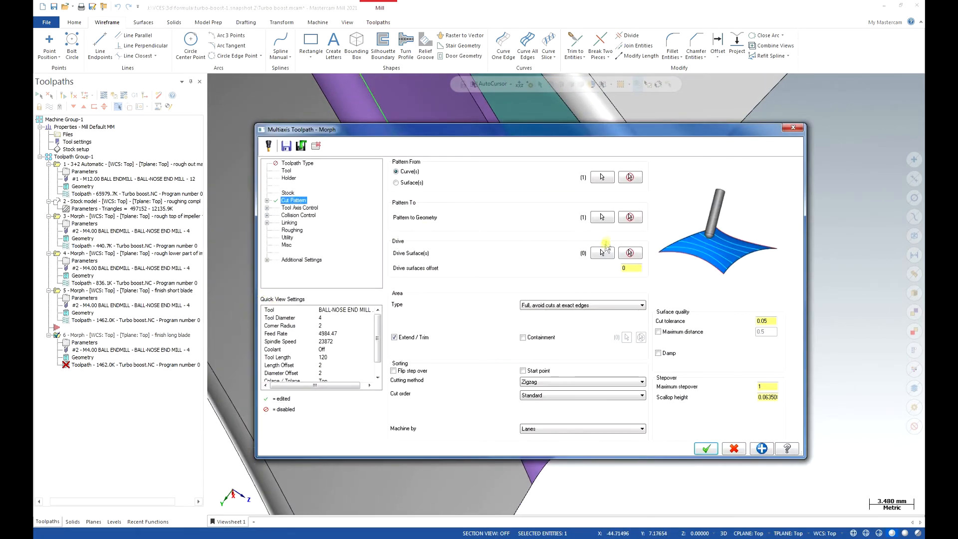
# Assign the two side faces of the long blade as drive surfaces and try to generate the Morph toolpath.
pyautogui.click(602, 252)
pyautogui.scroll(-2, 582, 312)
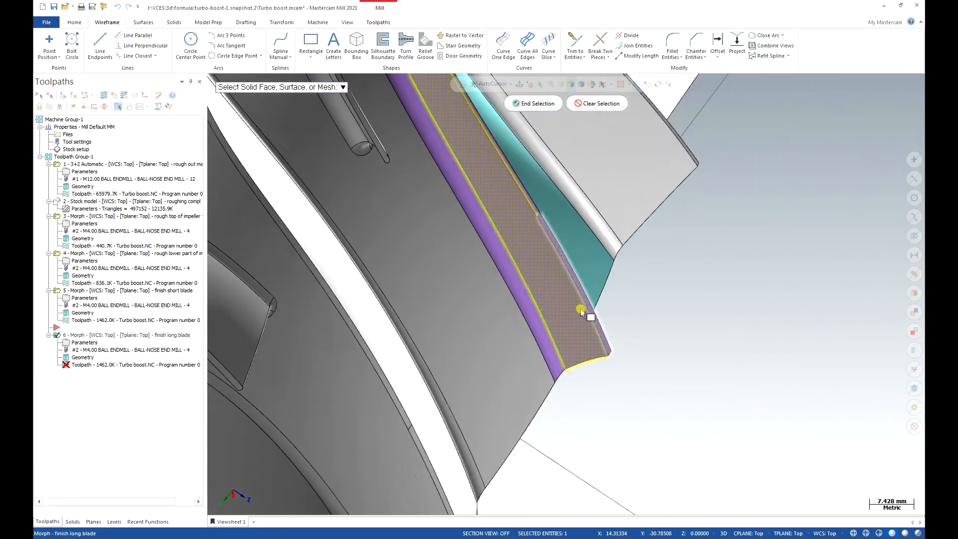
pyautogui.scroll(-2, 581, 310)
pyautogui.moveTo(576, 312); pyautogui.dragTo(554, 257, button='middle')
pyautogui.scroll(-4, 599, 305)
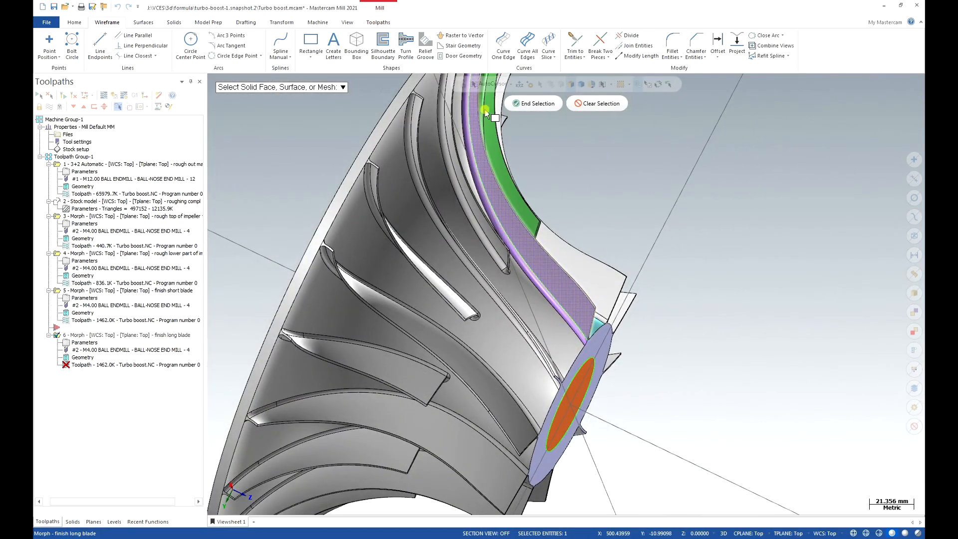
pyautogui.scroll(-3, 435, 336)
pyautogui.scroll(4, 483, 105)
pyautogui.scroll(4, 490, 125)
pyautogui.moveTo(479, 139)
pyautogui.mouseDown(button='middle')
pyautogui.moveTo(418, 205)
pyautogui.moveTo(341, 257)
pyautogui.moveTo(329, 279)
pyautogui.mouseUp(button='middle')
pyautogui.click(331, 281)
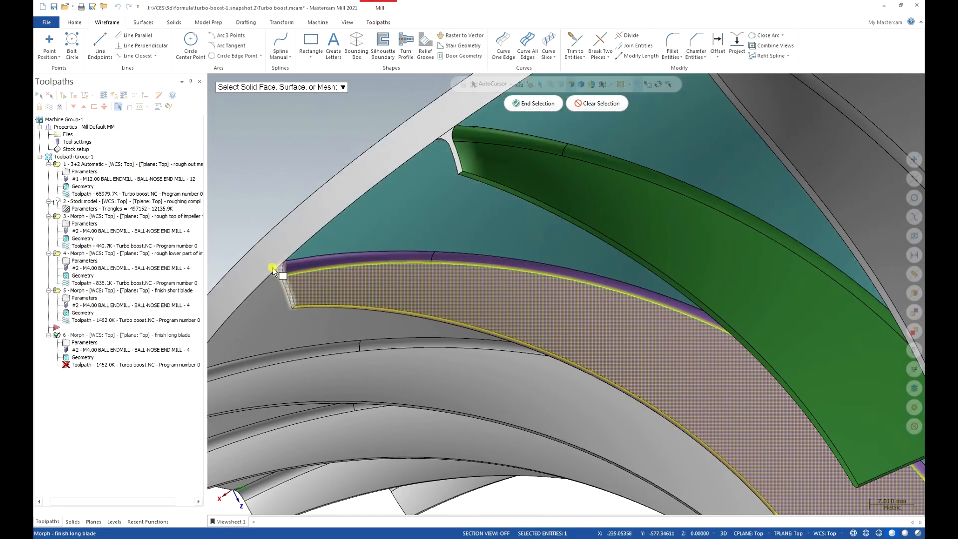
pyautogui.click(547, 103)
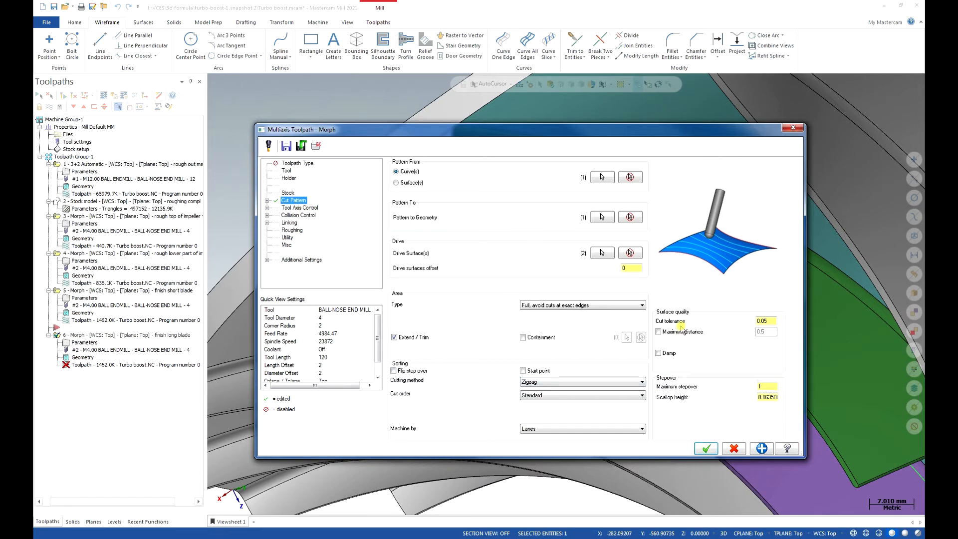
pyautogui.press('Return')
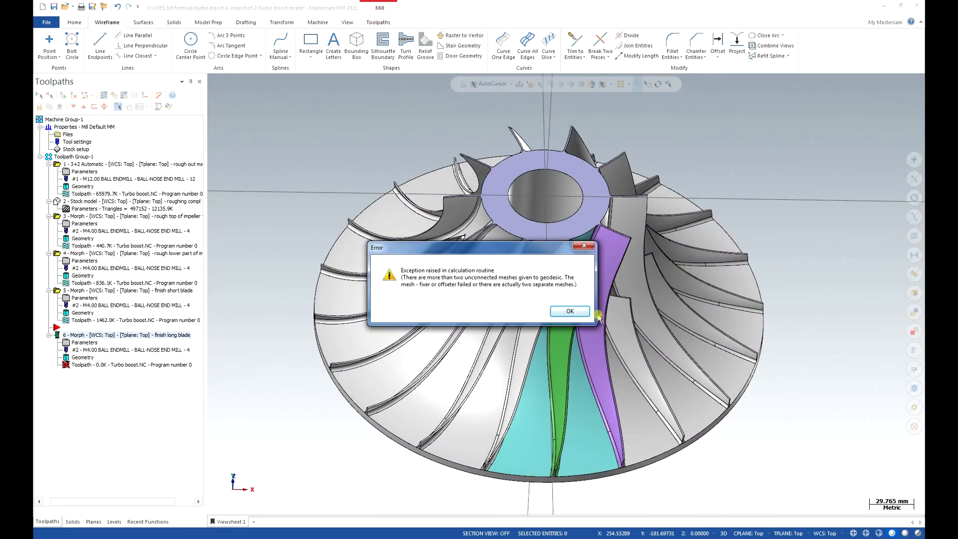
pyautogui.click(570, 311)
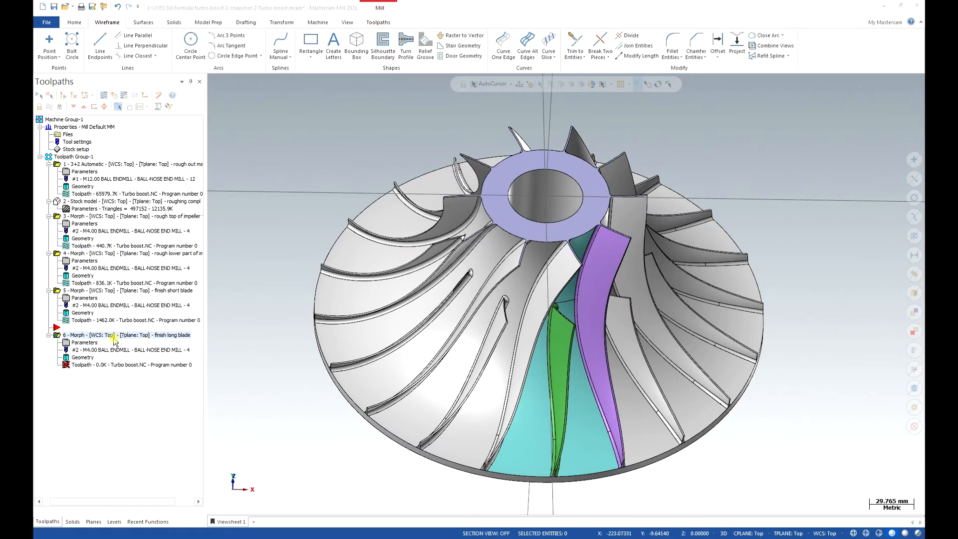
# Set the step over calculation method to Approximate for the "finish long blade" Morph and regenerate its toolpath.
pyautogui.click(87, 343)
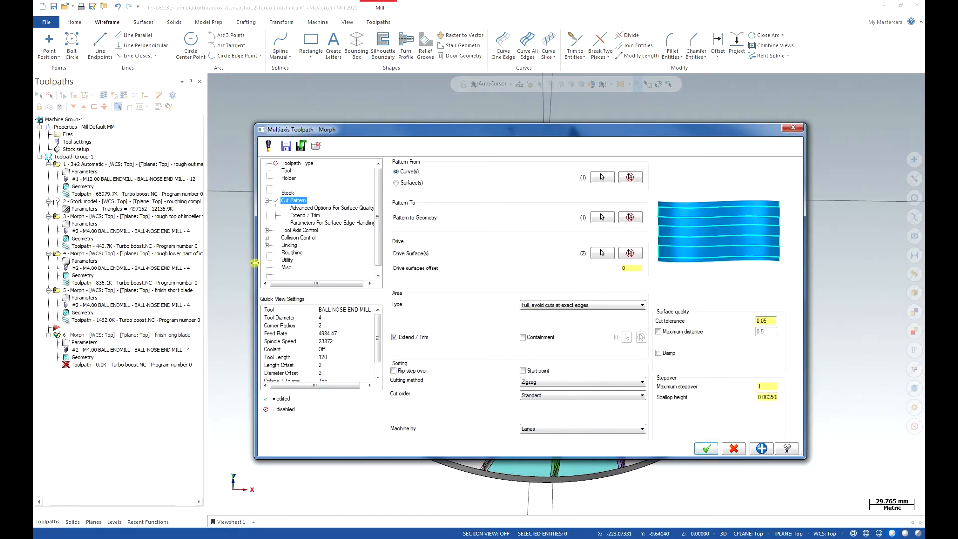
pyautogui.click(336, 208)
pyautogui.click(501, 172)
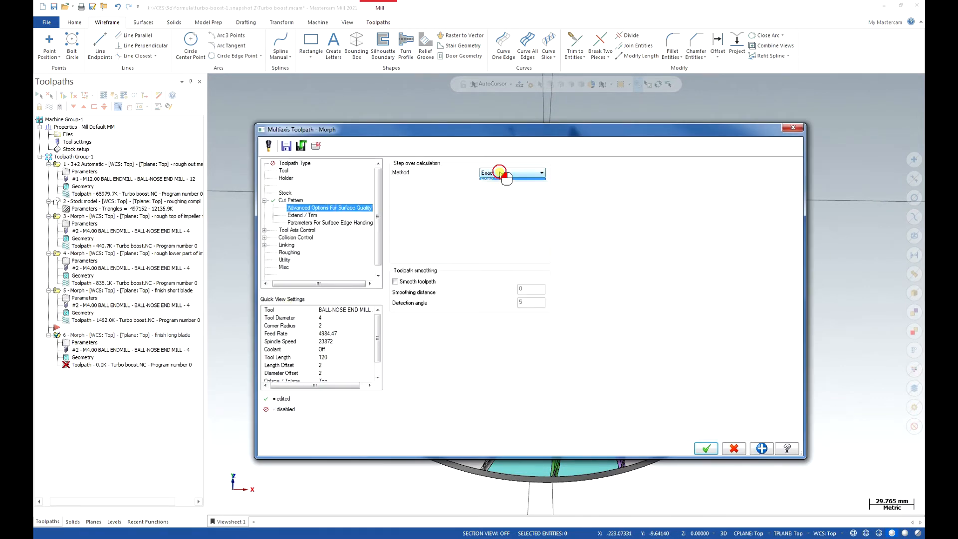
pyautogui.click(501, 180)
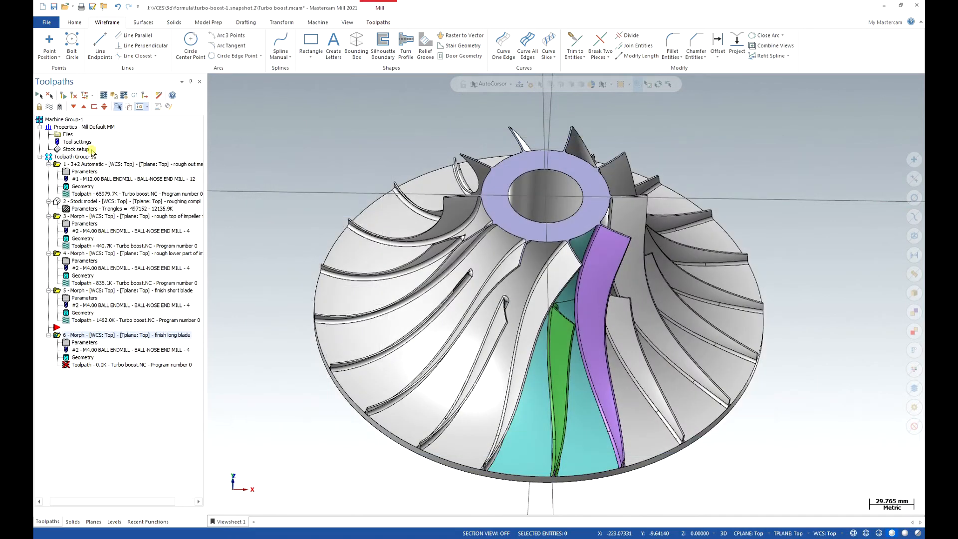
pyautogui.click(62, 96)
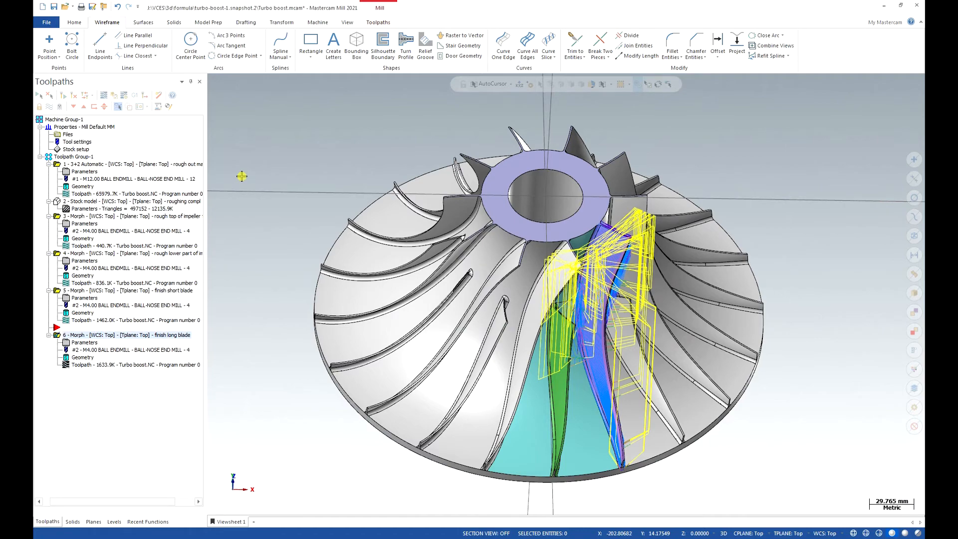
# Disable depth cuts in the roughing settings of the "finish long blade" Morph and regenerate its toolpath.
pyautogui.moveTo(590, 409); pyautogui.dragTo(533, 341, button='middle')
pyautogui.scroll(2, 629, 420)
pyautogui.moveTo(628, 420); pyautogui.dragTo(568, 462, button='middle')
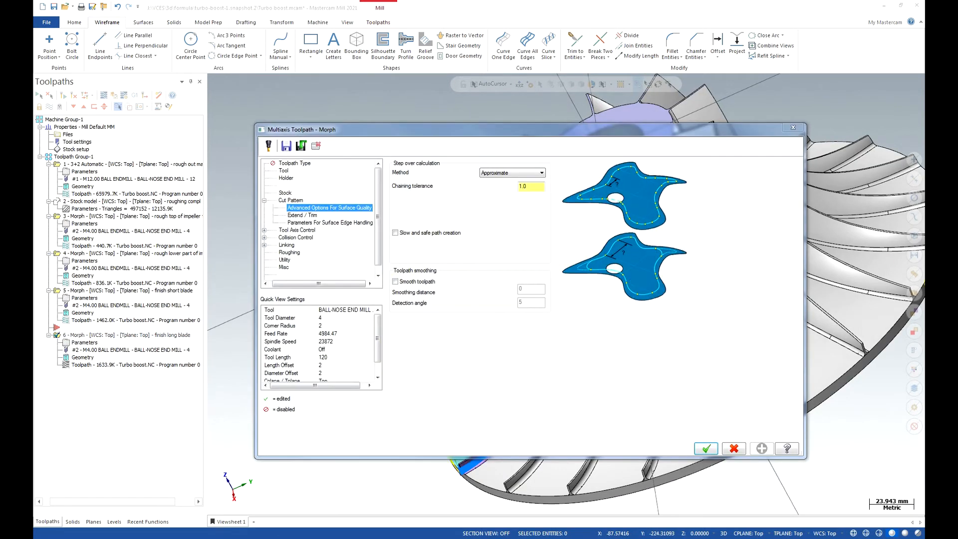
pyautogui.click(292, 238)
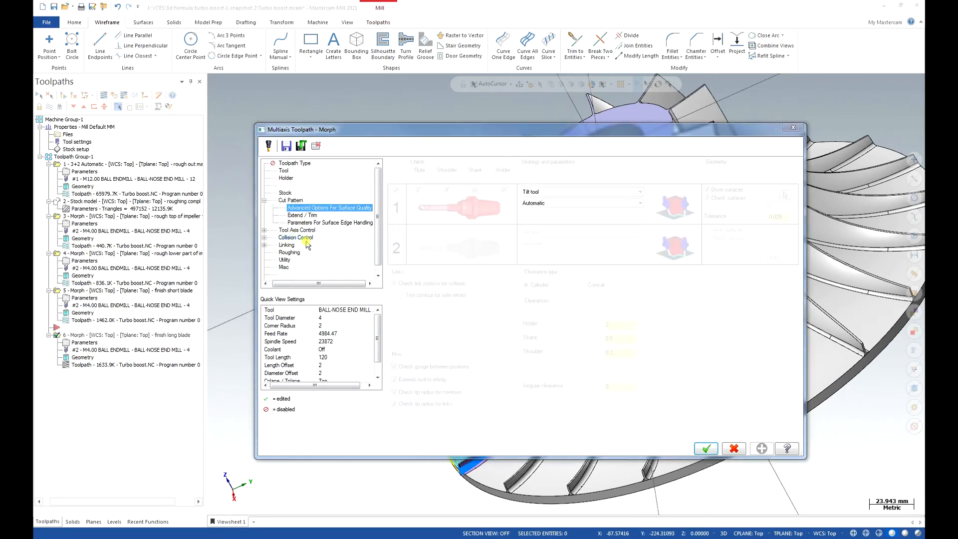
pyautogui.click(290, 252)
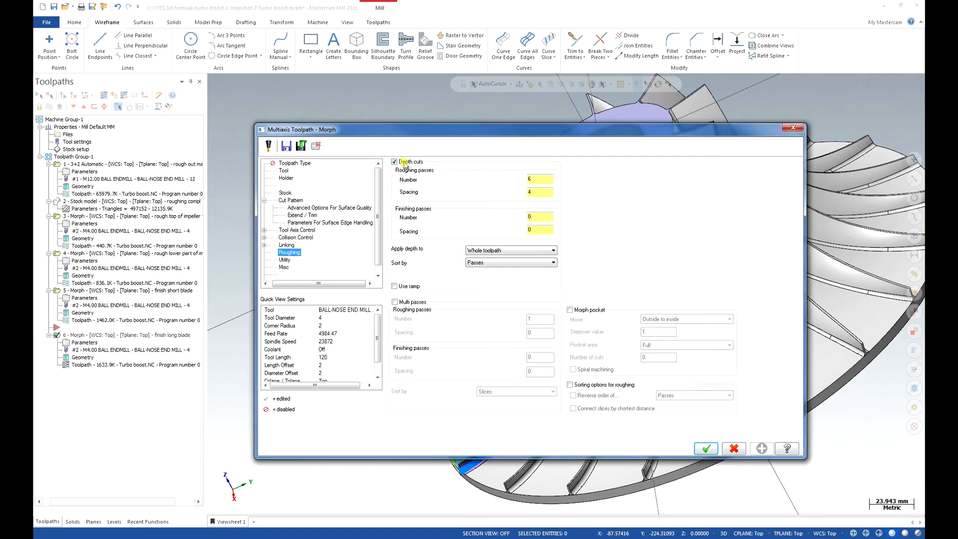
pyautogui.click(404, 163)
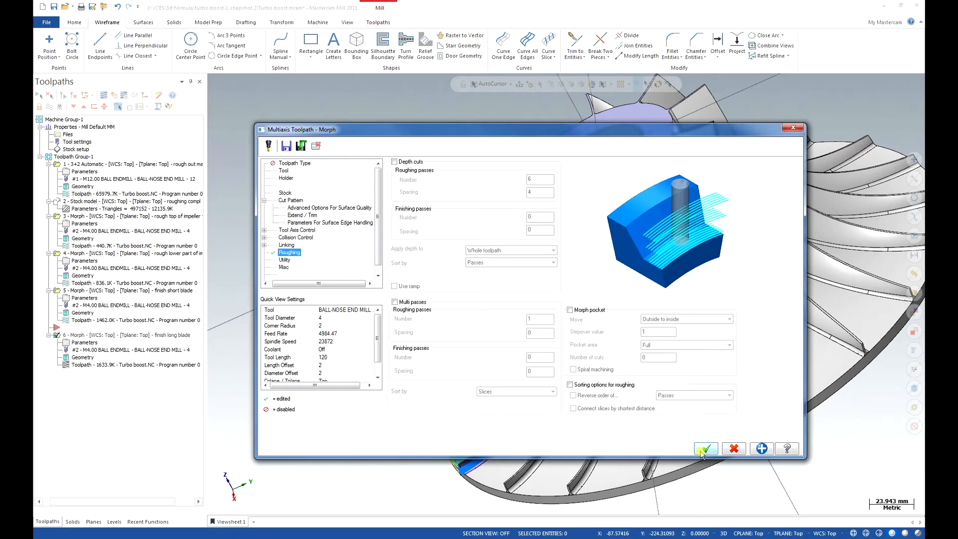
pyautogui.click(285, 260)
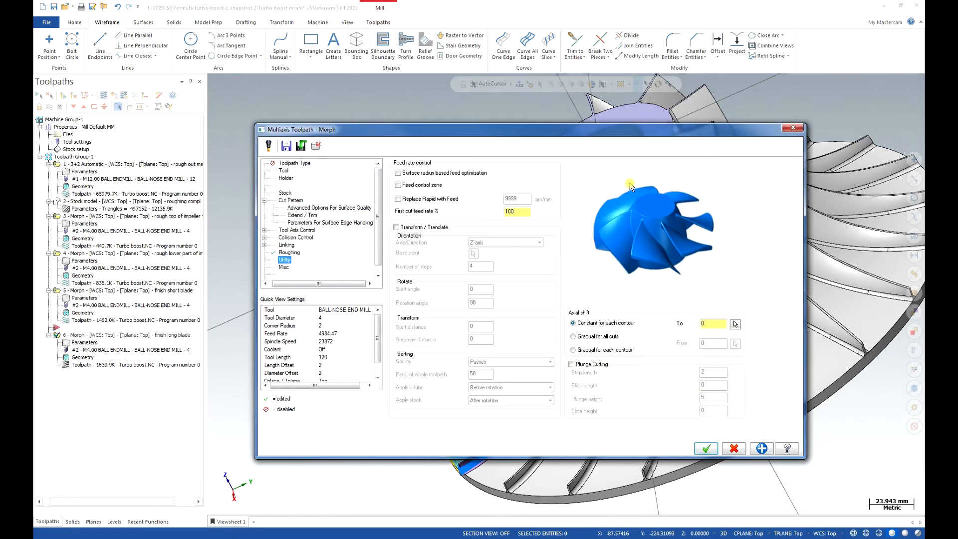
pyautogui.press('Return')
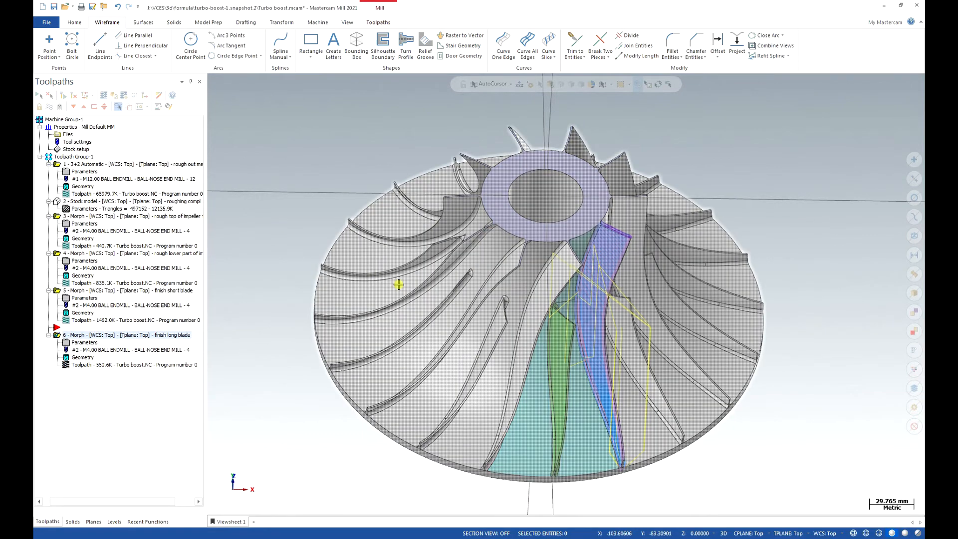
# Examine the finishing passes and link moves along the long blade in a close wireframe view.
pyautogui.scroll(2, 561, 371)
pyautogui.scroll(10, 561, 371)
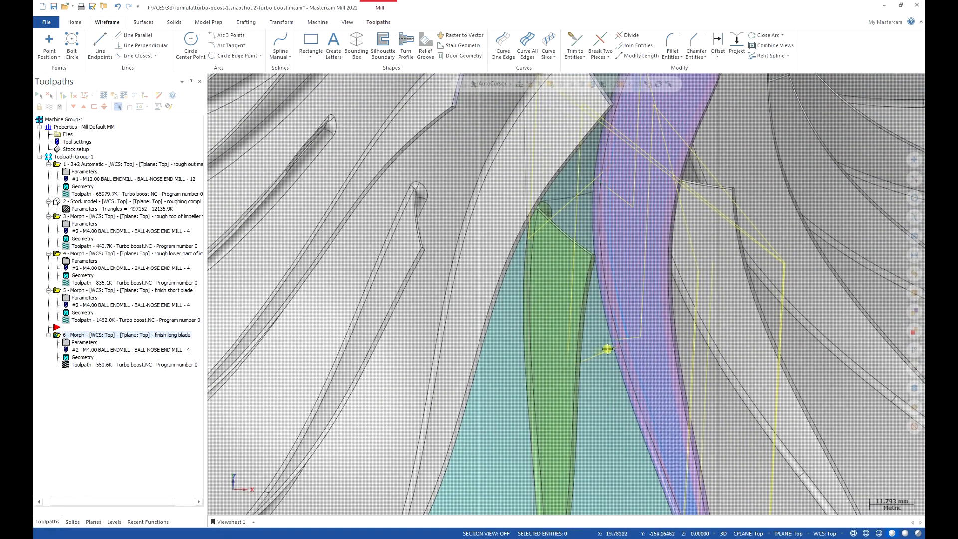
pyautogui.scroll(5, 582, 364)
pyautogui.scroll(4, 581, 368)
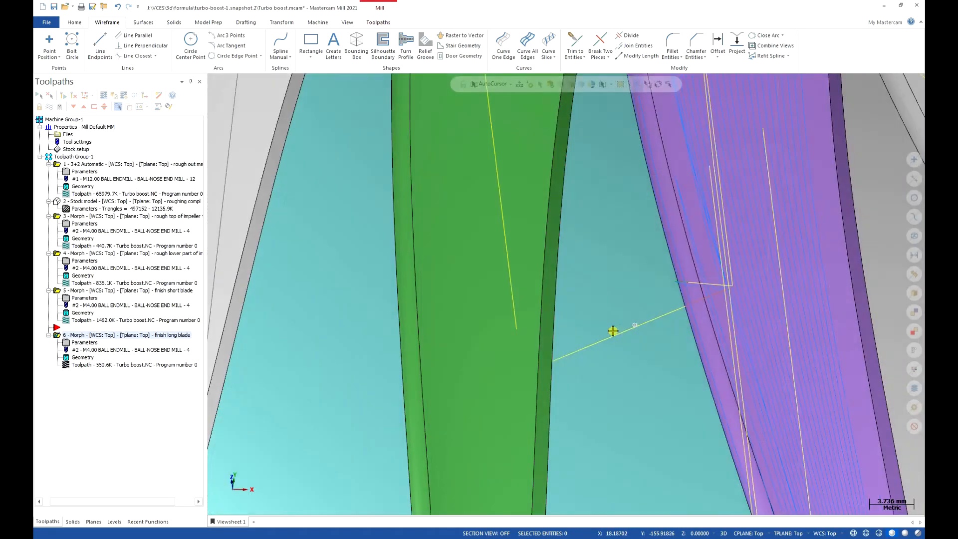
pyautogui.moveTo(613, 332); pyautogui.dragTo(586, 330, button='middle')
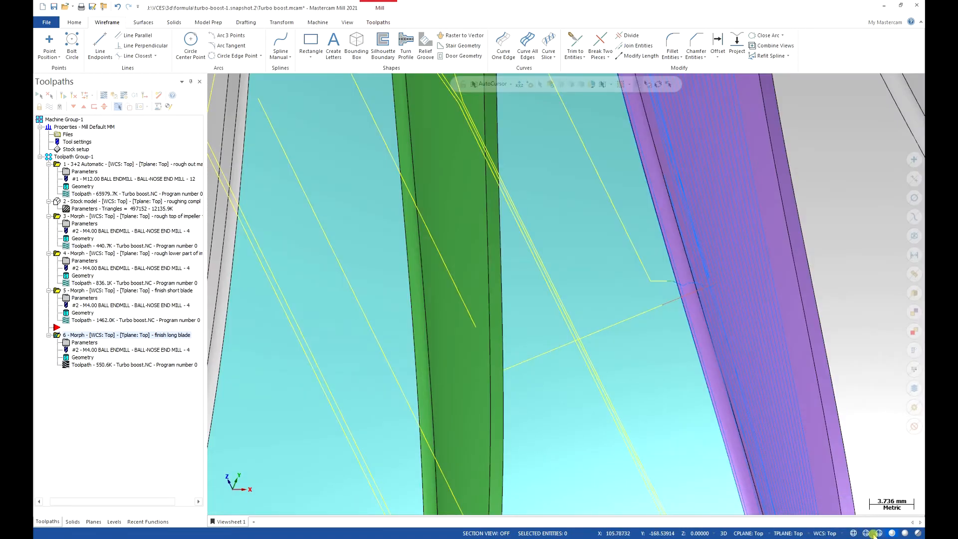
pyautogui.click(874, 534)
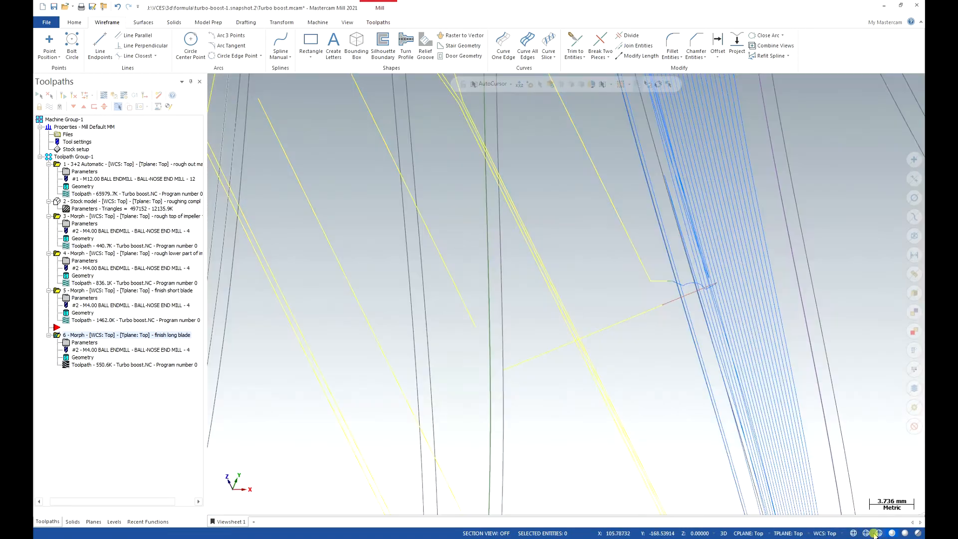
pyautogui.click(854, 533)
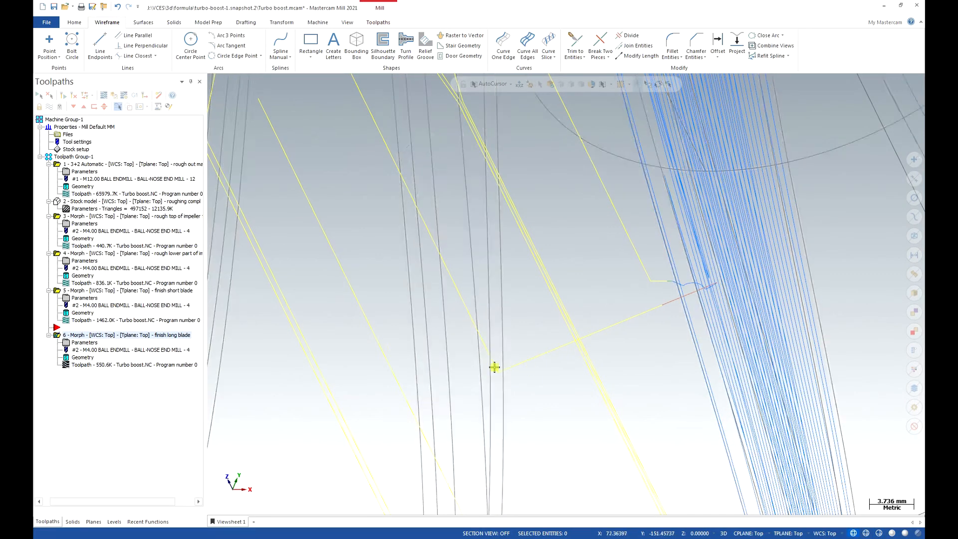
# Switch the impeller from wireframe back to shaded display around the long blade.
pyautogui.click(918, 534)
pyautogui.scroll(-2, 429, 302)
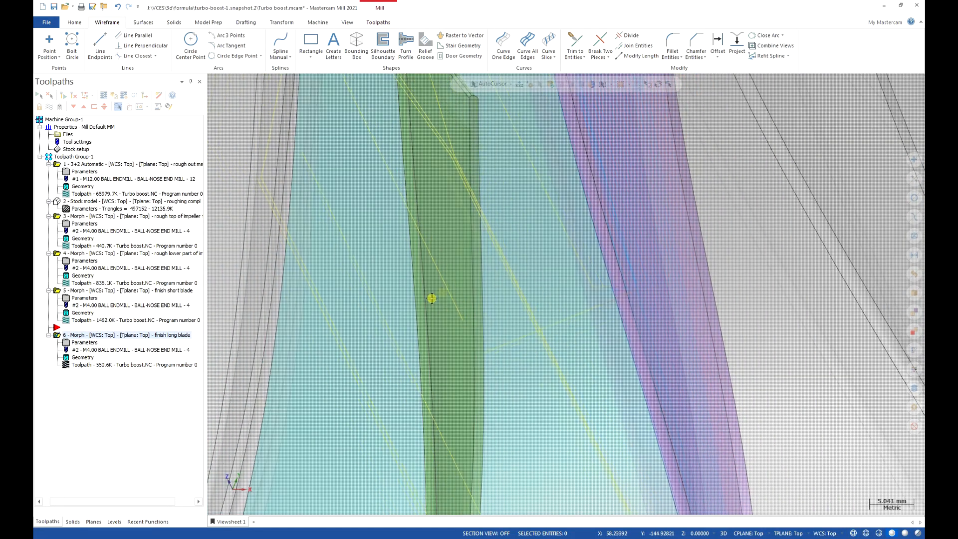
pyautogui.scroll(-8, 492, 221)
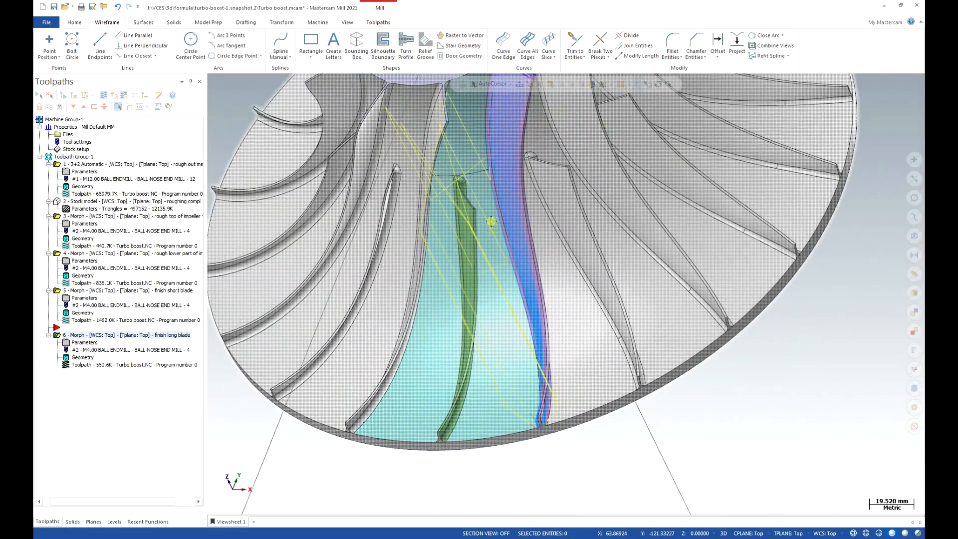
pyautogui.moveTo(491, 221); pyautogui.dragTo(477, 214, button='middle')
pyautogui.moveTo(415, 164); pyautogui.dragTo(446, 153, button='middle')
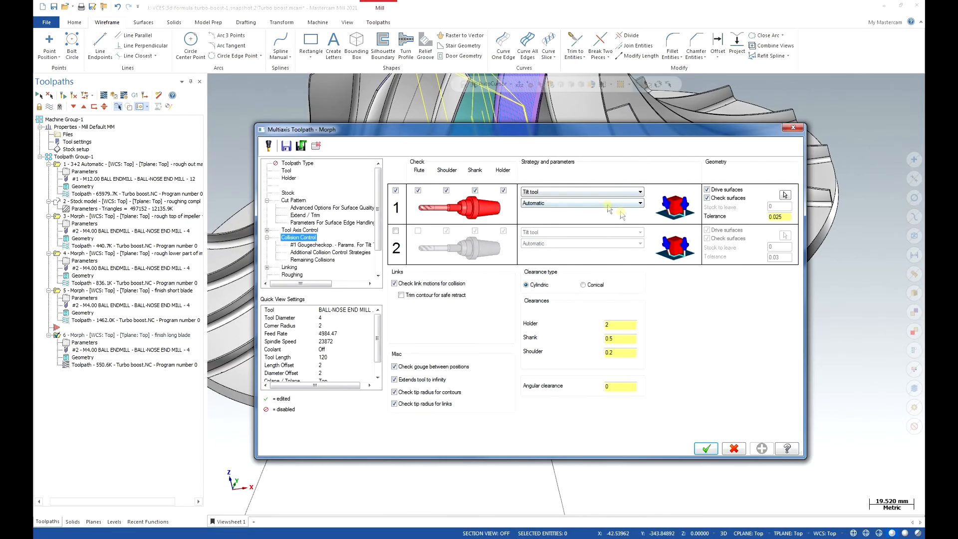
# Reselect the collision check surfaces of the "finish long blade" Morph and regenerate its toolpath.
pyautogui.click(783, 194)
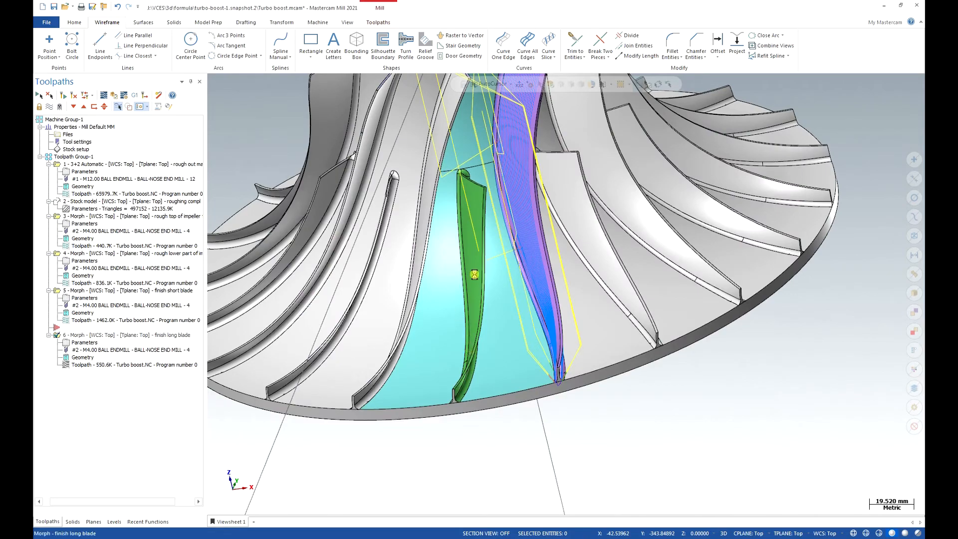
pyautogui.moveTo(481, 253); pyautogui.dragTo(478, 226, button='middle')
pyautogui.moveTo(511, 271); pyautogui.dragTo(594, 260, button='middle')
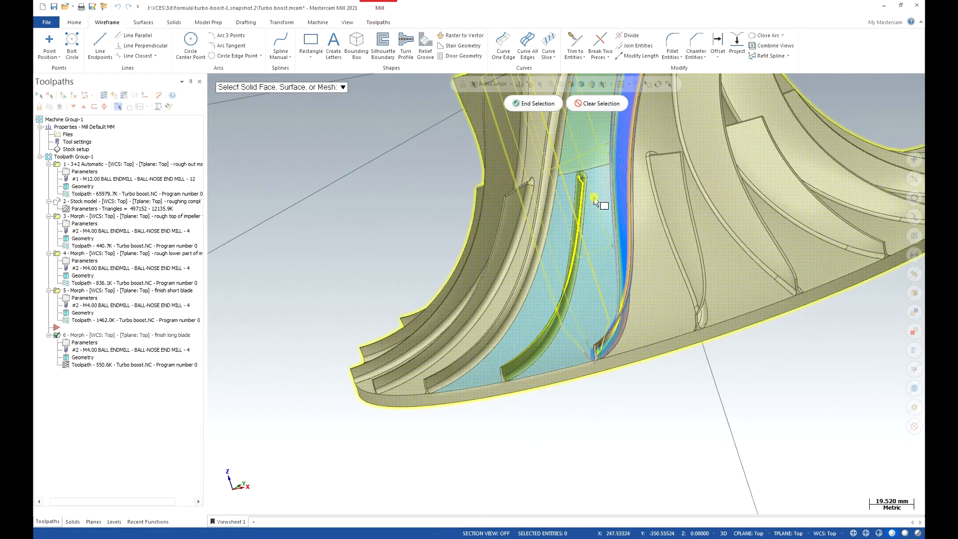
pyautogui.click(530, 104)
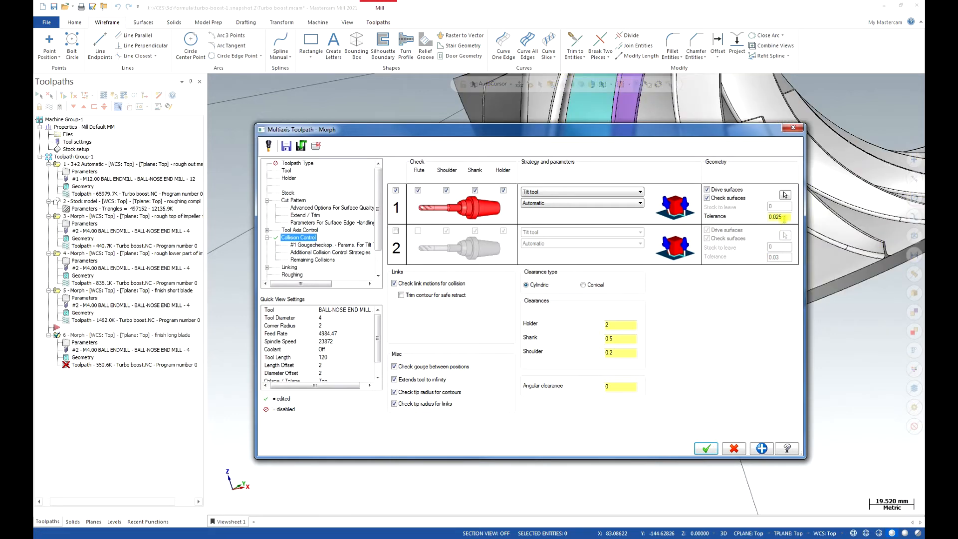
pyautogui.moveTo(778, 218); pyautogui.dragTo(804, 219)
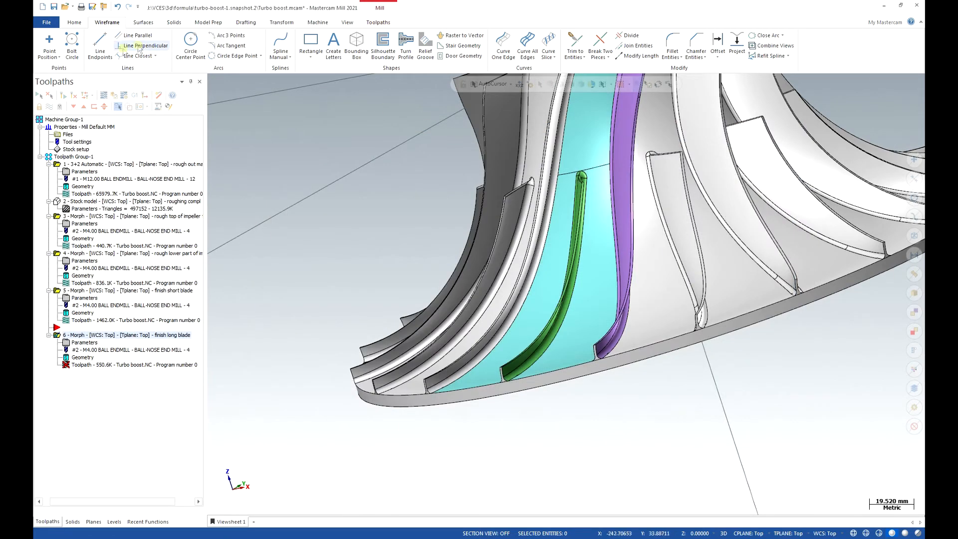
pyautogui.click(61, 95)
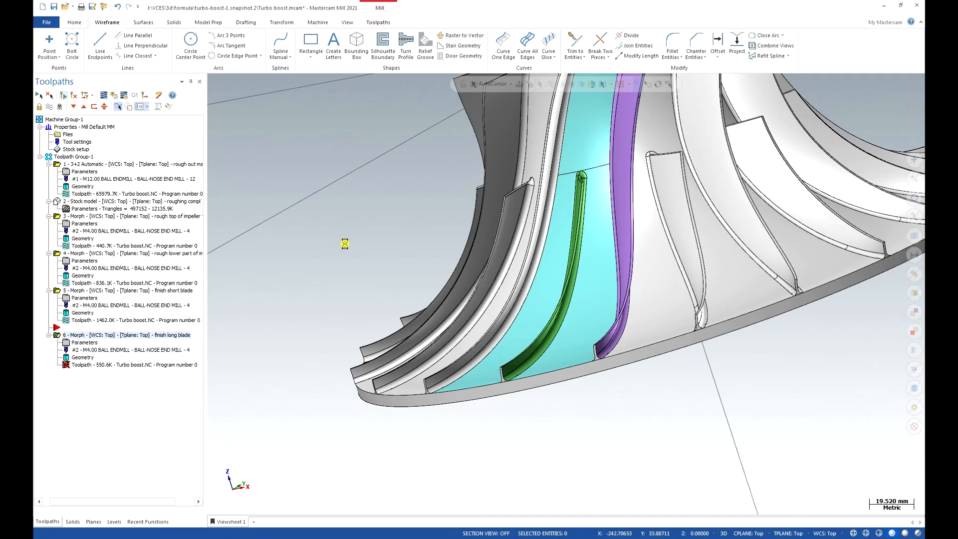
# Examine the regenerated long blade toolpath and the impeller floor between the blades from several angles.
pyautogui.click(221, 524)
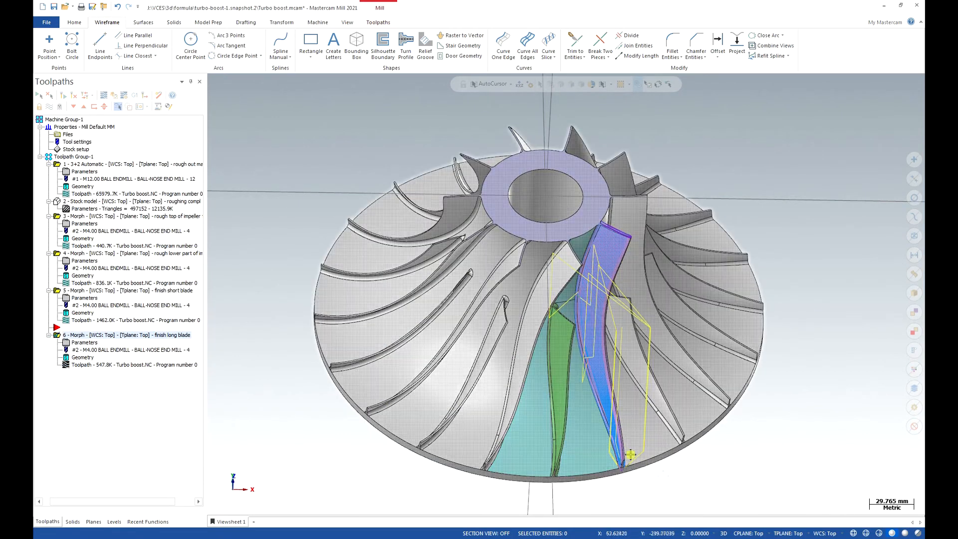
pyautogui.scroll(3, 656, 476)
pyautogui.moveTo(548, 452); pyautogui.dragTo(547, 348, button='middle')
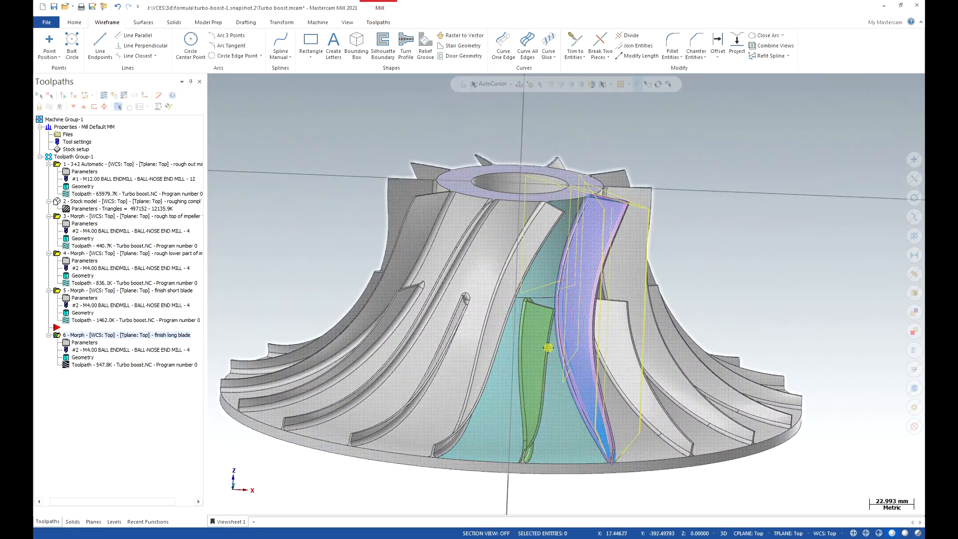
pyautogui.moveTo(556, 390); pyautogui.dragTo(553, 368, button='middle')
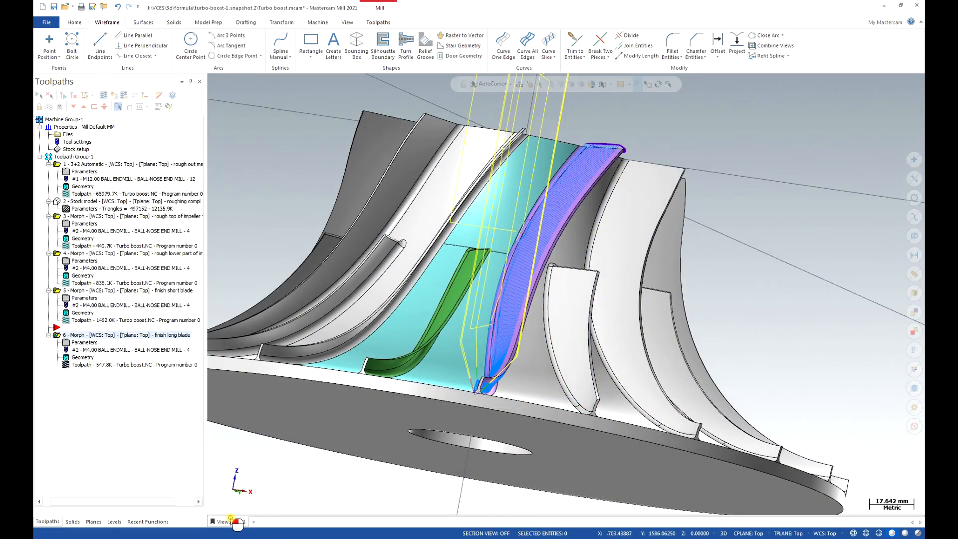
pyautogui.click(237, 522)
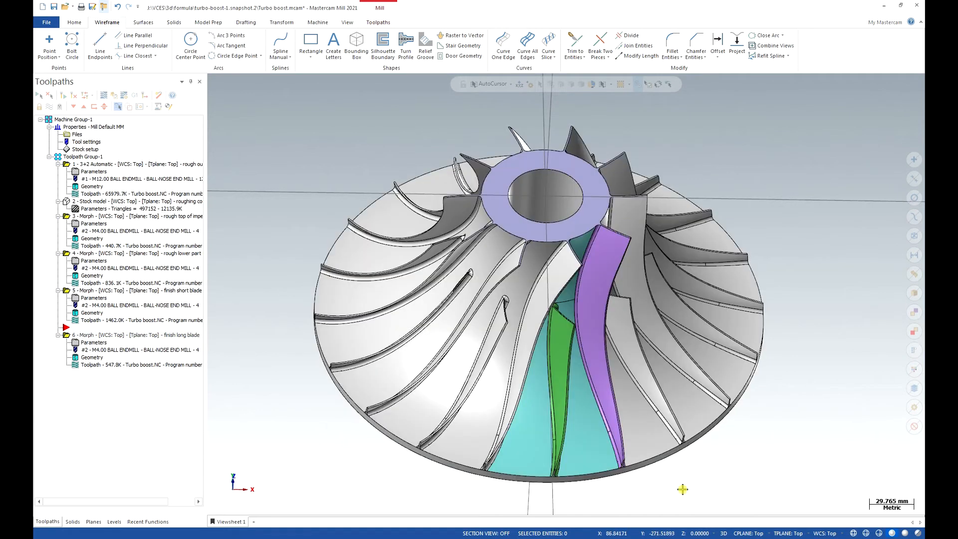
pyautogui.moveTo(660, 488)
pyautogui.mouseDown(button='middle')
pyautogui.moveTo(574, 399)
pyautogui.moveTo(567, 333)
pyautogui.mouseUp(button='middle')
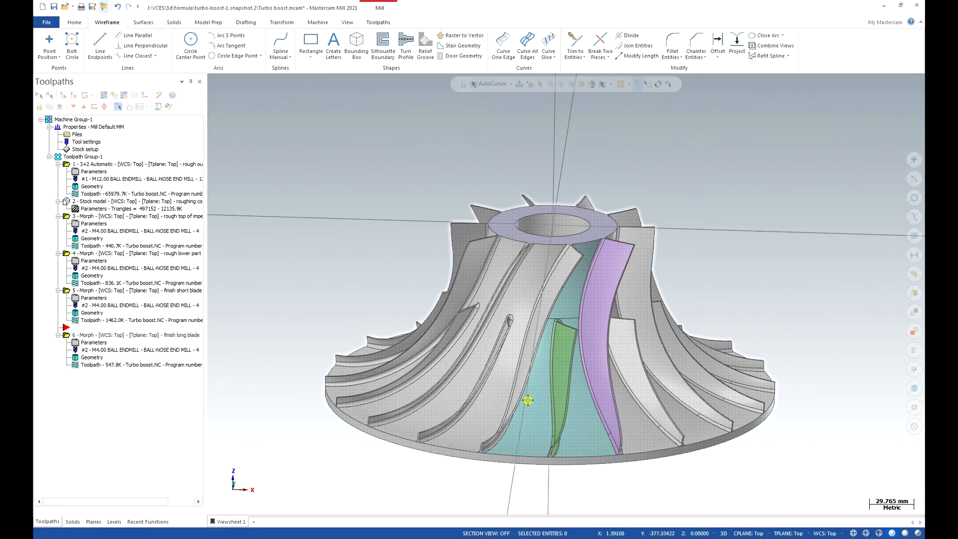
pyautogui.moveTo(582, 299); pyautogui.dragTo(604, 269, button='middle')
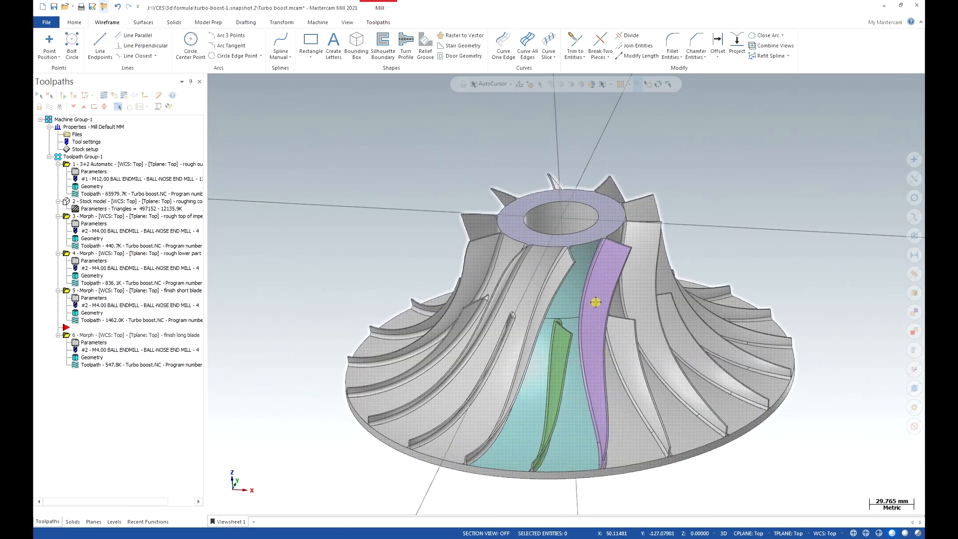
pyautogui.moveTo(506, 447); pyautogui.dragTo(483, 415, button='middle')
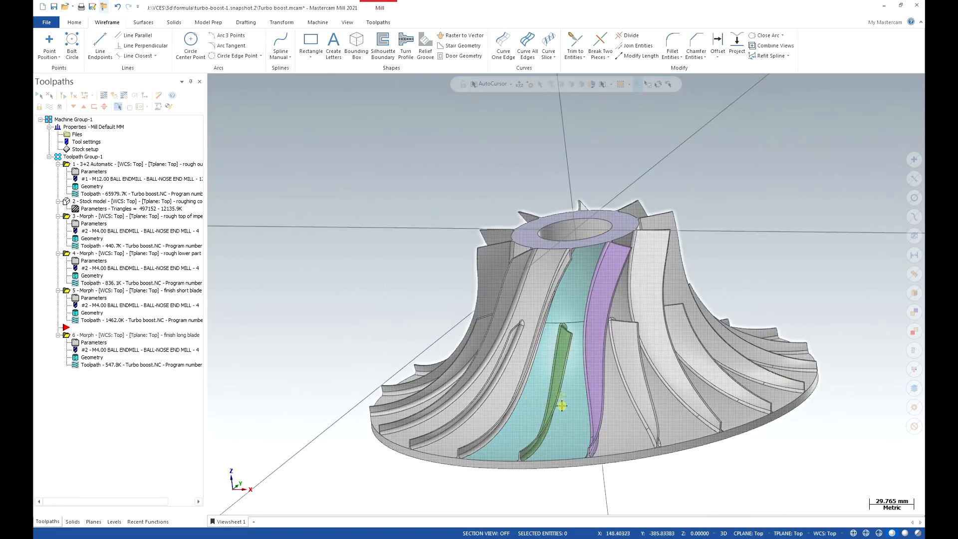
pyautogui.moveTo(517, 428); pyautogui.dragTo(582, 351, button='middle')
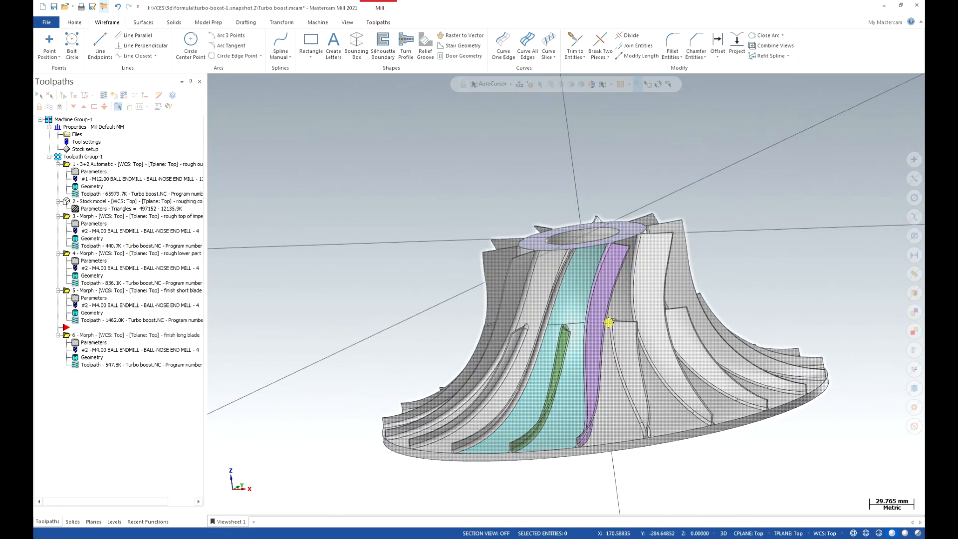
pyautogui.scroll(2, 560, 355)
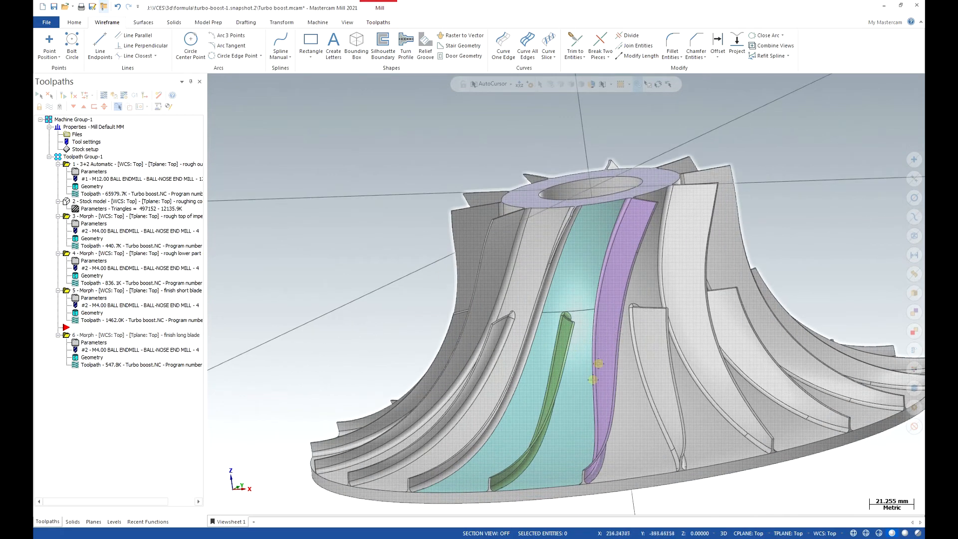
pyautogui.scroll(-1, 579, 360)
pyautogui.moveTo(578, 361); pyautogui.dragTo(570, 361, button='middle')
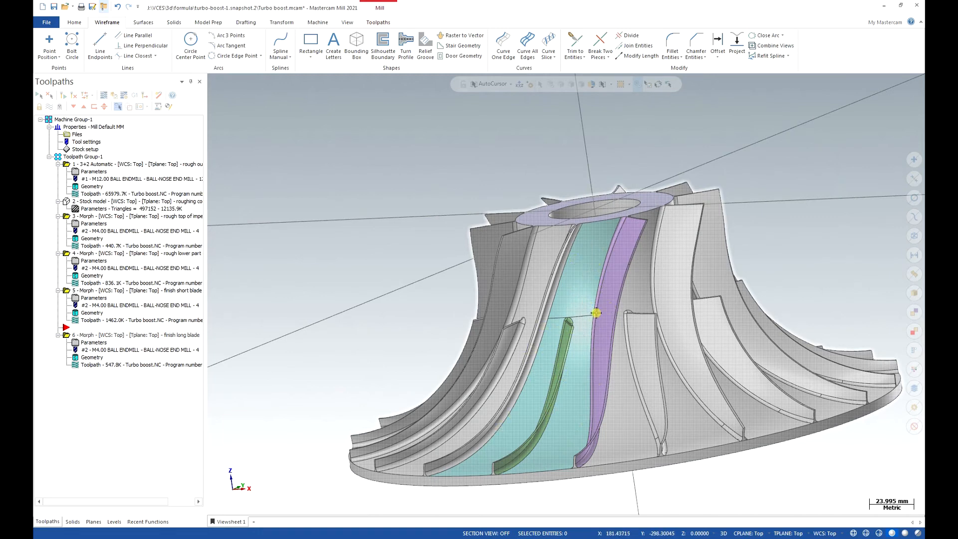
# Copy the "rough lower part of impeller floor" Morph after the "finish long blade" operation and rename the copy "Finish impeller floor".
pyautogui.click(124, 253)
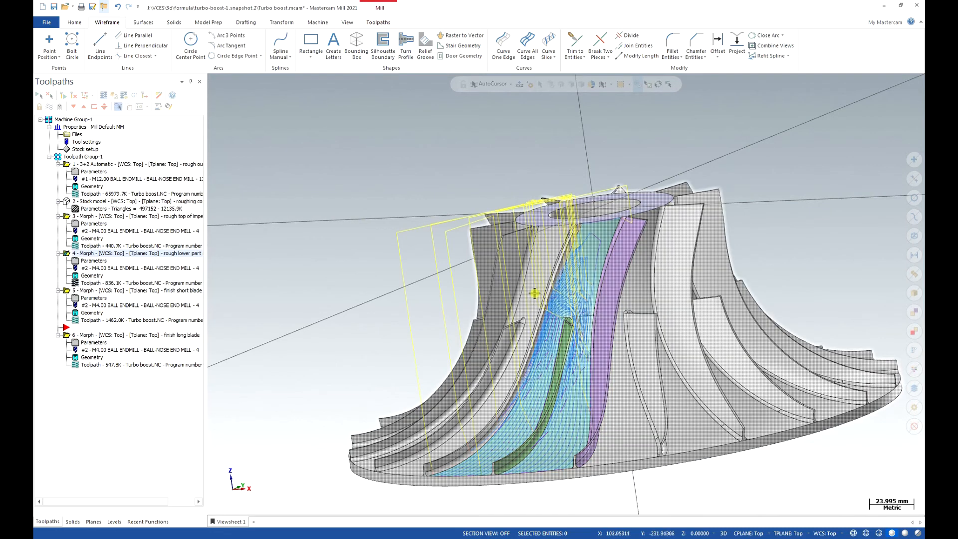
pyautogui.moveTo(82, 255); pyautogui.dragTo(86, 336, button='right')
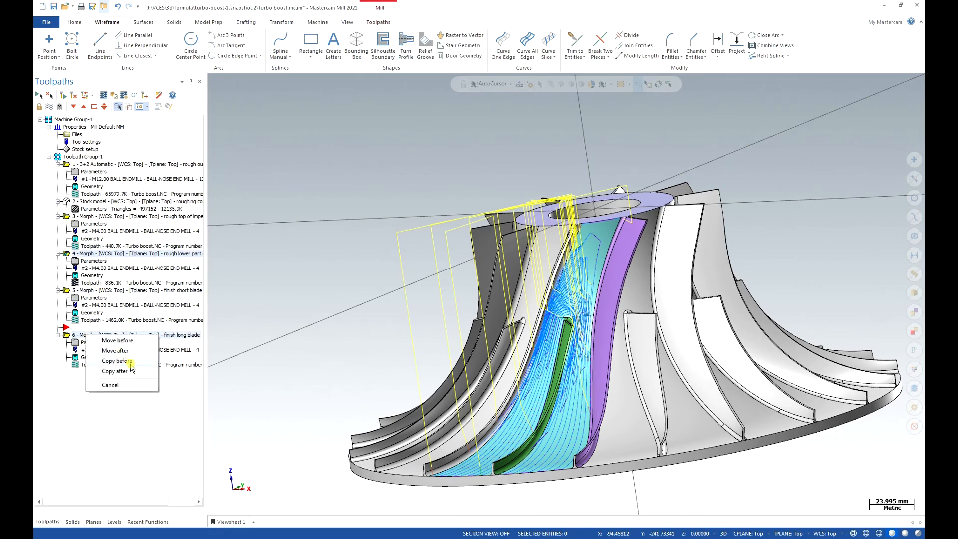
pyautogui.click(131, 371)
pyautogui.click(127, 372)
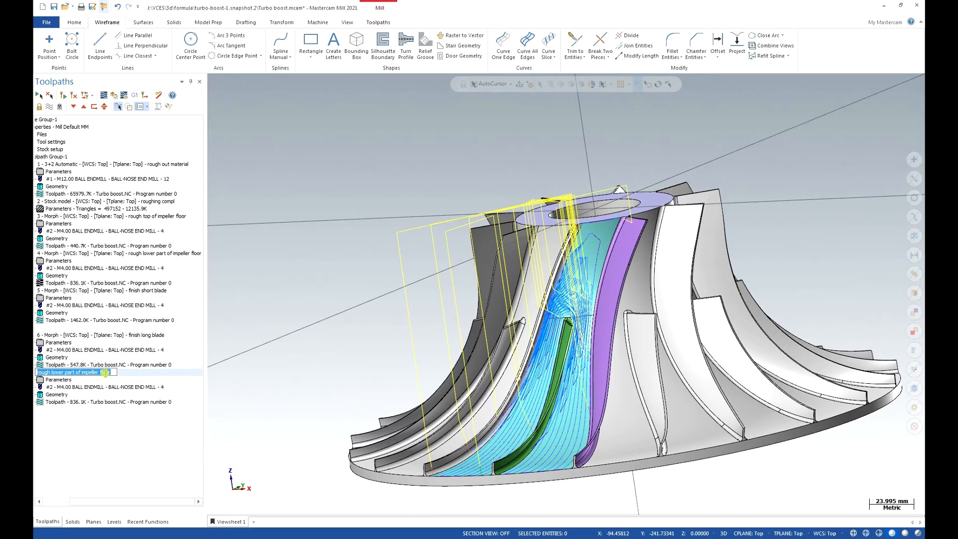
pyautogui.moveTo(50, 372); pyautogui.dragTo(38, 373)
pyautogui.write('Finish')
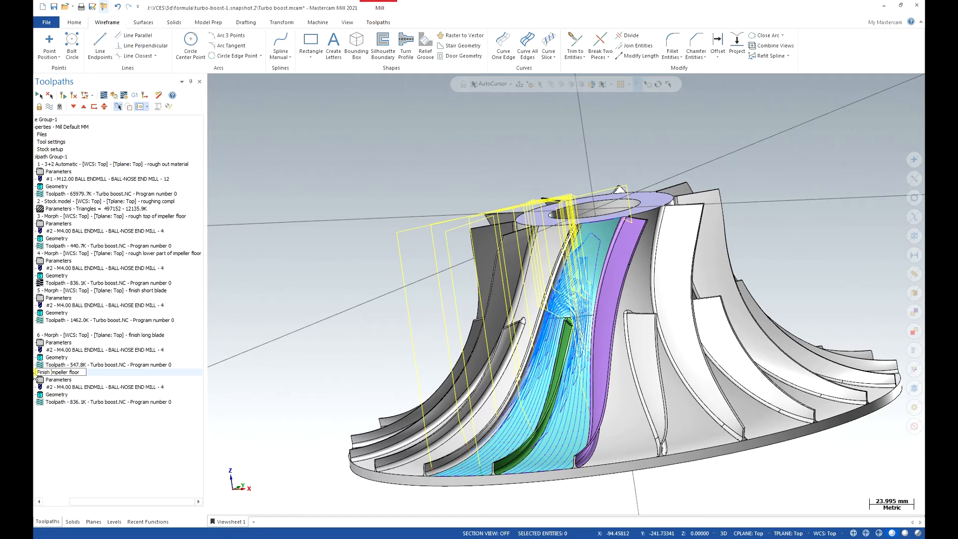
pyautogui.press('Return')
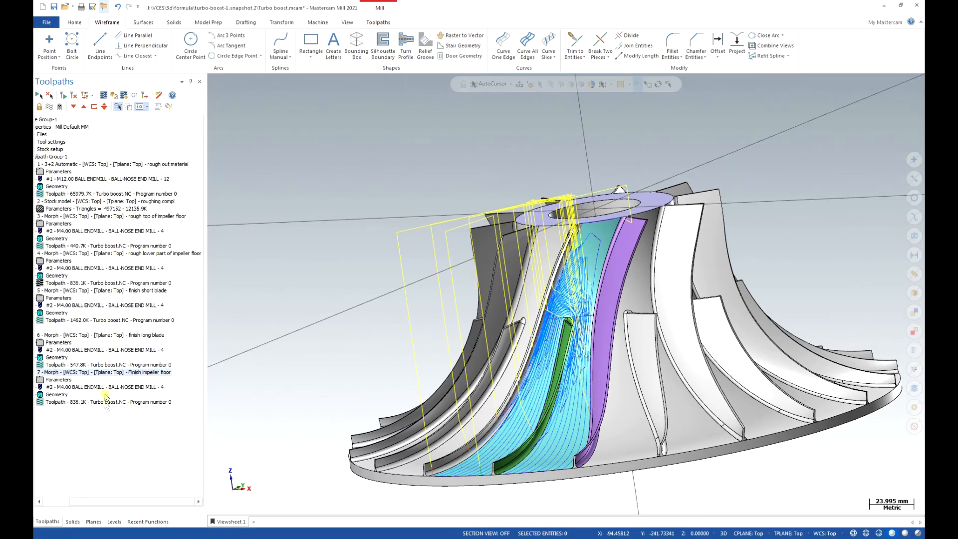
pyautogui.moveTo(103, 502); pyautogui.dragTo(75, 502)
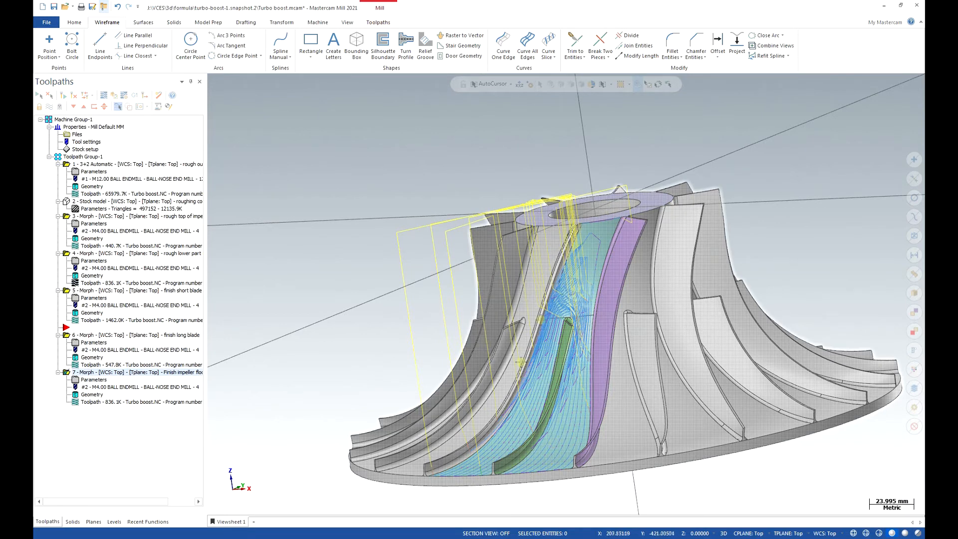
# Disable depth cuts in the roughing settings of the "Finish impeller floor" Morph.
pyautogui.click(86, 381)
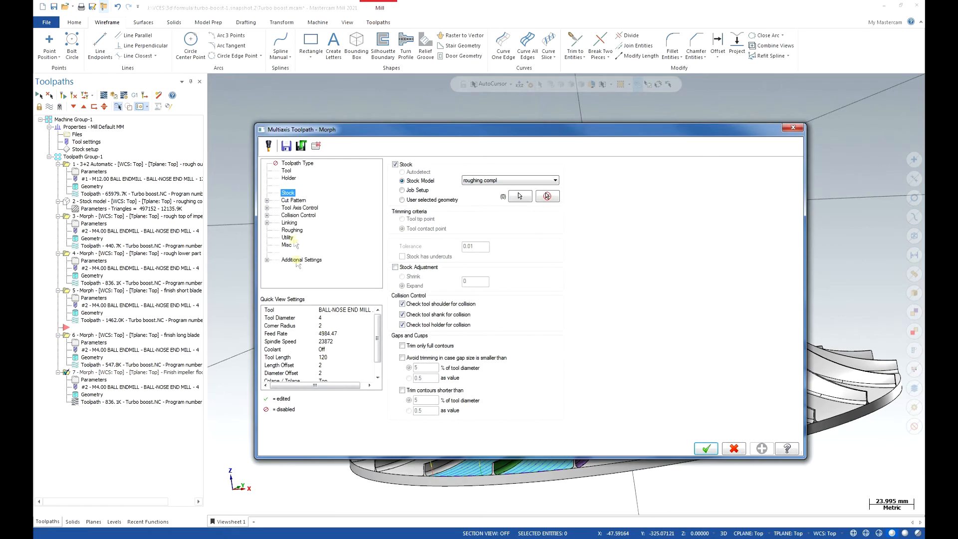
pyautogui.click(291, 231)
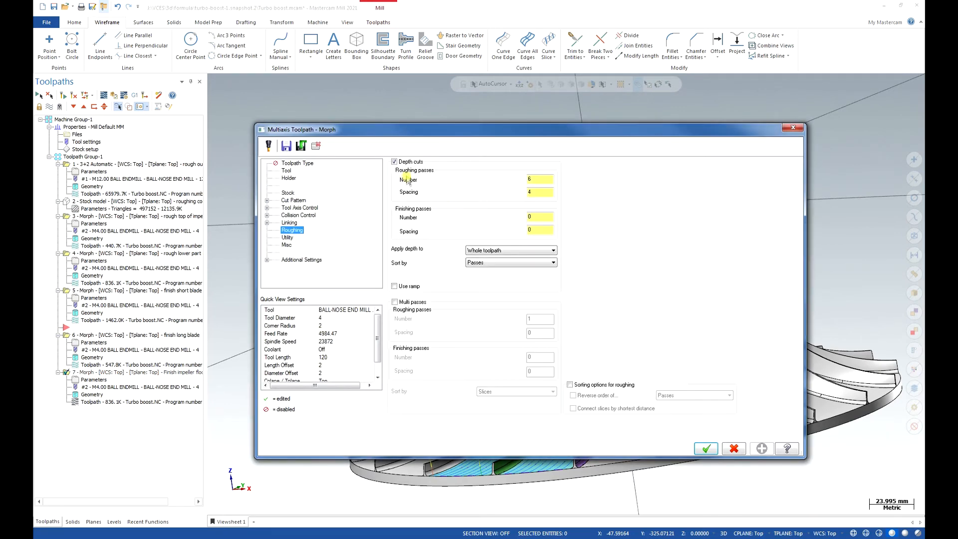
pyautogui.click(394, 162)
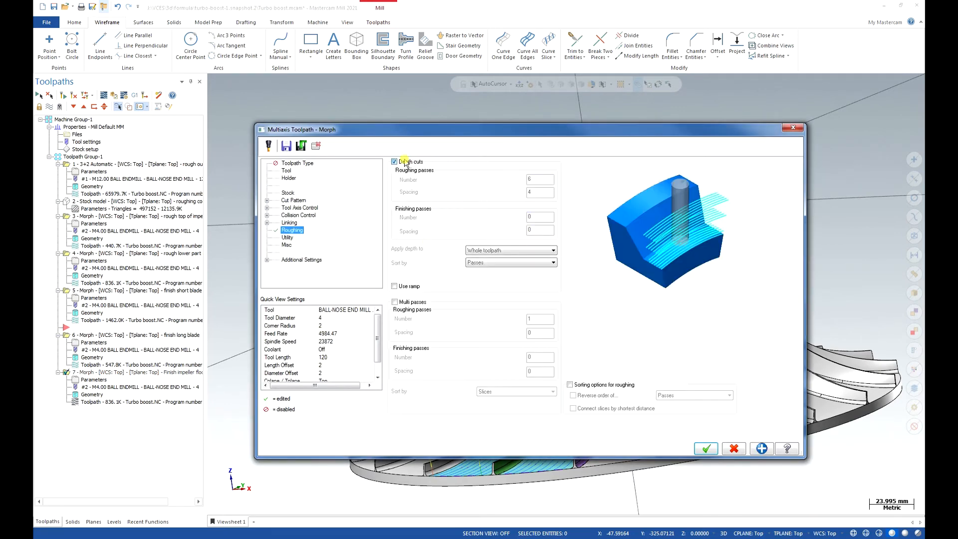
# Set the cut pattern's area type to "Full, avoid cuts at exact edges" for the impeller floor finish.
pyautogui.click(296, 208)
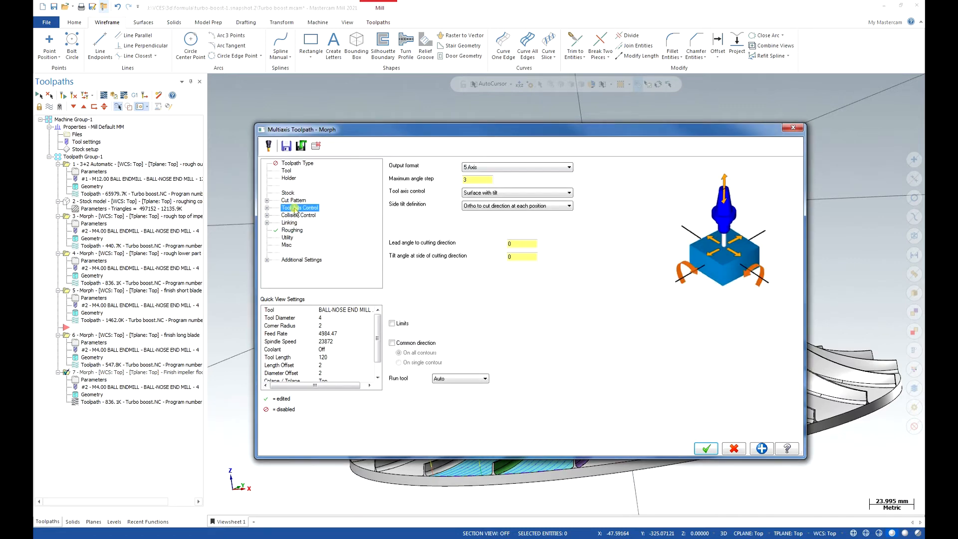
pyautogui.click(294, 201)
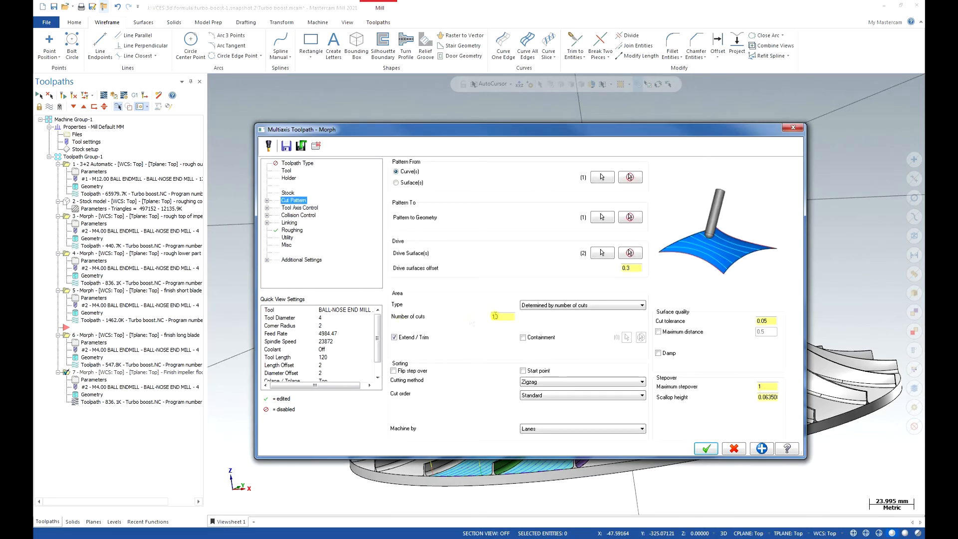
pyautogui.click(593, 306)
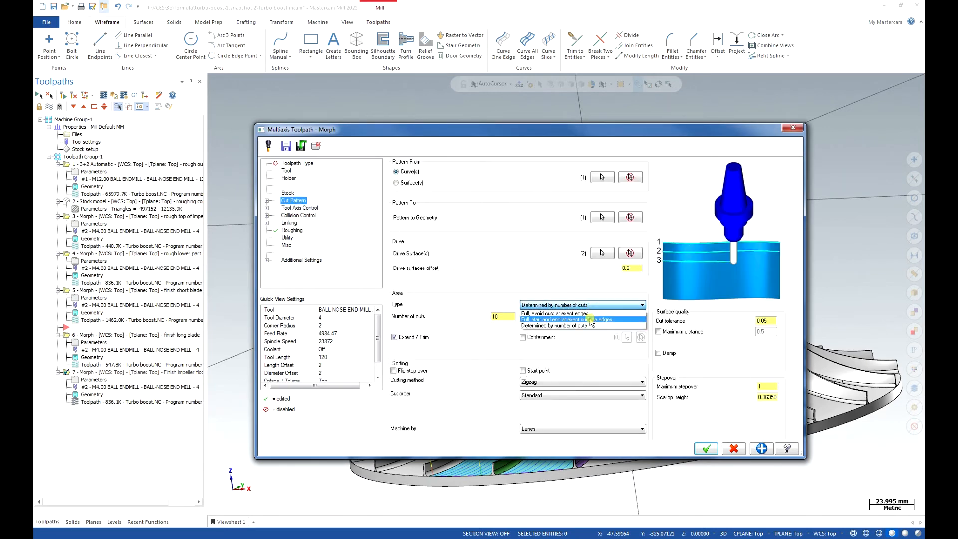
pyautogui.click(594, 313)
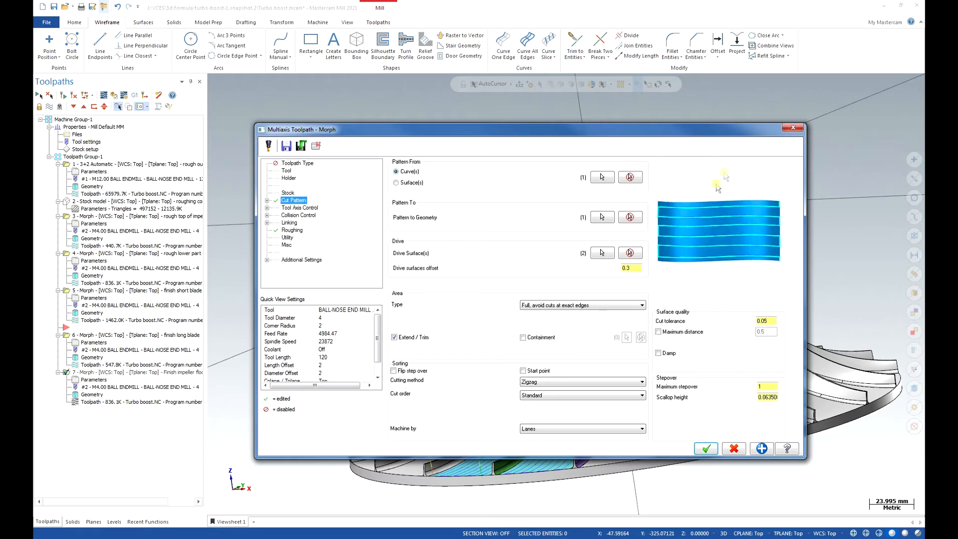
# Set the drive surfaces offset to 0 and the maximum stepover to 0.3 for the impeller floor finish.
pyautogui.click(629, 268)
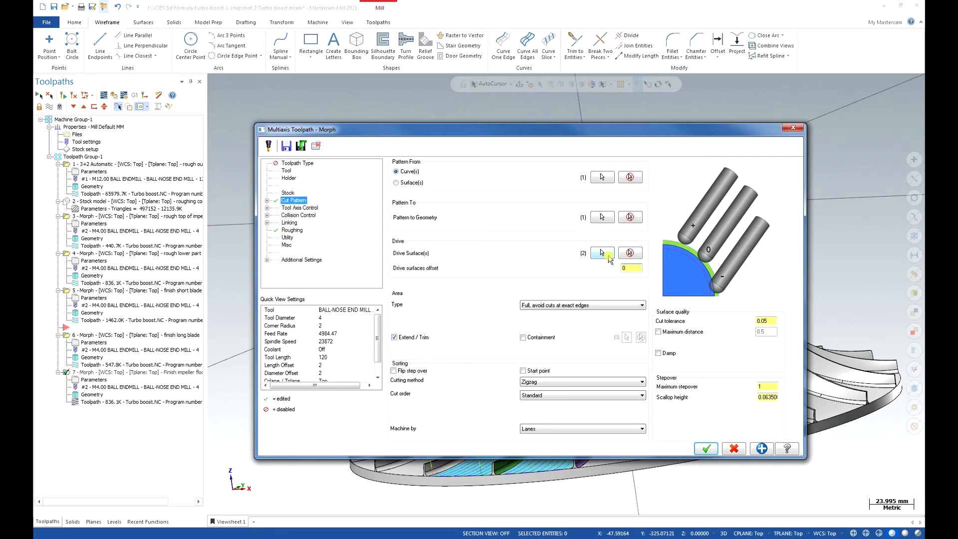
pyautogui.click(768, 388)
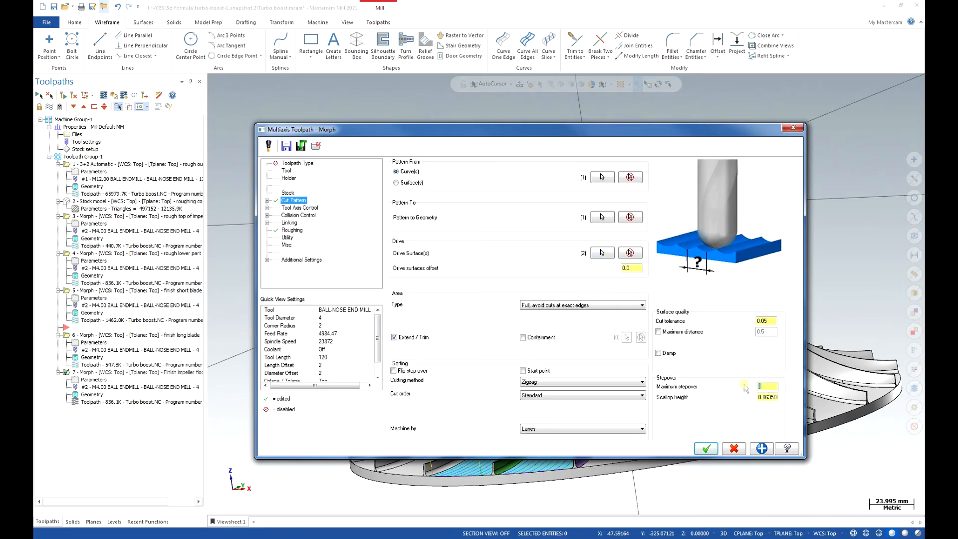
pyautogui.click(767, 320)
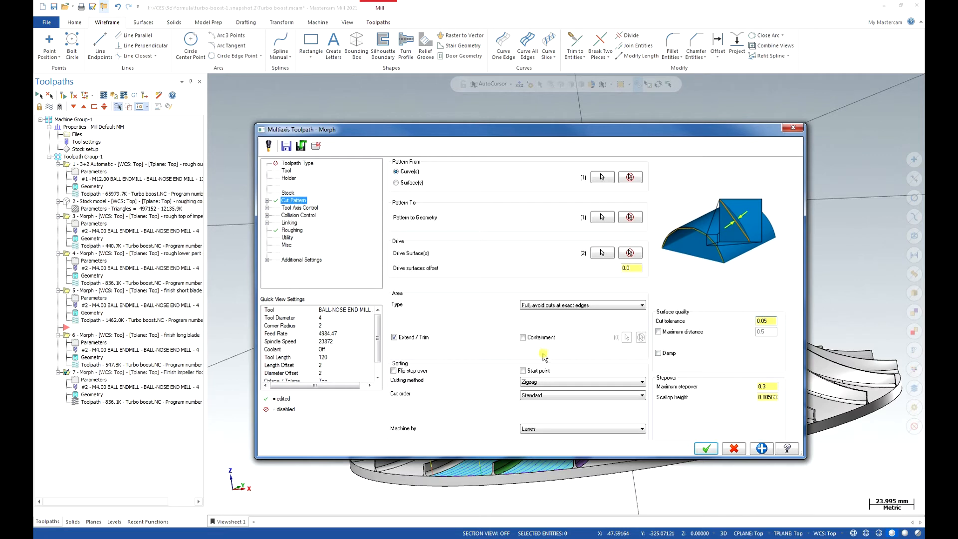
pyautogui.click(267, 201)
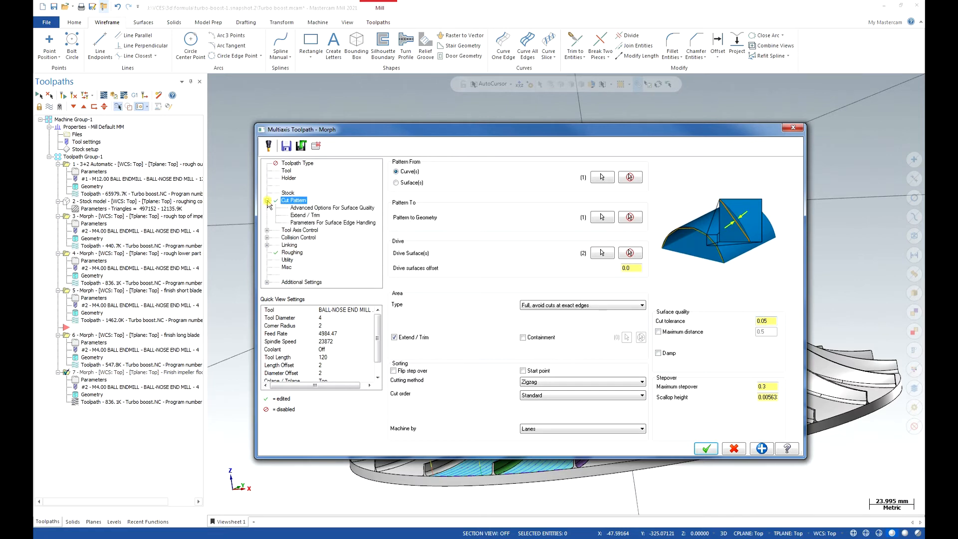
# Accept the "Finish impeller floor" Morph settings with surface-with-tilt tool axis control and regenerate its toolpath.
pyautogui.click(301, 208)
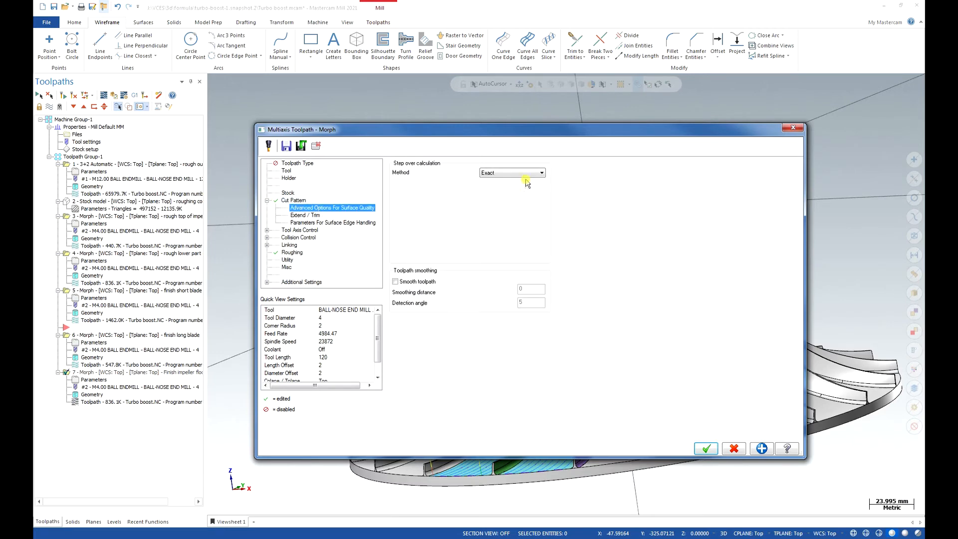
pyautogui.click(267, 201)
pyautogui.click(290, 208)
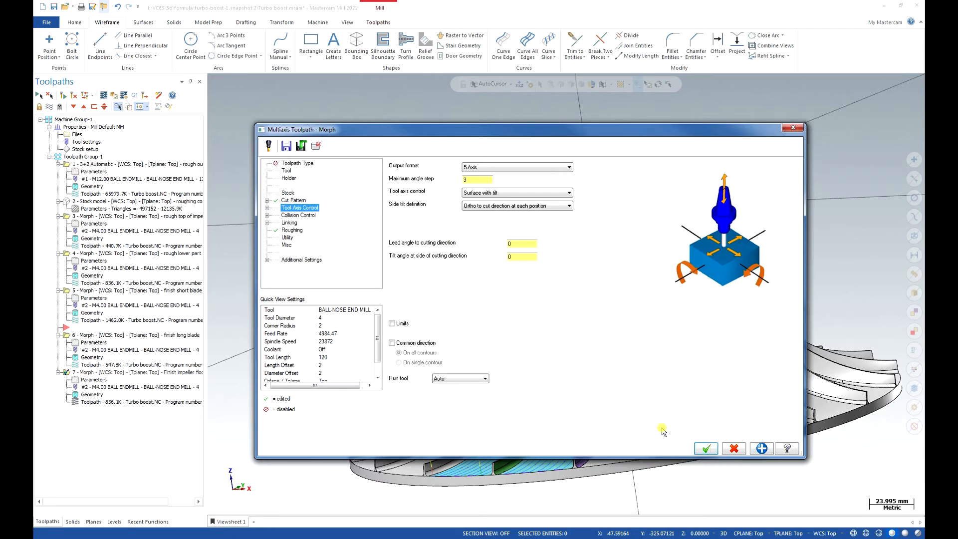
pyautogui.press('Return')
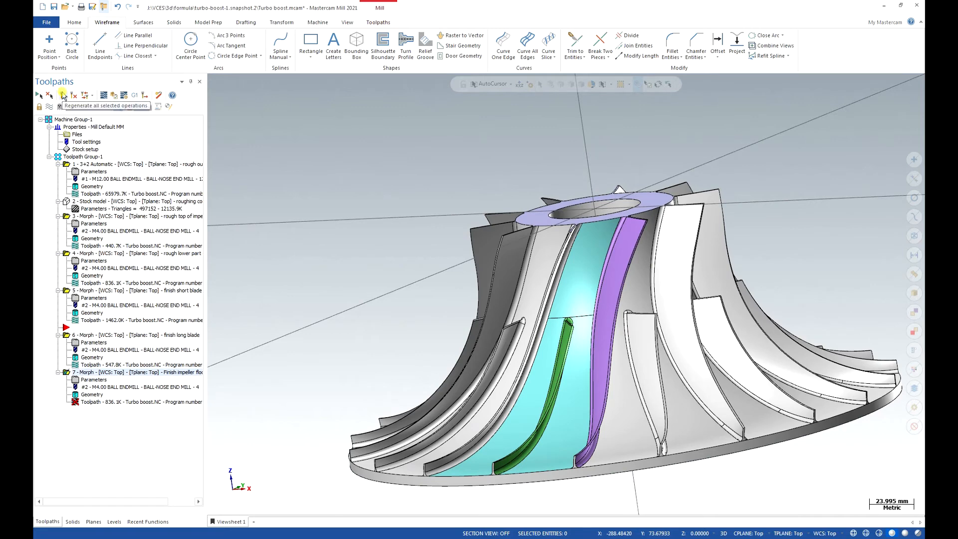
pyautogui.click(63, 96)
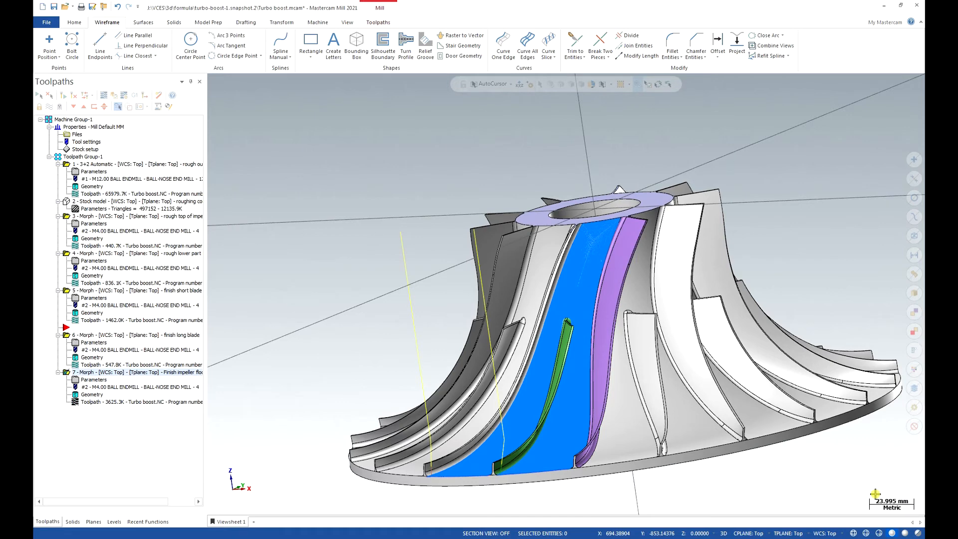
# Verify the five Morph operations, from roughing the impeller top to finishing the floor, by playing the stock simulation at increased speed.
pyautogui.keyDown('shift'); pyautogui.click(107, 217); pyautogui.keyUp('shift')
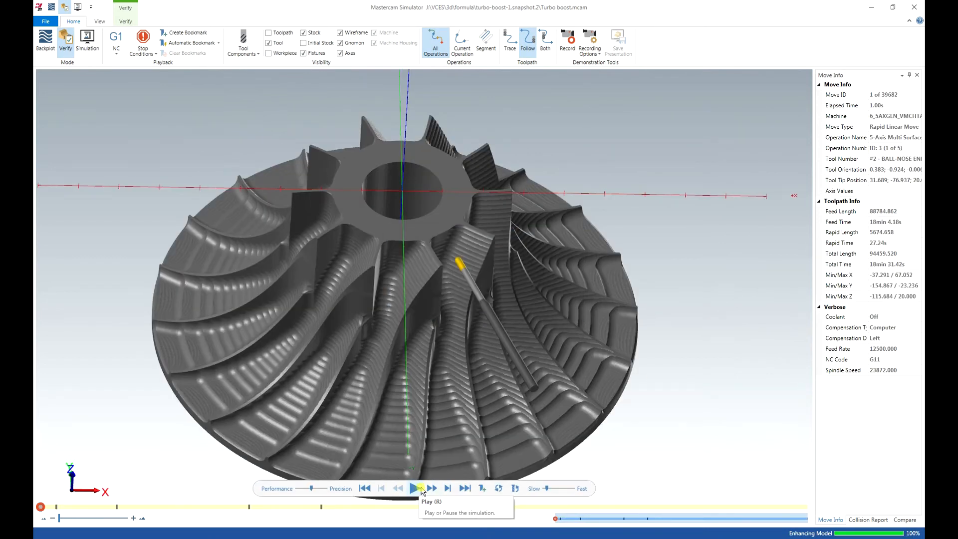
pyautogui.click(415, 490)
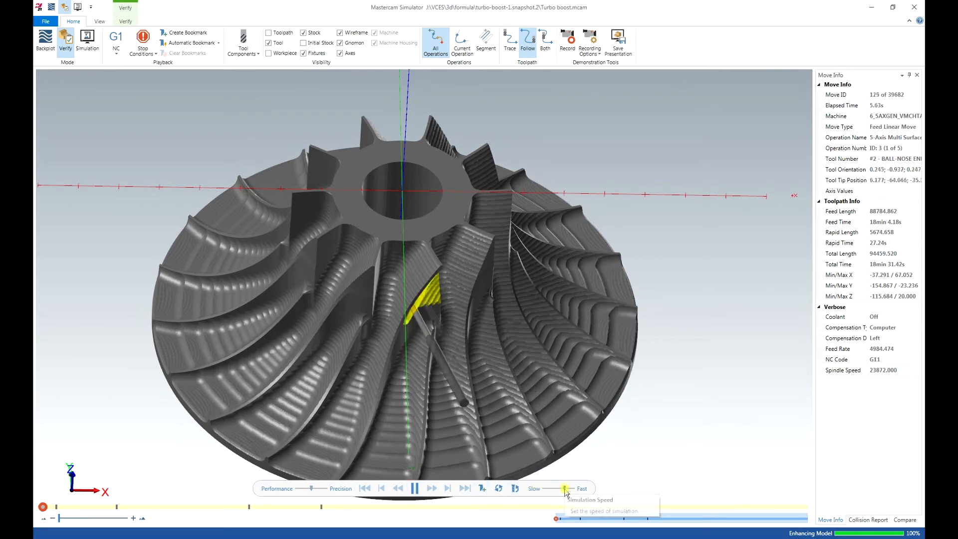
pyautogui.moveTo(471, 442); pyautogui.dragTo(456, 400, button='middle')
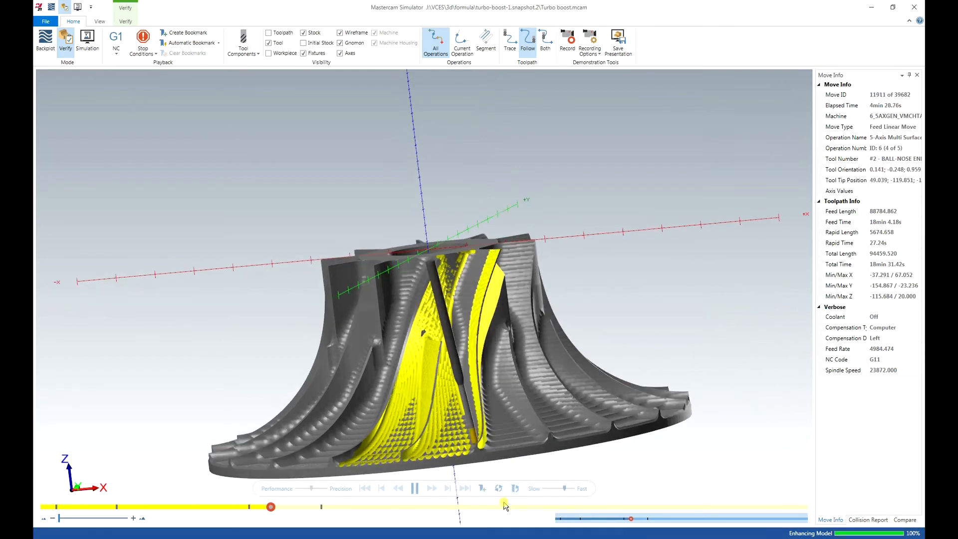
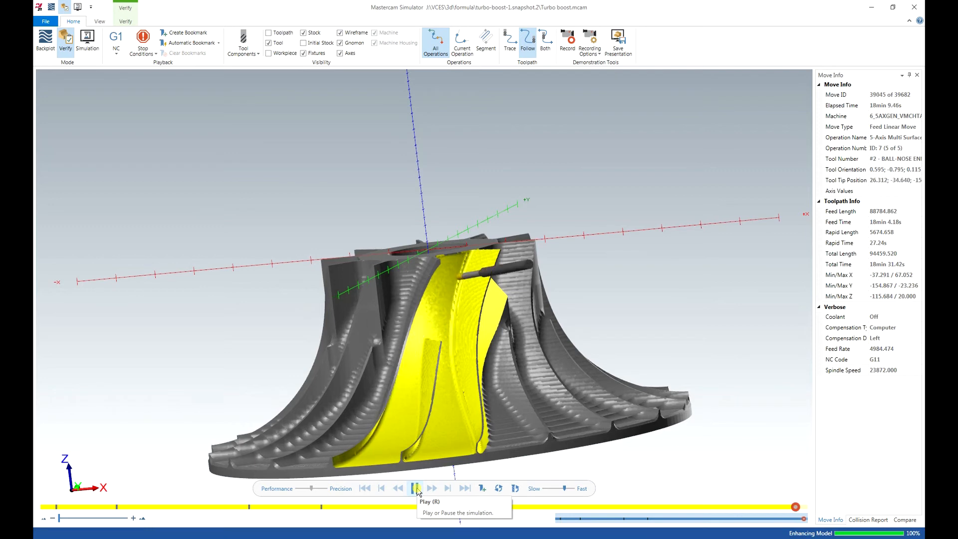
# Inspect the simulated finish on the blades and floor up close, and close the simulator.
pyautogui.moveTo(425, 385); pyautogui.dragTo(490, 410, button='middle')
pyautogui.scroll(5, 489, 414)
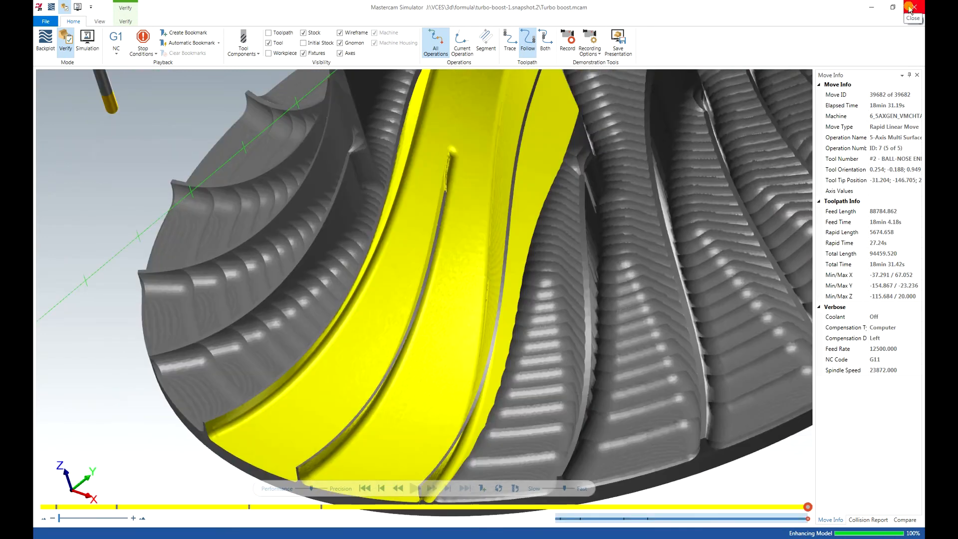
pyautogui.click(909, 8)
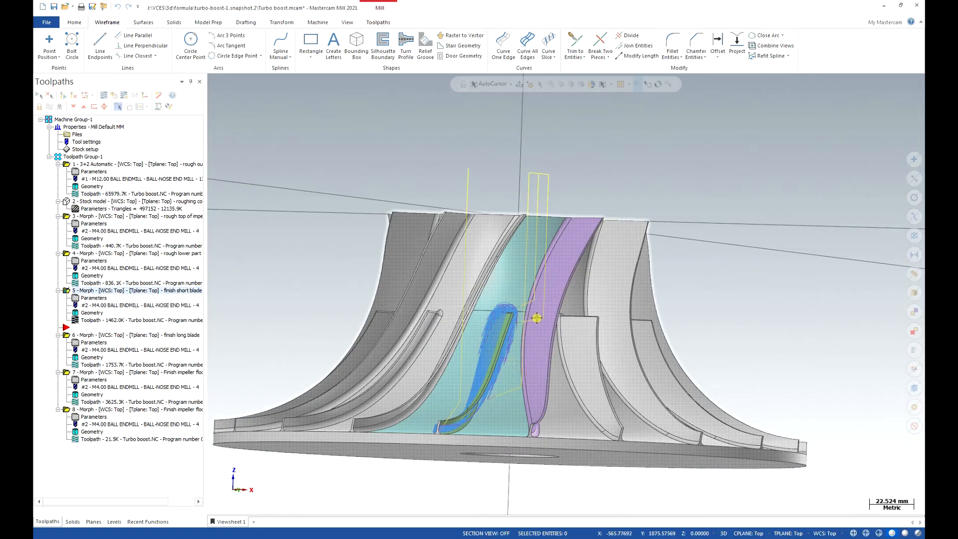
# Display the "finish long blade" Morph toolpath and examine its coverage around the long blade's lower end.
pyautogui.click(93, 336)
pyautogui.moveTo(448, 396); pyautogui.dragTo(502, 403, button='middle')
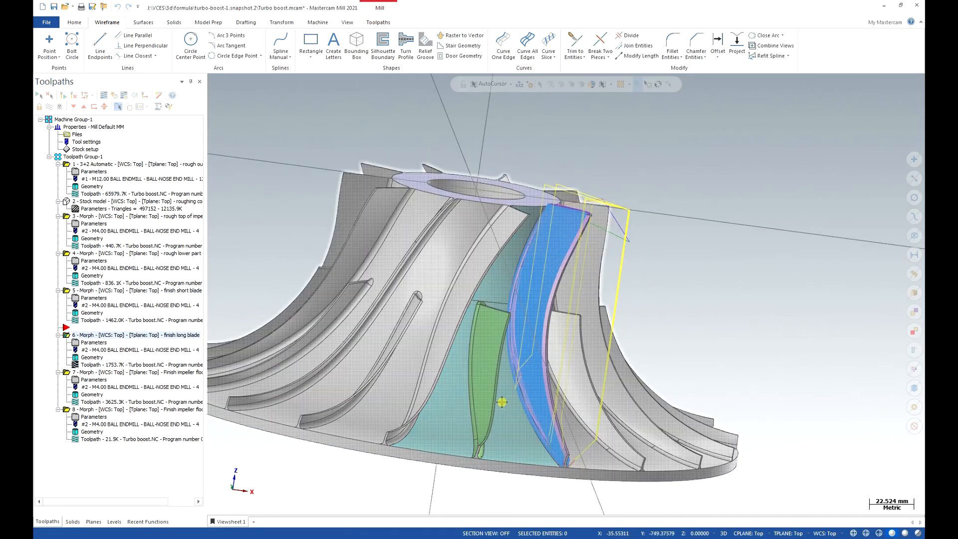
pyautogui.scroll(3, 538, 395)
pyautogui.scroll(2, 526, 400)
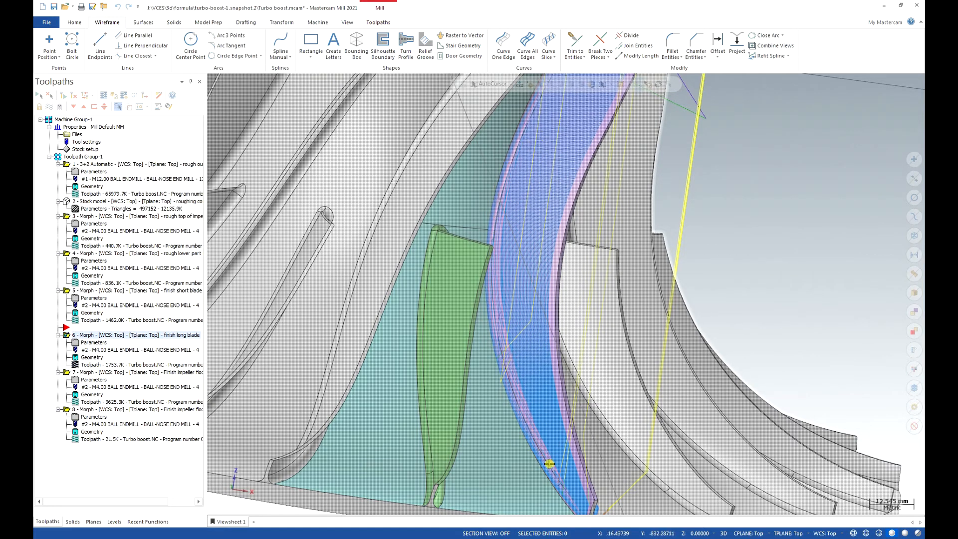
pyautogui.scroll(-4, 547, 277)
pyautogui.scroll(2, 527, 298)
pyautogui.moveTo(533, 331); pyautogui.dragTo(519, 291, button='middle')
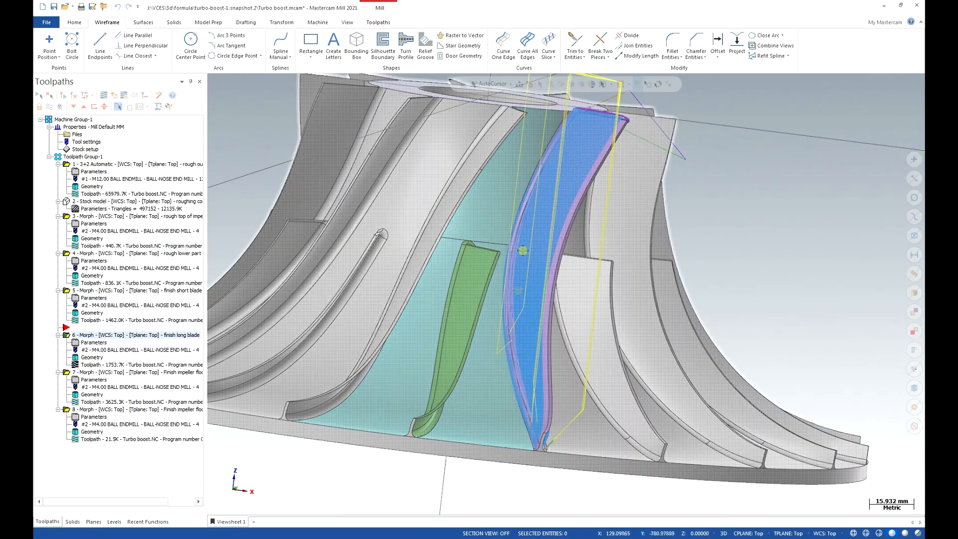
# Open the cut pattern settings of the "finish long blade" Morph operation and review its Pattern From curve chain.
pyautogui.click(100, 344)
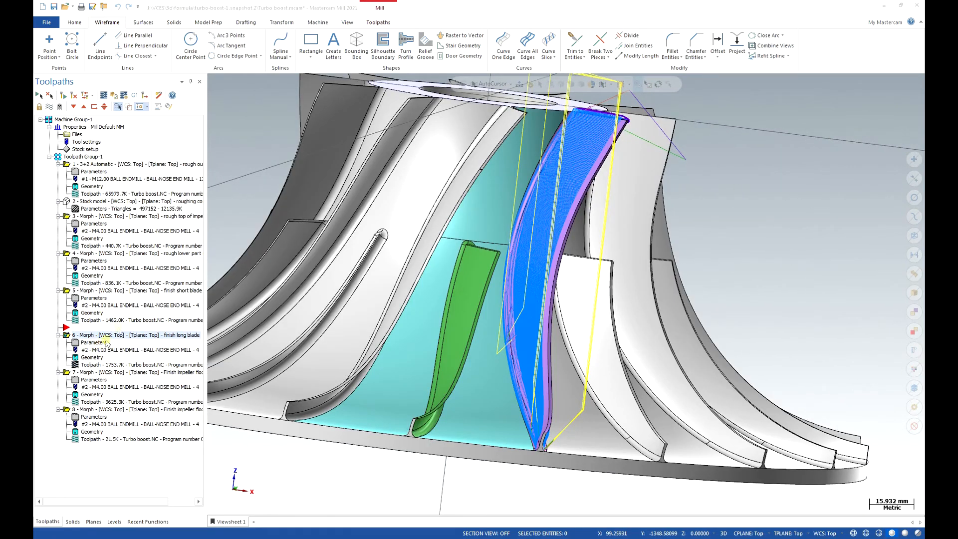
pyautogui.moveTo(425, 264); pyautogui.dragTo(409, 266)
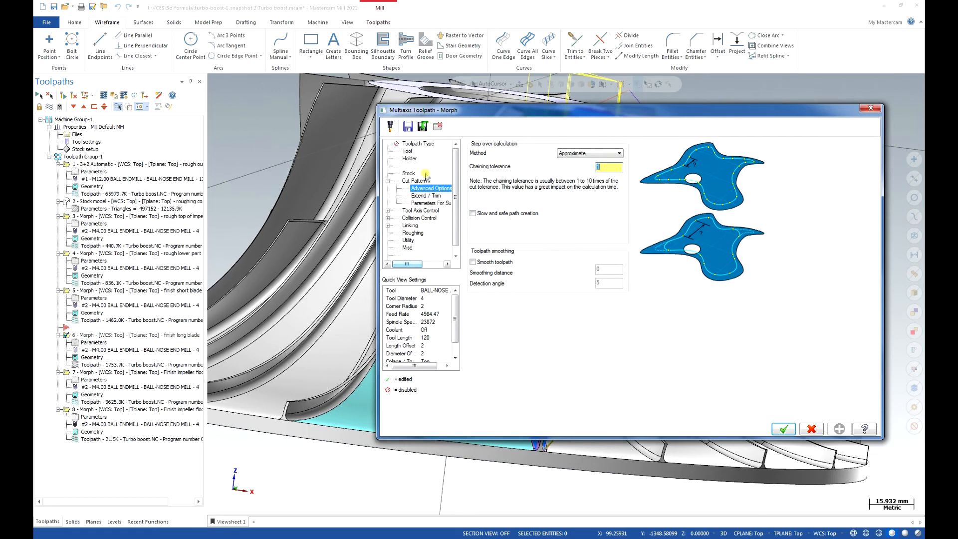
pyautogui.click(419, 180)
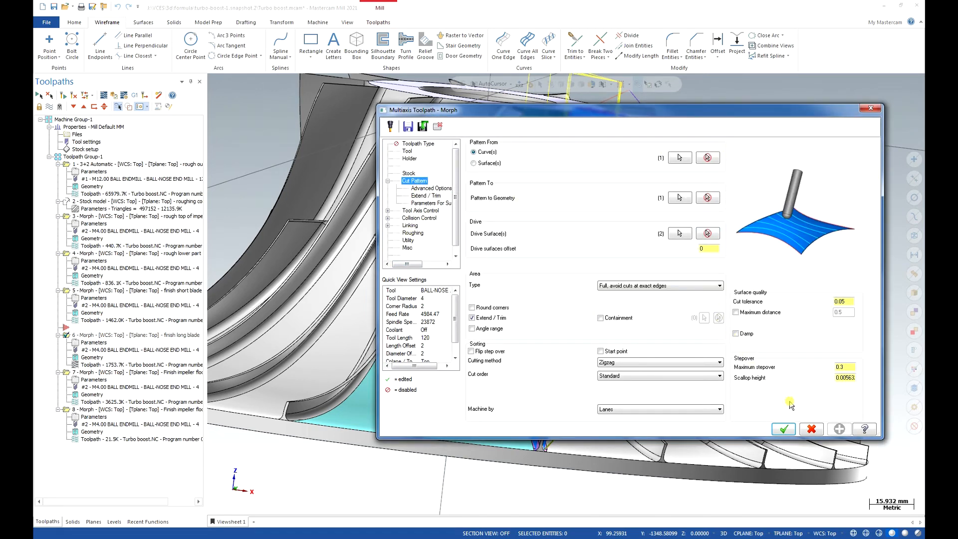
pyautogui.click(680, 158)
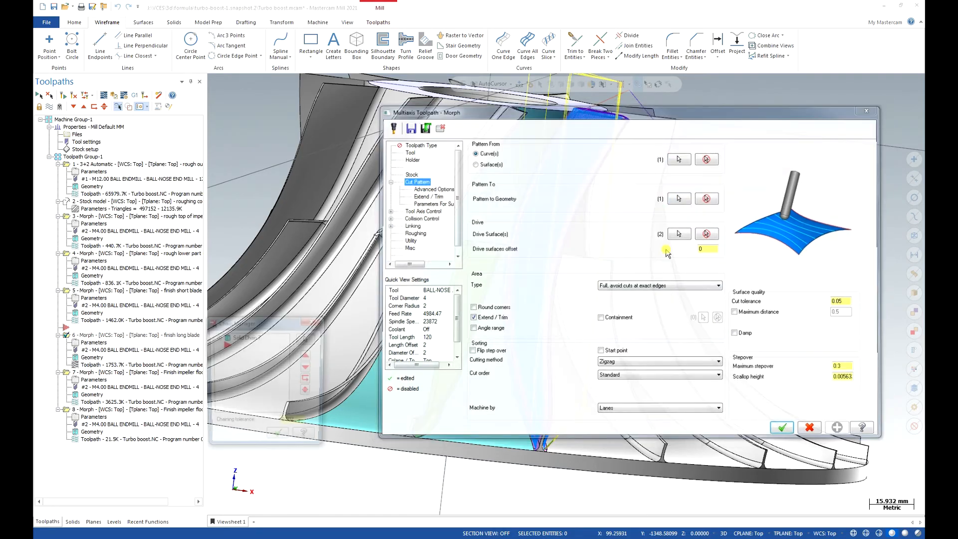
pyautogui.moveTo(488, 379); pyautogui.dragTo(507, 370, button='middle')
pyautogui.scroll(3, 712, 117)
pyautogui.moveTo(711, 117); pyautogui.dragTo(629, 142, button='middle')
pyautogui.scroll(5, 611, 130)
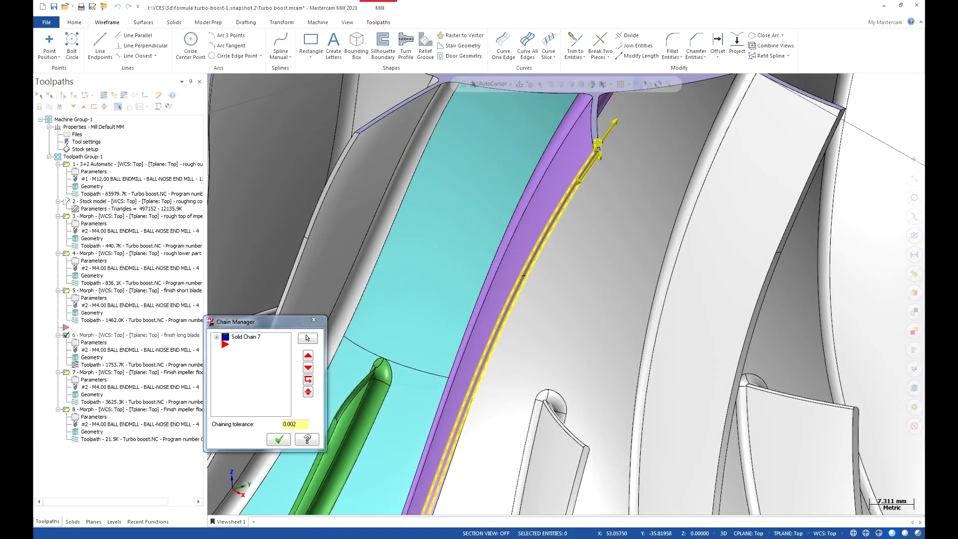
pyautogui.scroll(-8, 610, 127)
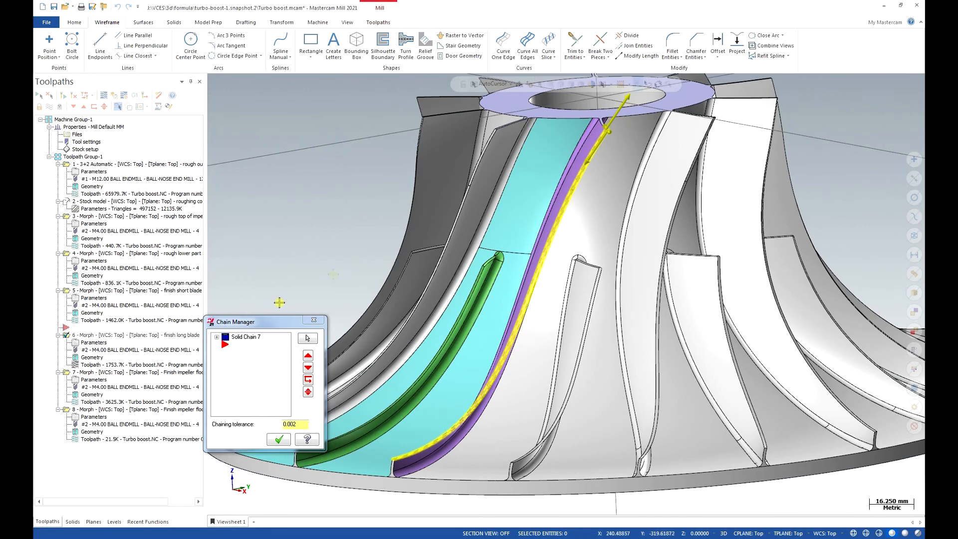
pyautogui.click(278, 439)
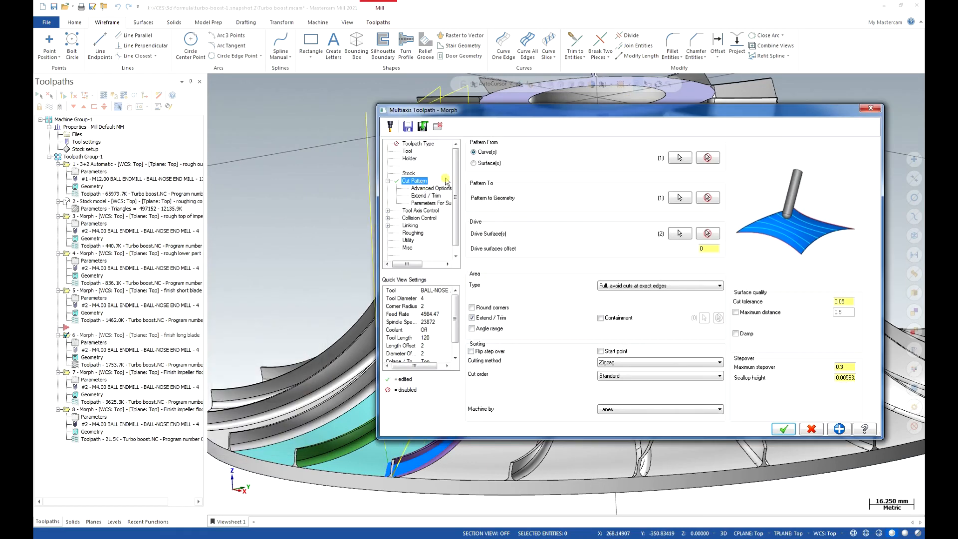
# Review the Pattern To chain running along the top of the long blade.
pyautogui.click(679, 198)
pyautogui.scroll(4, 597, 124)
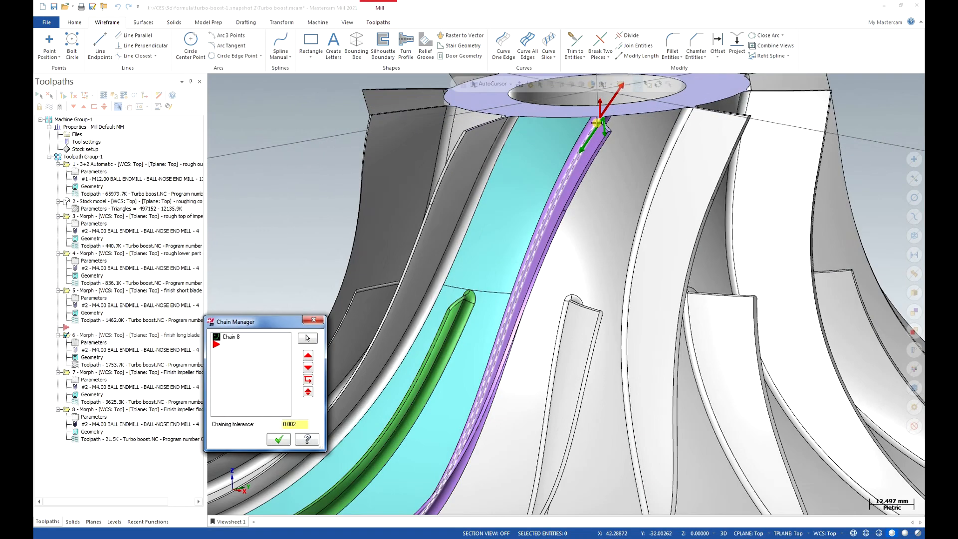
pyautogui.scroll(2, 597, 125)
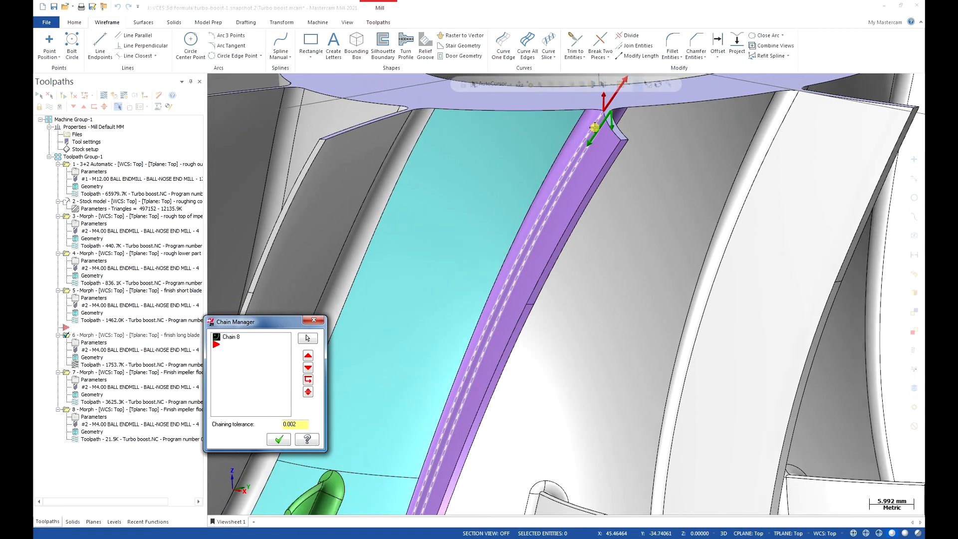
pyautogui.scroll(1, 594, 127)
pyautogui.click(278, 439)
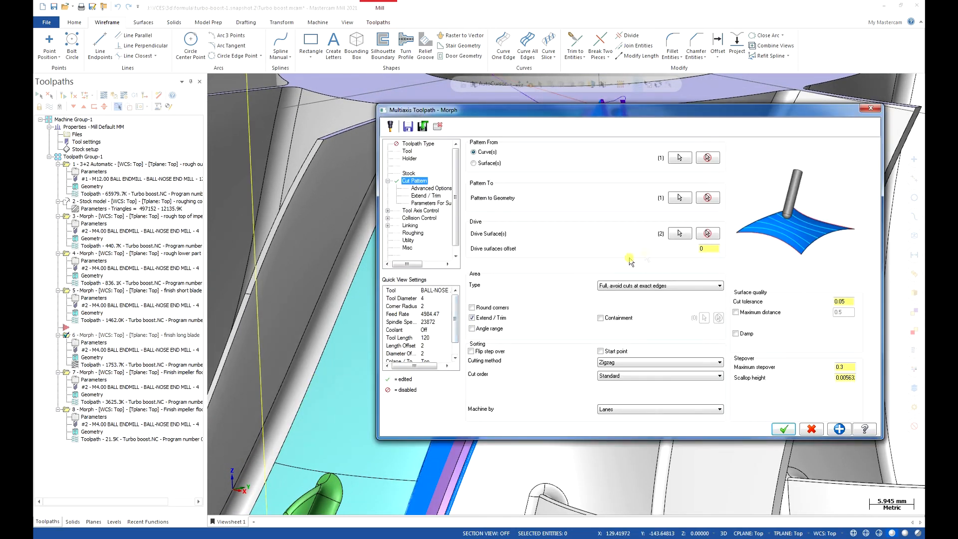
# Add the narrow end face of the long blade at the outer rim to the drive surfaces.
pyautogui.click(678, 234)
pyautogui.scroll(-12, 626, 268)
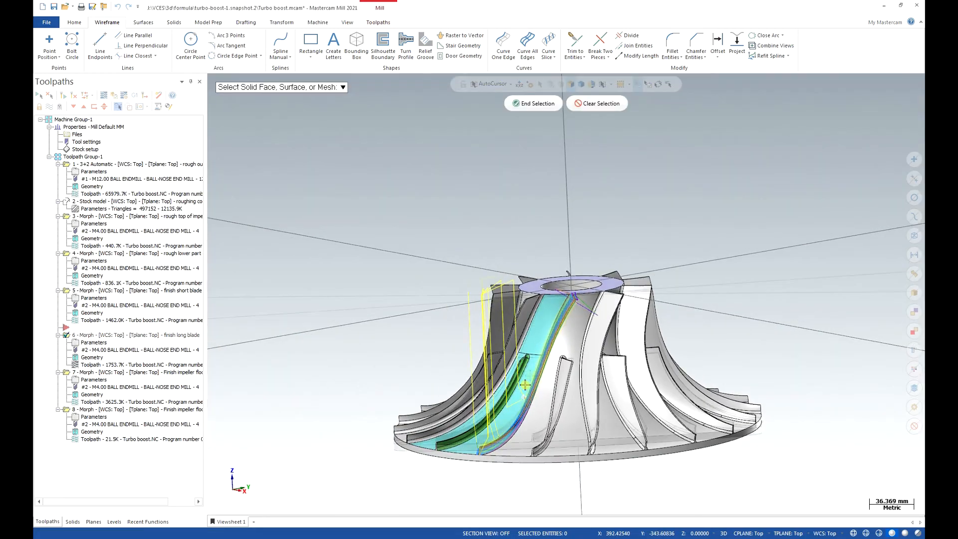
pyautogui.moveTo(580, 358); pyautogui.dragTo(611, 365, button='middle')
pyautogui.scroll(10, 551, 437)
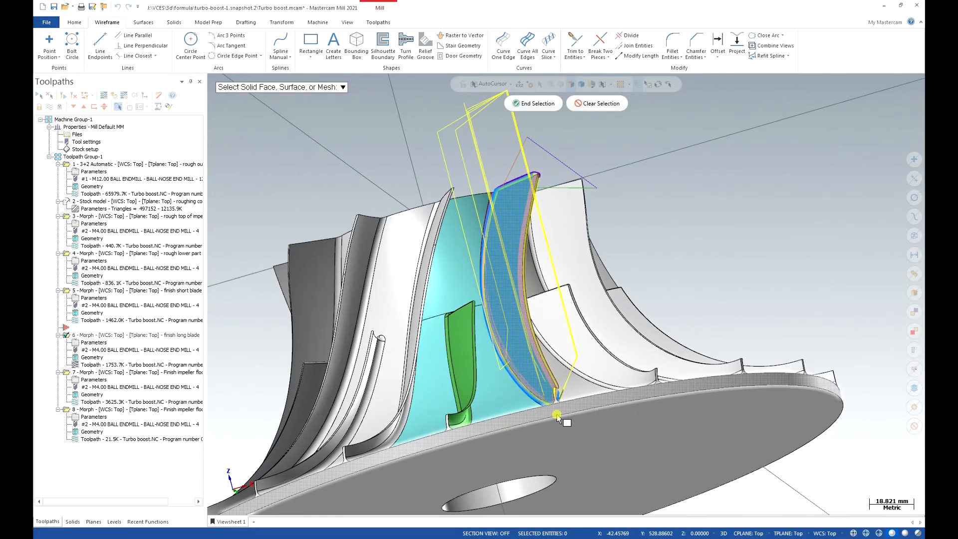
pyautogui.moveTo(534, 400); pyautogui.dragTo(546, 435, button='middle')
pyautogui.moveTo(567, 379); pyautogui.dragTo(601, 412, button='middle')
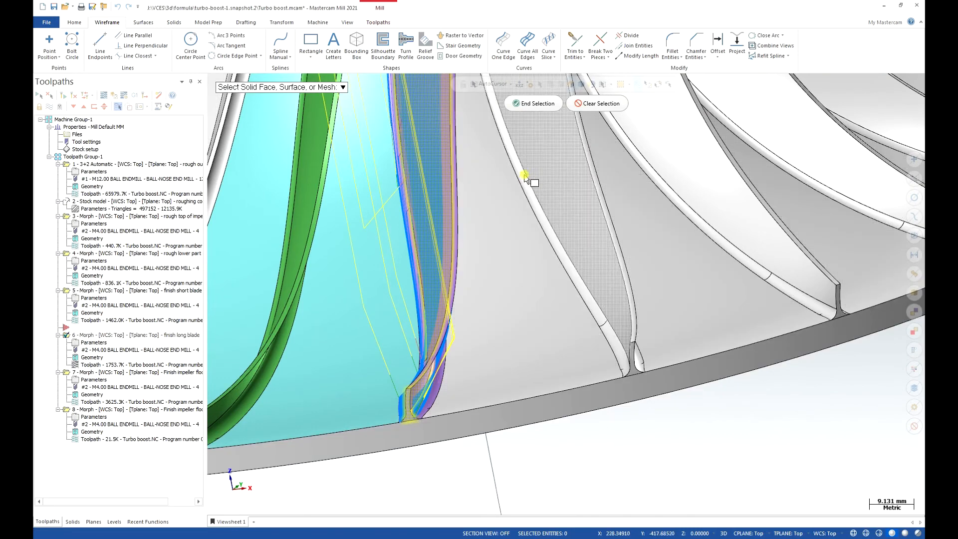
pyautogui.click(524, 103)
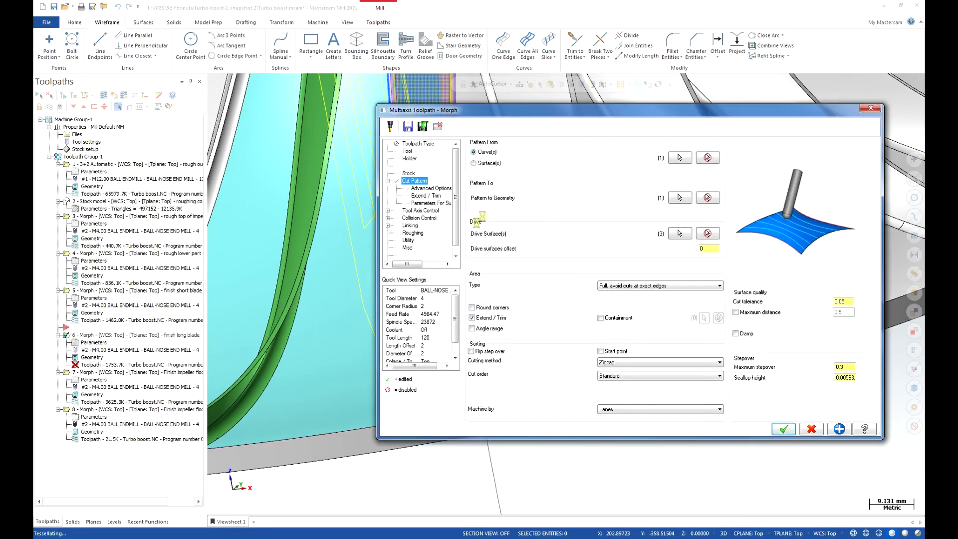
# Set the long blade finish's step over calculation method to Exact, accept the Morph settings and regenerate the toolpath.
pyautogui.click(431, 188)
pyautogui.click(565, 155)
pyautogui.click(565, 167)
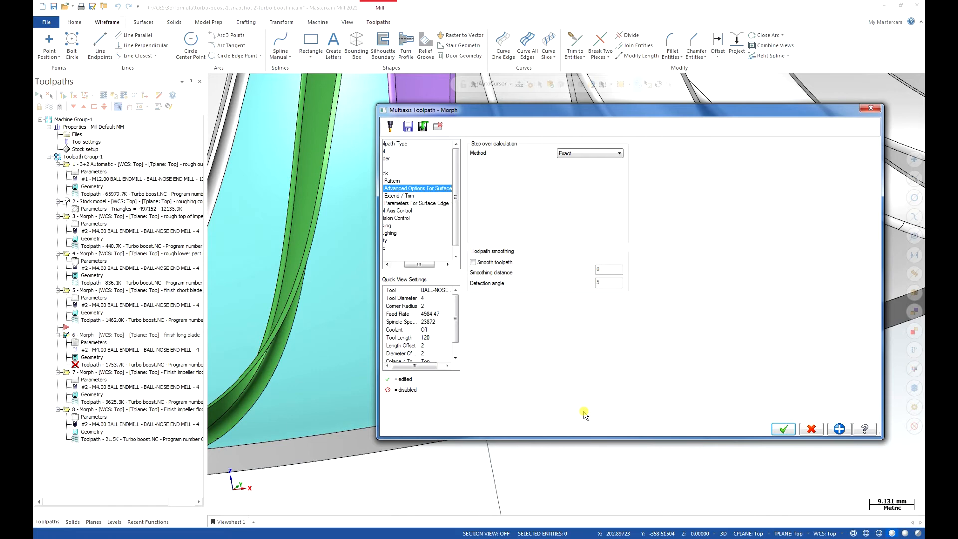
pyautogui.press('Return')
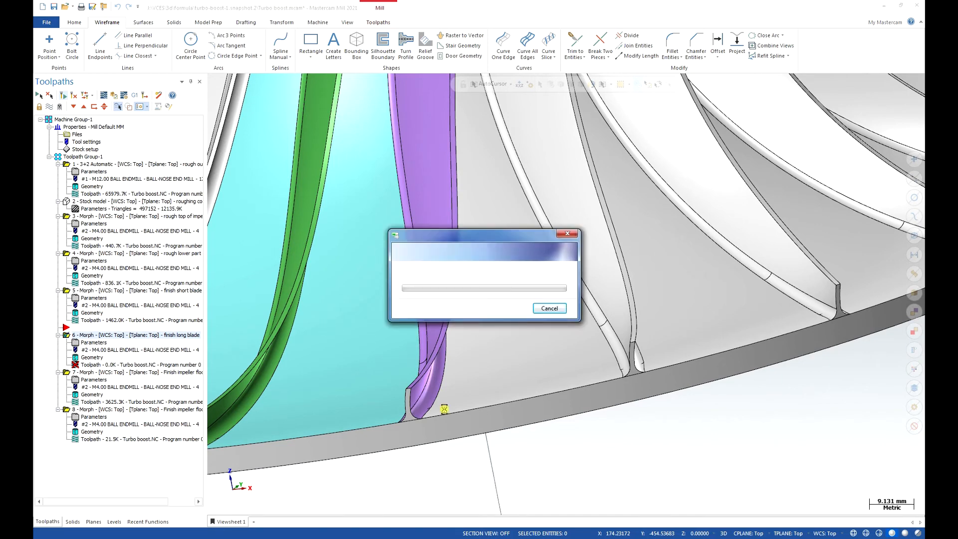
# Examine the regenerated long blade finishing toolpath on the impeller from the side and from above.
pyautogui.scroll(-1, 444, 409)
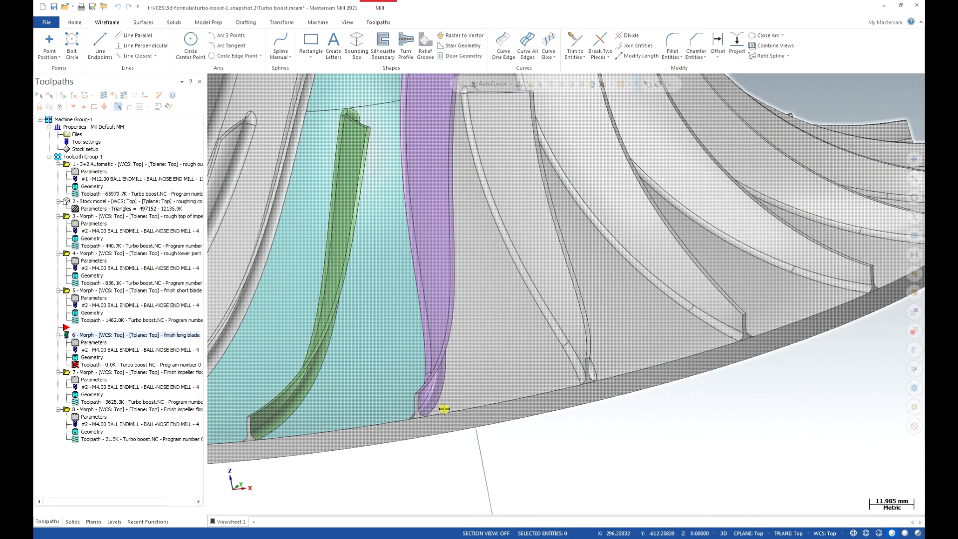
pyautogui.scroll(-1, 445, 409)
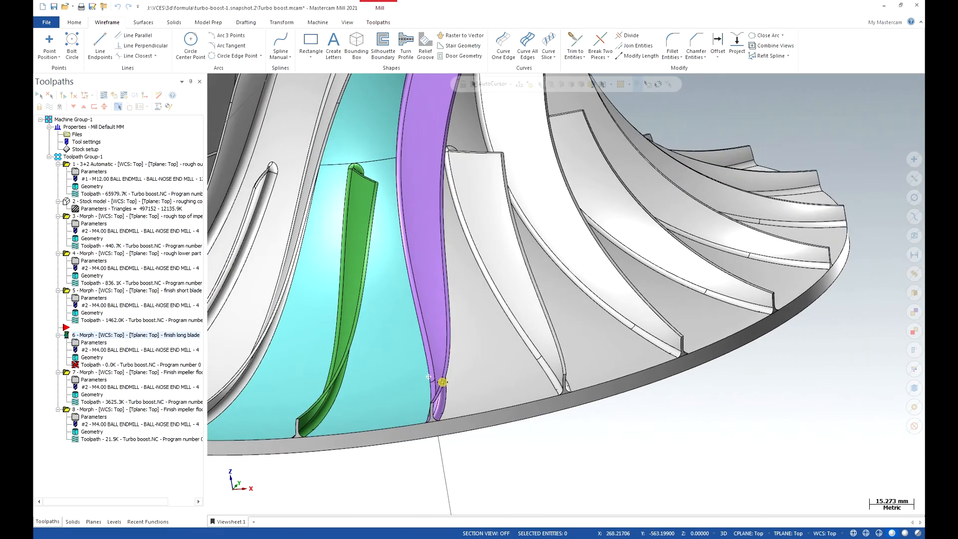
pyautogui.scroll(-1, 450, 383)
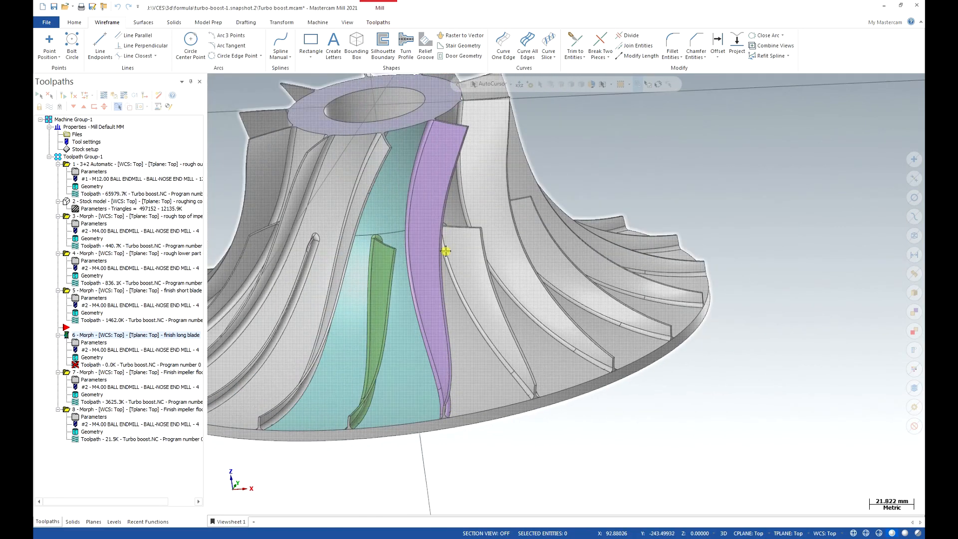
pyautogui.moveTo(445, 212)
pyautogui.mouseDown(button='middle')
pyautogui.moveTo(488, 214)
pyautogui.moveTo(487, 202)
pyautogui.moveTo(597, 160)
pyautogui.moveTo(589, 157)
pyautogui.moveTo(428, 434)
pyautogui.moveTo(492, 441)
pyautogui.moveTo(456, 445)
pyautogui.mouseUp(button='middle')
pyautogui.scroll(1, 468, 213)
pyautogui.scroll(-2, 428, 434)
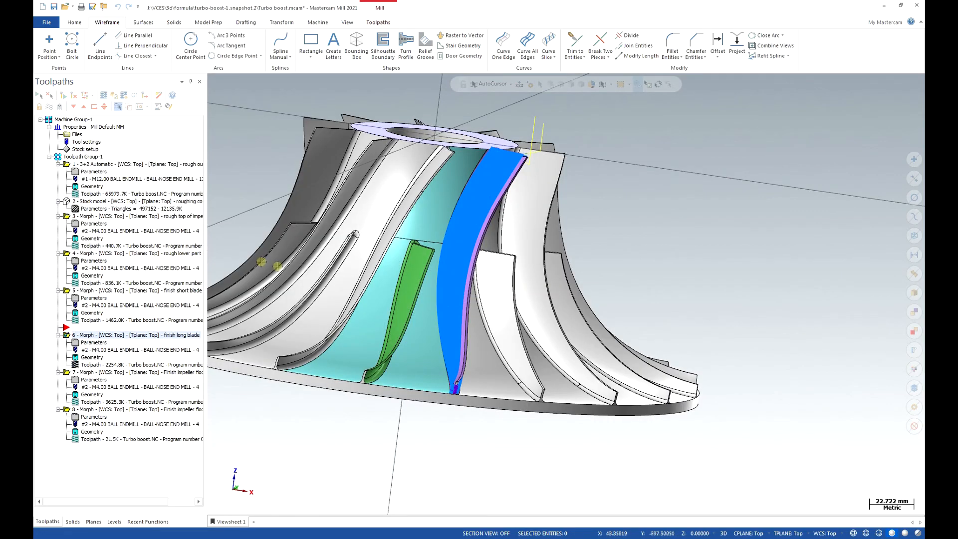
pyautogui.moveTo(319, 305)
pyautogui.mouseDown(button='middle')
pyautogui.moveTo(349, 361)
pyautogui.moveTo(364, 424)
pyautogui.moveTo(398, 398)
pyautogui.moveTo(383, 353)
pyautogui.moveTo(442, 326)
pyautogui.mouseUp(button='middle')
pyautogui.scroll(-3, 364, 430)
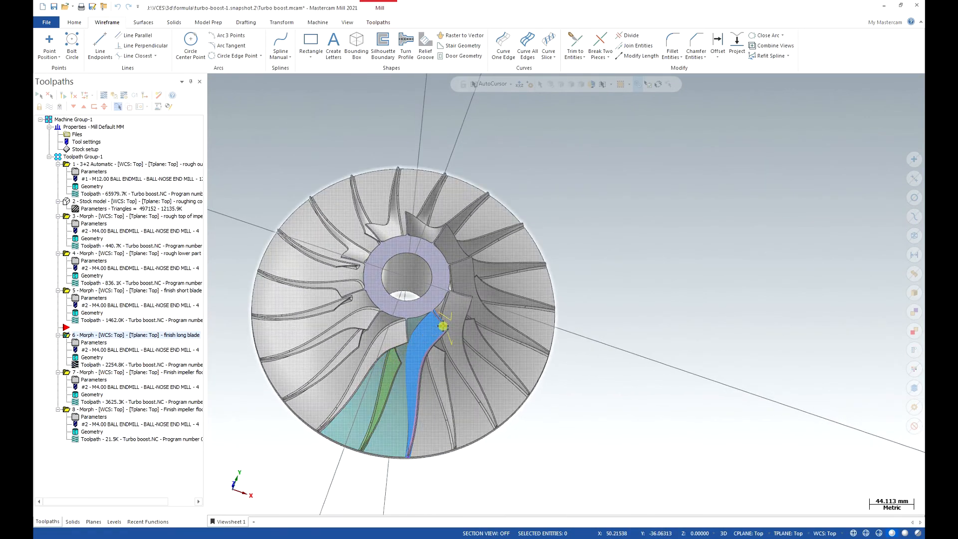
pyautogui.moveTo(442, 326)
pyautogui.mouseDown(button='middle')
pyautogui.moveTo(449, 379)
pyautogui.moveTo(486, 362)
pyautogui.moveTo(563, 361)
pyautogui.moveTo(506, 296)
pyautogui.moveTo(480, 284)
pyautogui.mouseUp(button='middle')
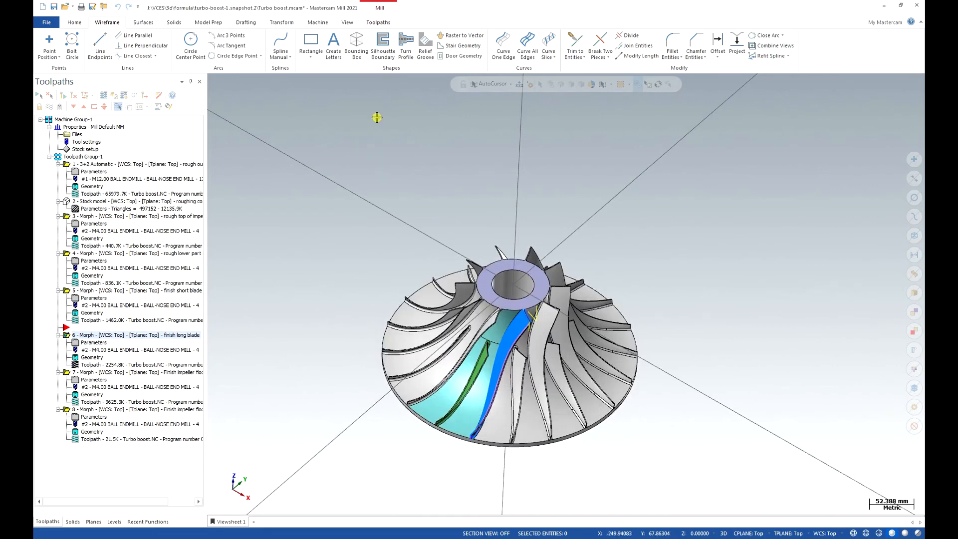
pyautogui.click(386, 26)
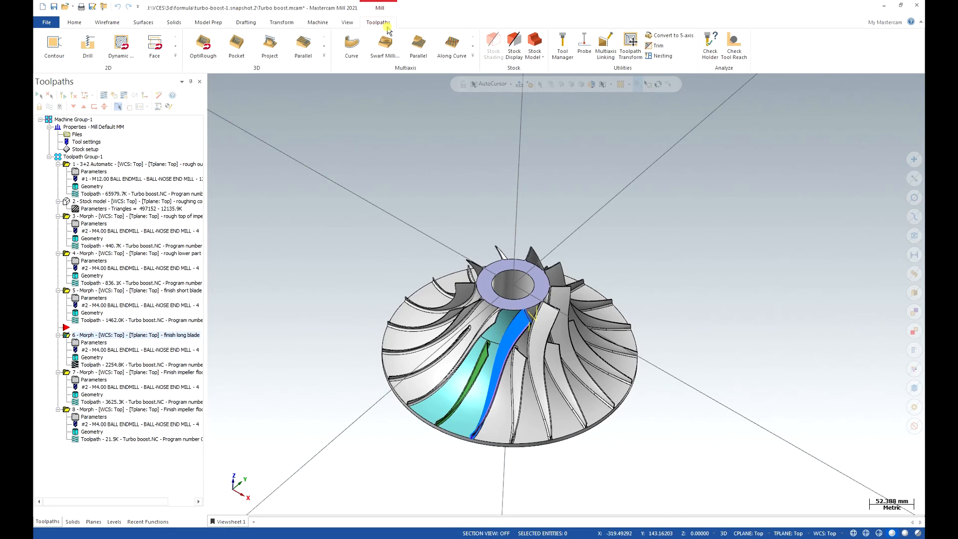
pyautogui.click(630, 44)
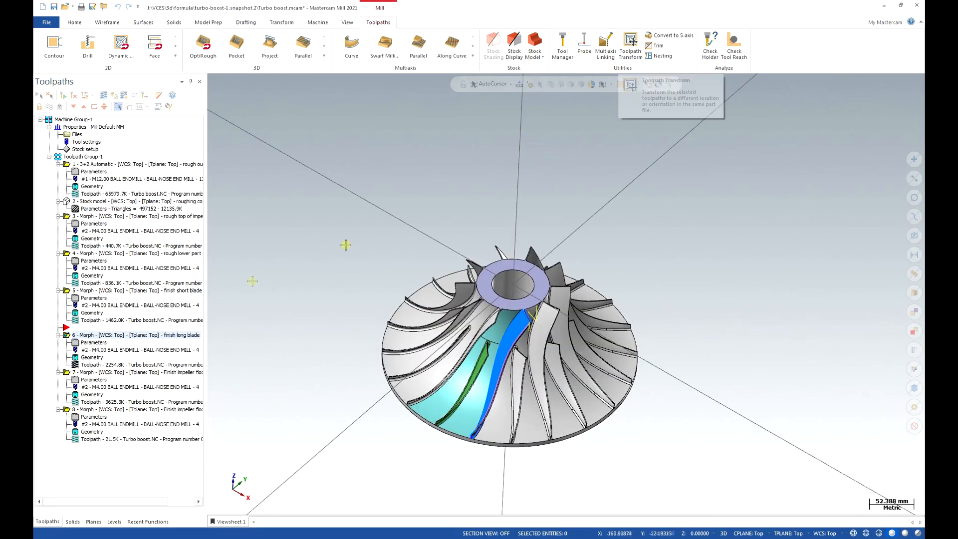
# Enable Transform / Translate about the Z-axis with 10 steps for the Morph operation that roughs the top of the impeller.
pyautogui.click(88, 217)
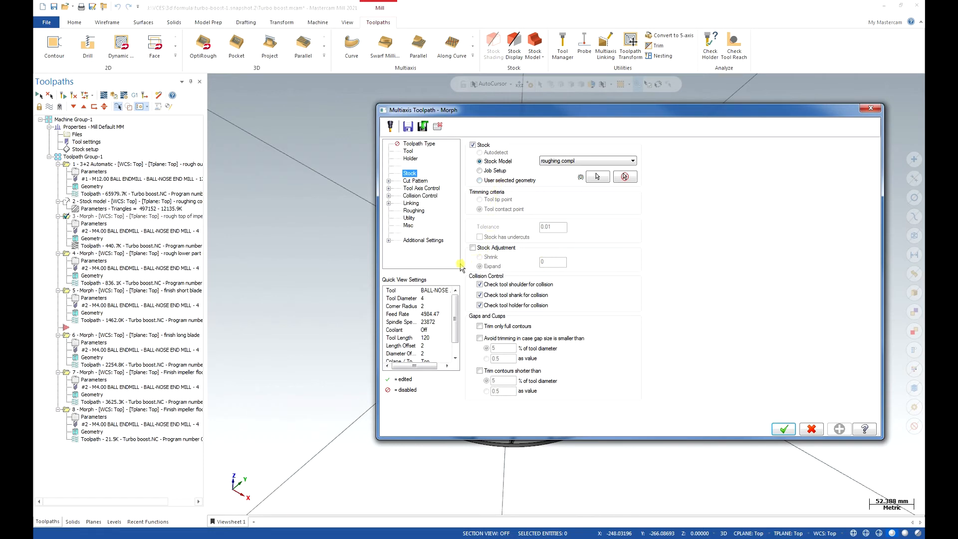
pyautogui.click(410, 219)
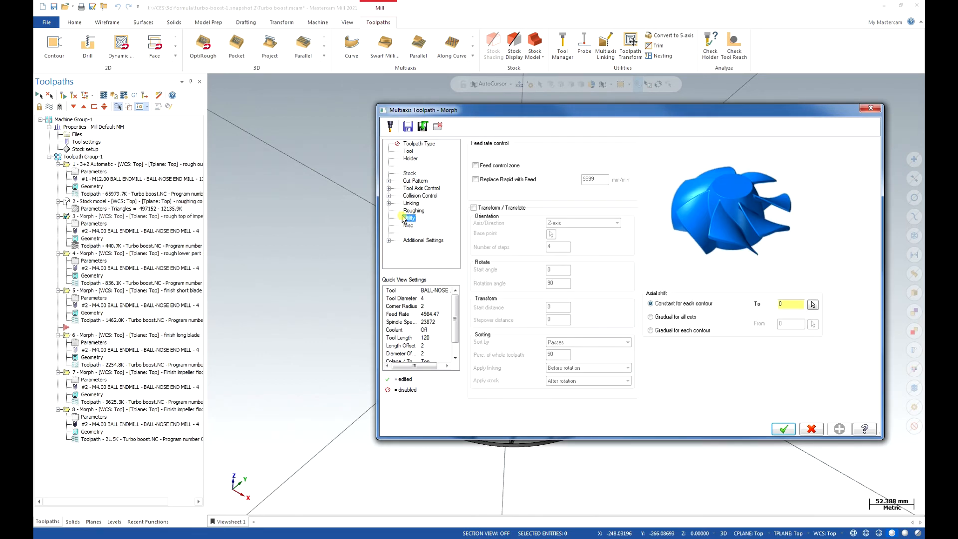
pyautogui.click(474, 208)
pyautogui.click(553, 248)
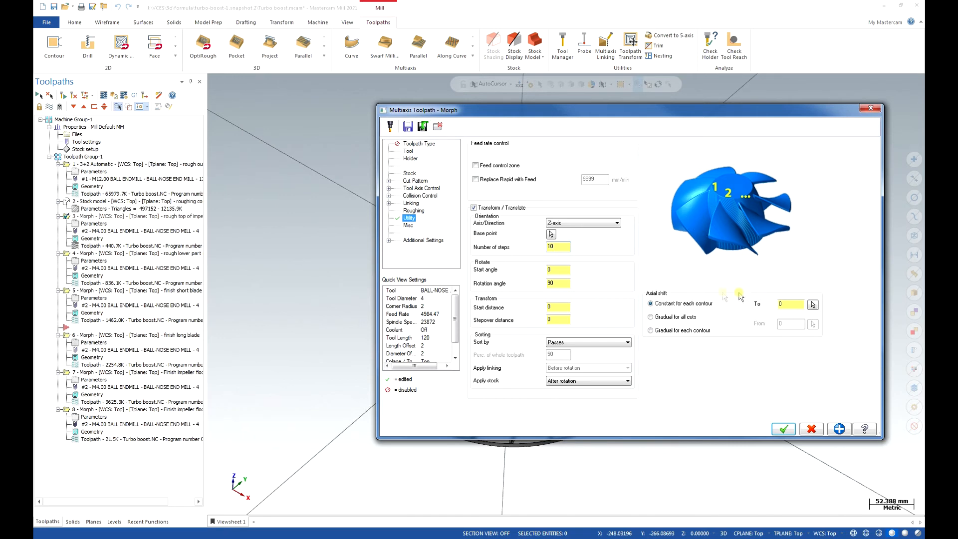
# Set the transform's rotation angle to 360/10 (36 degrees) and accept the top roughing Morph settings.
pyautogui.click(555, 272)
pyautogui.click(559, 283)
pyautogui.doubleClick(562, 283)
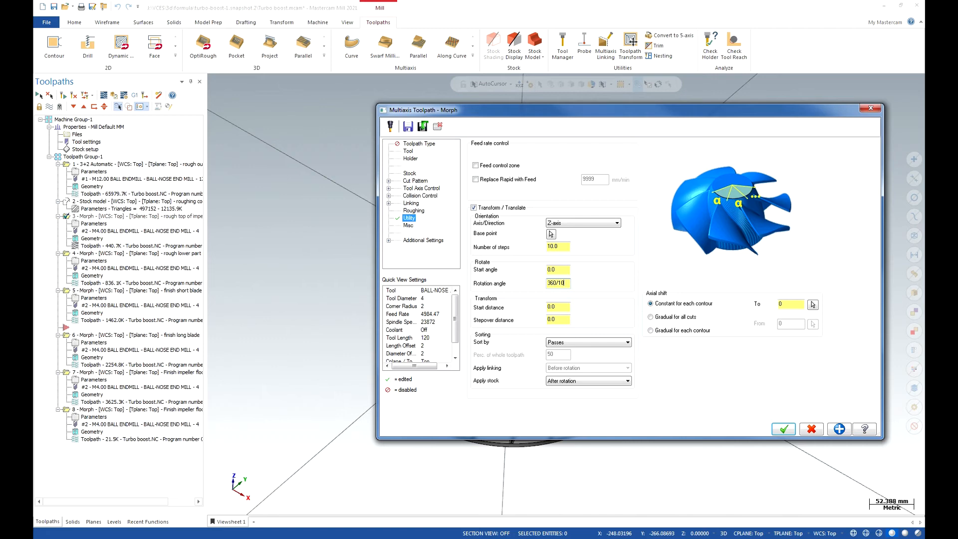
pyautogui.press('Tab')
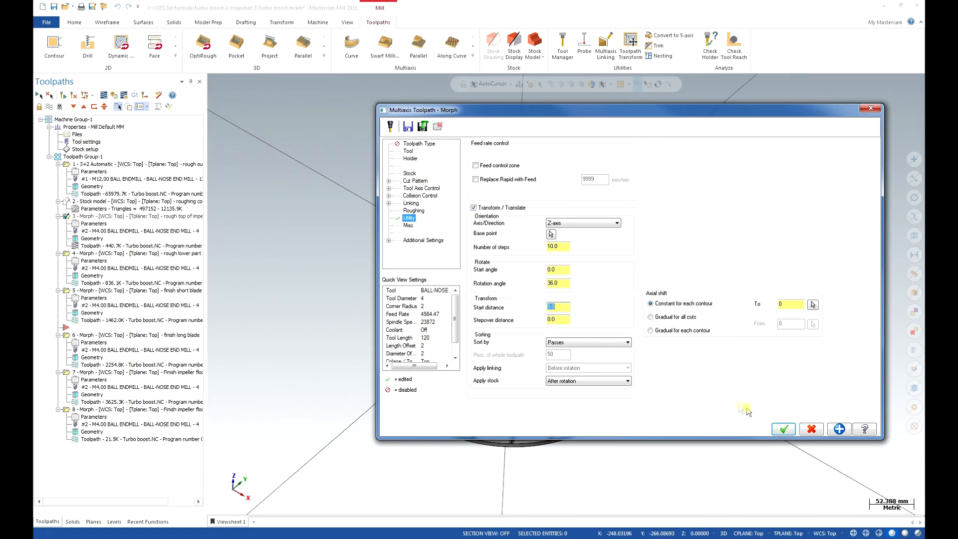
pyautogui.click(779, 429)
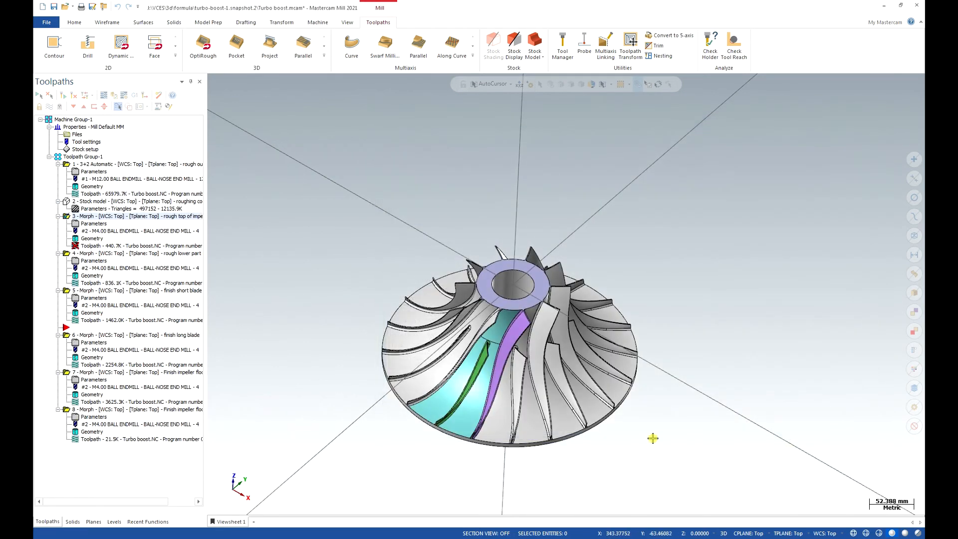
# Enable Transform / Translate about the Z-axis with 10 steps and a 36-degree rotation angle for the Morph operation roughing the lower part.
pyautogui.click(90, 263)
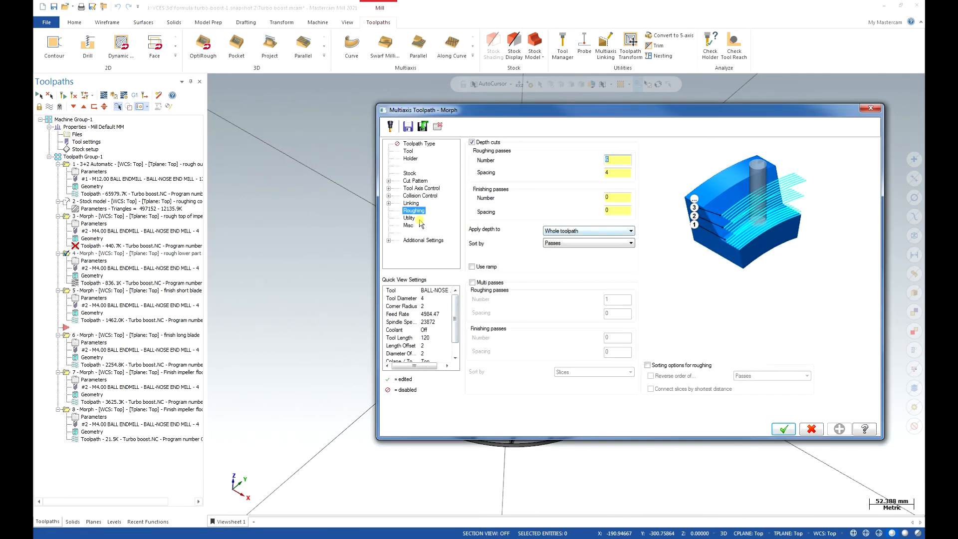
pyautogui.click(409, 218)
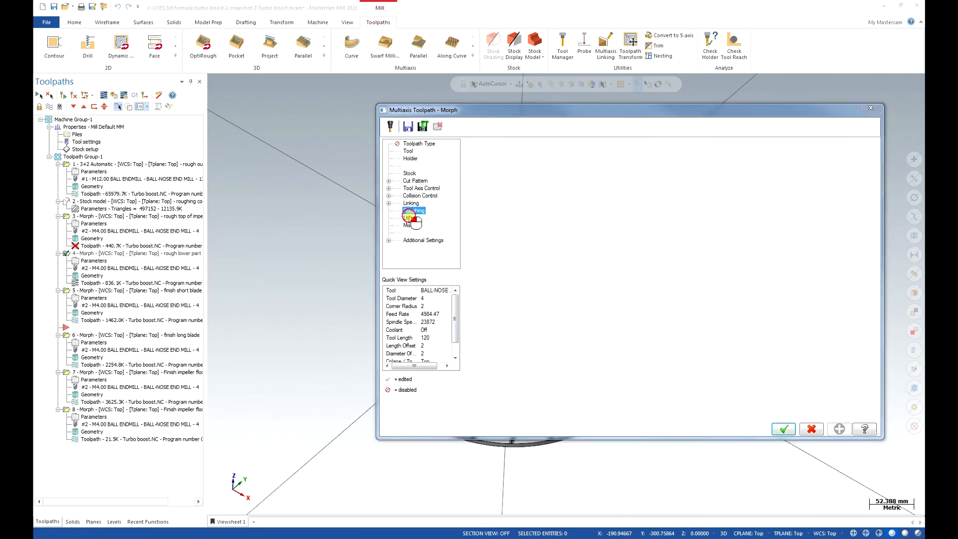
pyautogui.click(474, 207)
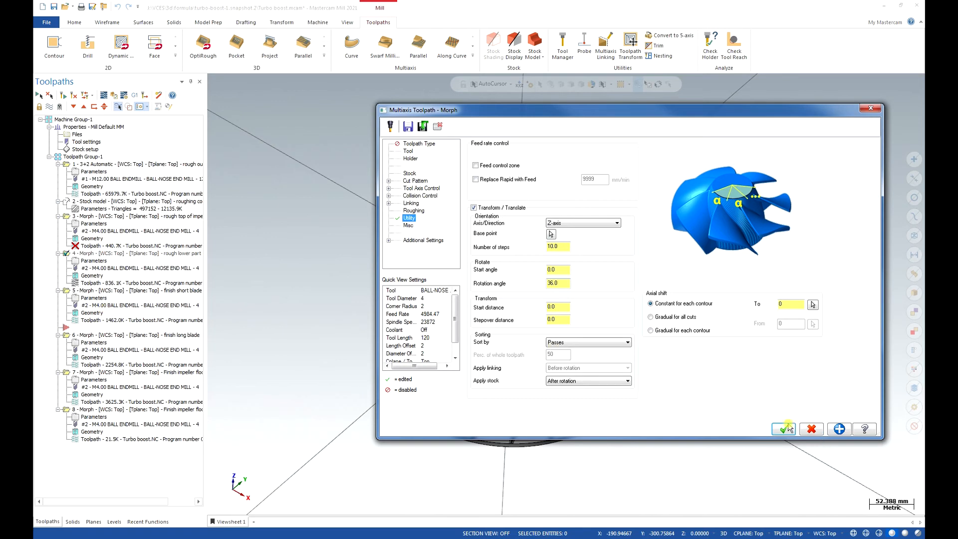
pyautogui.click(784, 430)
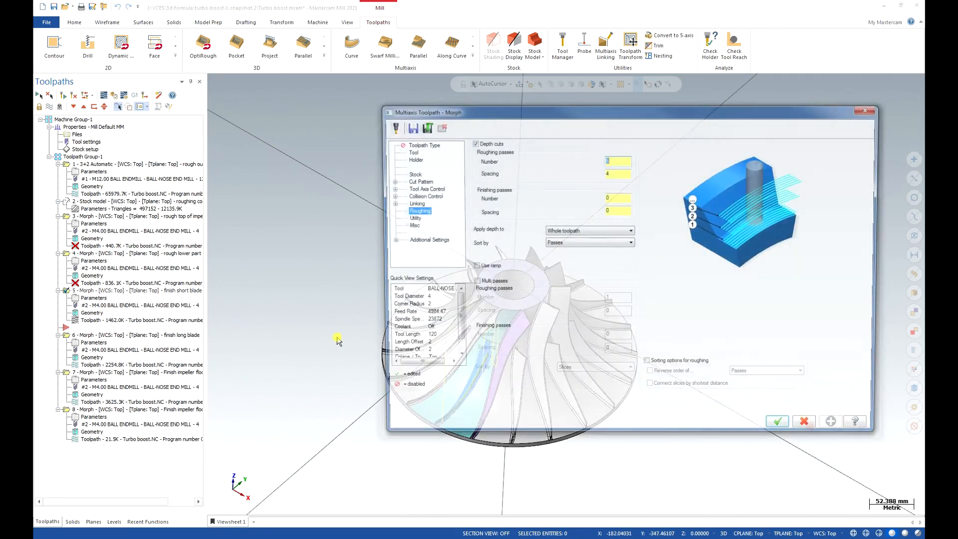
# Apply the same Z-axis Transform / Translate rotation to the Morph operations finishing the short blade, the long blade and the impeller floor.
pyautogui.click(474, 207)
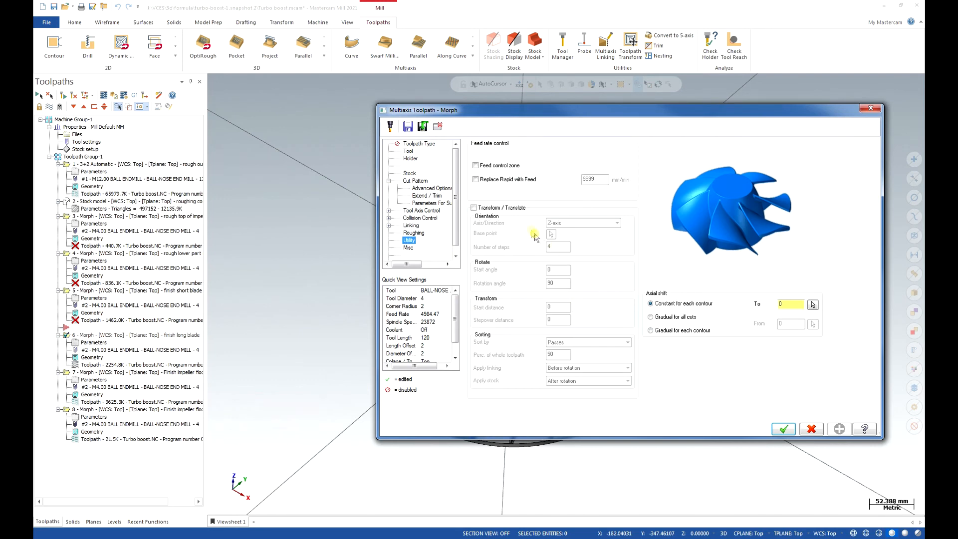
pyautogui.click(475, 207)
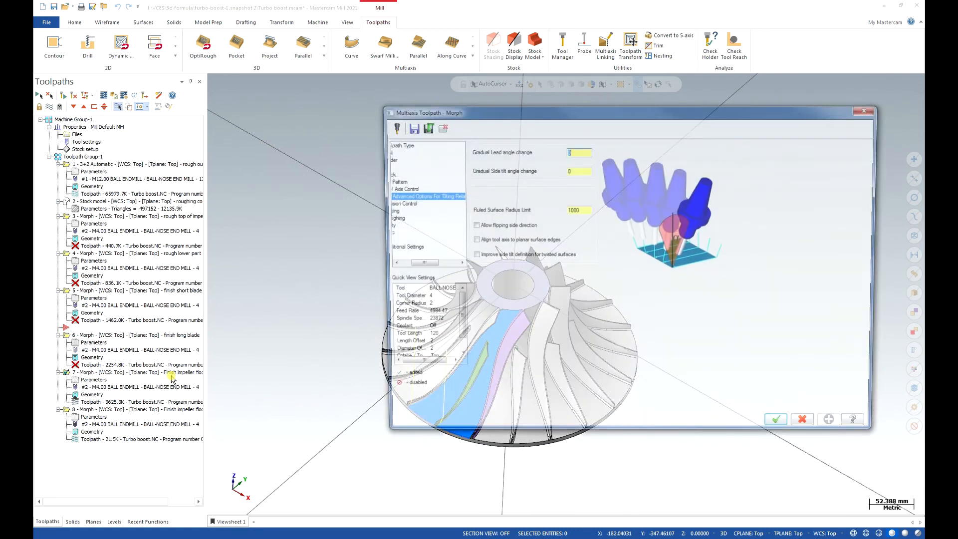
pyautogui.moveTo(423, 264); pyautogui.dragTo(413, 264)
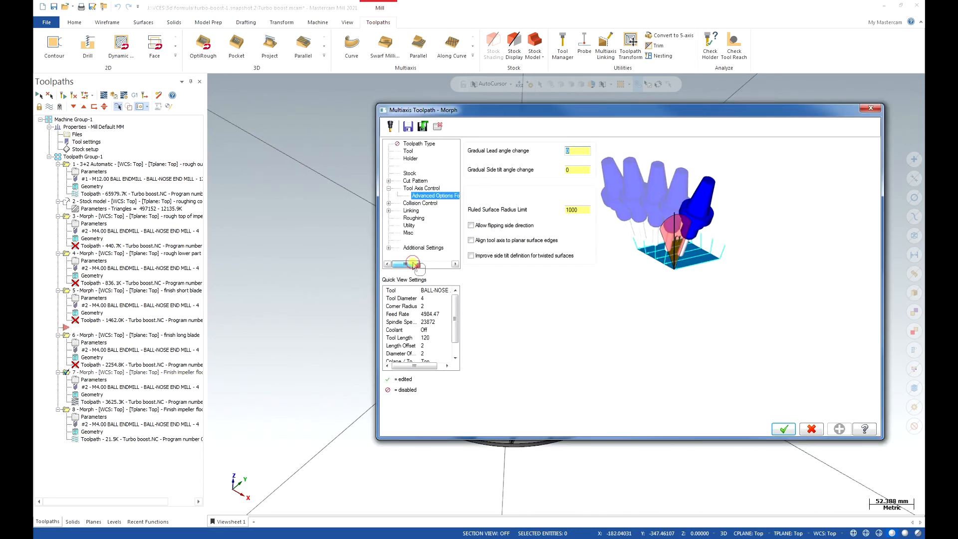
pyautogui.click(409, 225)
pyautogui.click(475, 208)
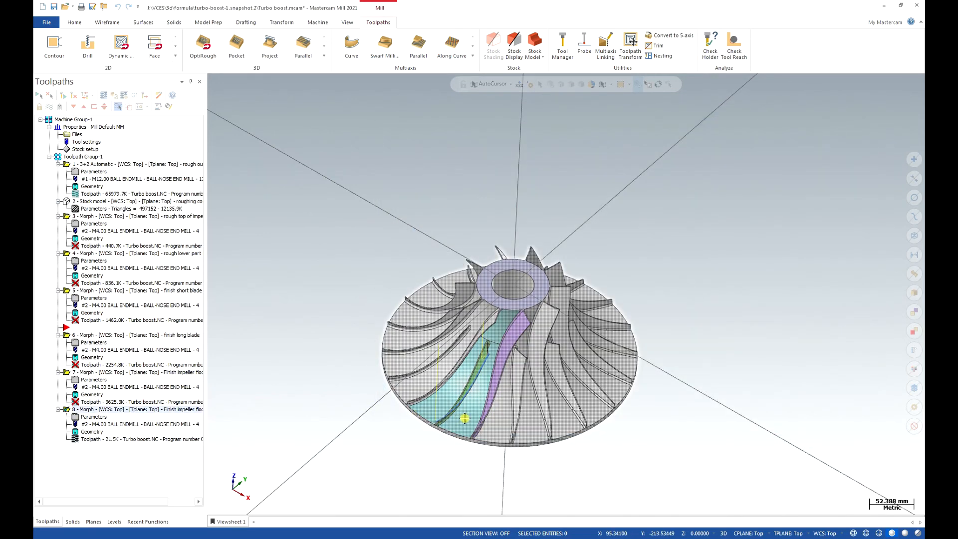
# Inspect the top-of-blade finishing path and regenerate the Morph operations in Toolpath Group-1 that carry the new rotation, leaving all operations selected.
pyautogui.moveTo(464, 377); pyautogui.dragTo(510, 392, button='middle')
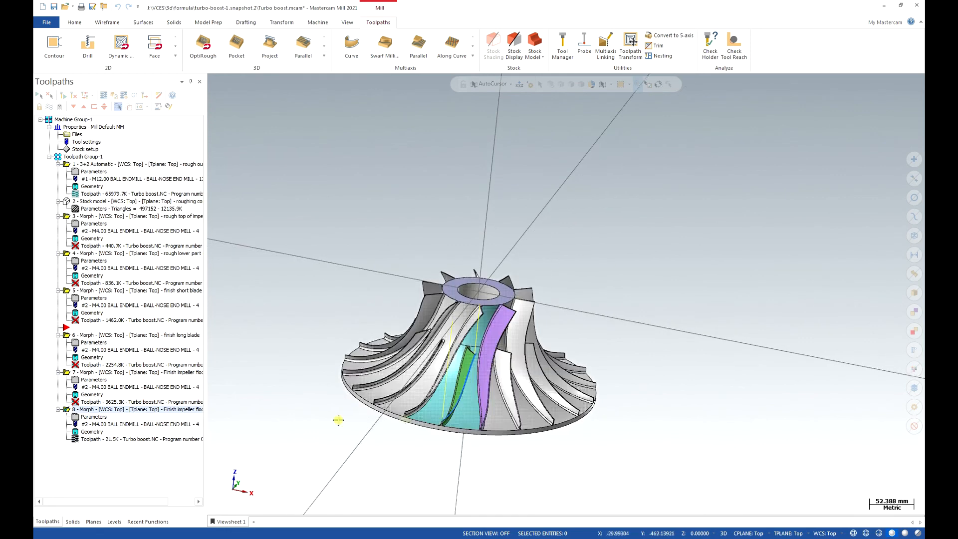
pyautogui.click(171, 410)
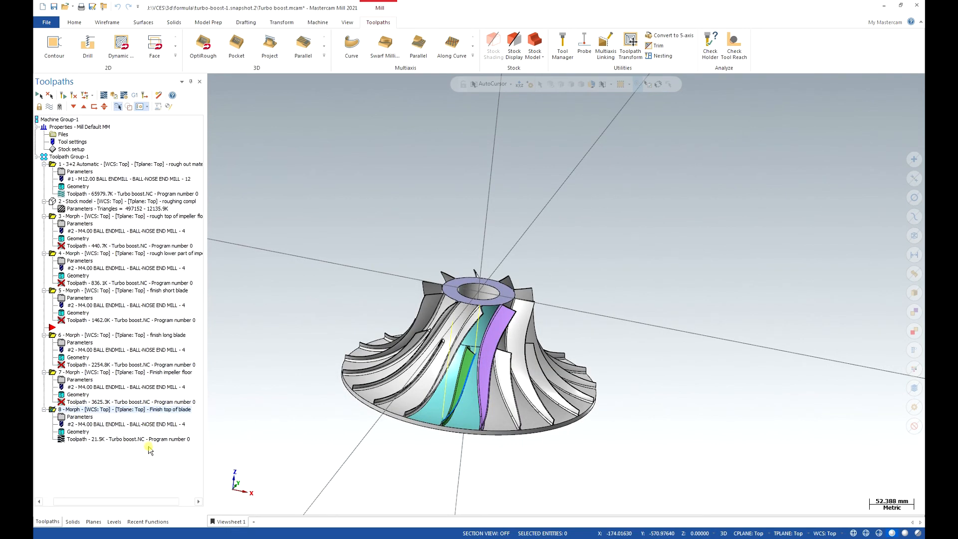
pyautogui.click(95, 156)
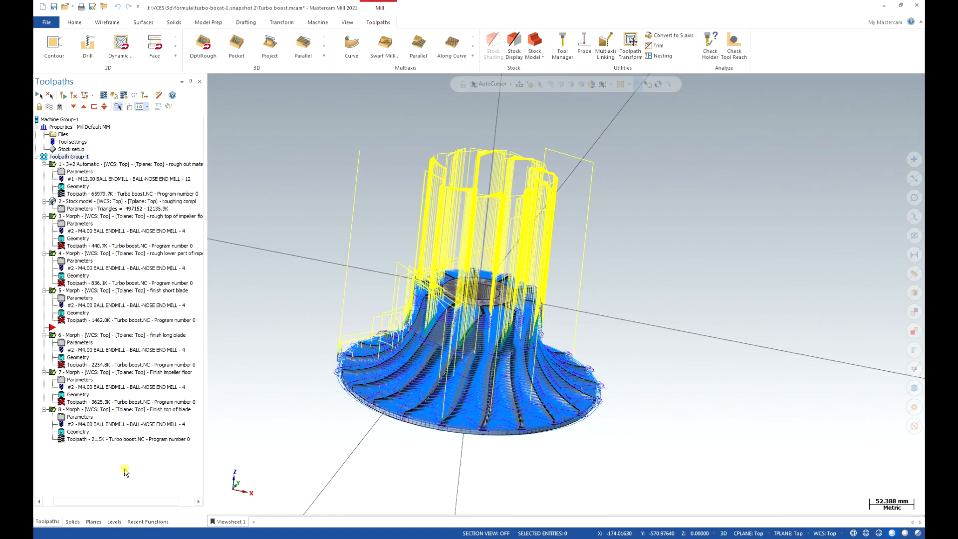
pyautogui.moveTo(122, 501); pyautogui.dragTo(111, 501)
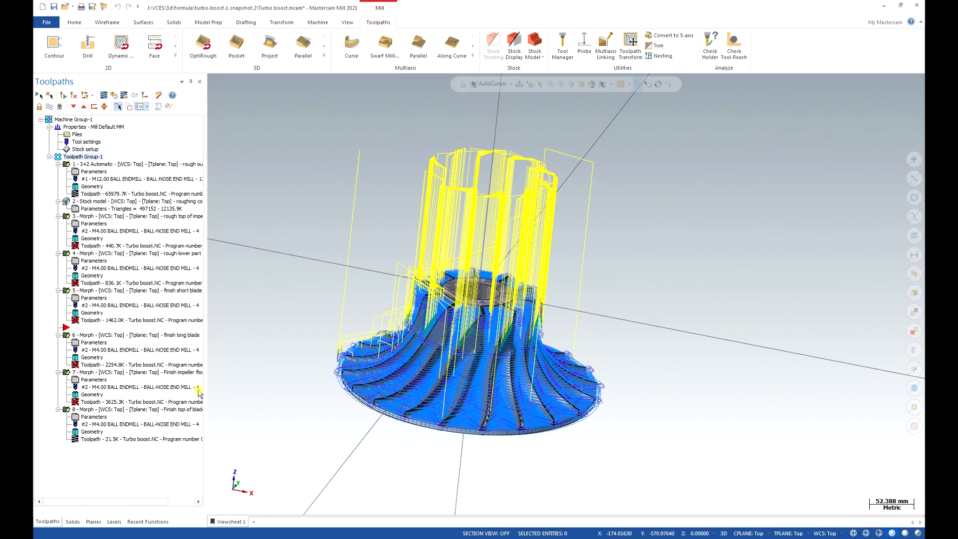
pyautogui.keyDown('ctrl'); pyautogui.click(98, 166); pyautogui.keyUp('ctrl')
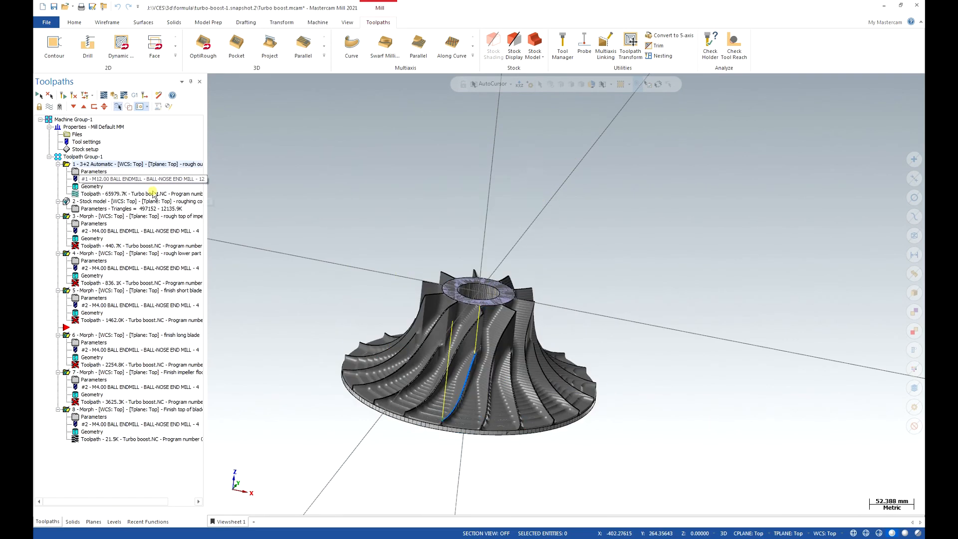
pyautogui.keyDown('ctrl'); pyautogui.click(111, 202); pyautogui.keyUp('ctrl')
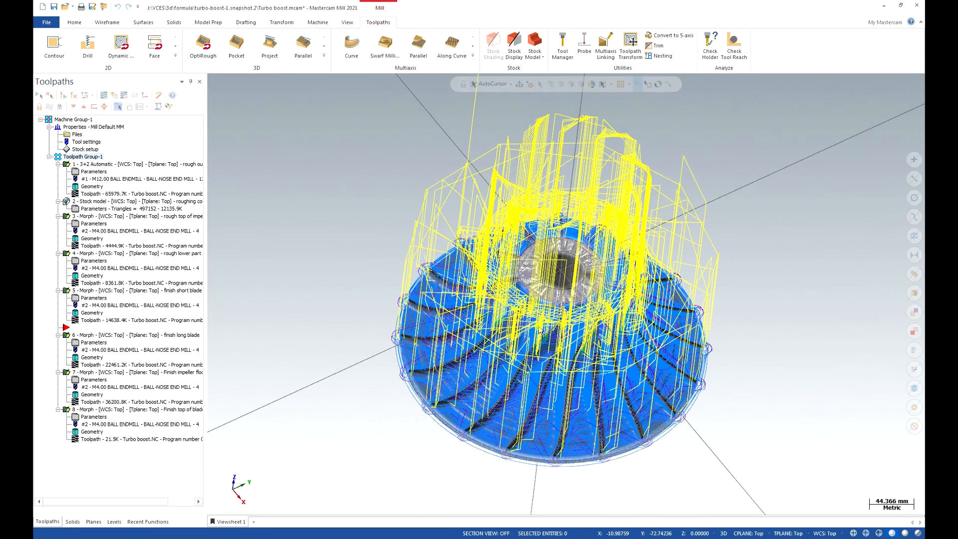
# Set the stock source in the Simulator Options to Solid/Mesh and start picking the stock body.
pyautogui.click(406, 451)
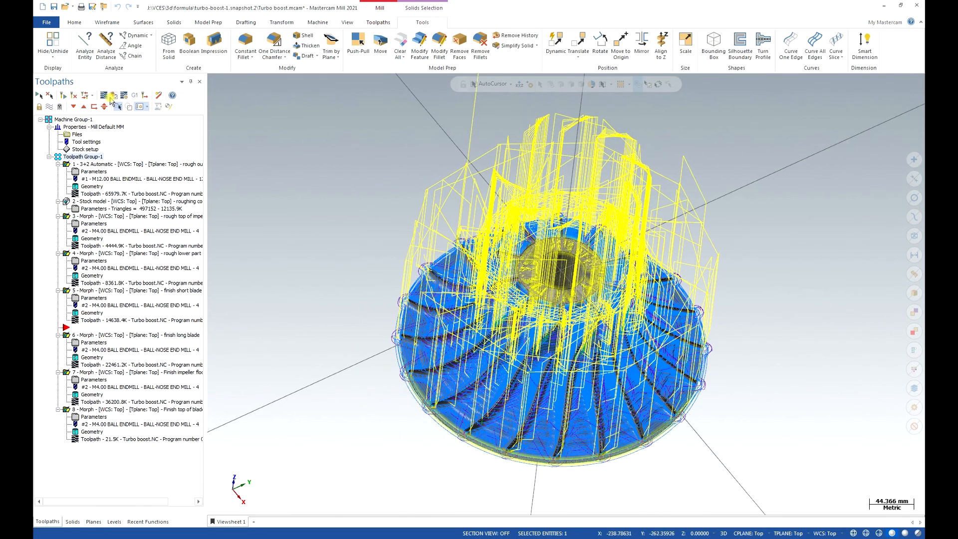
pyautogui.click(125, 95)
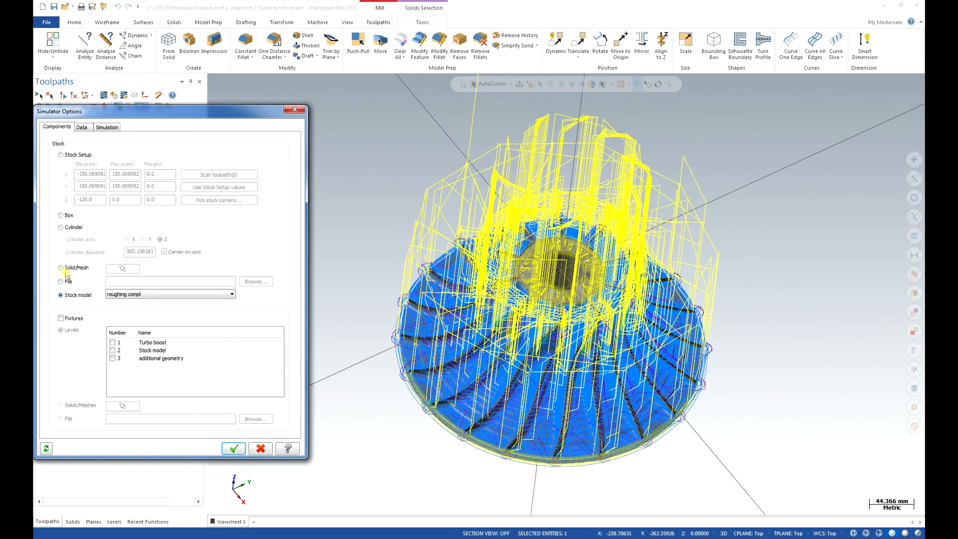
pyautogui.click(63, 268)
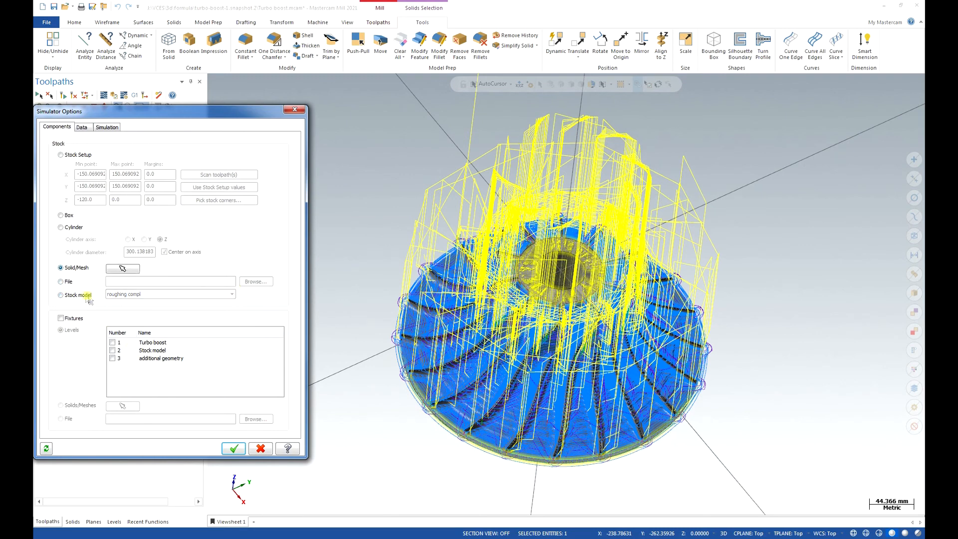
pyautogui.click(123, 268)
# Make the Stock model level the visible main level and hide the Turbo boost level.
pyautogui.click(114, 521)
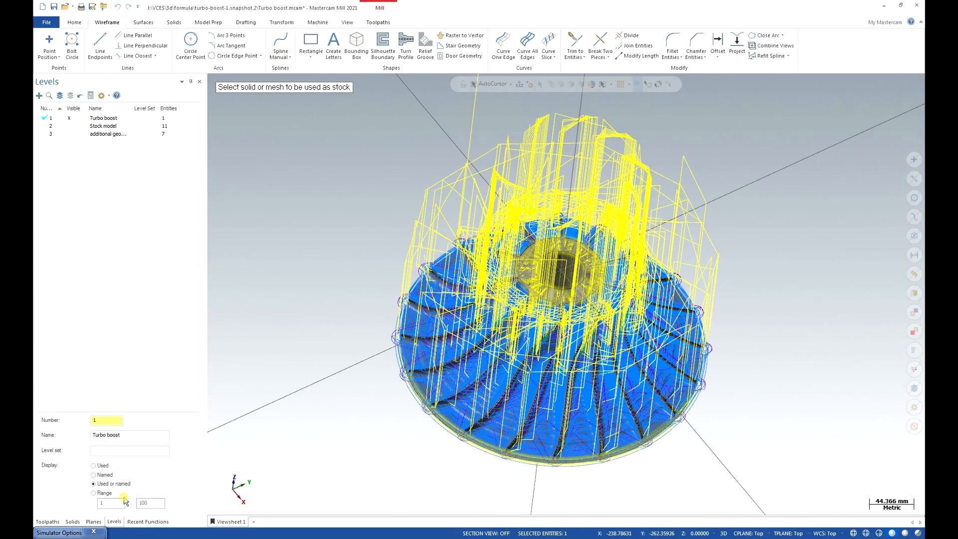
pyautogui.click(71, 126)
pyautogui.click(72, 119)
pyautogui.click(45, 126)
pyautogui.click(72, 119)
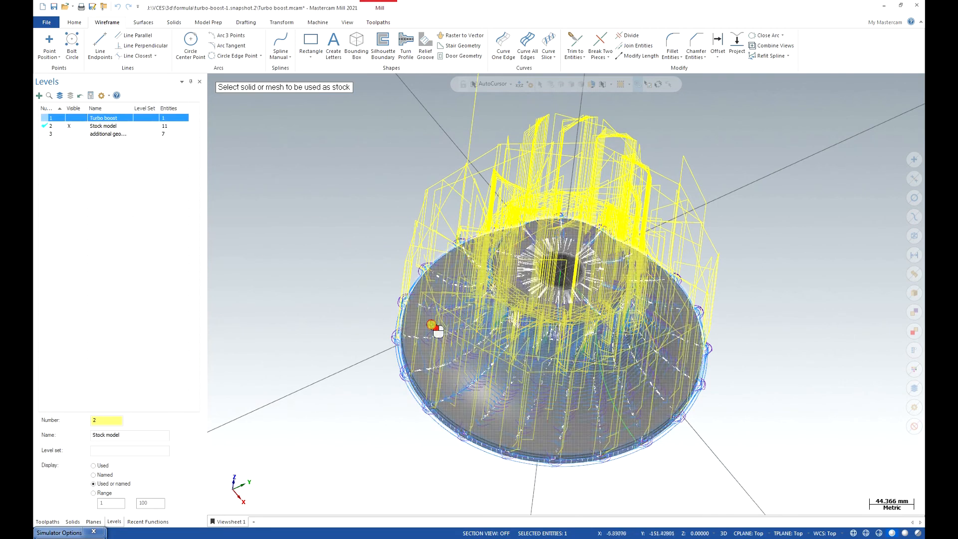
# Pick the revolved stock solid as the simulation stock and accept the Simulator Options.
pyautogui.click(432, 327)
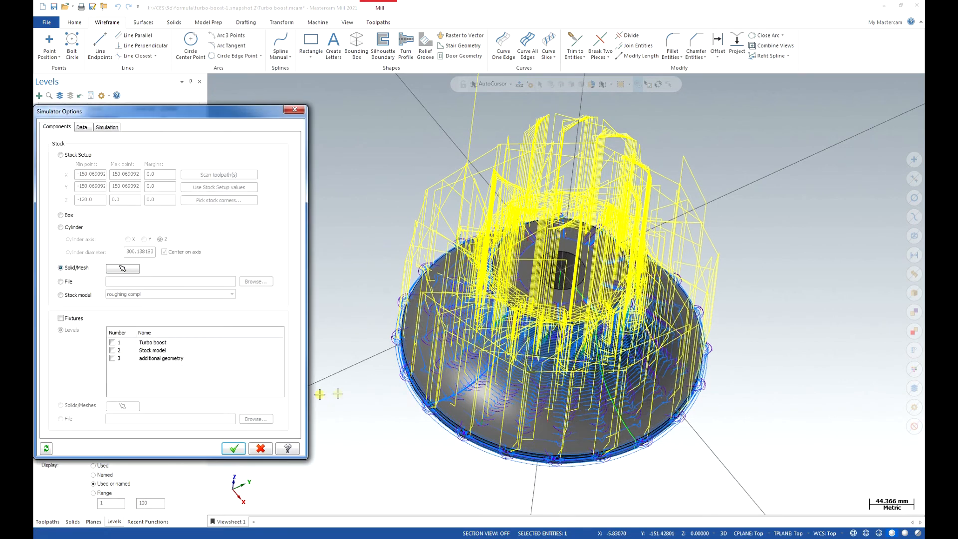
pyautogui.click(123, 269)
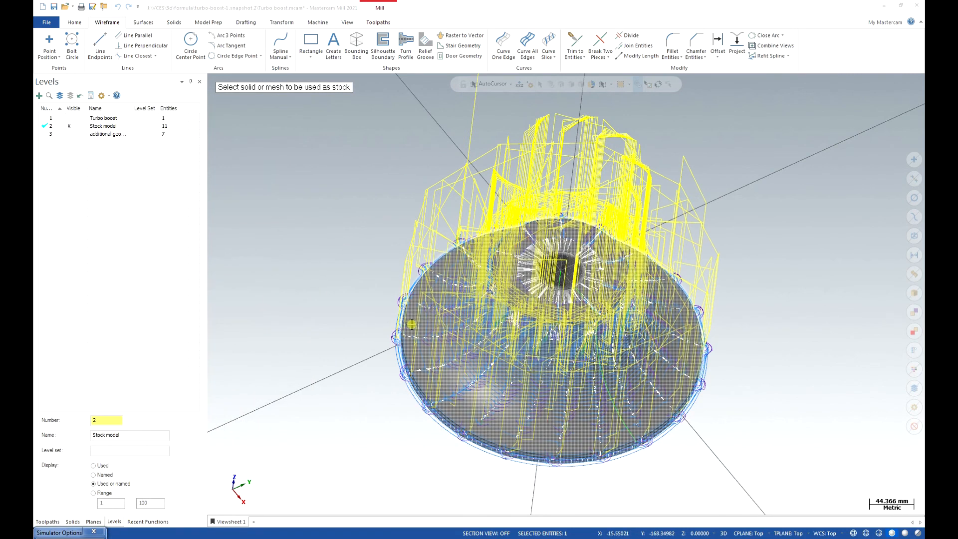
pyautogui.click(409, 324)
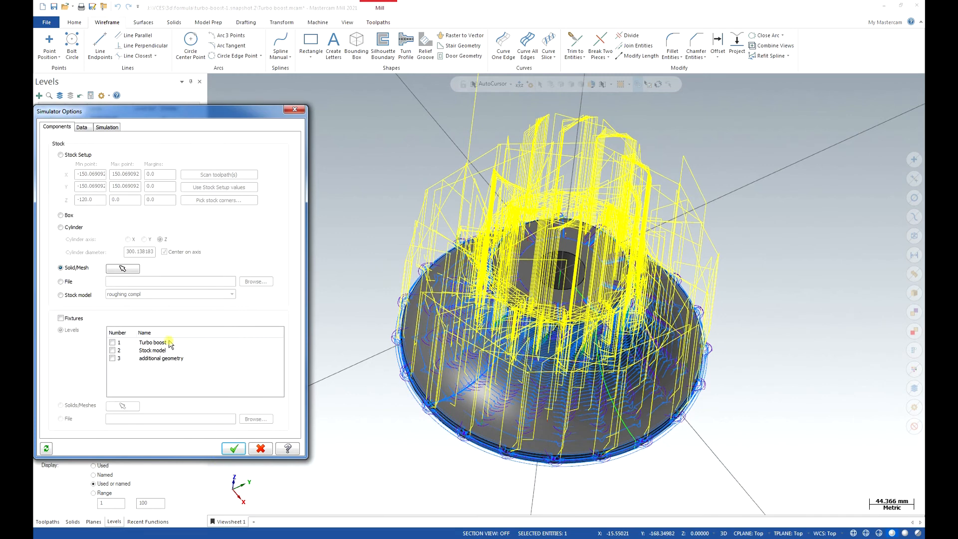
pyautogui.click(234, 449)
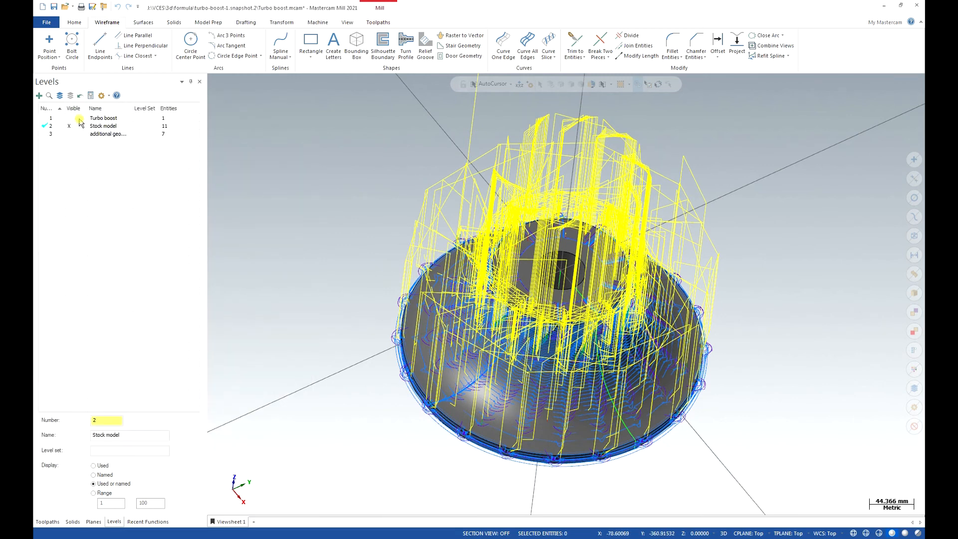
# Make Turbo boost the visible main level again, hide the Stock model level and return to the toolpath list.
pyautogui.click(79, 119)
pyautogui.click(70, 127)
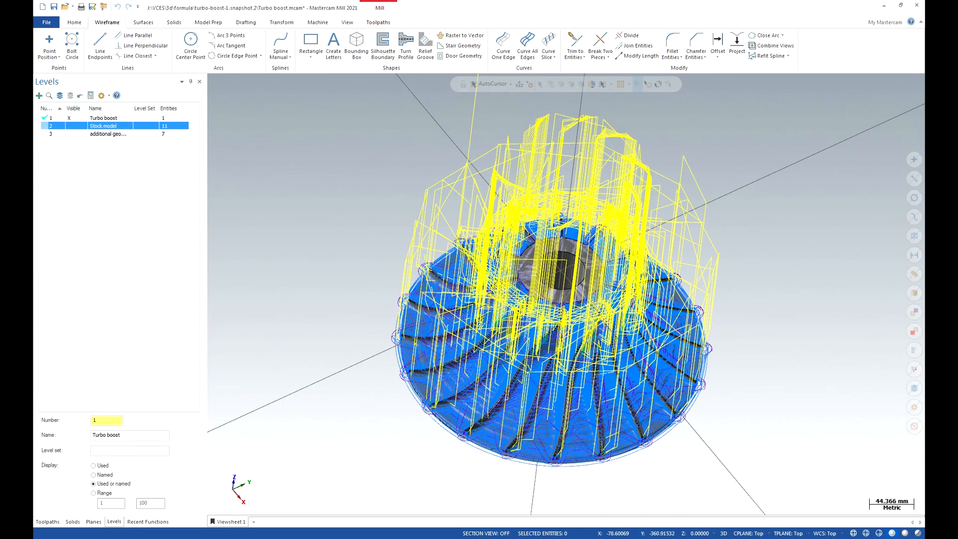
pyautogui.click(47, 521)
# Verify all selected operations in Mastercam Simulator, adjusting the playback speed and watching the cutting from several angles.
pyautogui.click(114, 97)
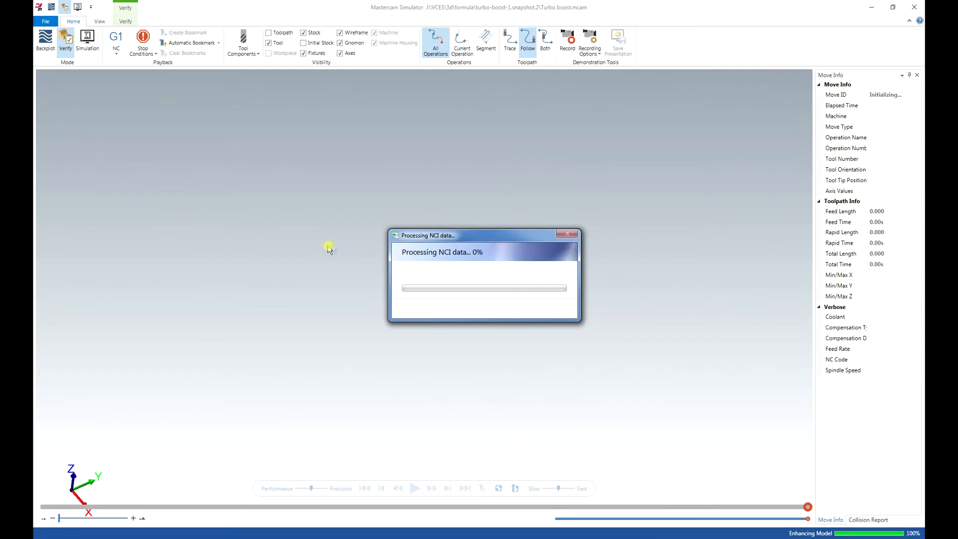
pyautogui.scroll(3, 559, 456)
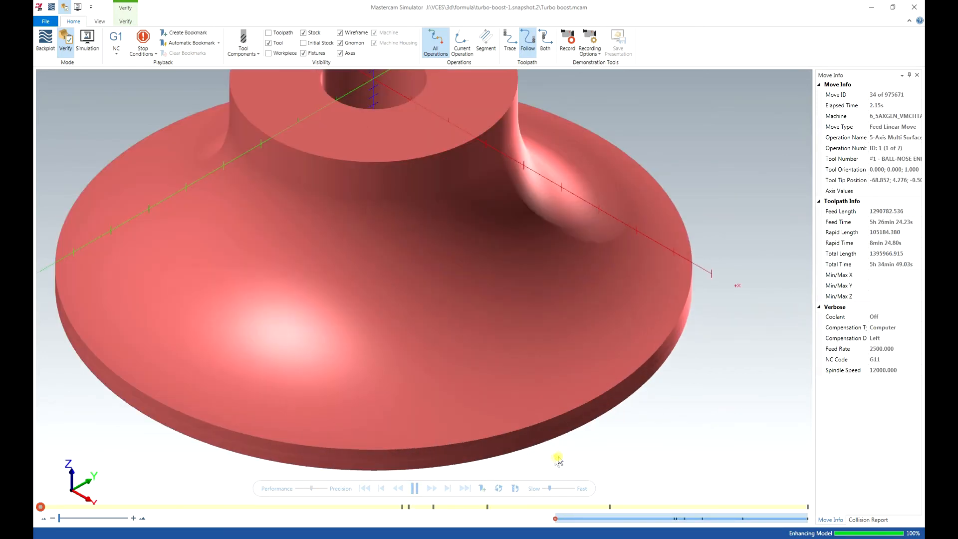
pyautogui.scroll(-2, 554, 457)
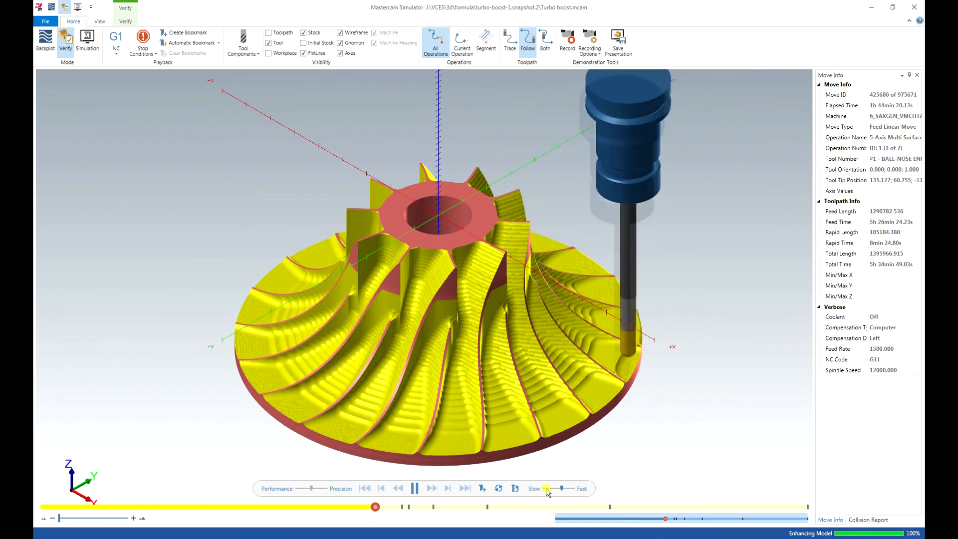
pyautogui.moveTo(546, 489); pyautogui.dragTo(549, 489)
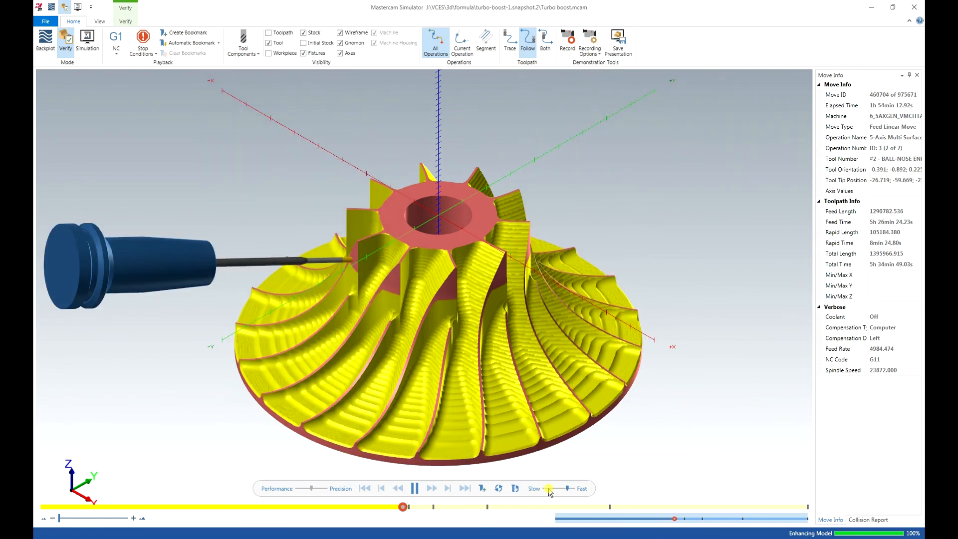
pyautogui.click(549, 489)
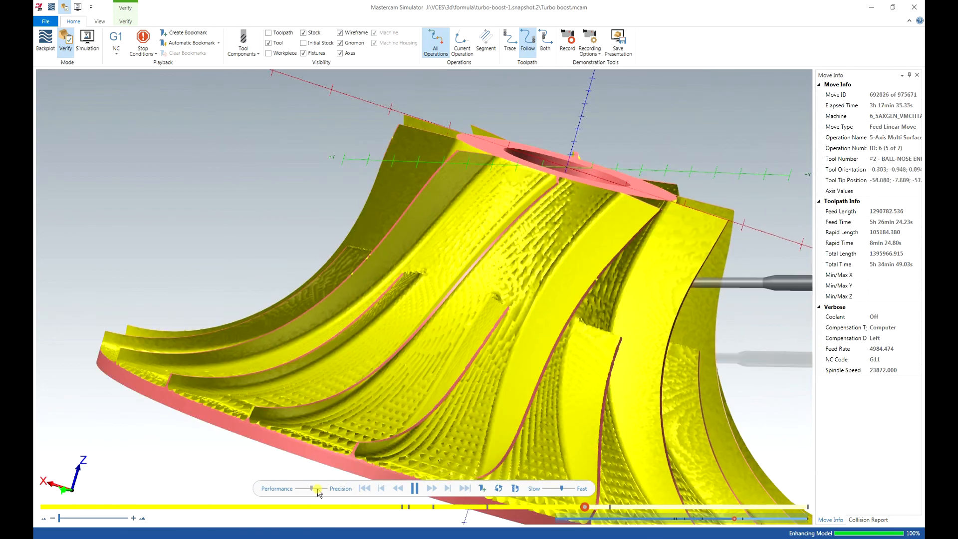
pyautogui.scroll(-5, 602, 354)
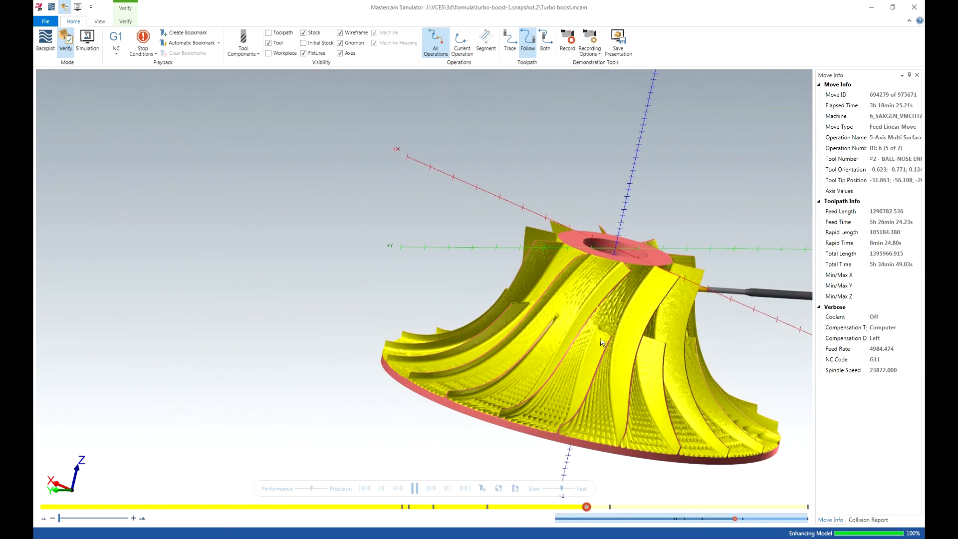
pyautogui.moveTo(597, 341)
pyautogui.mouseDown(button='middle')
pyautogui.moveTo(583, 344)
pyautogui.moveTo(611, 357)
pyautogui.moveTo(601, 354)
pyautogui.mouseUp(button='middle')
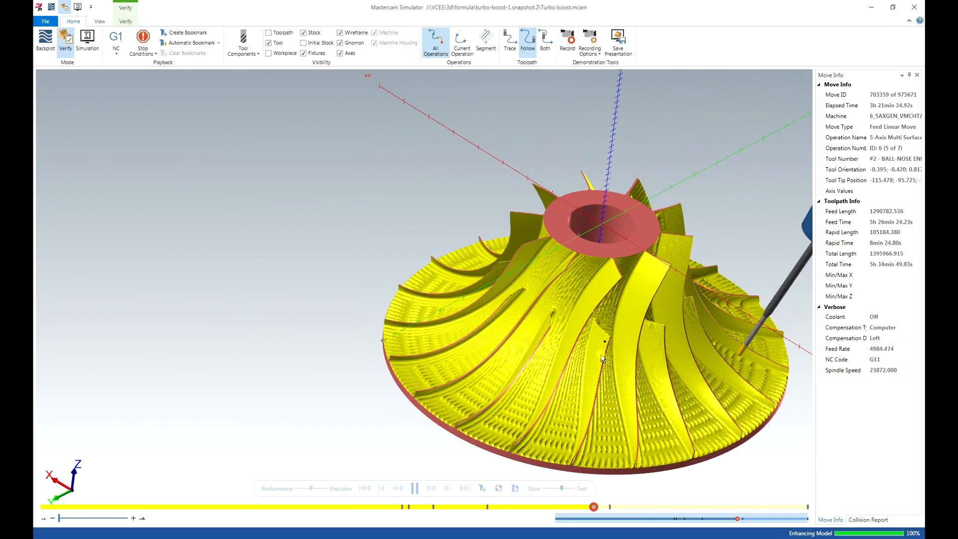
pyautogui.scroll(-3, 566, 320)
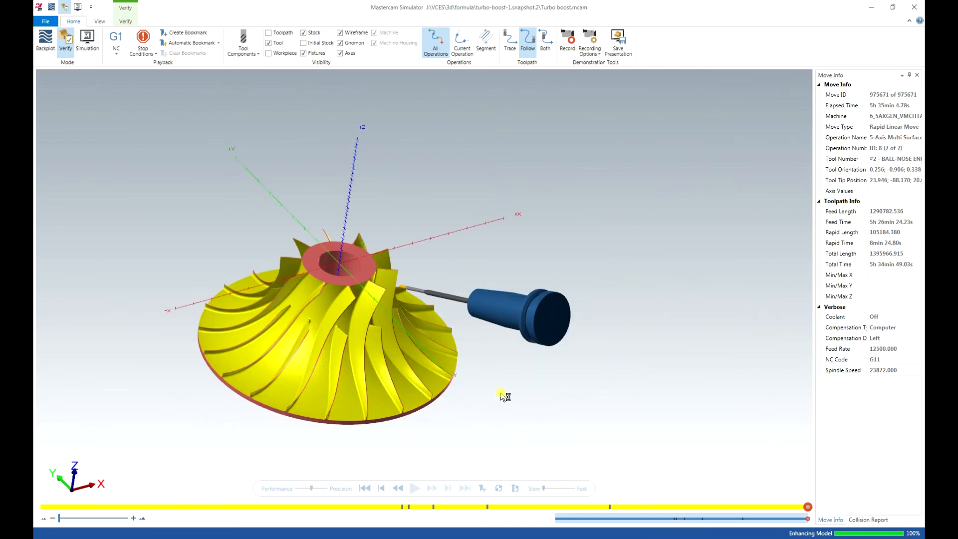
# Examine the fully machined impeller in the simulation from above and from the side for finish on the blades and floor.
pyautogui.scroll(5, 504, 397)
pyautogui.scroll(-5, 477, 420)
pyautogui.moveTo(486, 400)
pyautogui.mouseDown(button='middle')
pyautogui.moveTo(490, 372)
pyautogui.moveTo(499, 381)
pyautogui.moveTo(571, 385)
pyautogui.moveTo(500, 405)
pyautogui.mouseUp(button='middle')
pyautogui.scroll(3, 410, 375)
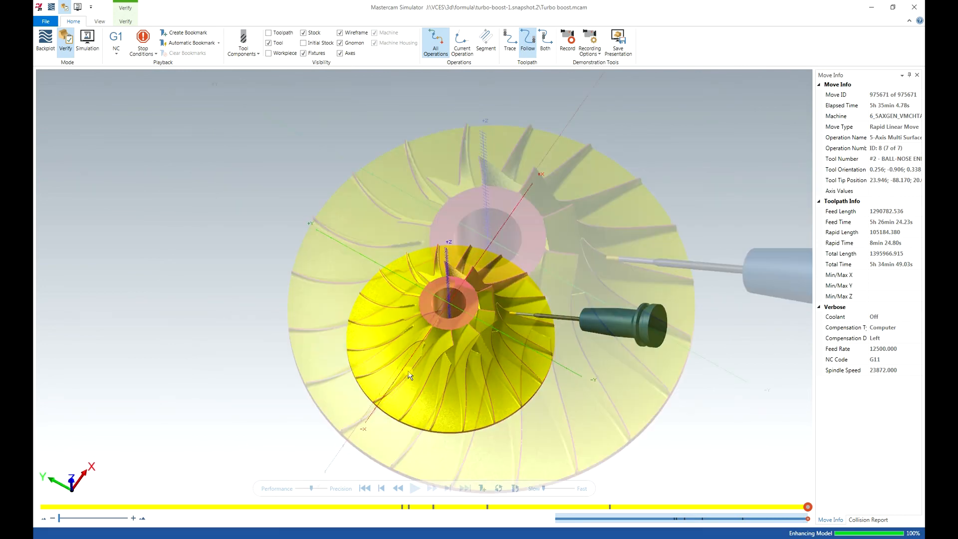
pyautogui.moveTo(432, 378); pyautogui.dragTo(329, 313, button='middle')
pyautogui.scroll(-4, 548, 338)
pyautogui.scroll(2, 520, 345)
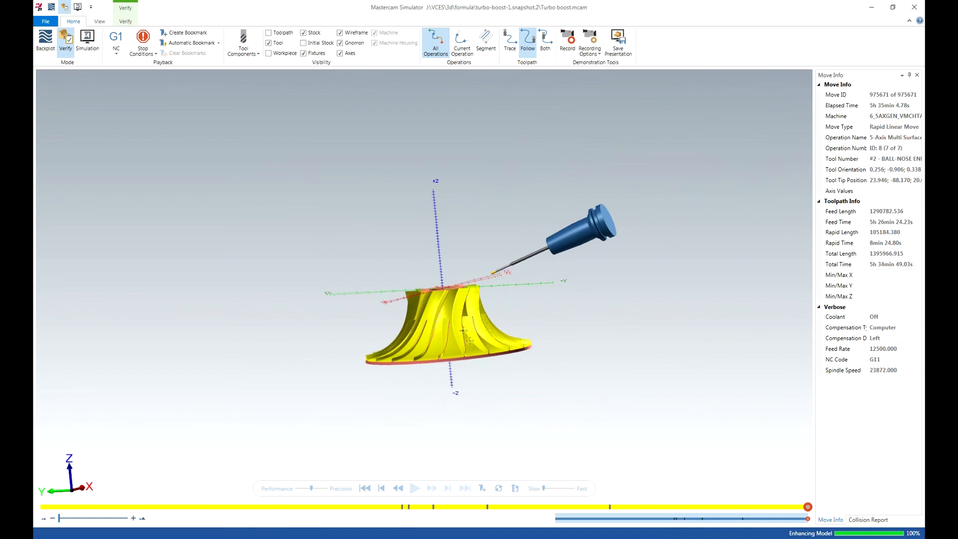